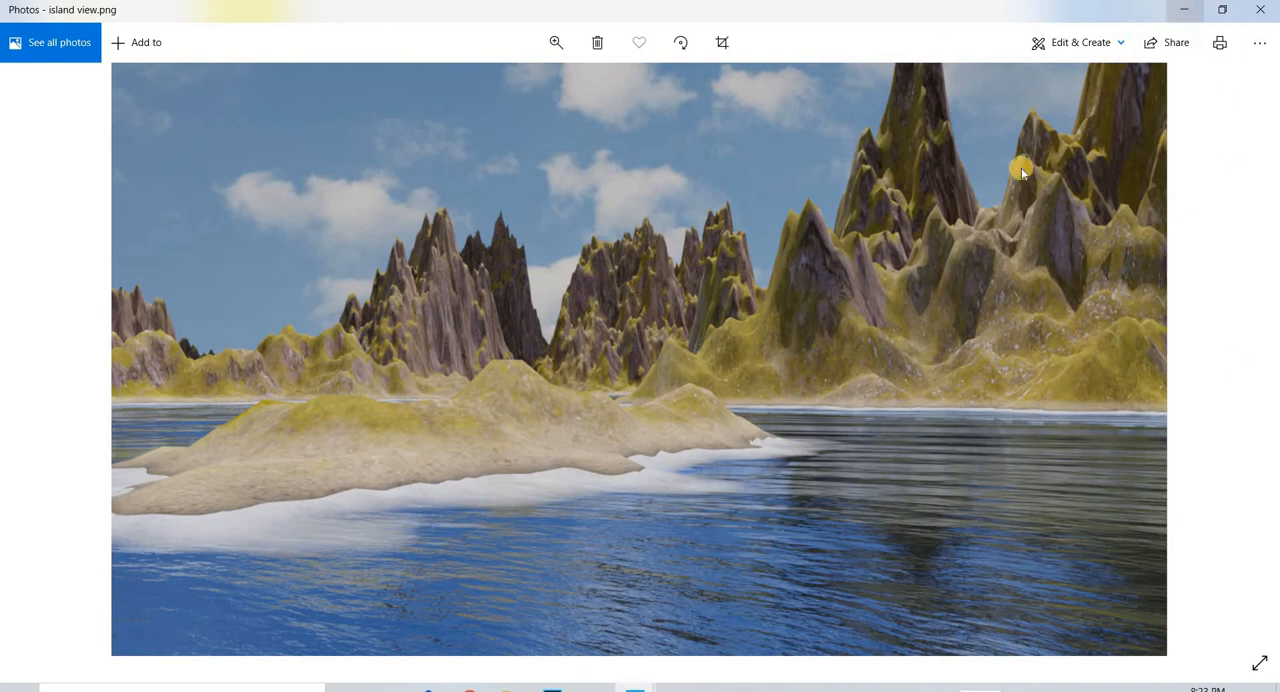
- Put away the island view.png photo and switch to Blender, inspecting the water surface of the terrain plane
left_click(1184, 9)
left_click(595, 688)
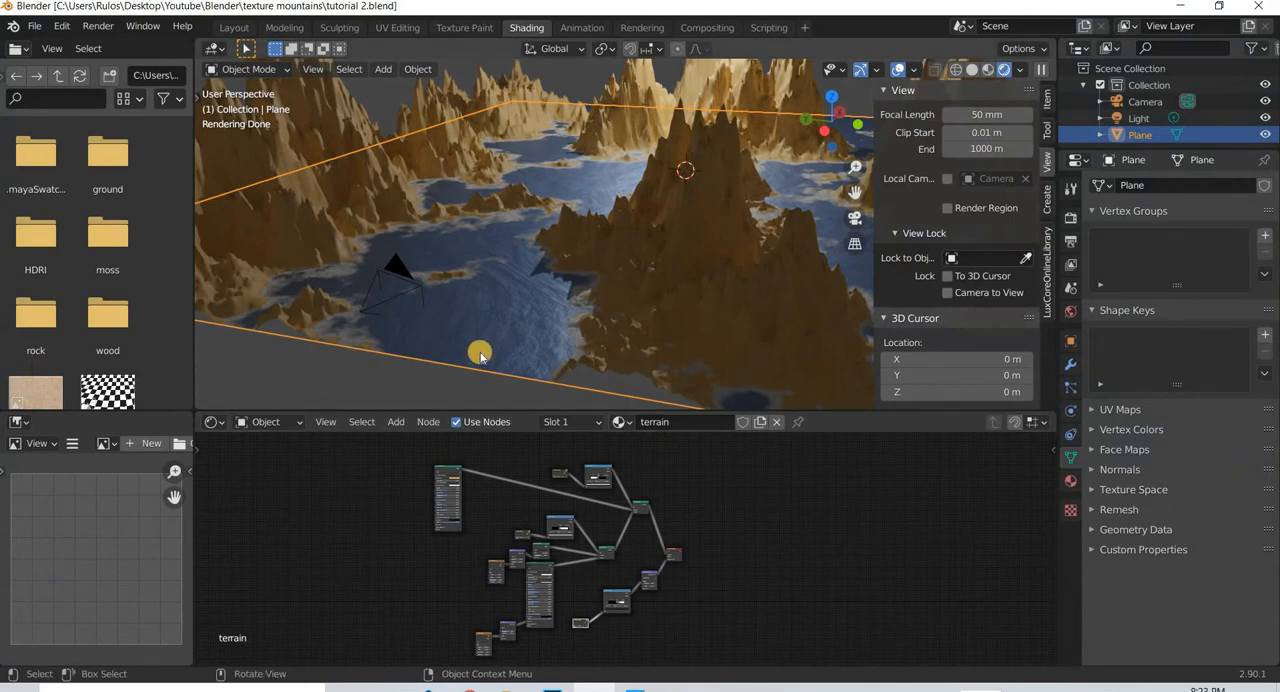
scroll(484, 357, "up", 5)
scroll(400, 350, "down", 2)
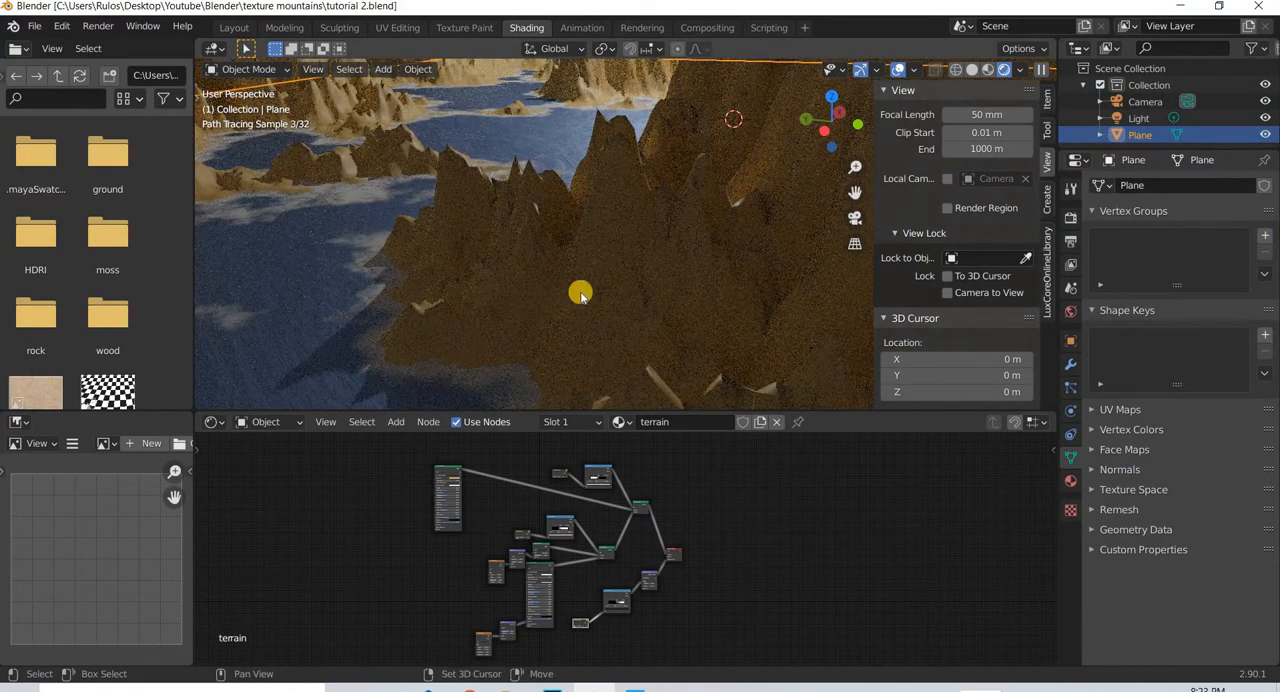
middle_click_drag(582, 297, 560, 150, "shift")
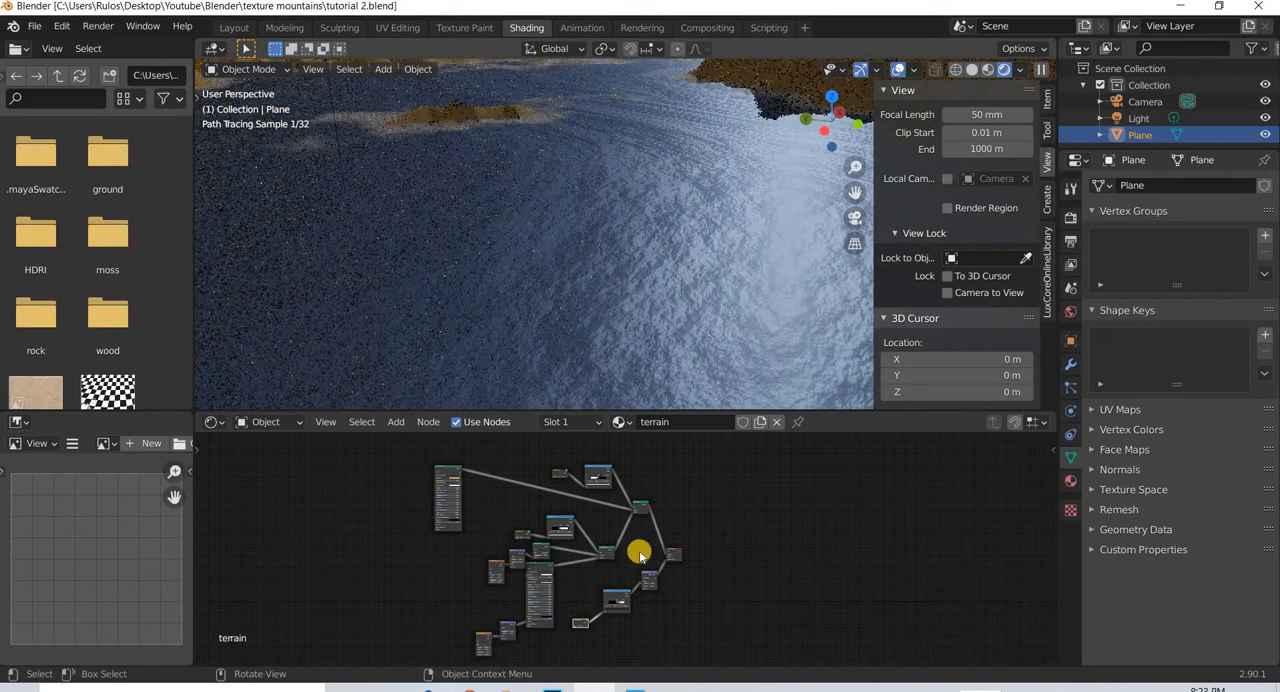
- Set the roughness of the water's Glossy BSDF node to 0.02 and check the water in the rendered view
scroll(630, 575, "up", 5)
middle_click_drag(434, 583, 841, 535)
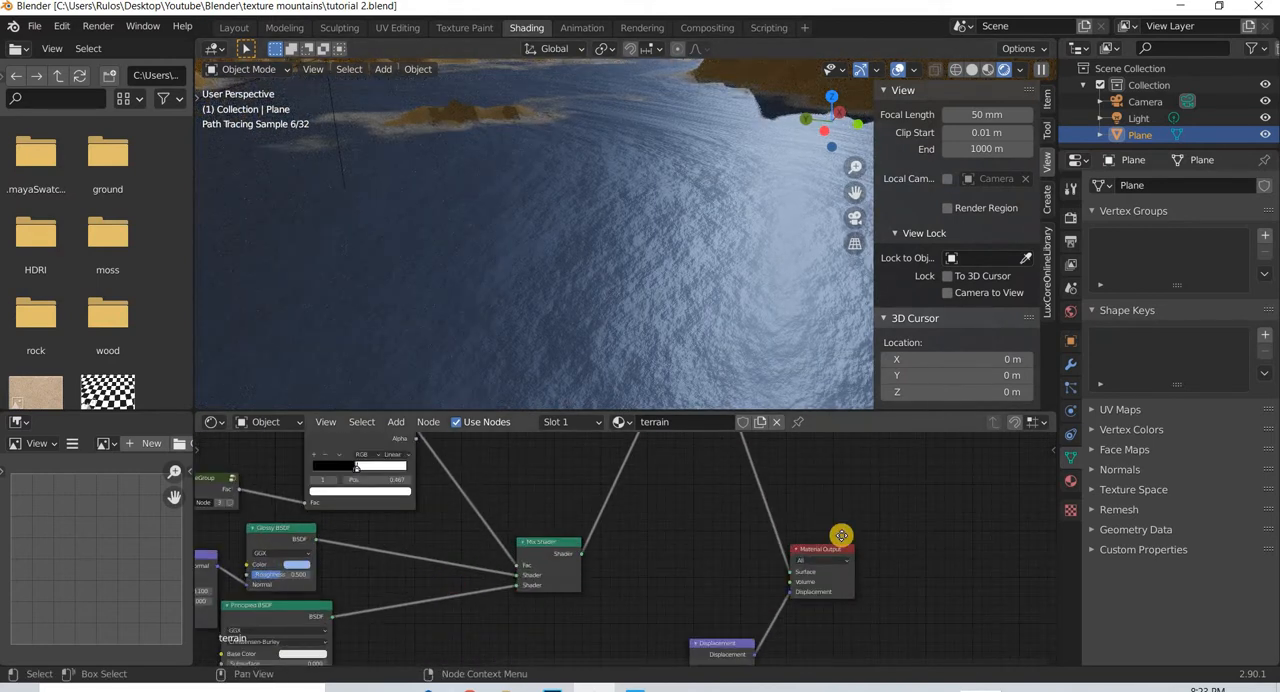
middle_click_drag(585, 550, 996, 504)
scroll(774, 526, "up", 9)
left_click(645, 504)
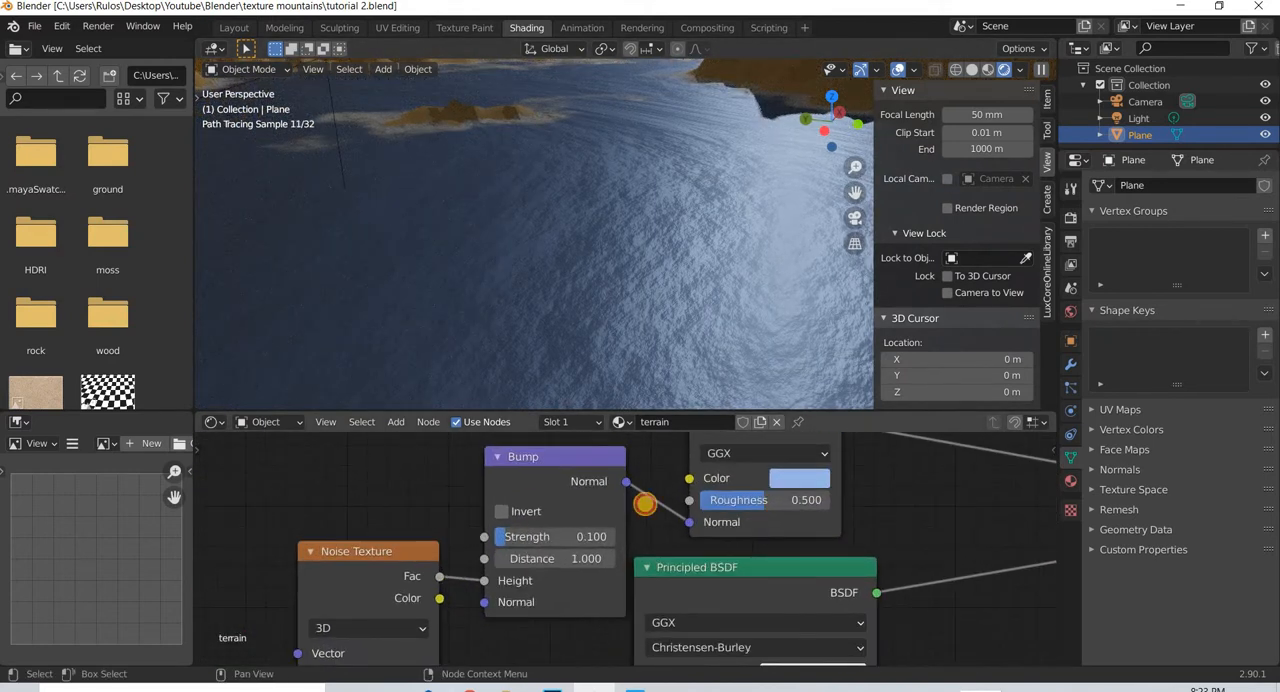
left_click_drag(645, 504, 696, 487)
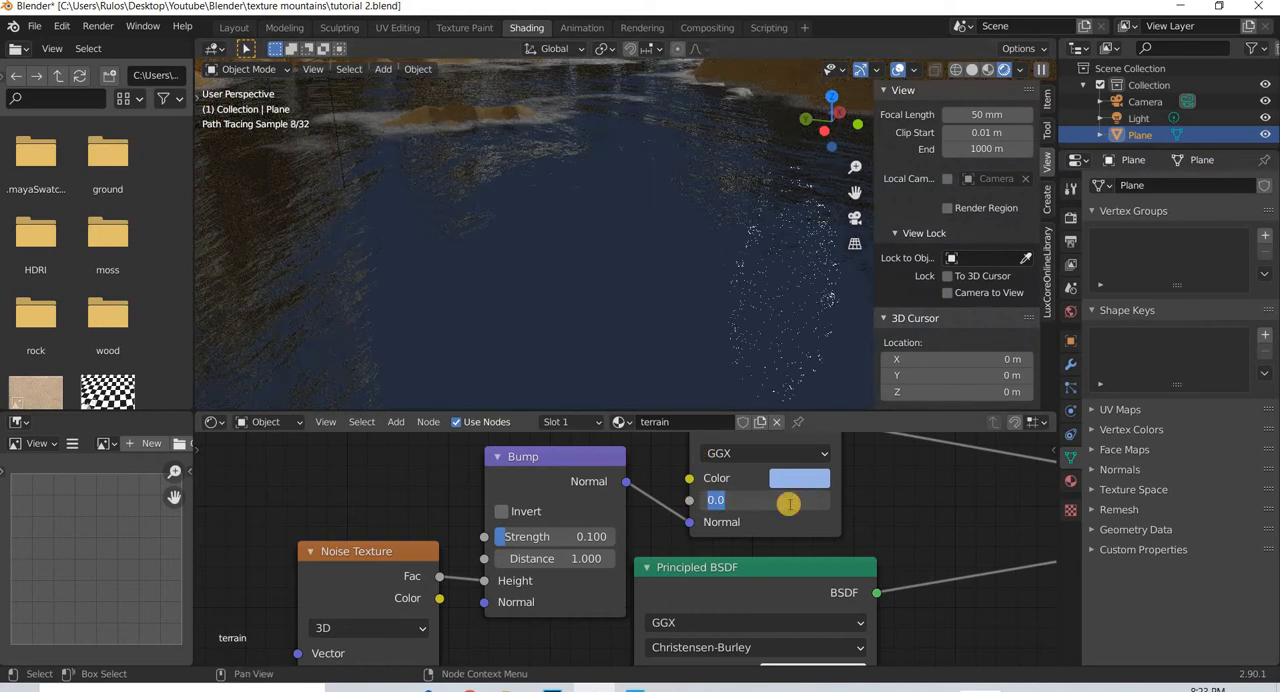
key("Return")
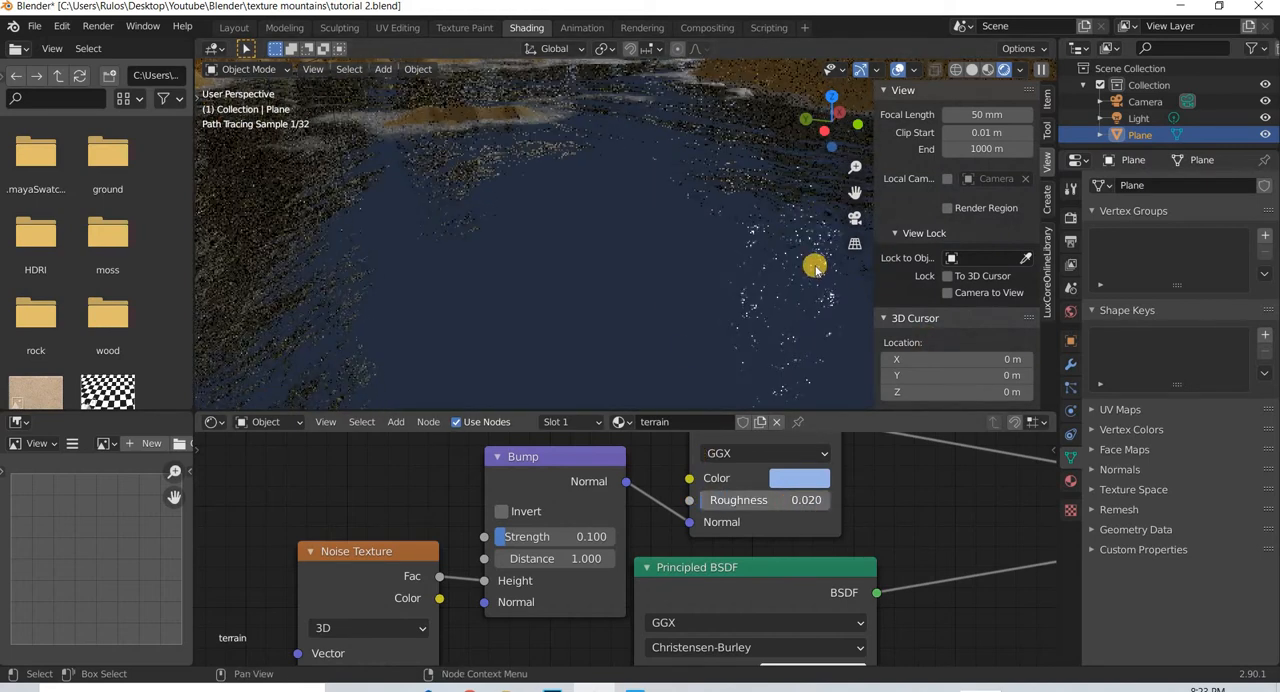
middle_click_drag(726, 280, 616, 252)
scroll(615, 251, "up", 5)
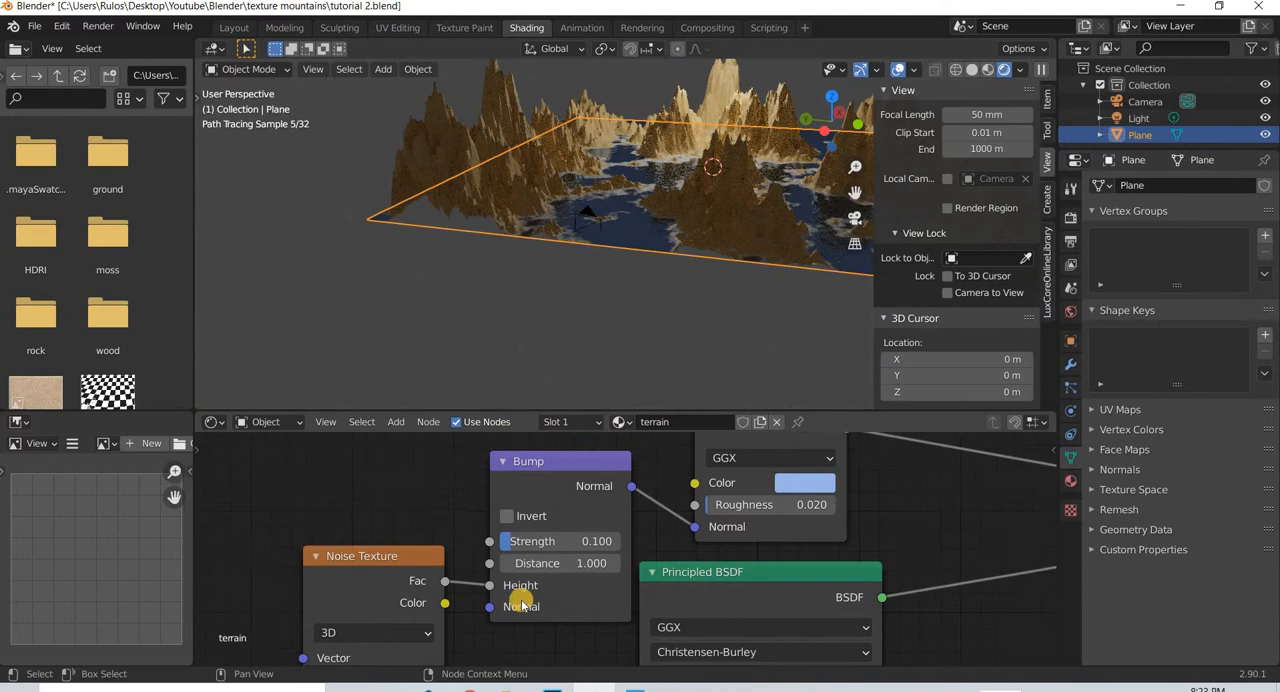
scroll(520, 590, "down", 3)
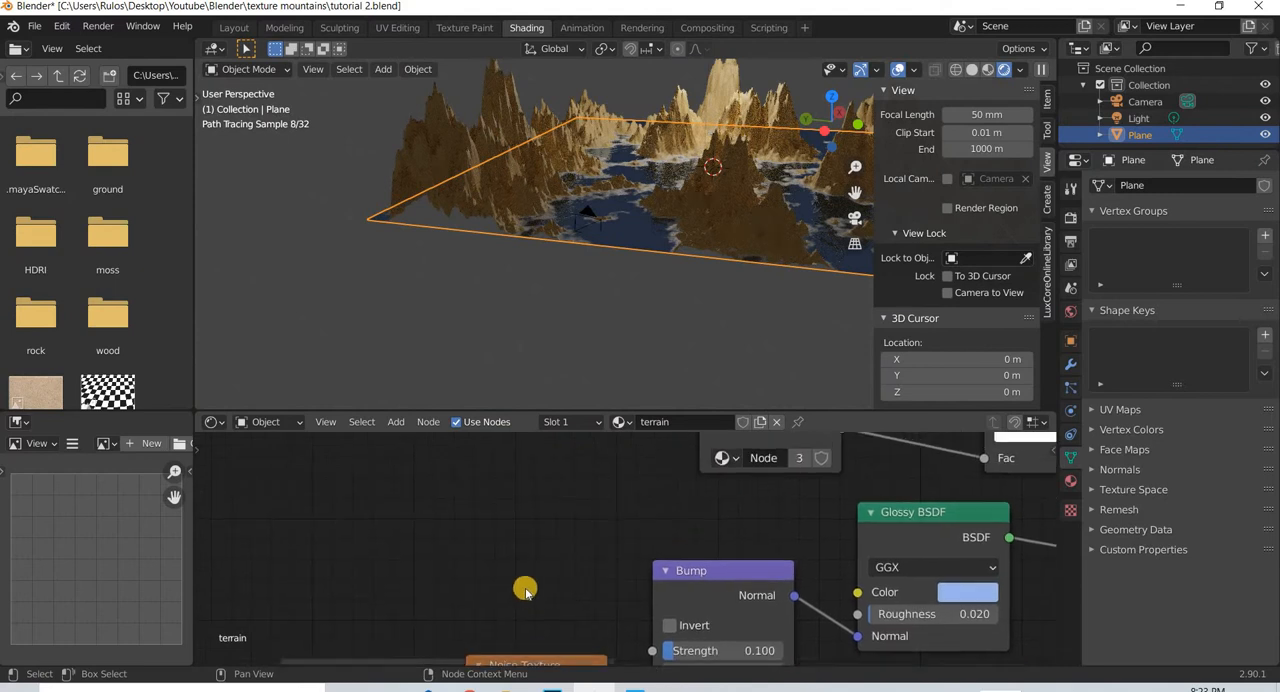
- Shift the color ramp and node group feeding the Displacement node slightly to the right in the terrain shader
scroll(564, 609, "down", 6)
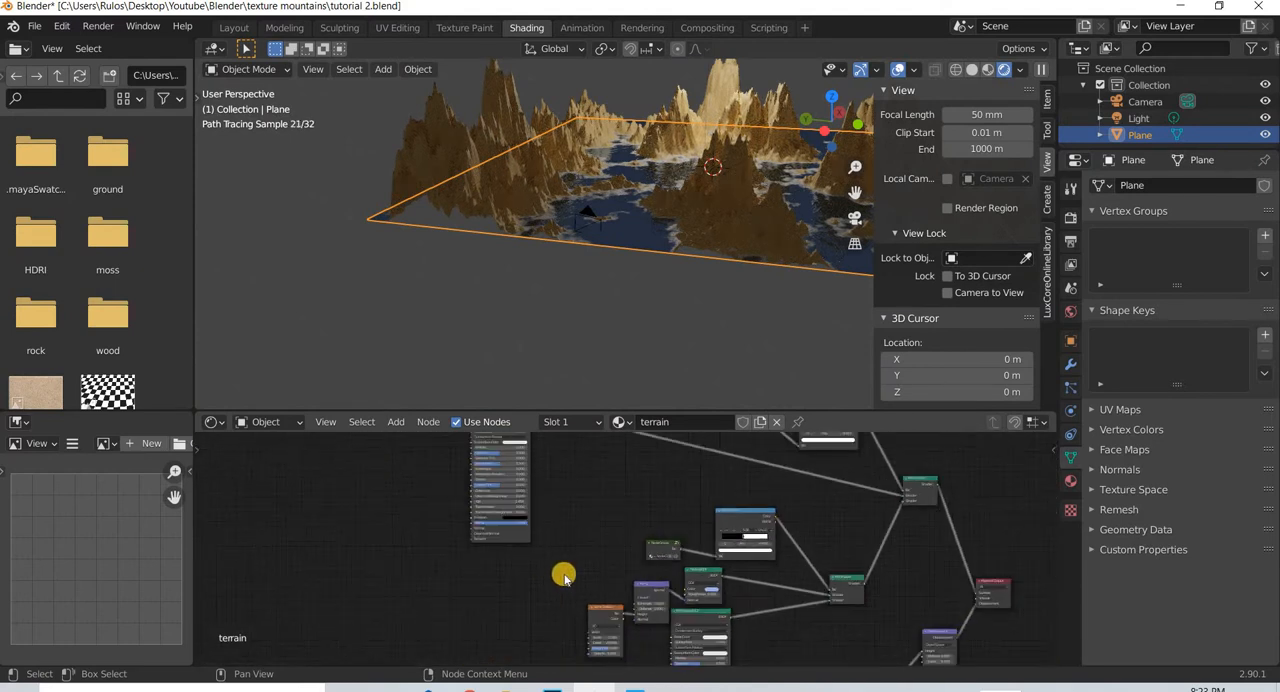
scroll(630, 555, "down", 2)
middle_click_drag(664, 575, 469, 503)
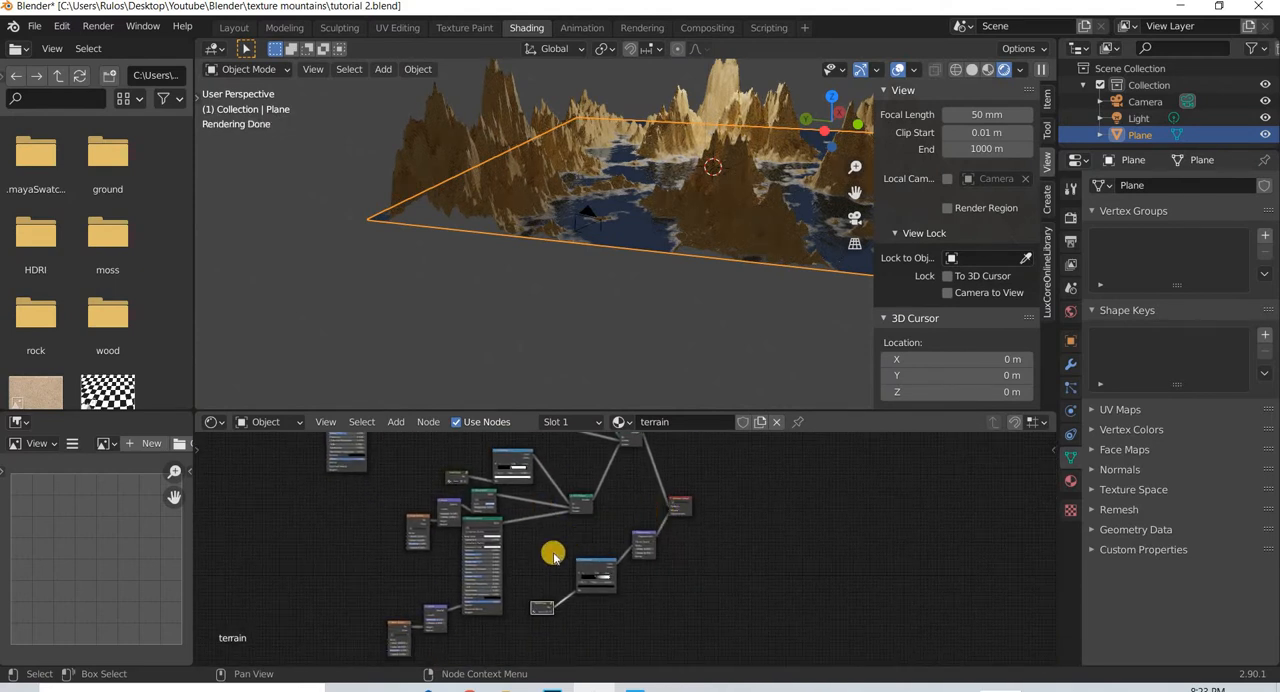
left_click_drag(597, 564, 604, 564)
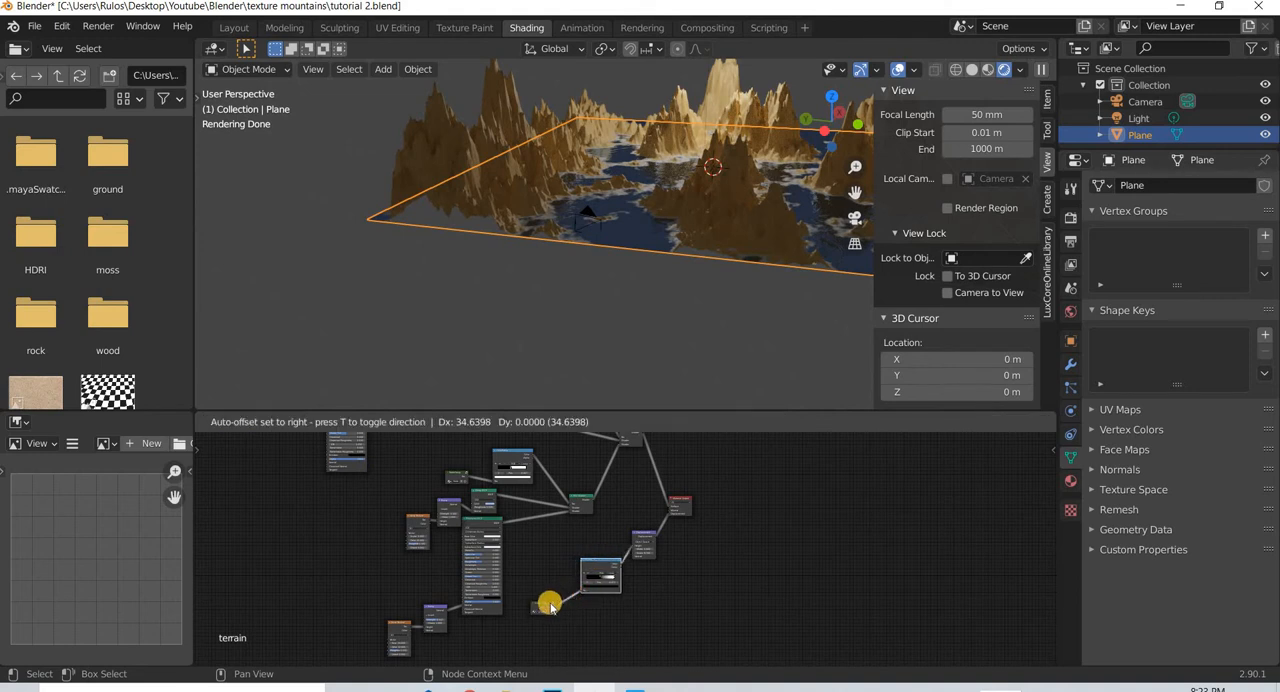
mouse_move(551, 602)
left_mouse_down()
mouse_move(663, 551)
mouse_move(543, 574)
mouse_move(566, 602)
left_mouse_up()
middle_click_drag(680, 554, 766, 546)
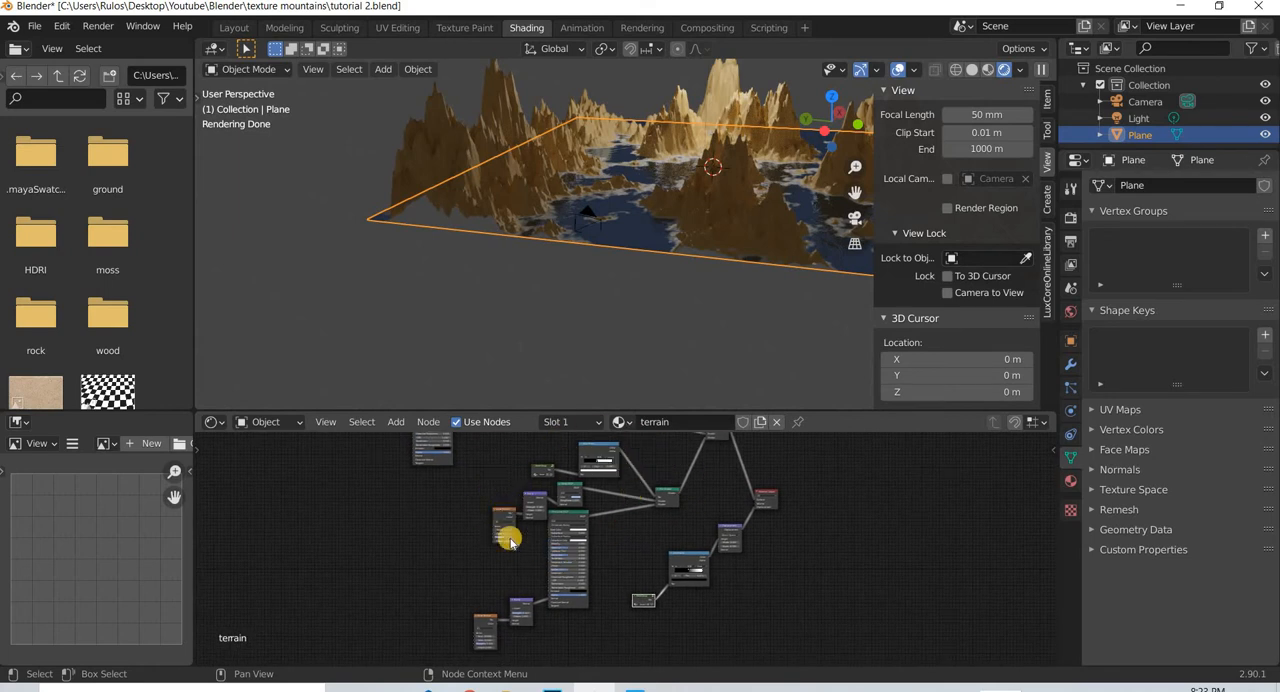
- Move the sand-coloured Principled BSDF node closer to the node group and color ramp, leaving space beside it for textures
middle_click_drag(580, 650, 544, 691)
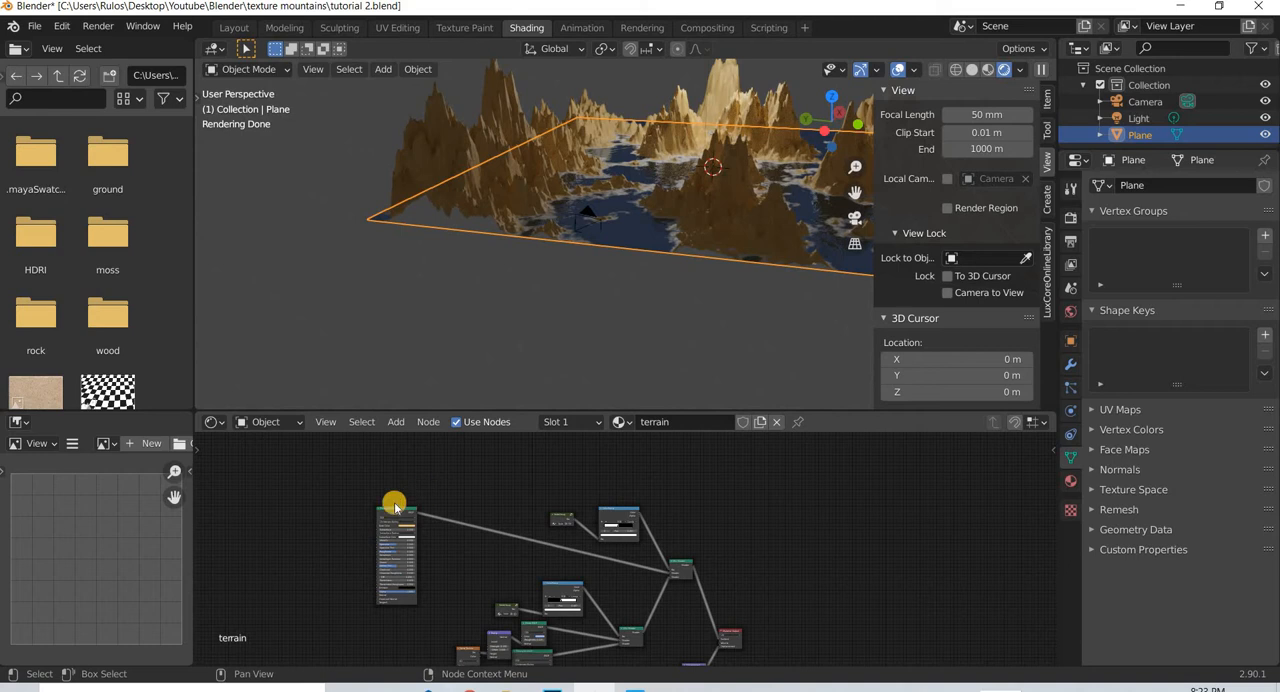
middle_click_drag(398, 509, 398, 510)
left_click_drag(457, 489, 463, 488)
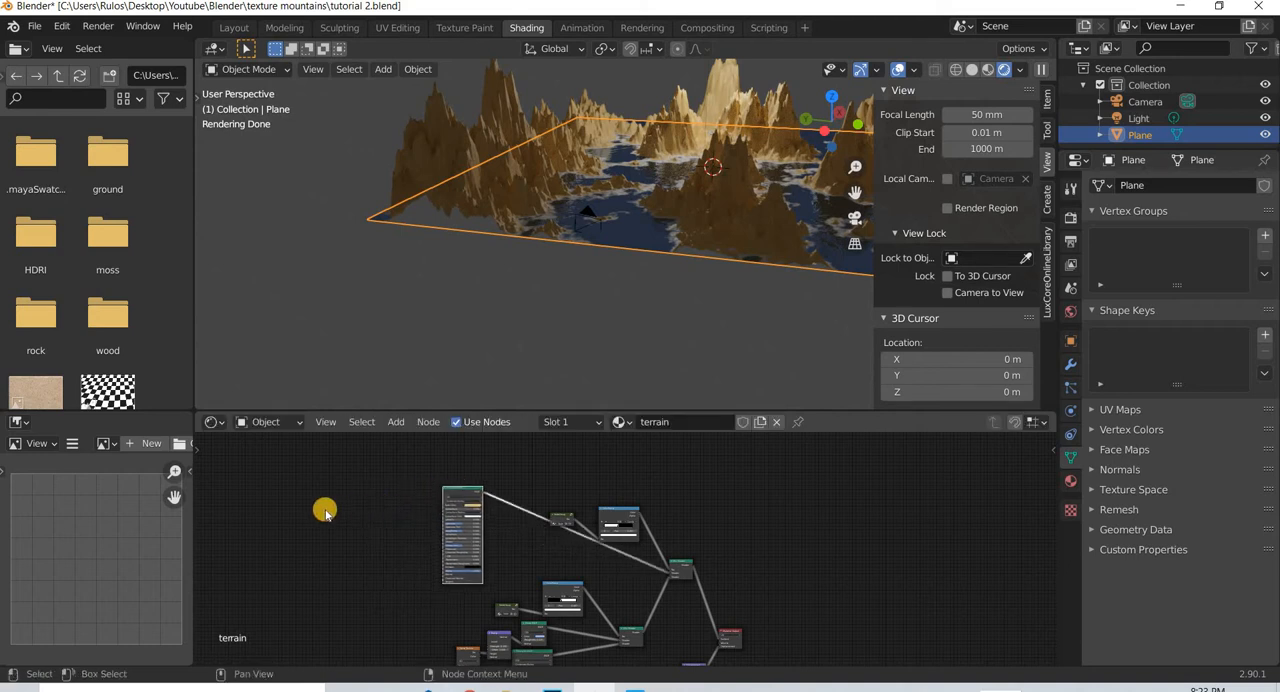
scroll(325, 509, "up", 6)
middle_click_drag(340, 509, 735, 571)
scroll(573, 543, "up", 3)
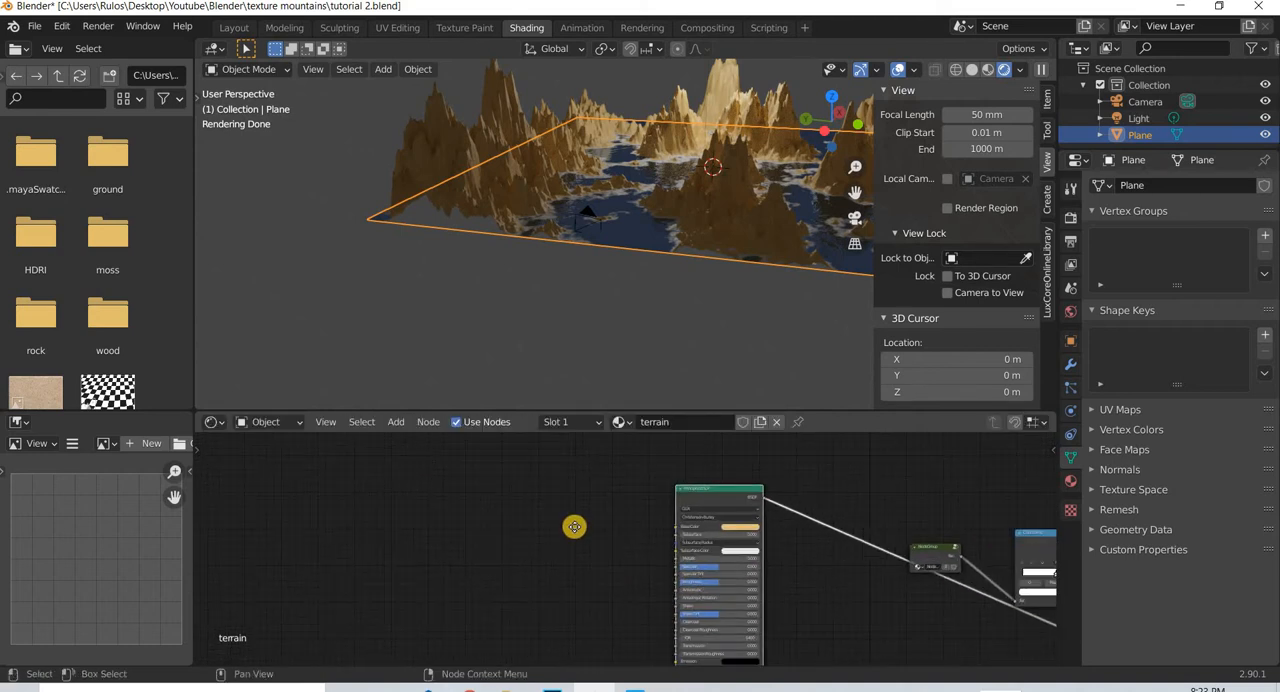
middle_click_drag(574, 526, 541, 488)
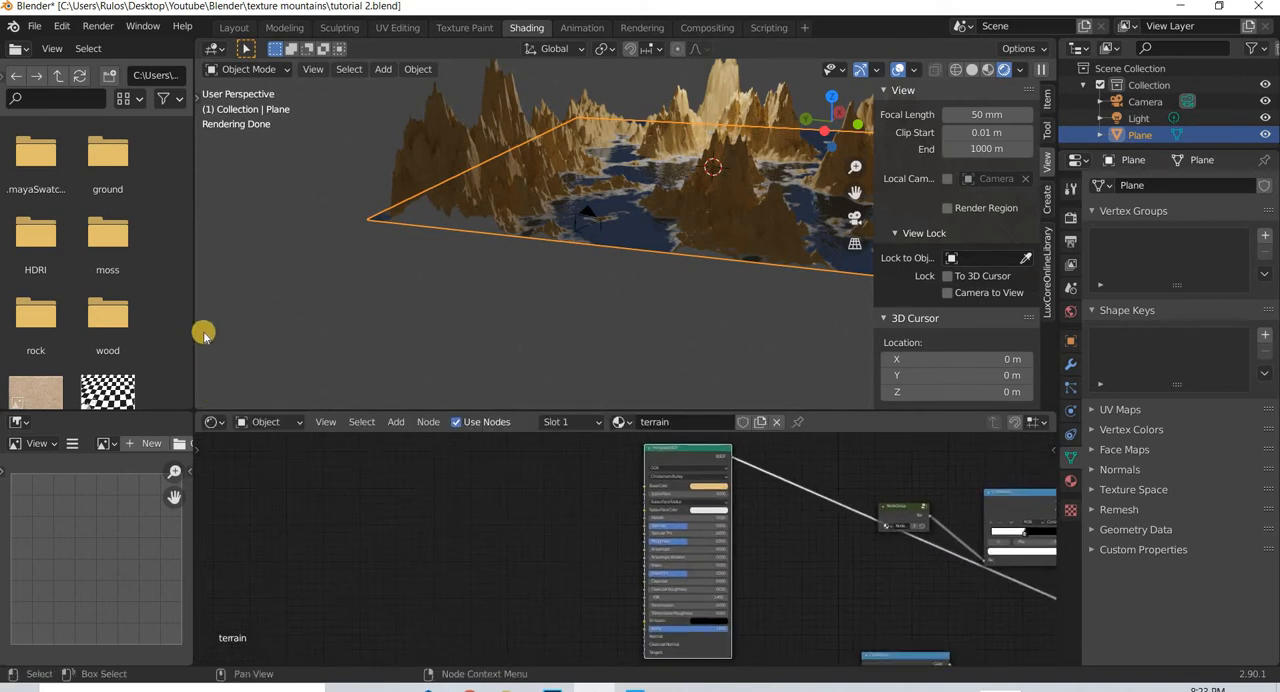
- Add the color image Rock036_2K_Color.jpg from the rock 36 texture folder to the terrain shader as an image texture node
left_click(56, 77)
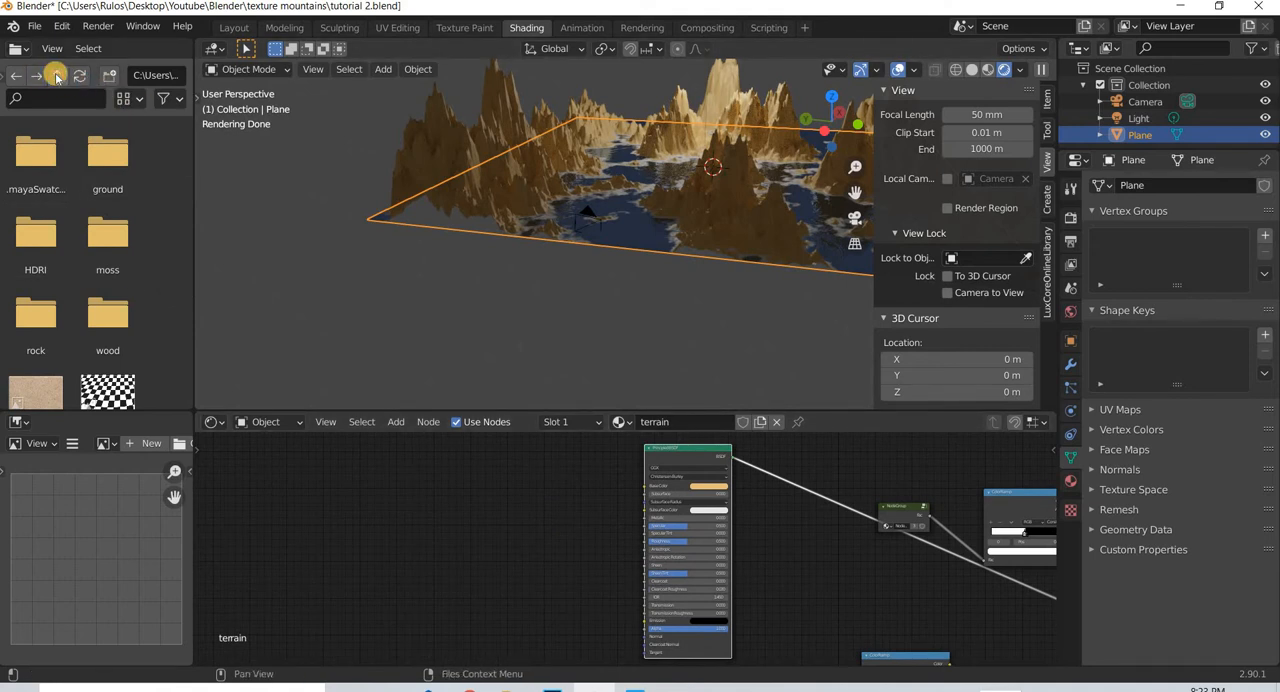
double_click(47, 145)
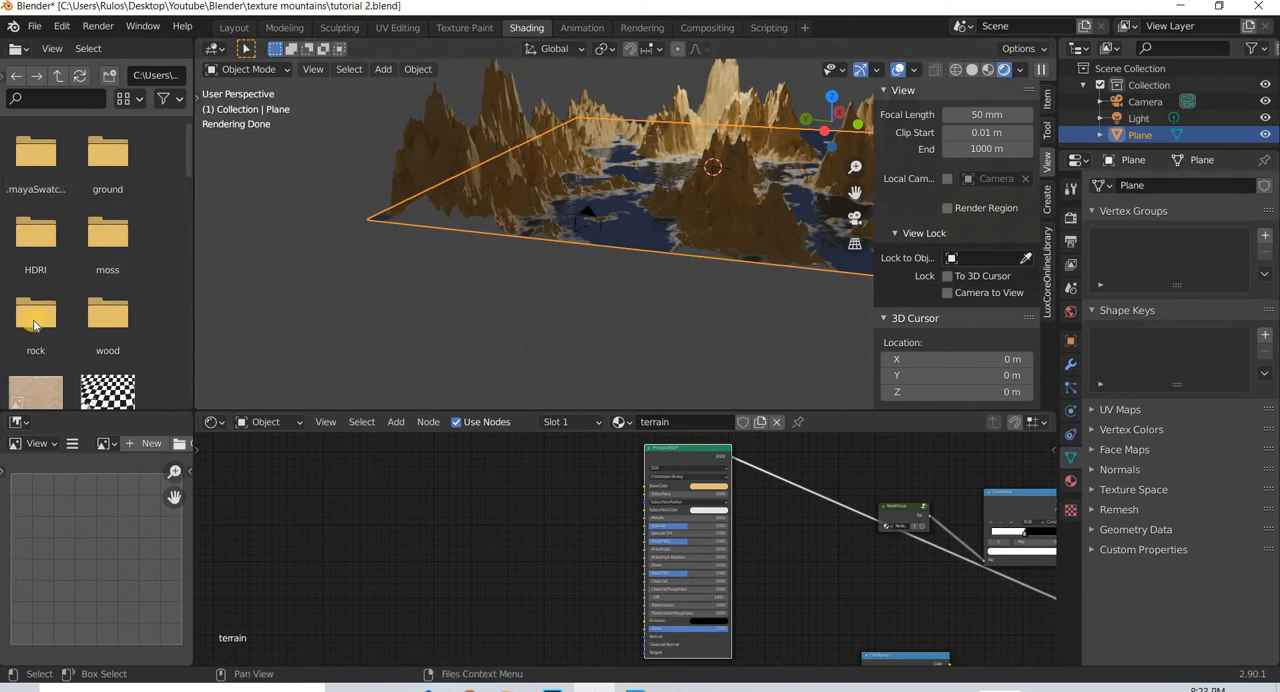
double_click(35, 318)
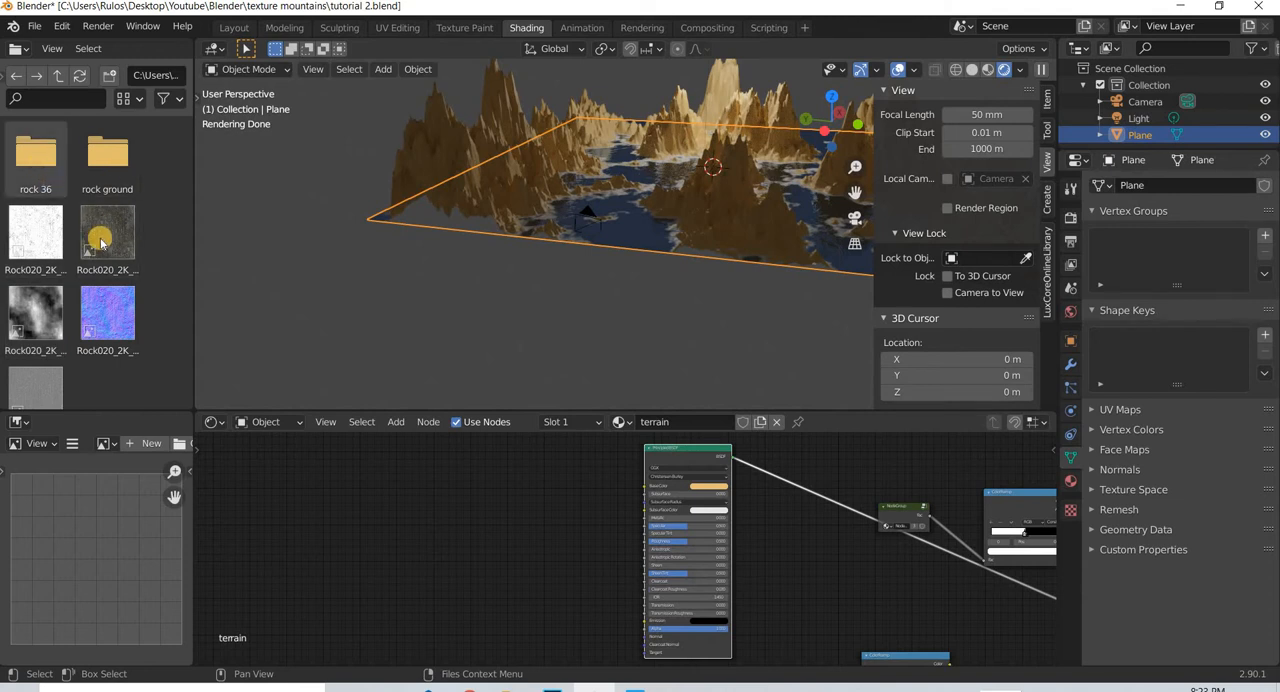
double_click(110, 158)
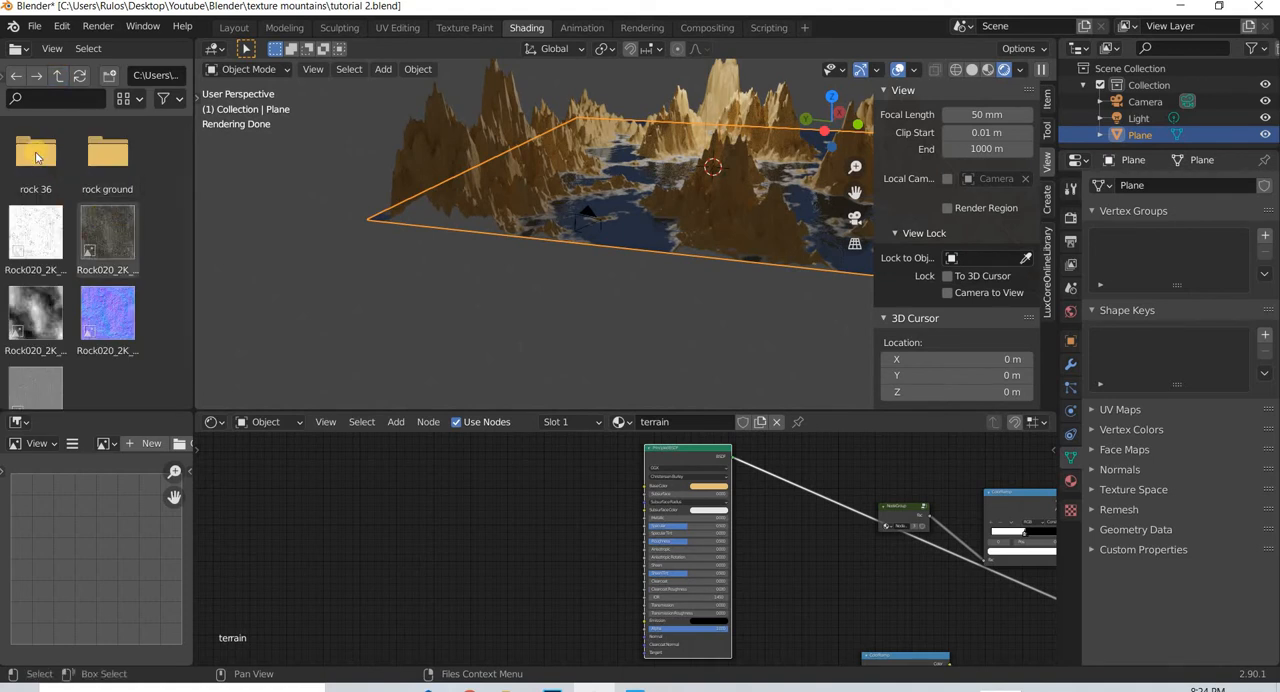
double_click(36, 152)
left_click_drag(107, 152, 425, 488)
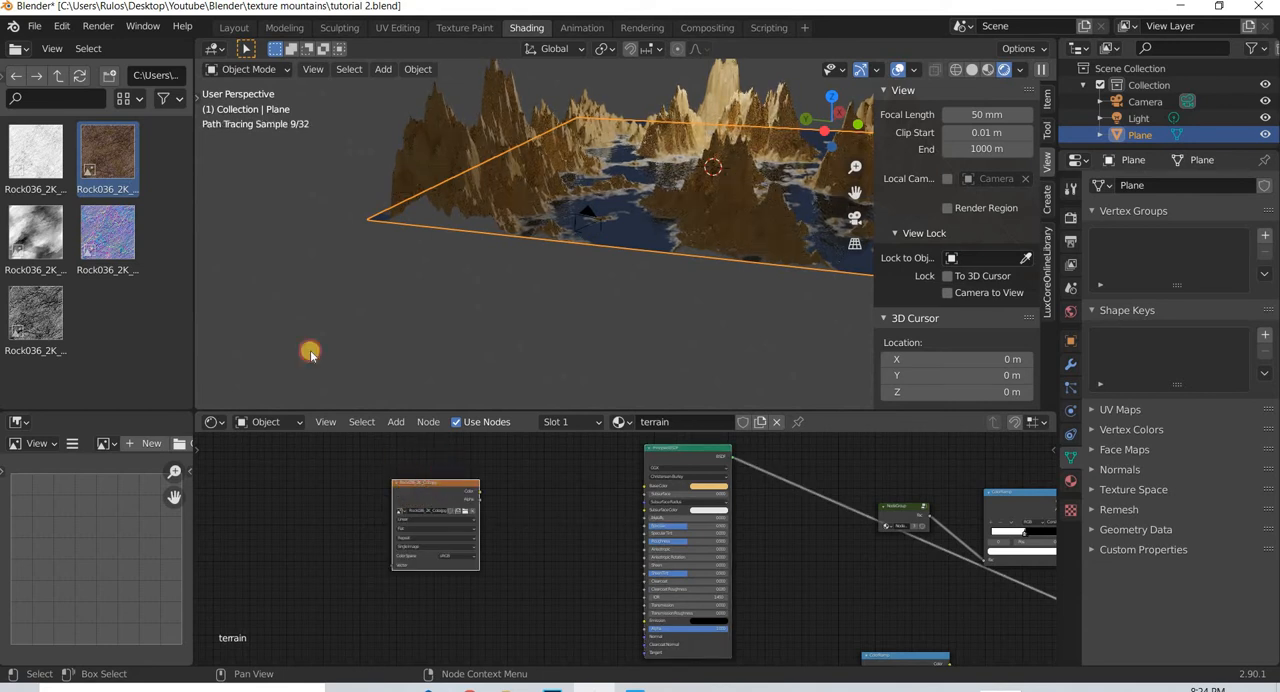
left_click_drag(310, 352, 63, 75)
- Add the aerial_grass_rock_diff_2k.jpg image from the moss folder to the terrain shader below the rock texture
left_click(58, 75)
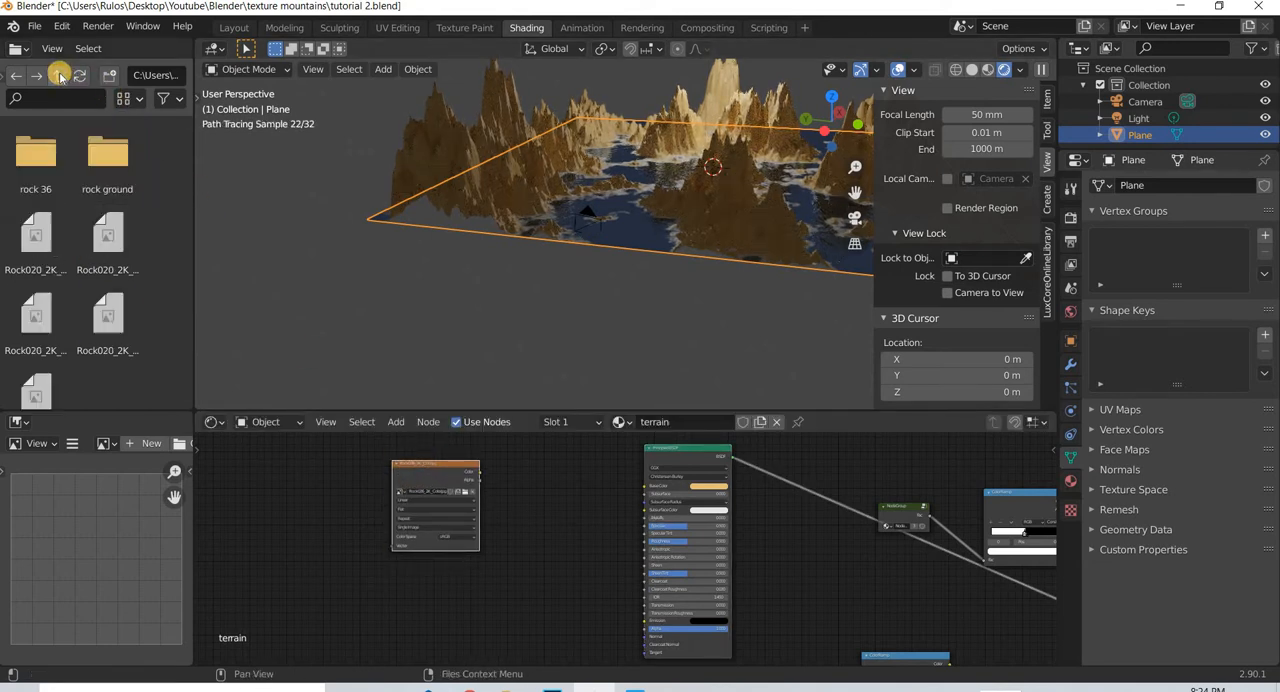
left_click(58, 75)
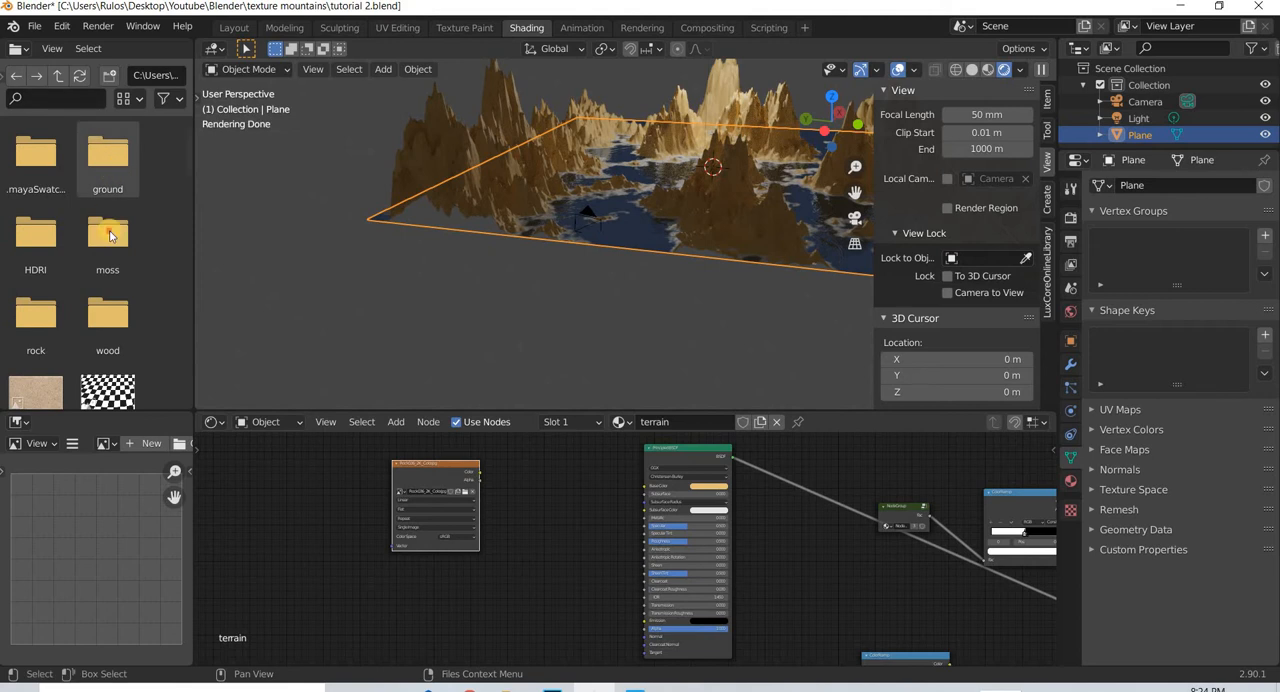
double_click(108, 233)
left_click_drag(107, 150, 447, 600)
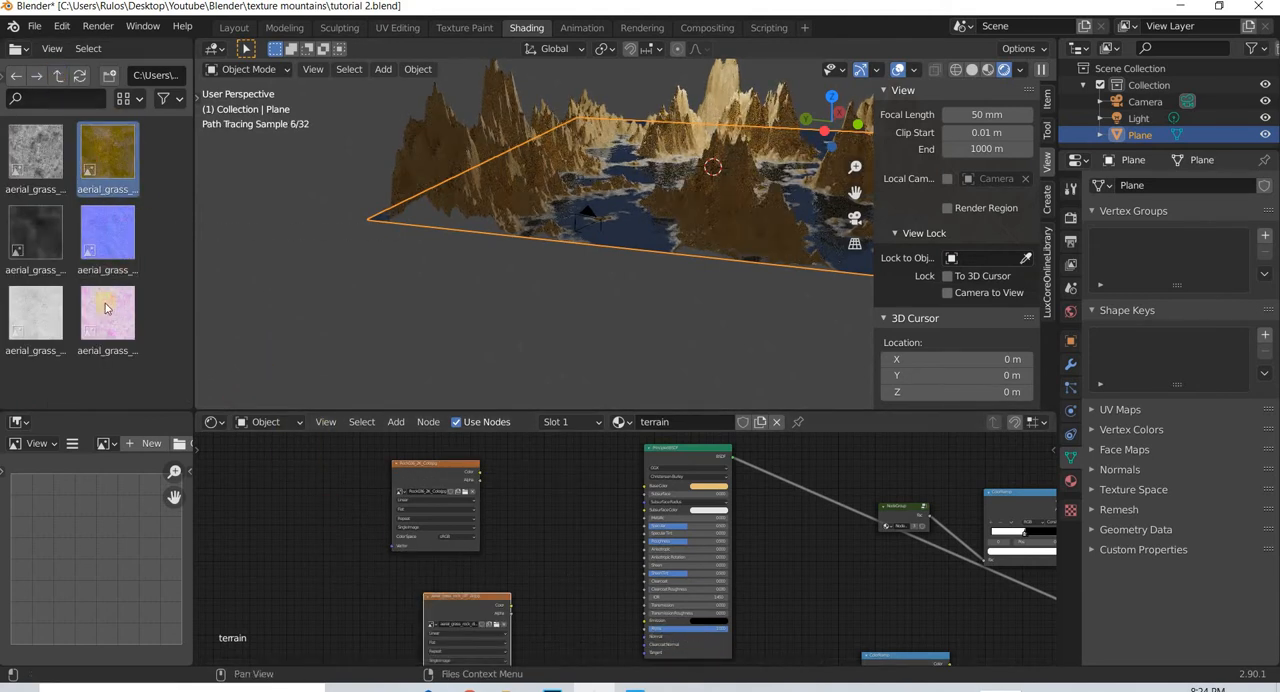
- Add the beach sand image from the main texture folder to the shader, placing it left of the moss texture
left_click(58, 75)
scroll(25, 300, "down", 2)
left_click_drag(36, 292, 356, 624)
left_click_drag(354, 624, 291, 619)
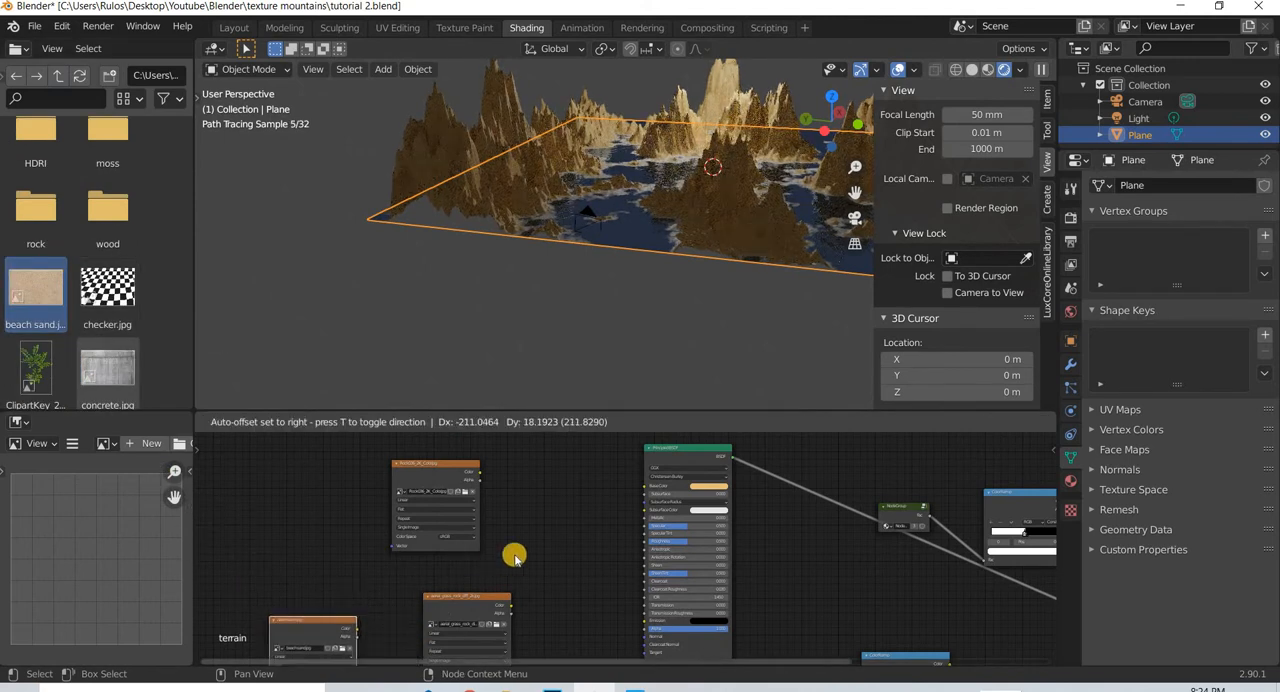
- Stack the rock and moss image texture nodes in a column left of the sand-coloured Principled BSDF
scroll(540, 495, "down", 3)
middle_click_drag(493, 586, 503, 514)
middle_click_drag(484, 434, 486, 508)
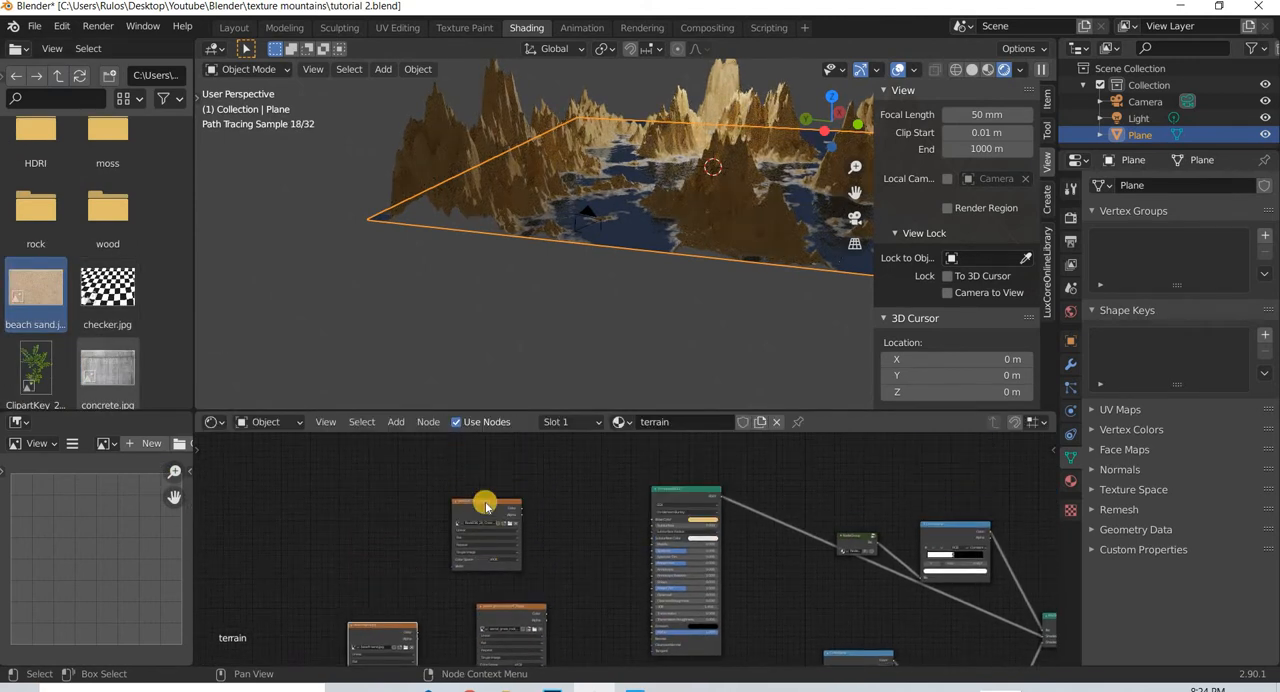
left_click_drag(481, 503, 486, 541)
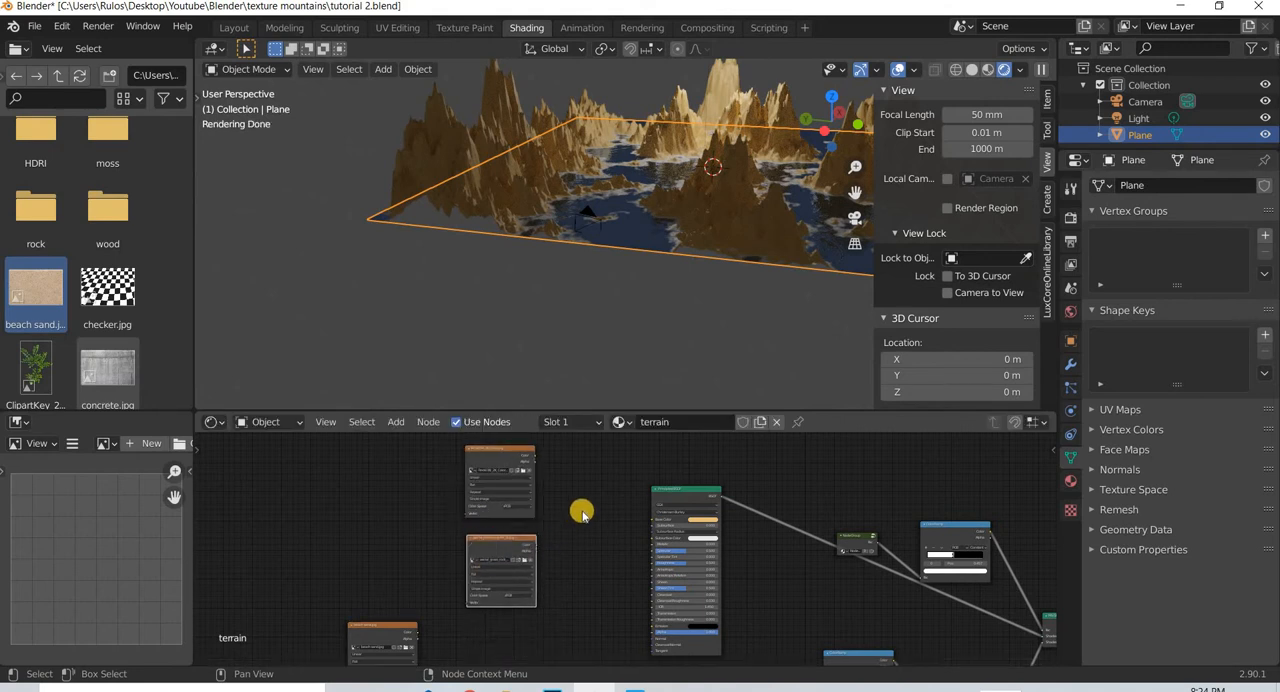
scroll(488, 568, "up", 3)
middle_click_drag(431, 532, 327, 596)
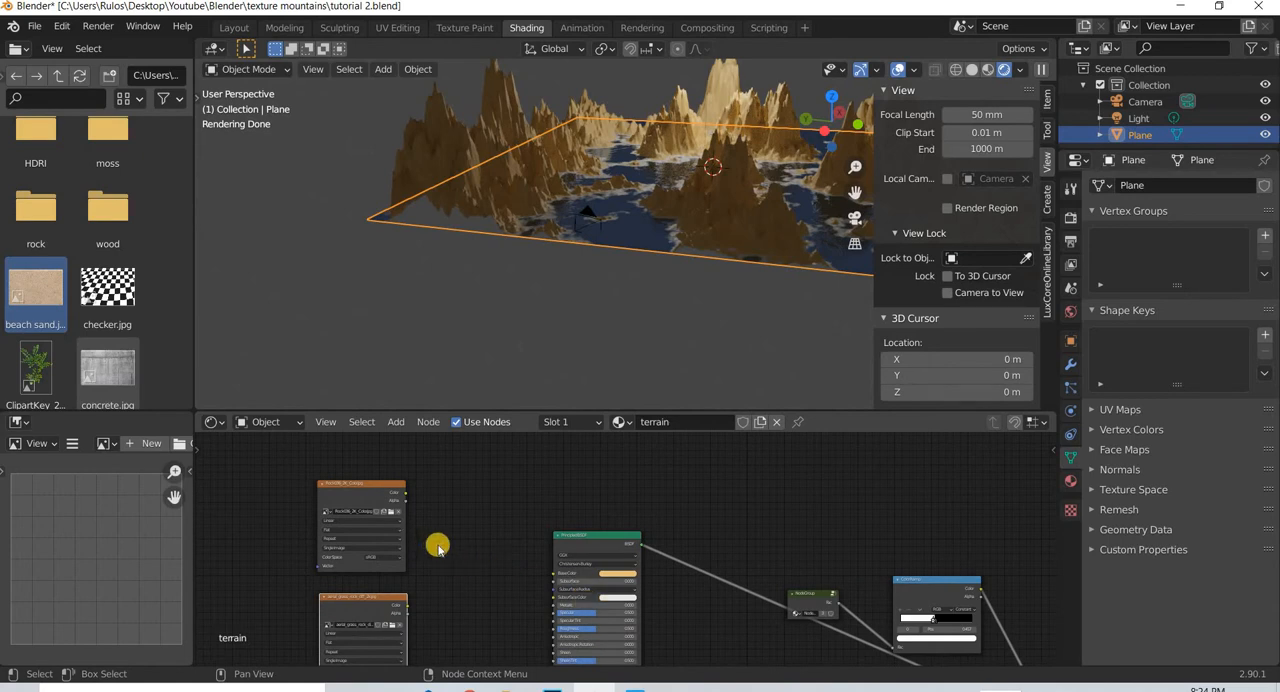
- Connect the Rock036_2K_Color.jpg texture's color to the mountain Principled BSDF's Base Color and add a Mapping node to the texture
scroll(578, 210, "up", 5)
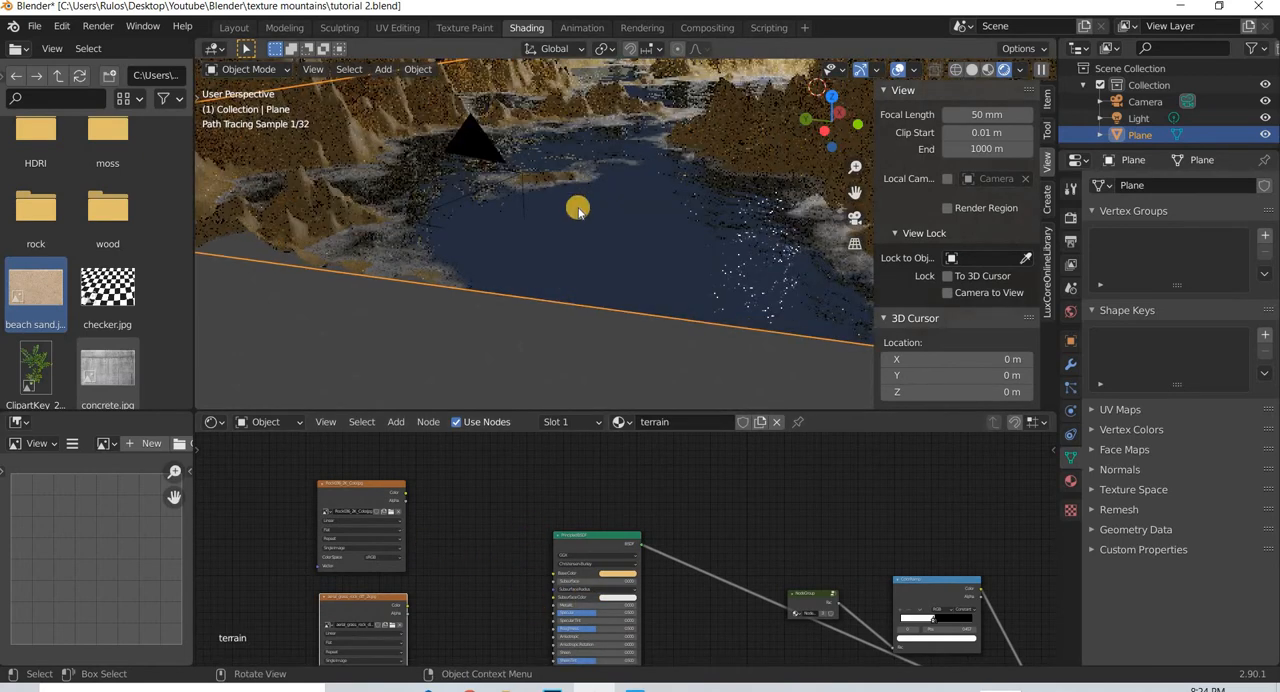
middle_click_drag(578, 210, 329, 120)
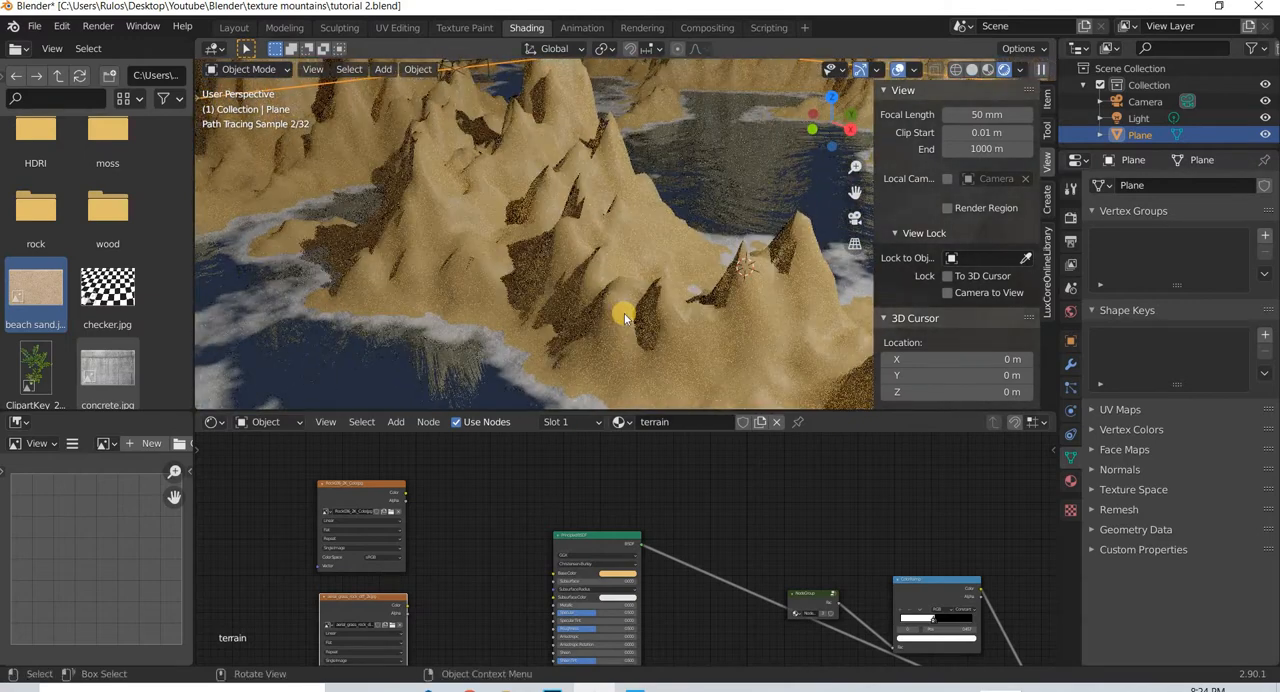
scroll(624, 318, "up", 6)
scroll(624, 318, "down", 3)
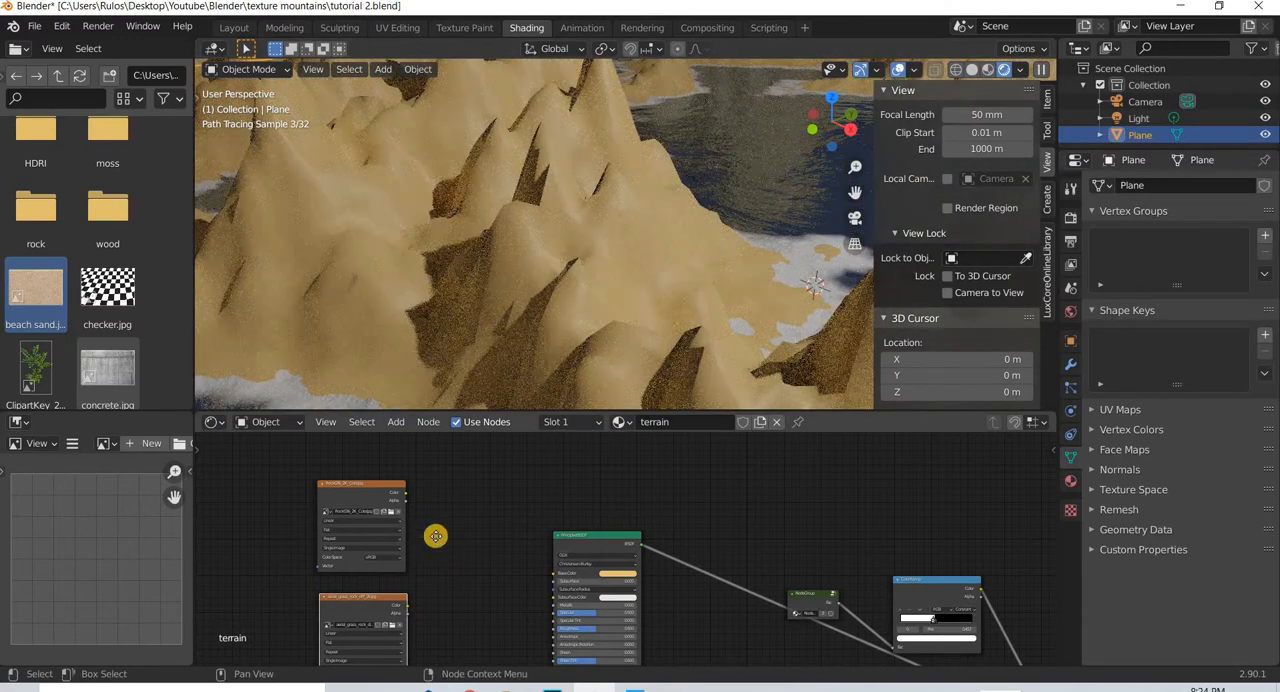
scroll(436, 536, "up", 2)
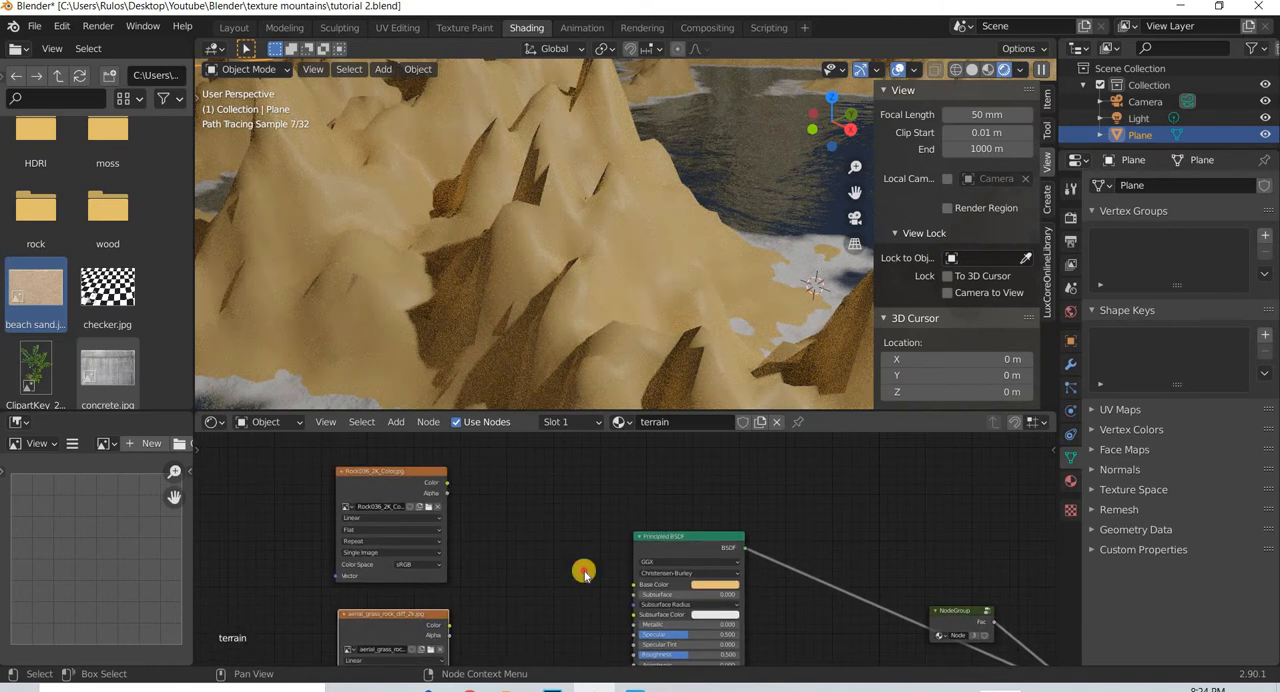
left_click_drag(447, 483, 632, 585)
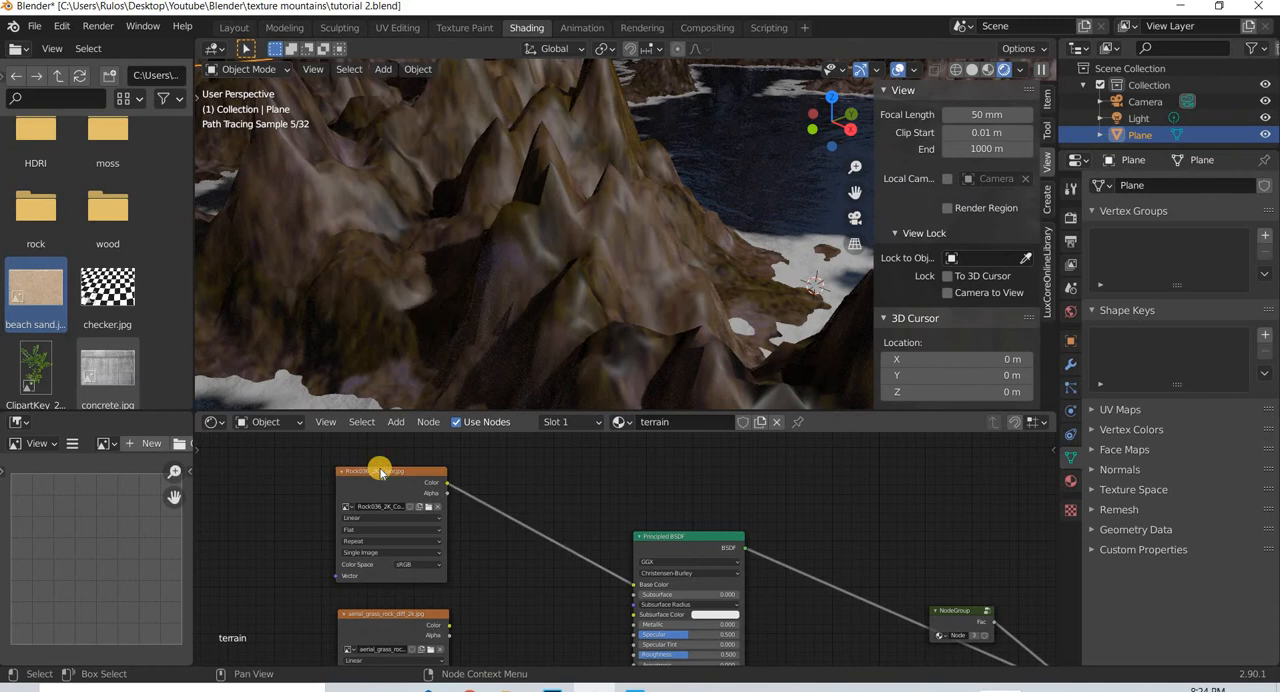
key("ctrl+t")
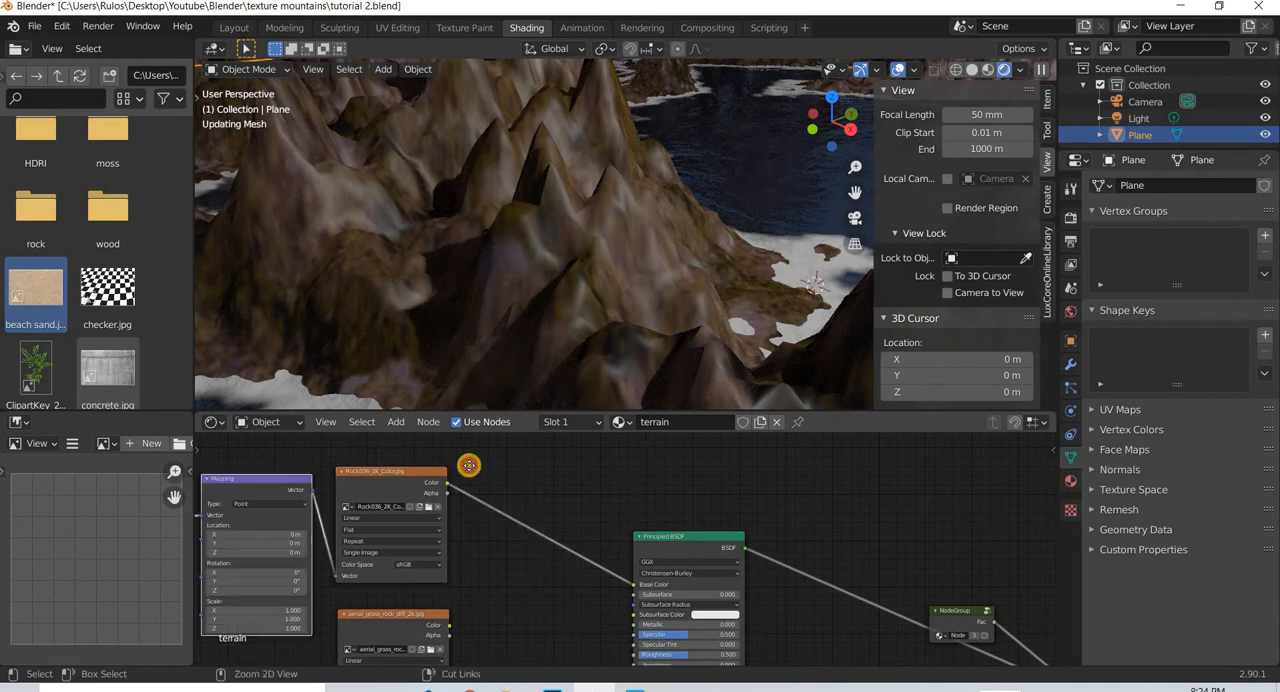
- Move the Mapping and rock texture nodes closer to the mountain Principled BSDF and set its Roughness to 1.000
left_click_drag(287, 604, 338, 569)
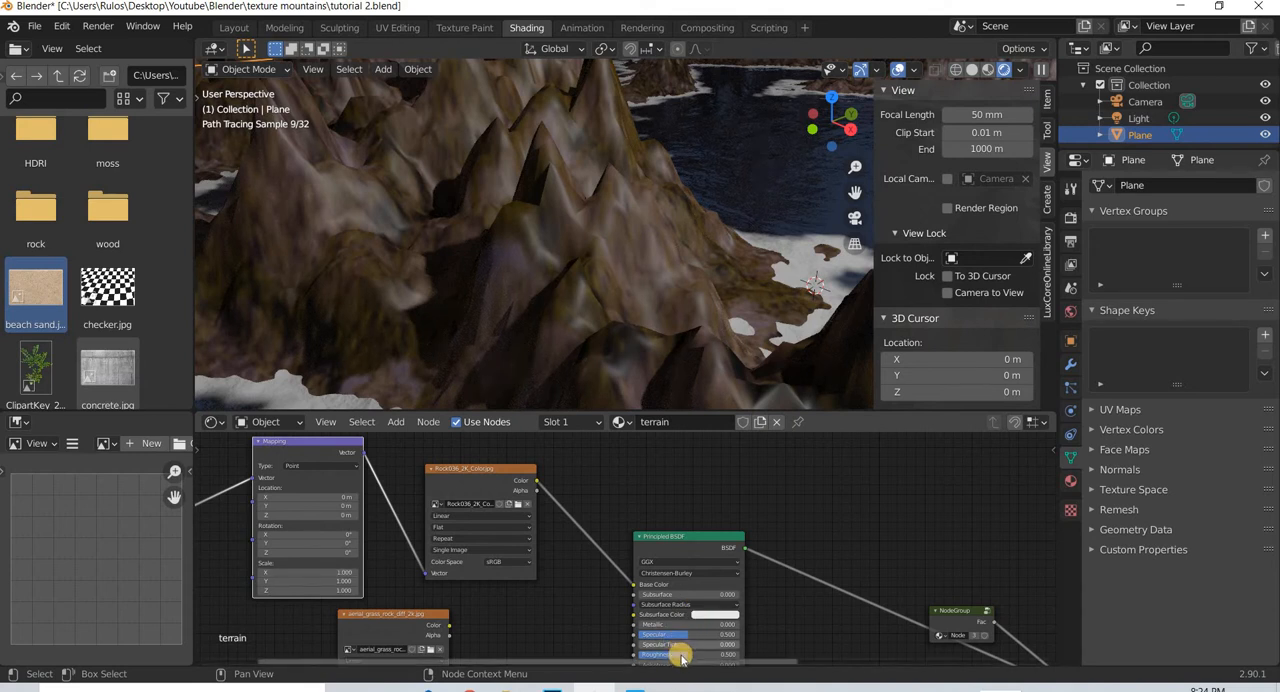
left_click_drag(759, 658, 741, 655)
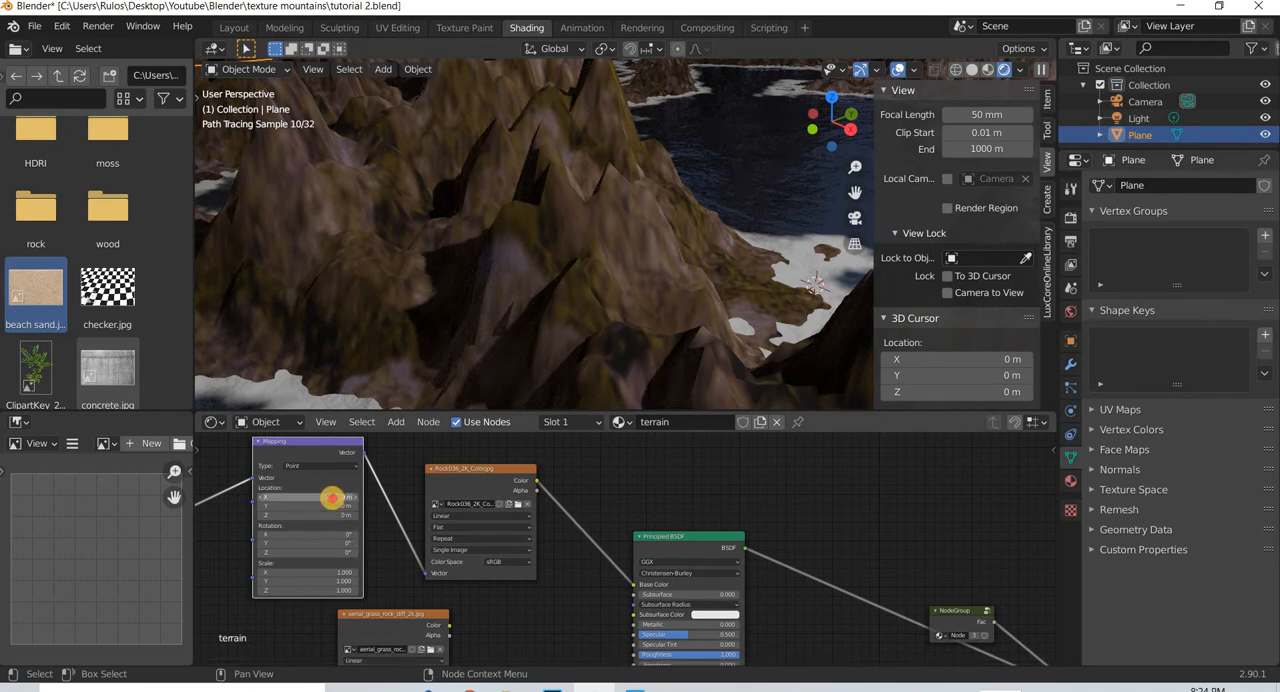
left_click(332, 497)
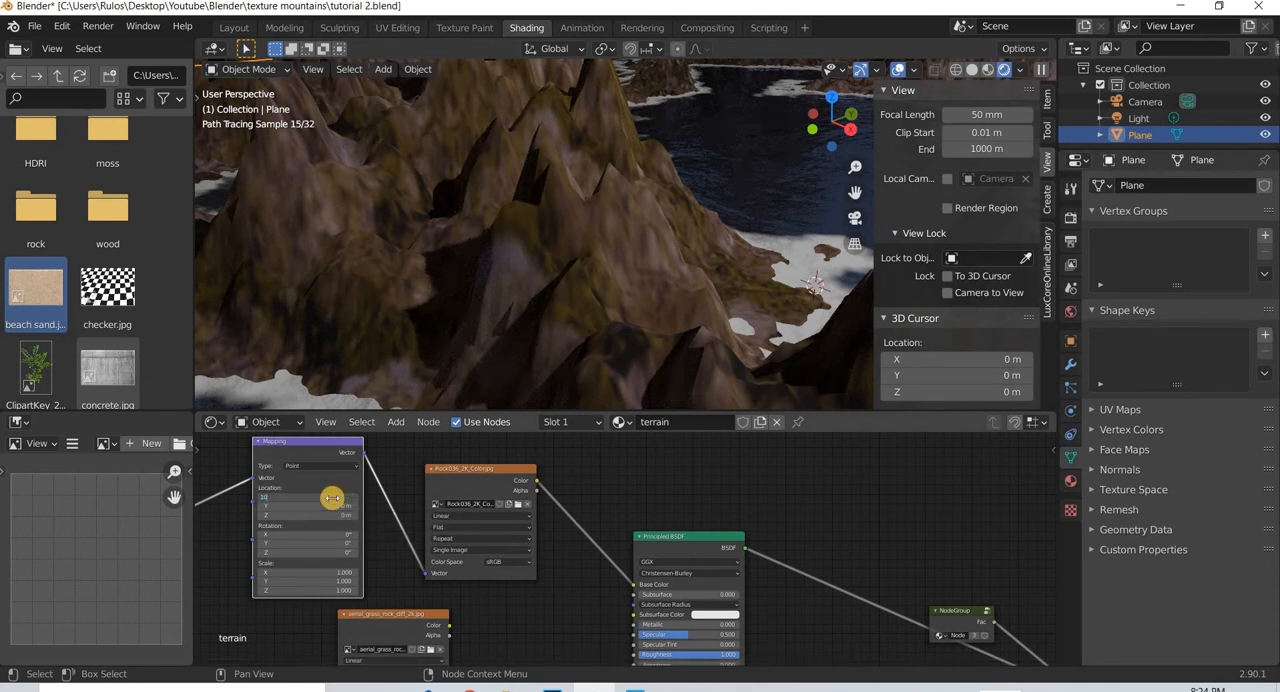
key("Return")
key("Return")
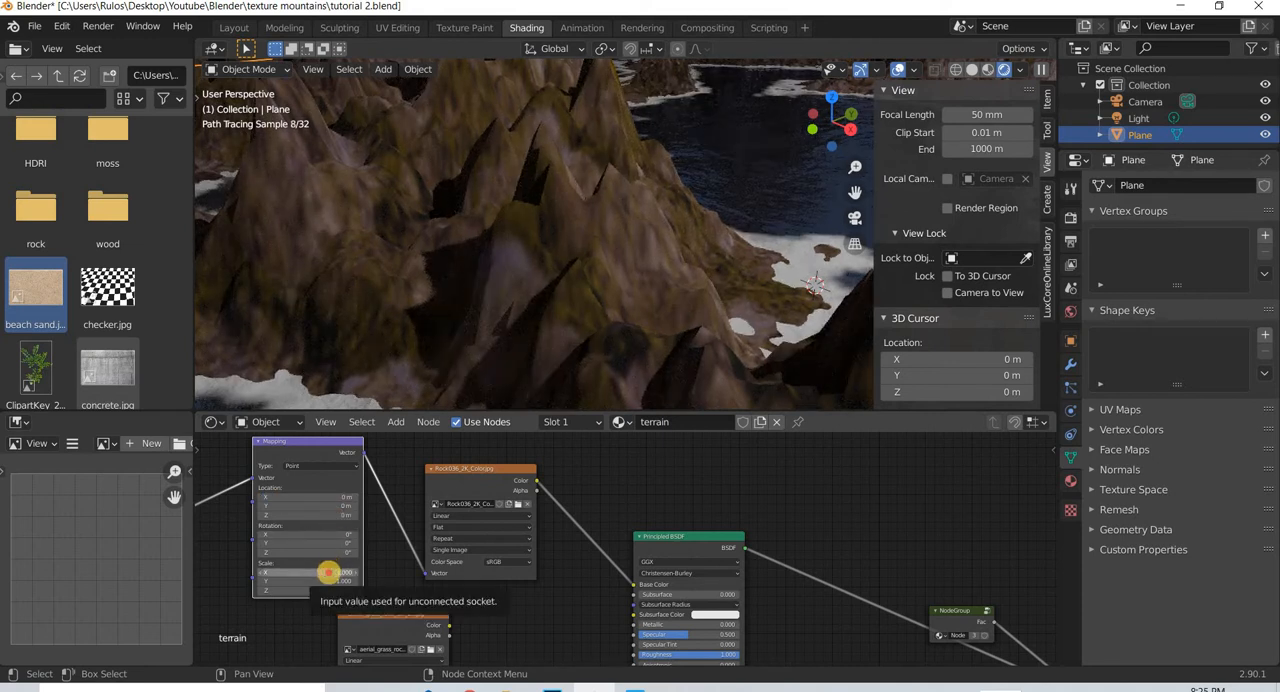
- Set the Mapping node's Scale X and Y to 10
left_click(326, 572)
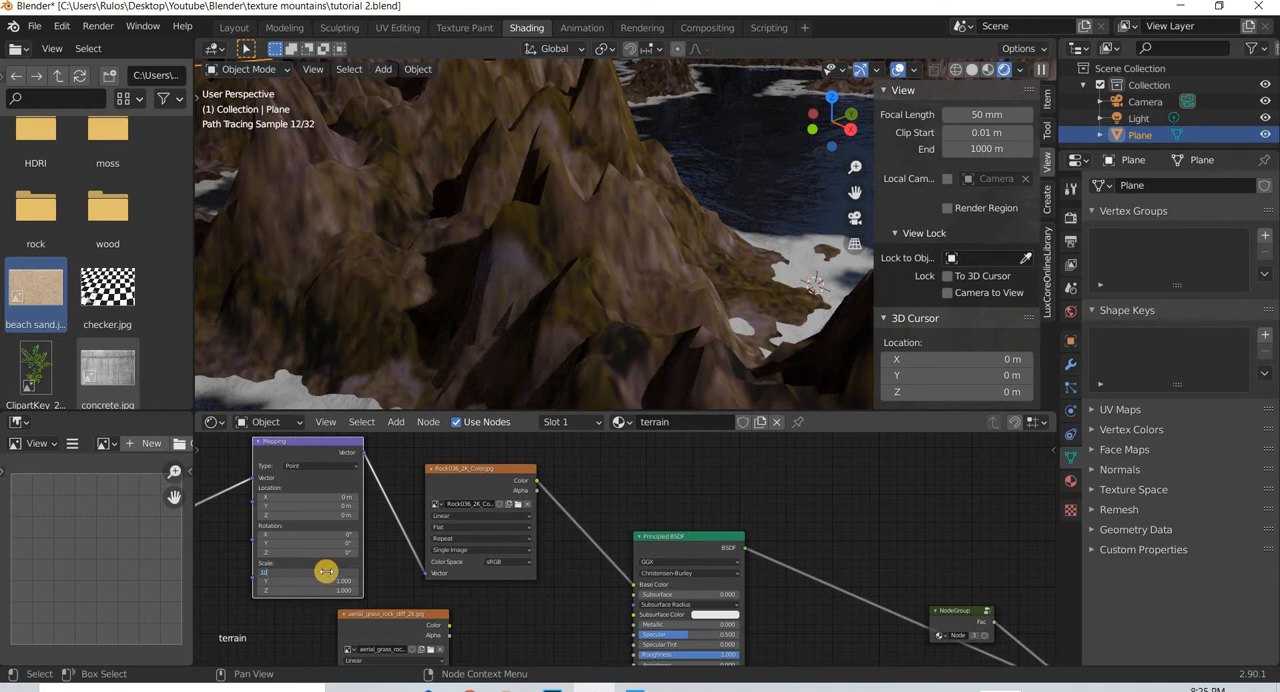
type("10")
key("Return")
left_click(340, 580)
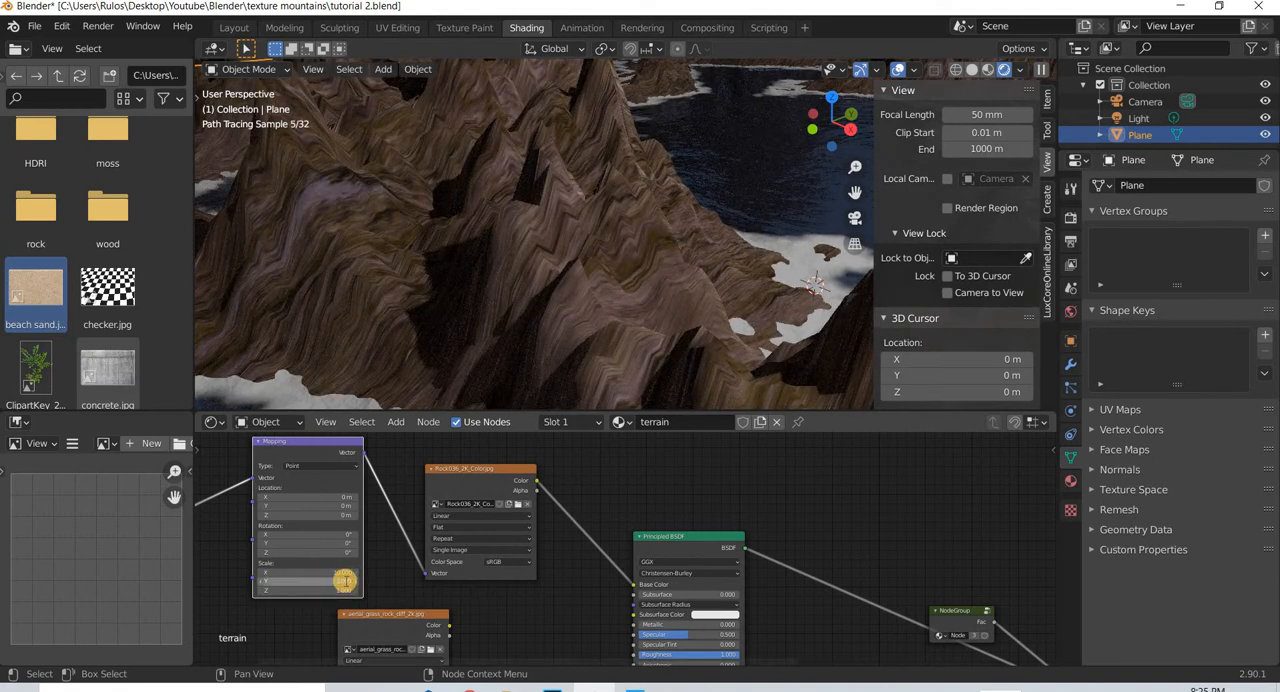
type("10")
key("Return")
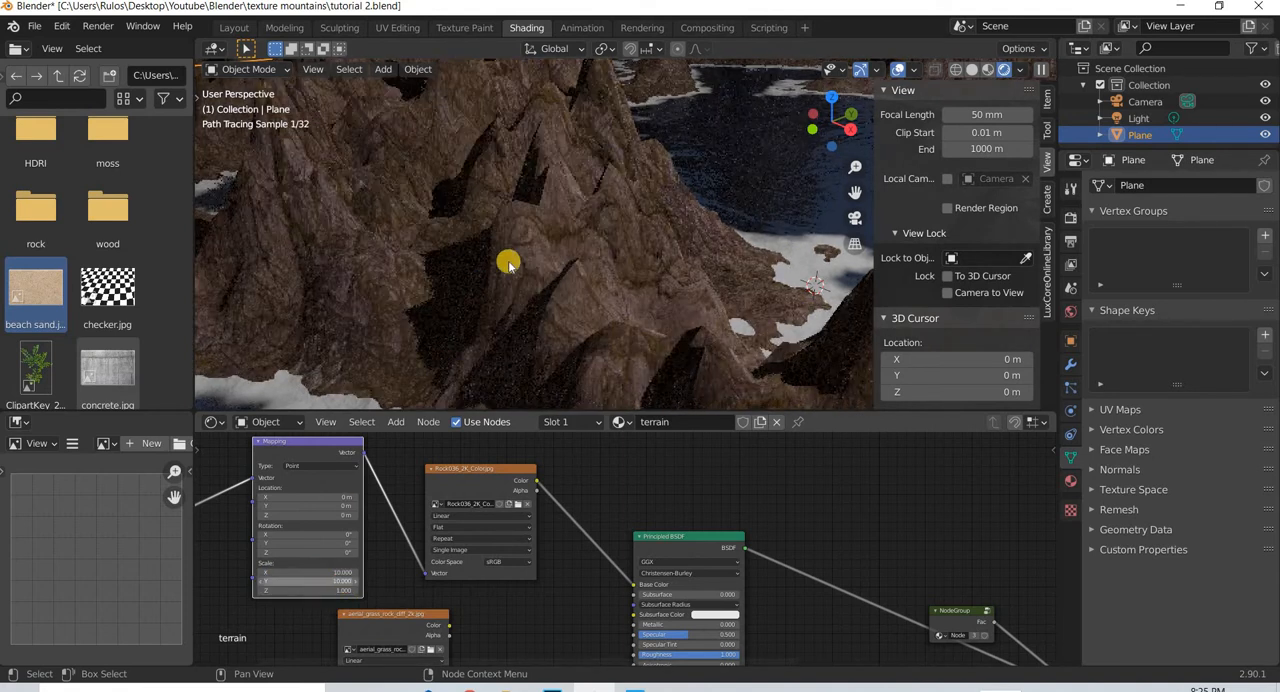
mouse_move(563, 329)
middle_mouse_down()
mouse_move(471, 366)
mouse_move(598, 396)
mouse_move(594, 380)
middle_mouse_up()
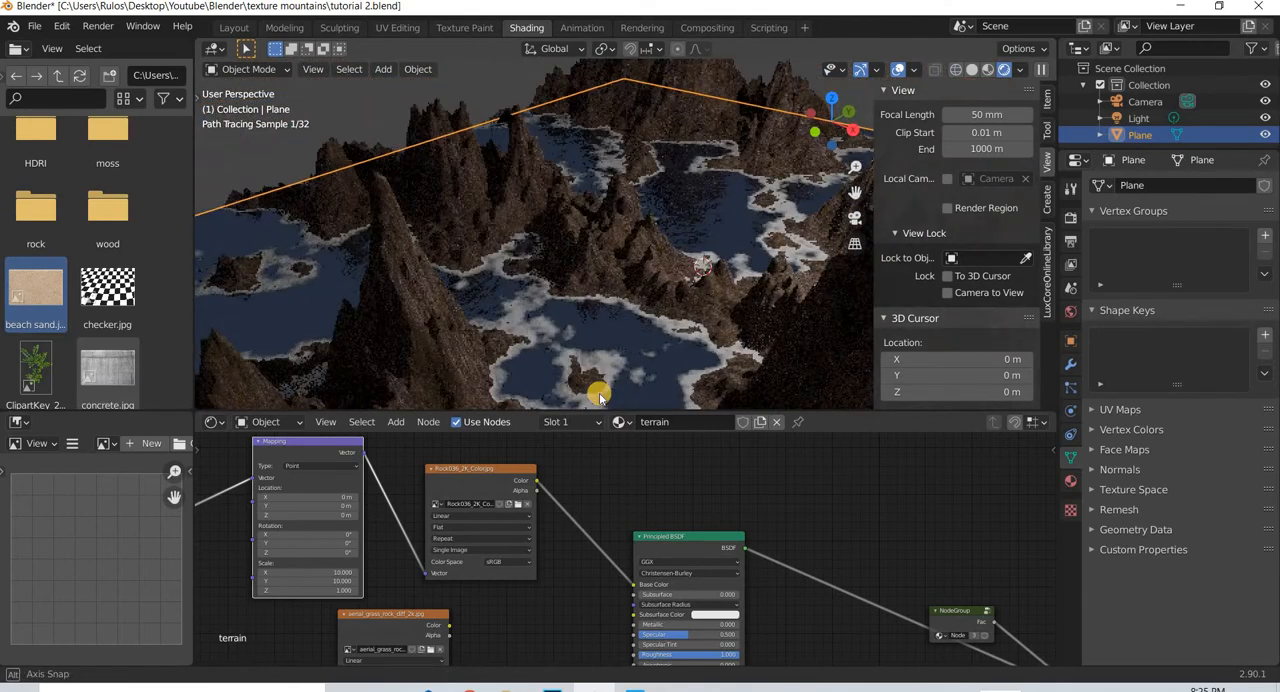
- Arrange the moss texture below the rock texture and place the Mapping node between them and the Texture Coordinate node
mouse_move(433, 628)
middle_mouse_down()
mouse_move(471, 526)
mouse_move(500, 542)
middle_mouse_up()
scroll(537, 531, "down", 3)
left_click_drag(489, 530, 563, 532)
middle_click_drag(416, 467, 388, 525)
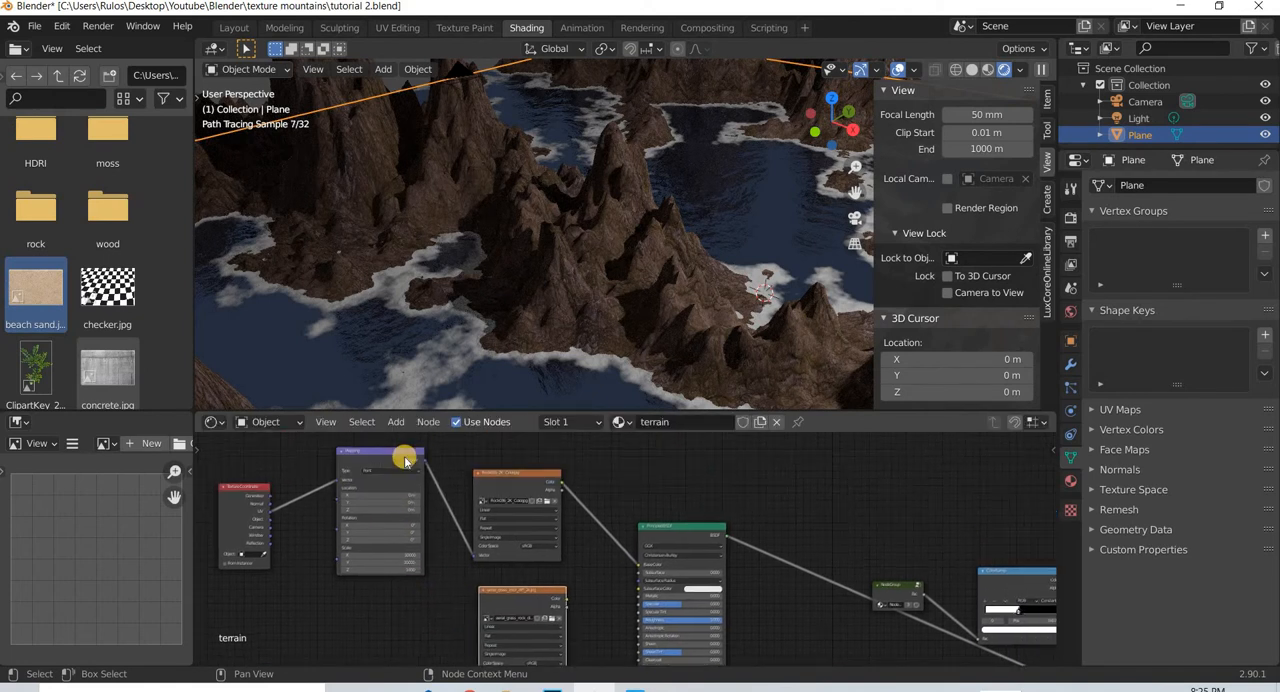
left_click(413, 519)
left_click_drag(420, 459, 398, 509)
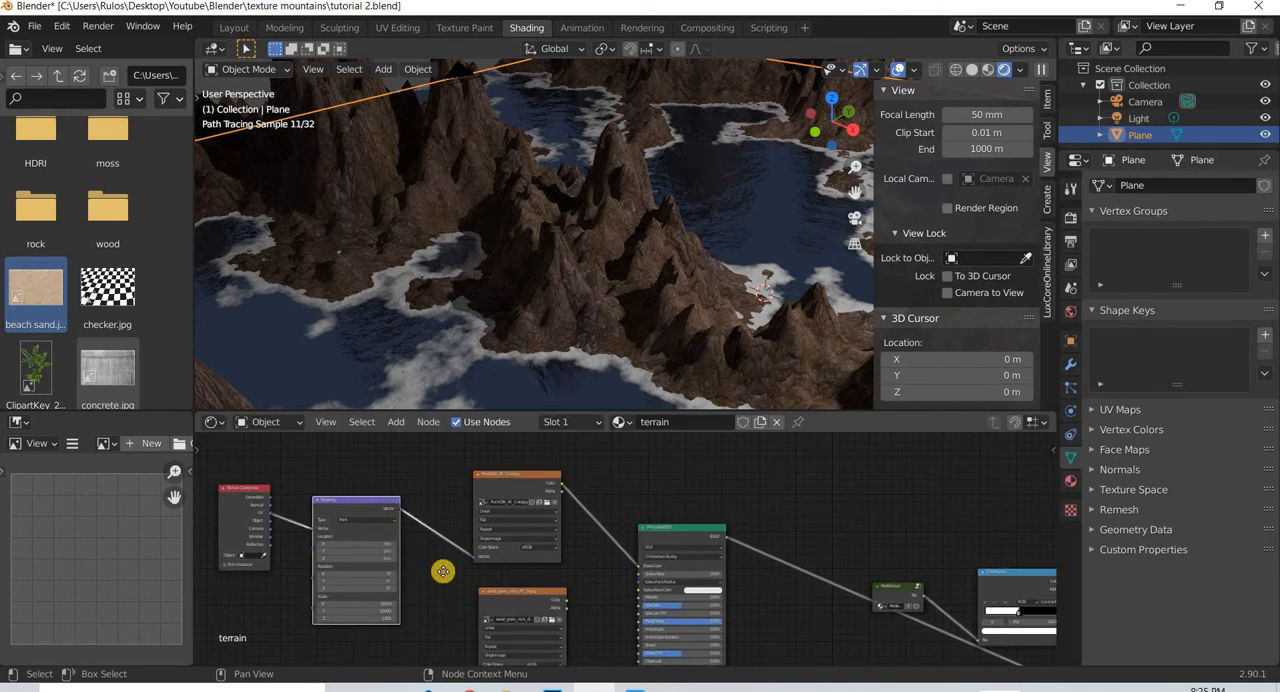
- Move the moss texture just under the rock texture and connect the Mapping node's Vector output to its Vector input
mouse_move(443, 607)
middle_mouse_down()
mouse_move(441, 520)
mouse_move(435, 533)
middle_mouse_up()
scroll(473, 570, "up", 3)
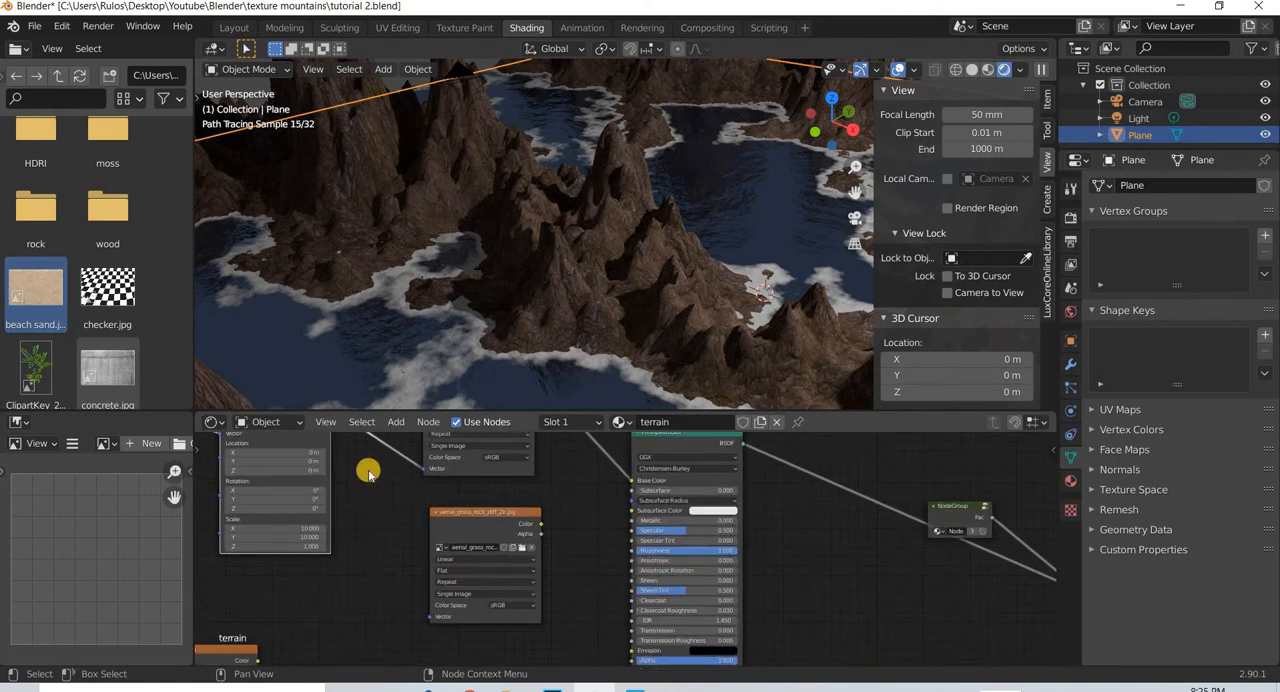
middle_click_drag(369, 472, 391, 519)
left_click_drag(470, 567, 459, 544)
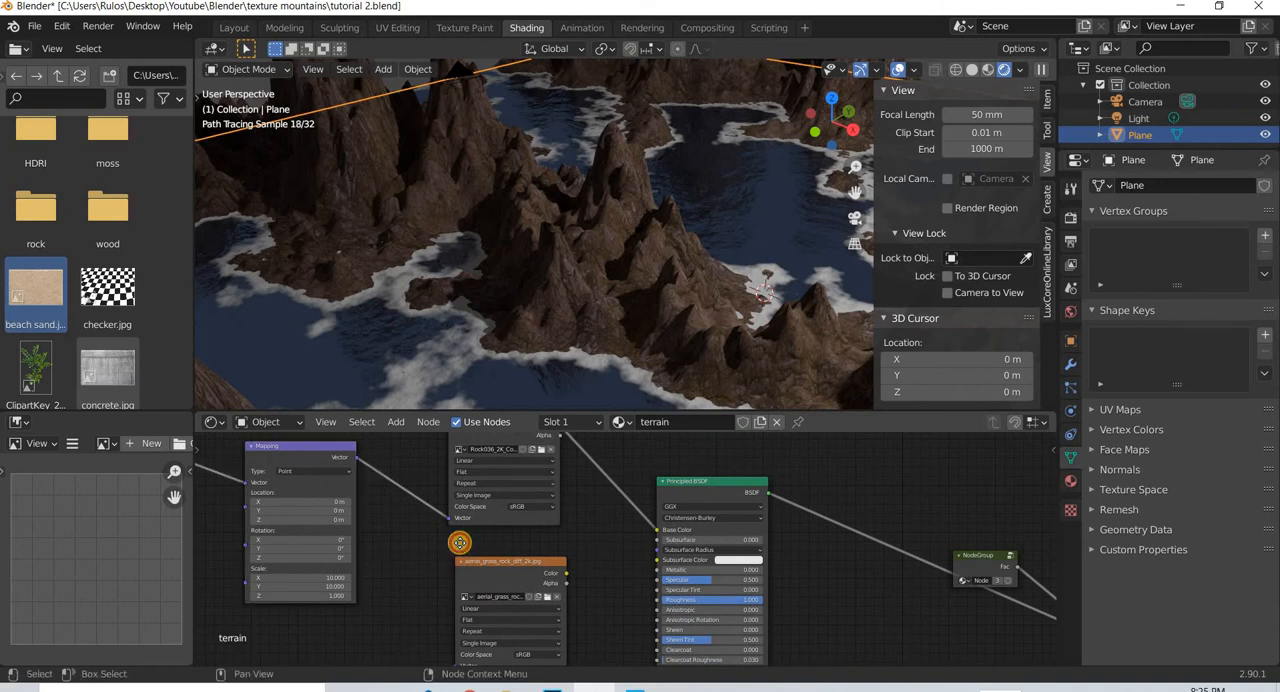
left_click_drag(369, 474, 443, 645)
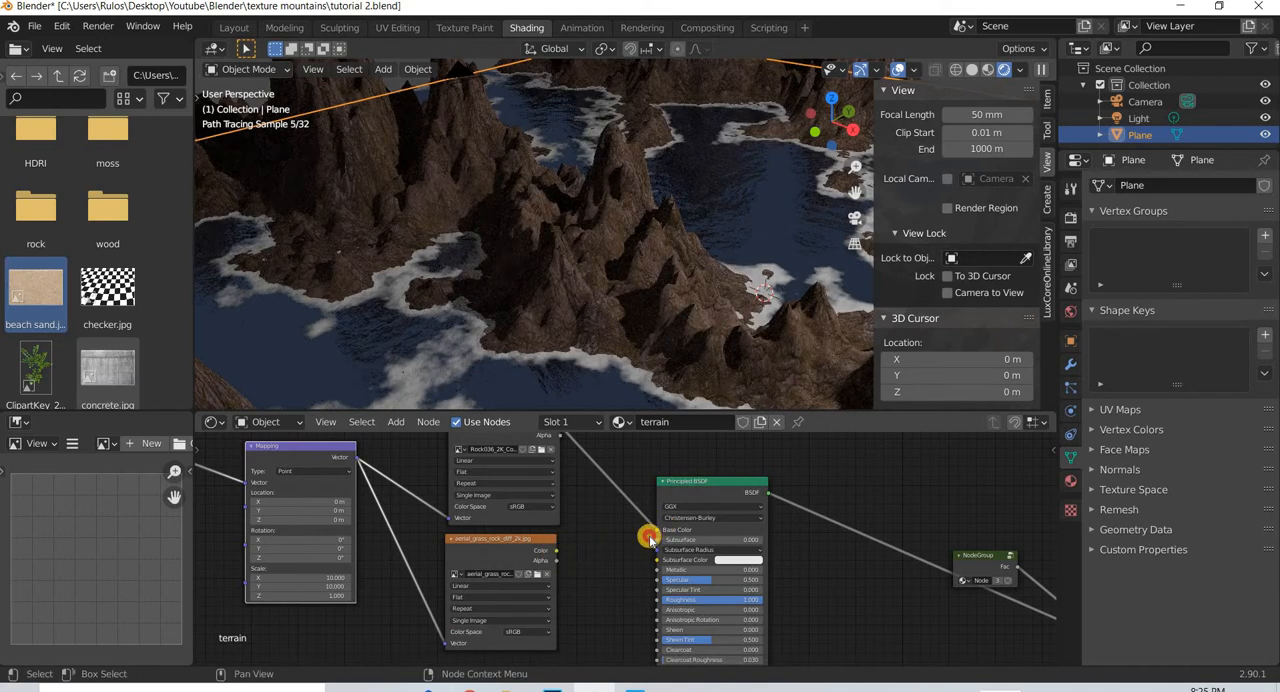
- Connect the moss texture's color to the mountain Principled BSDF's Base Color and inspect the mountains up close
left_click_drag(556, 550, 655, 533)
scroll(625, 272, "up", 8)
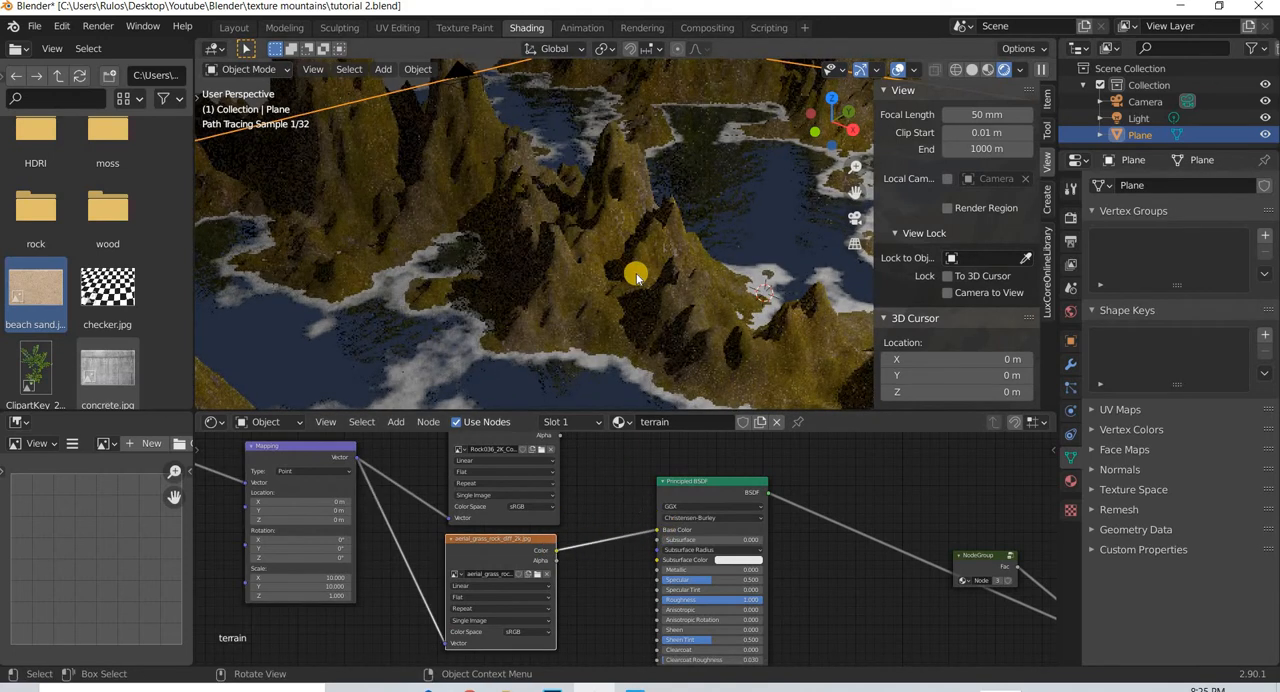
scroll(638, 295, "down", 8)
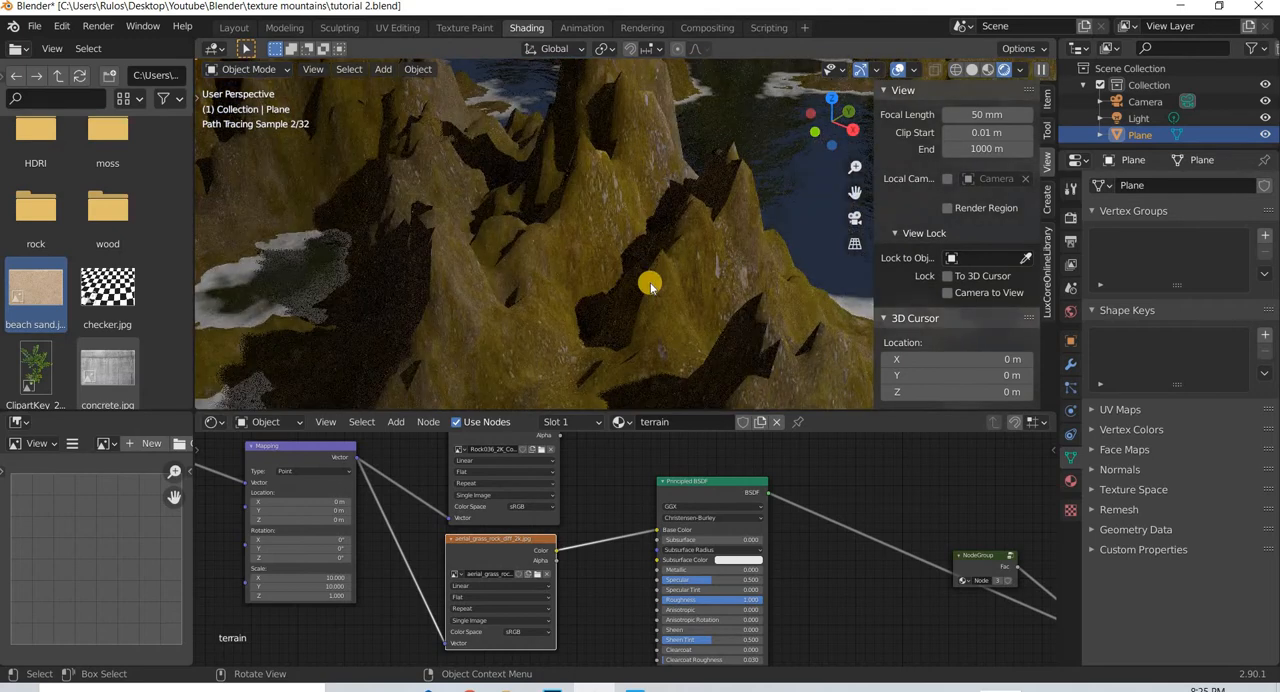
middle_click_drag(651, 286, 591, 294)
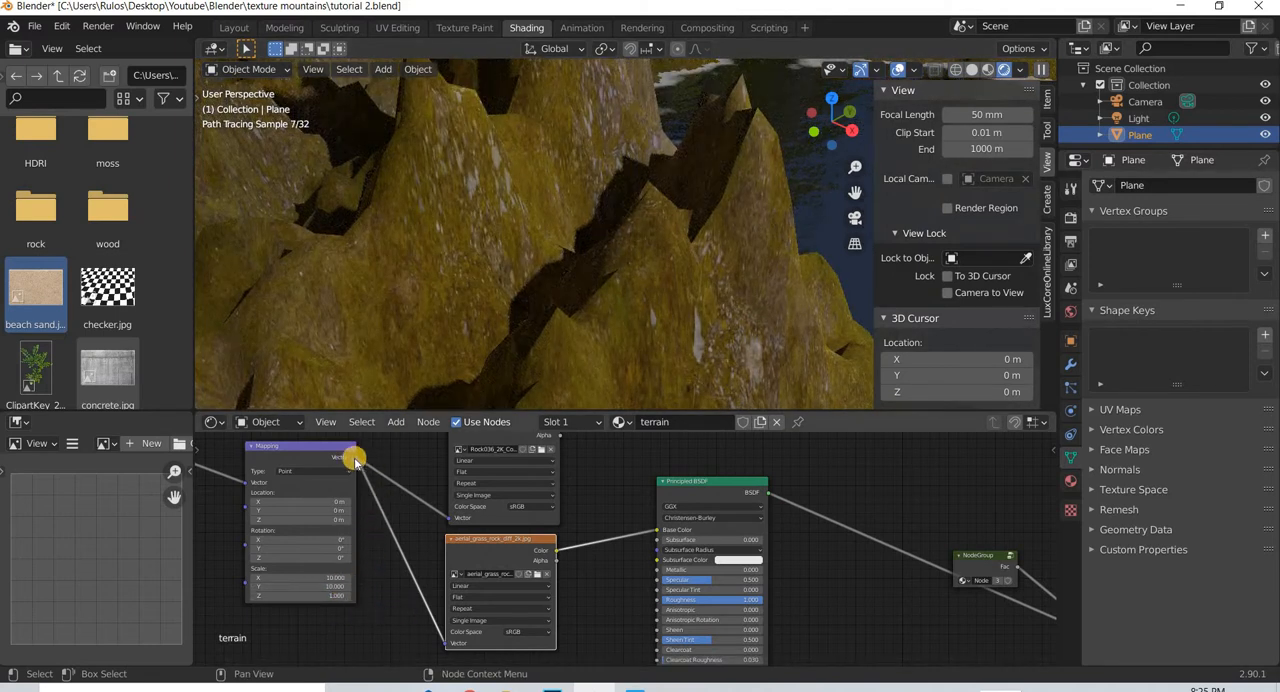
- Set the Mapping node's Scale X and Y to 20
left_click(332, 578)
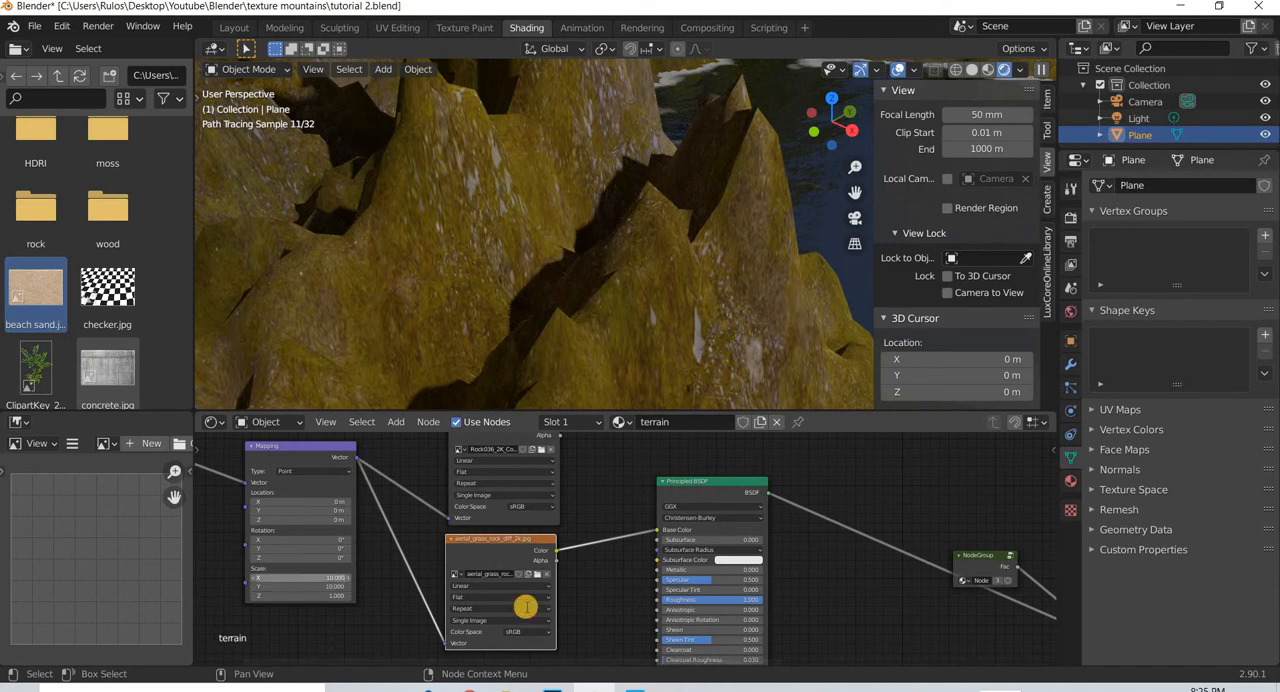
key("Return")
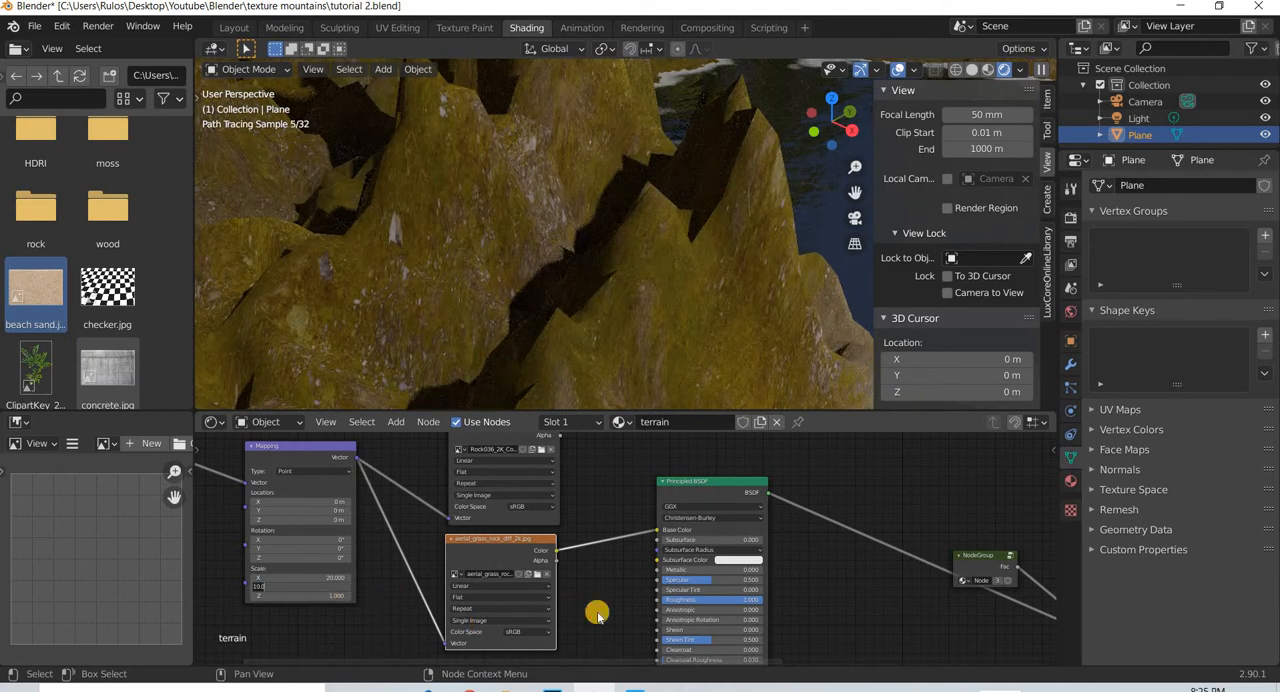
key("Return")
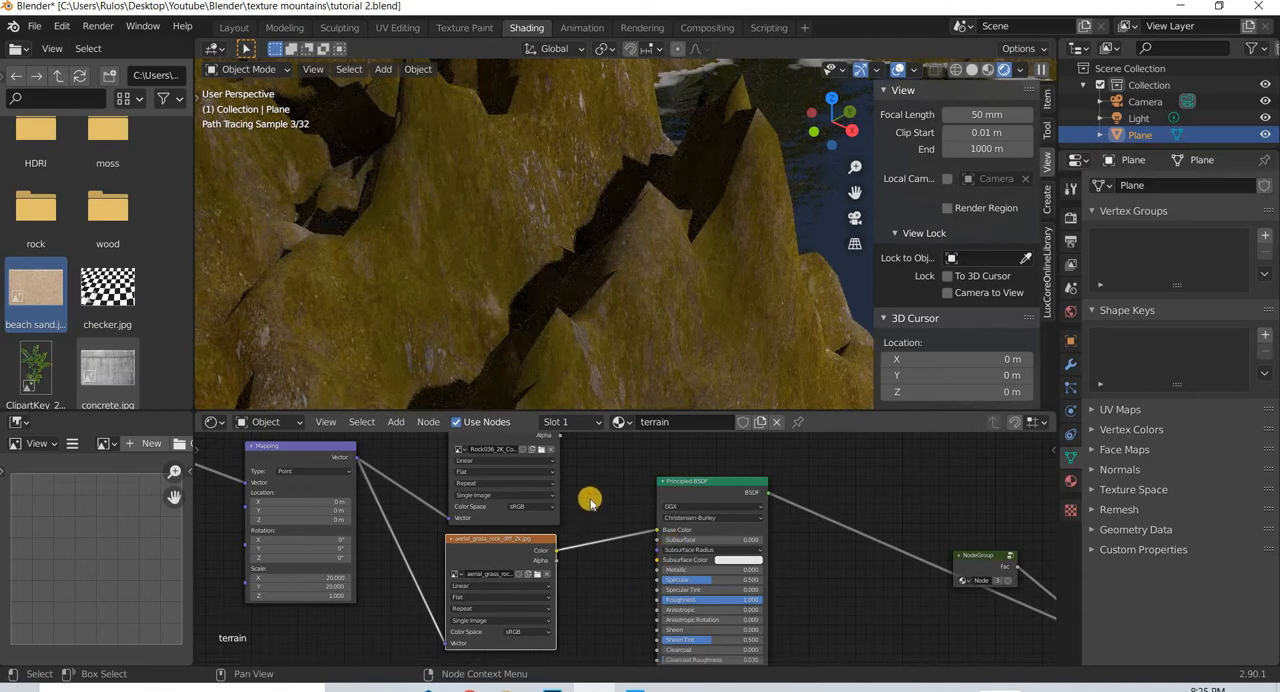
- Reconnect the rock texture's color to the mountain Principled BSDF's Base Color
middle_click_drag(589, 500, 587, 538)
left_click_drag(558, 462, 657, 566)
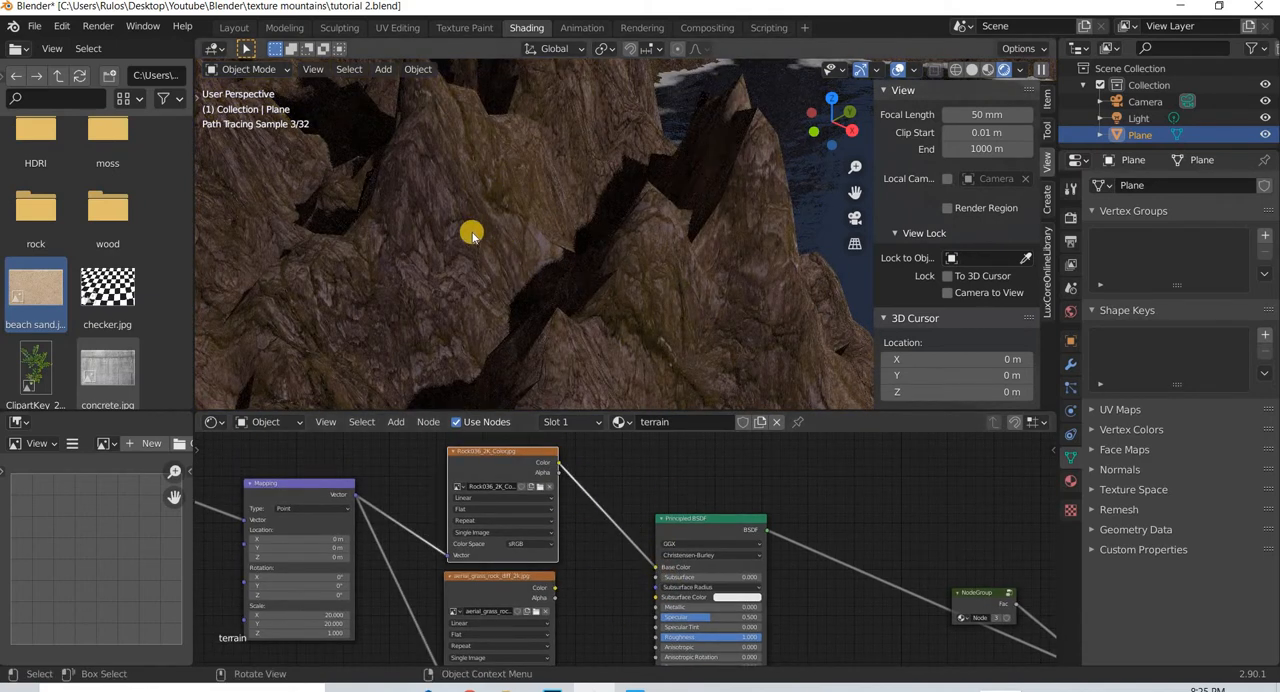
scroll(472, 236, "down", 6)
scroll(472, 236, "up", 6)
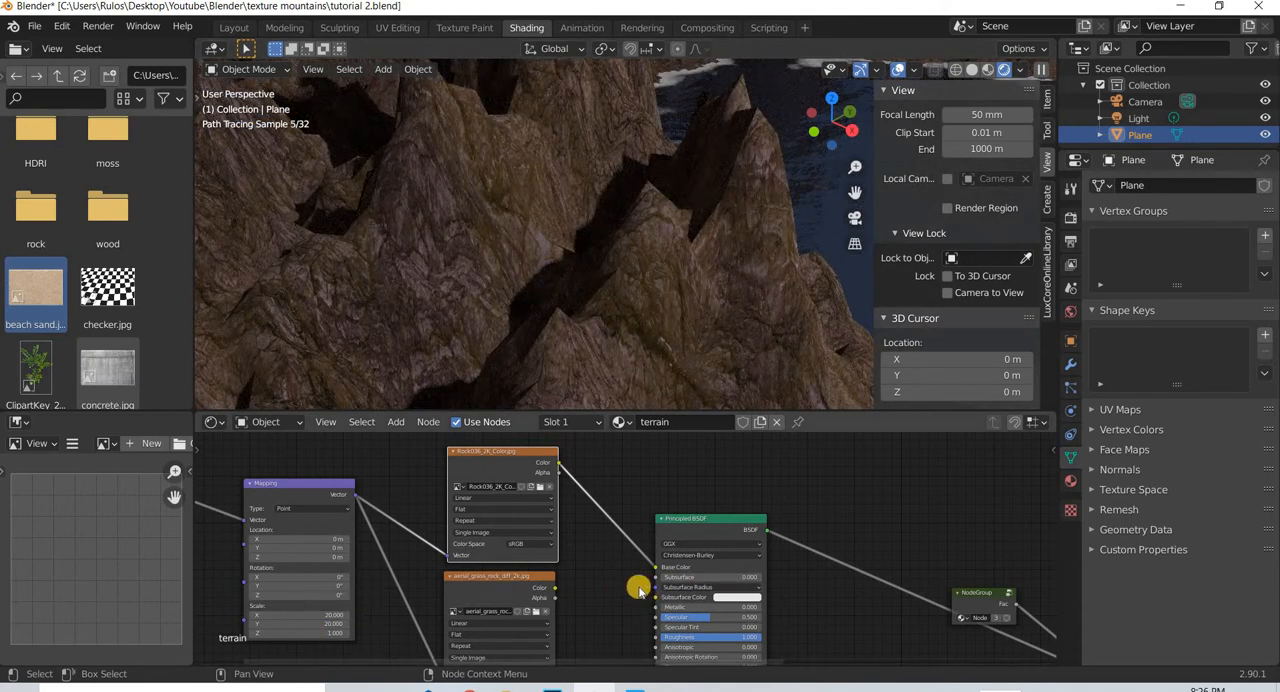
- Insert a MixRGB node between the rock texture and the Base Color, and connect the moss texture's color to its Color2
scroll(624, 590, "down", 4)
scroll(609, 571, "up", 3)
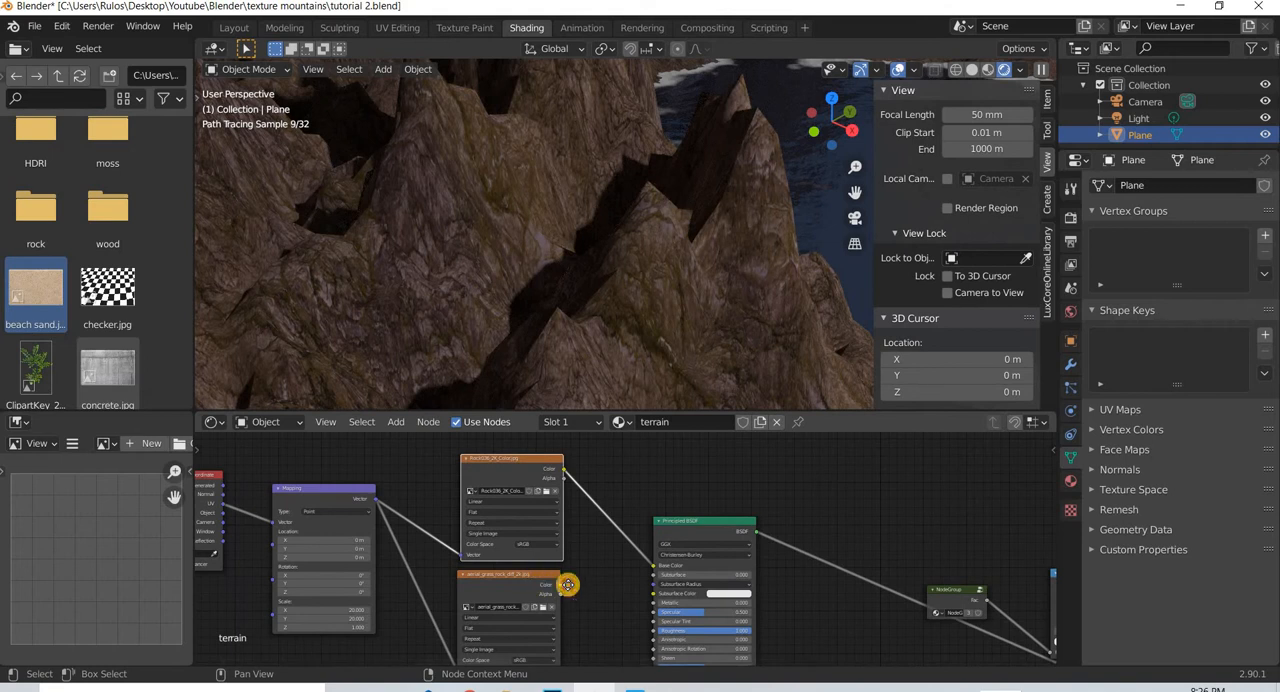
left_click_drag(543, 586, 551, 594)
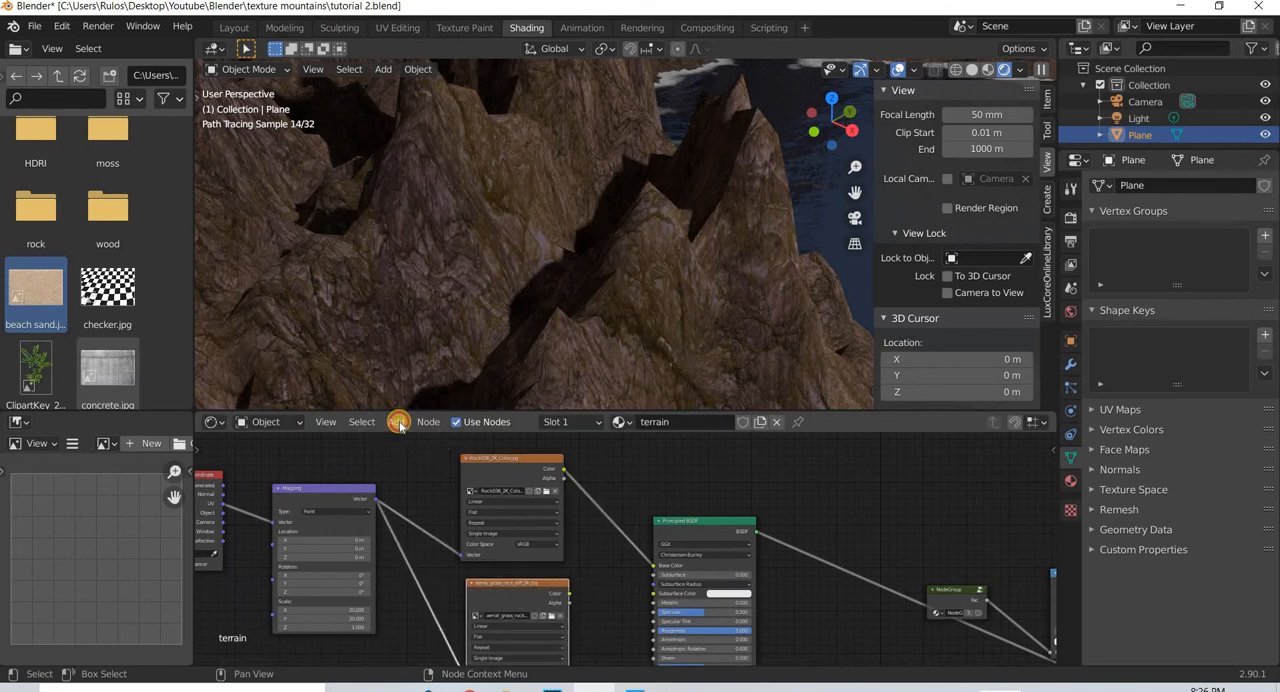
left_click(397, 422)
left_click(414, 441)
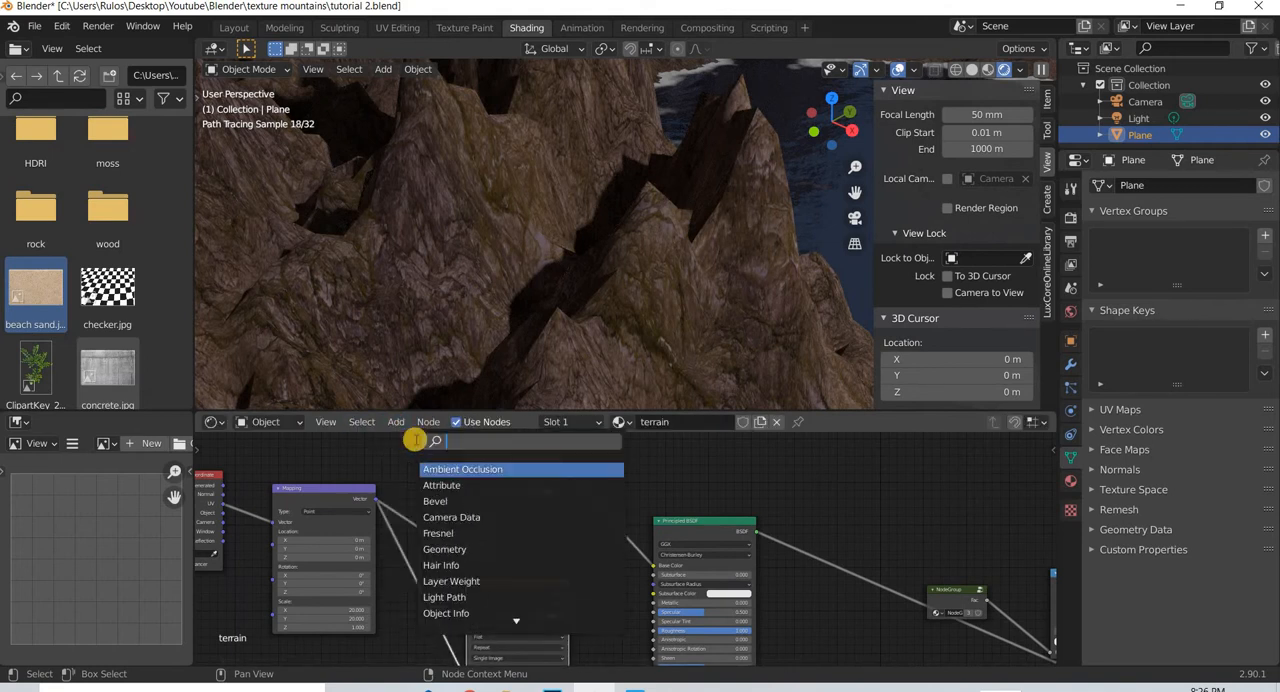
type("mix")
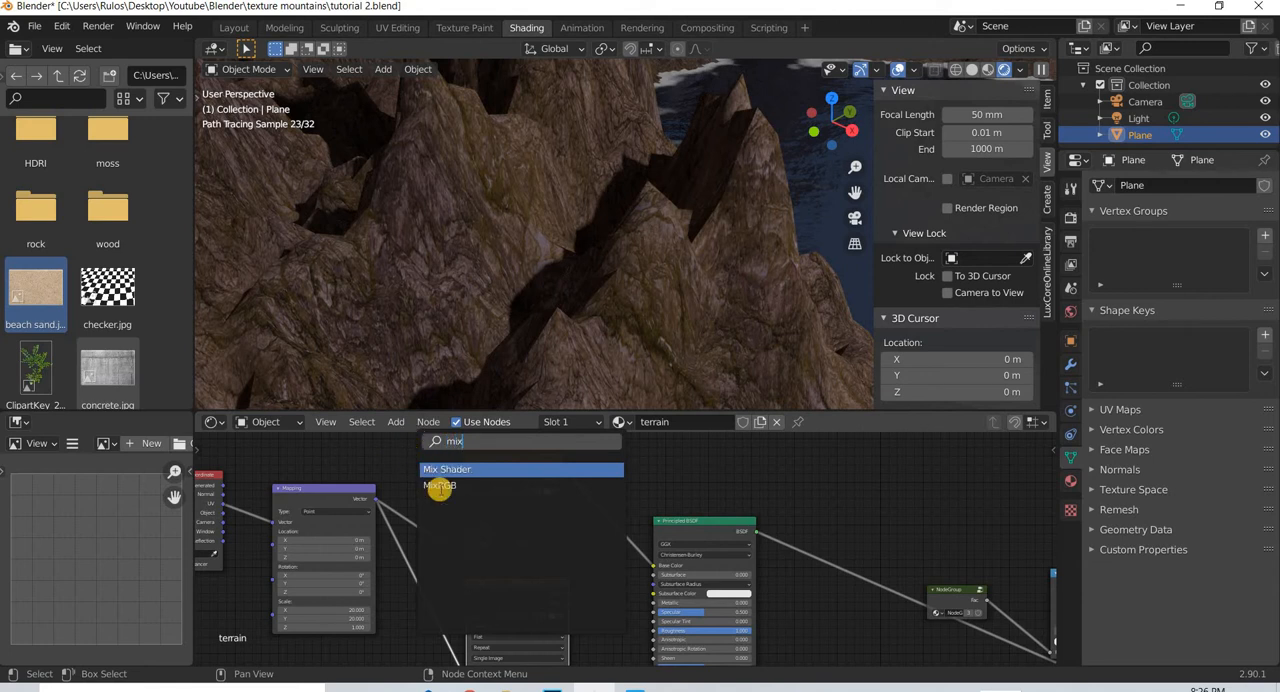
left_click(440, 487)
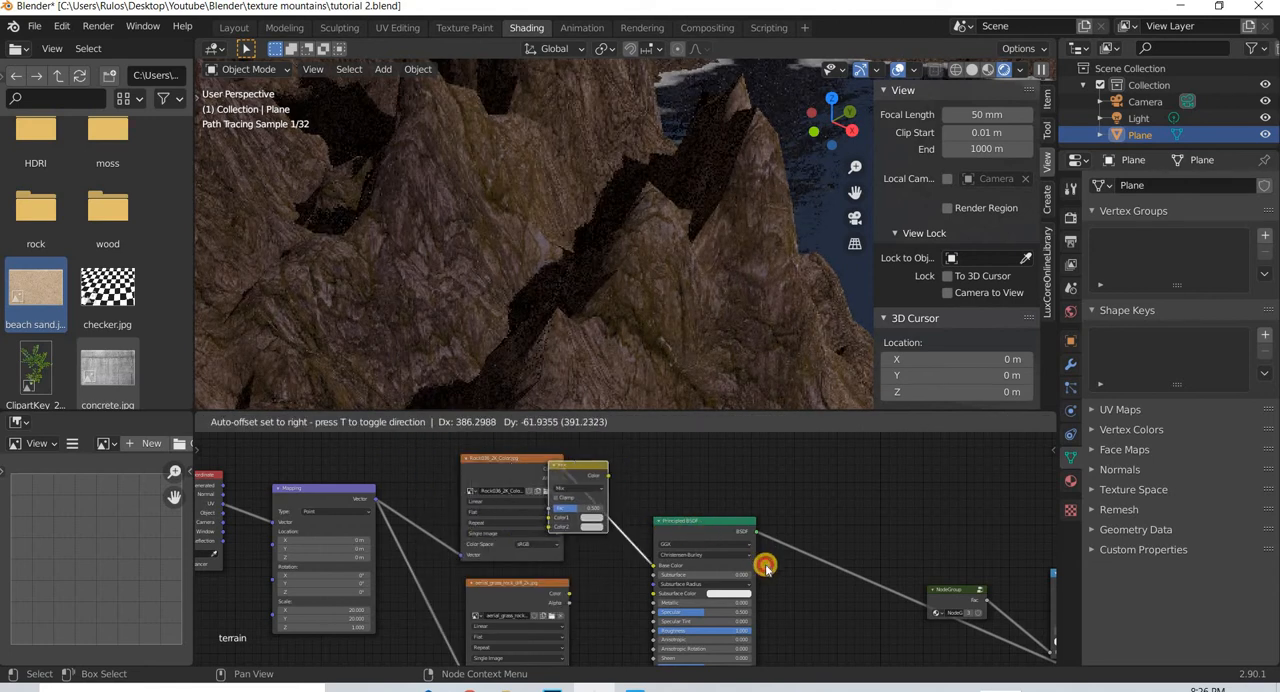
left_click(527, 462)
left_click_drag(547, 583, 597, 519)
scroll(598, 586, "down", 2)
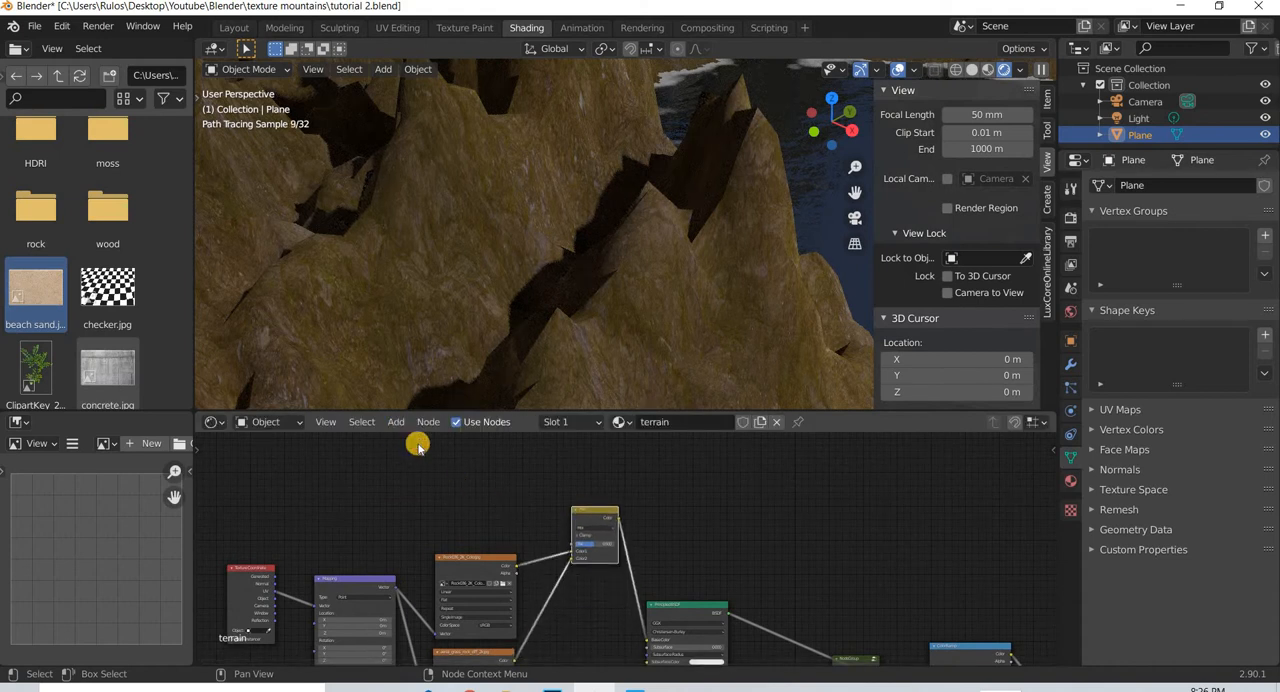
- Add a Geometry input node above the Mapping and rock texture nodes
left_click(396, 421)
left_click(420, 442)
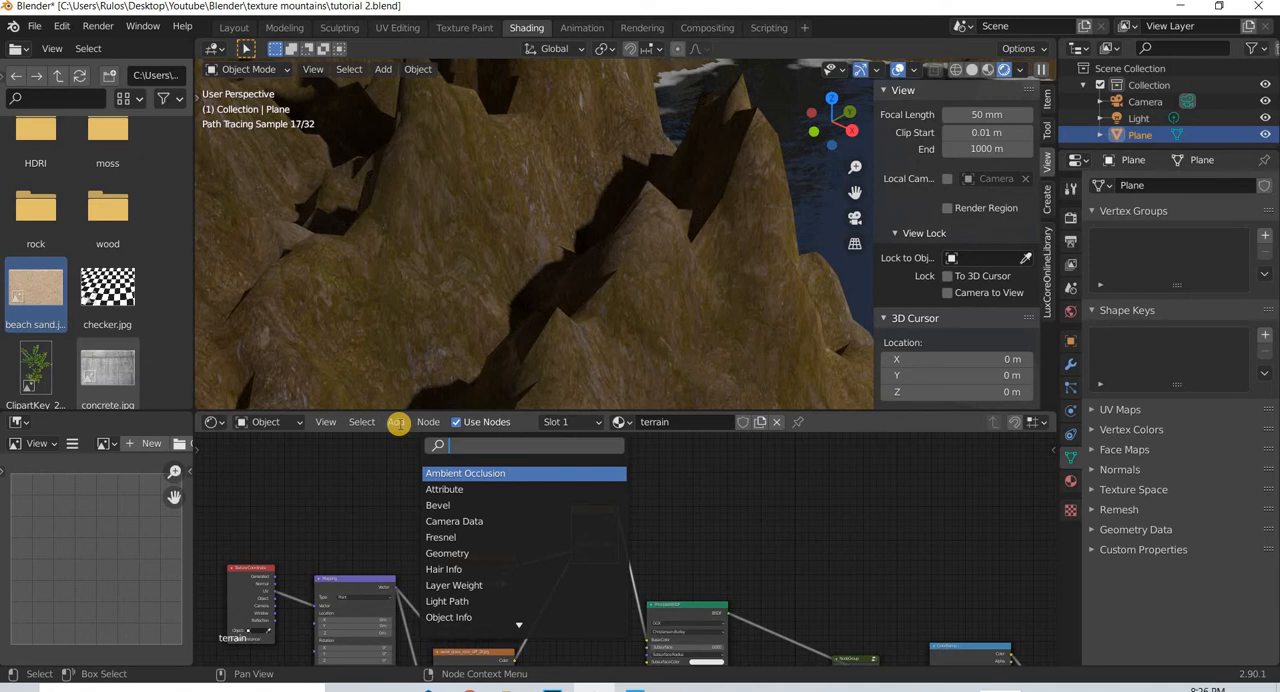
left_click(390, 426)
left_click(391, 425)
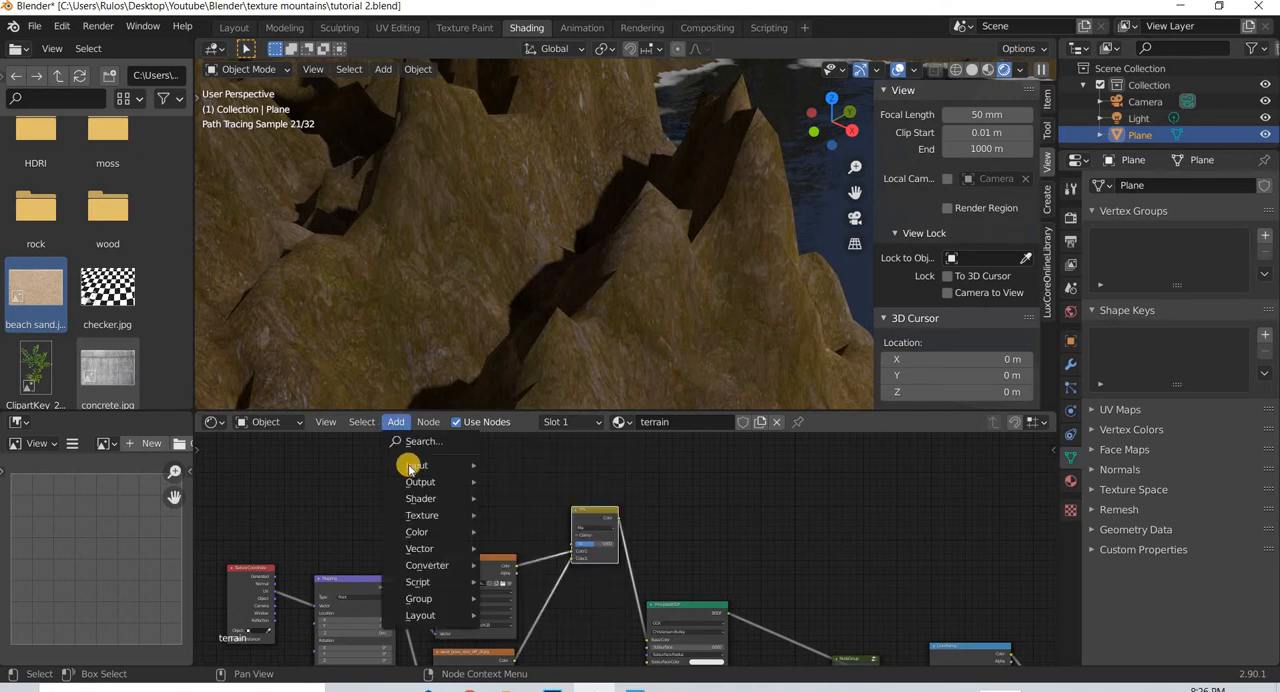
mouse_move(411, 466)
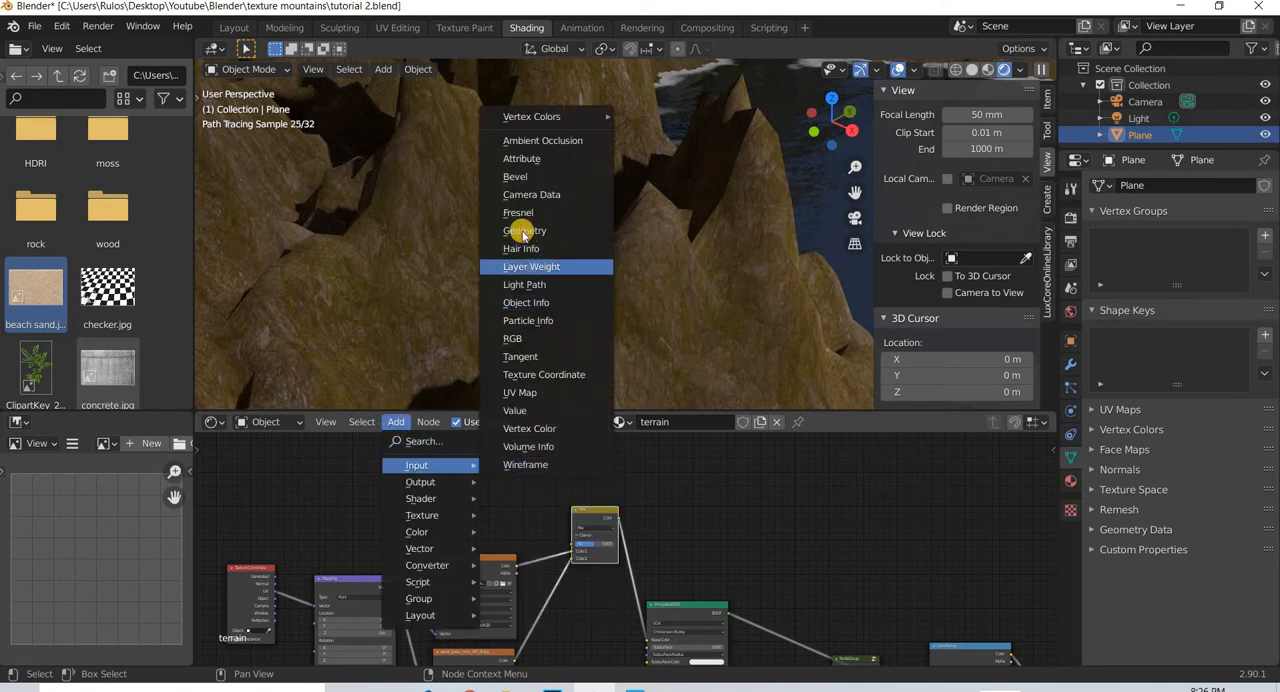
left_click(525, 231)
- Add a Normal node beside the Geometry node and connect the Geometry node's Normal output to its Normal input
left_click(393, 425)
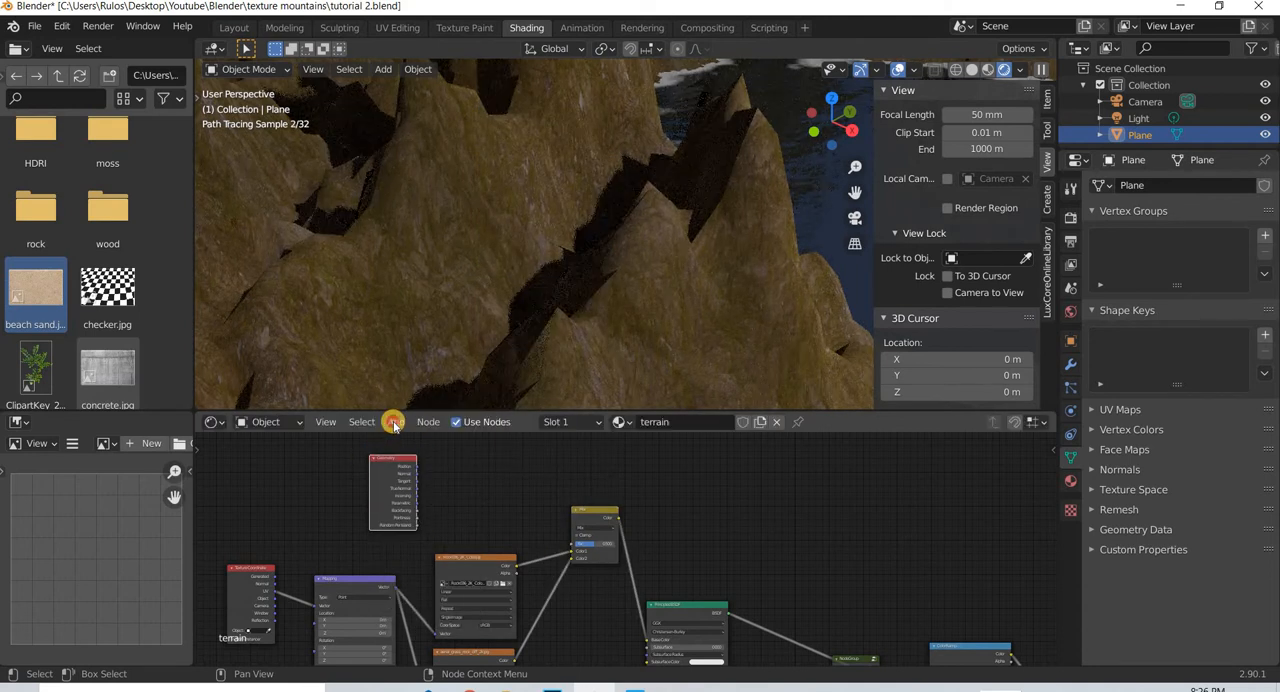
left_click(426, 450)
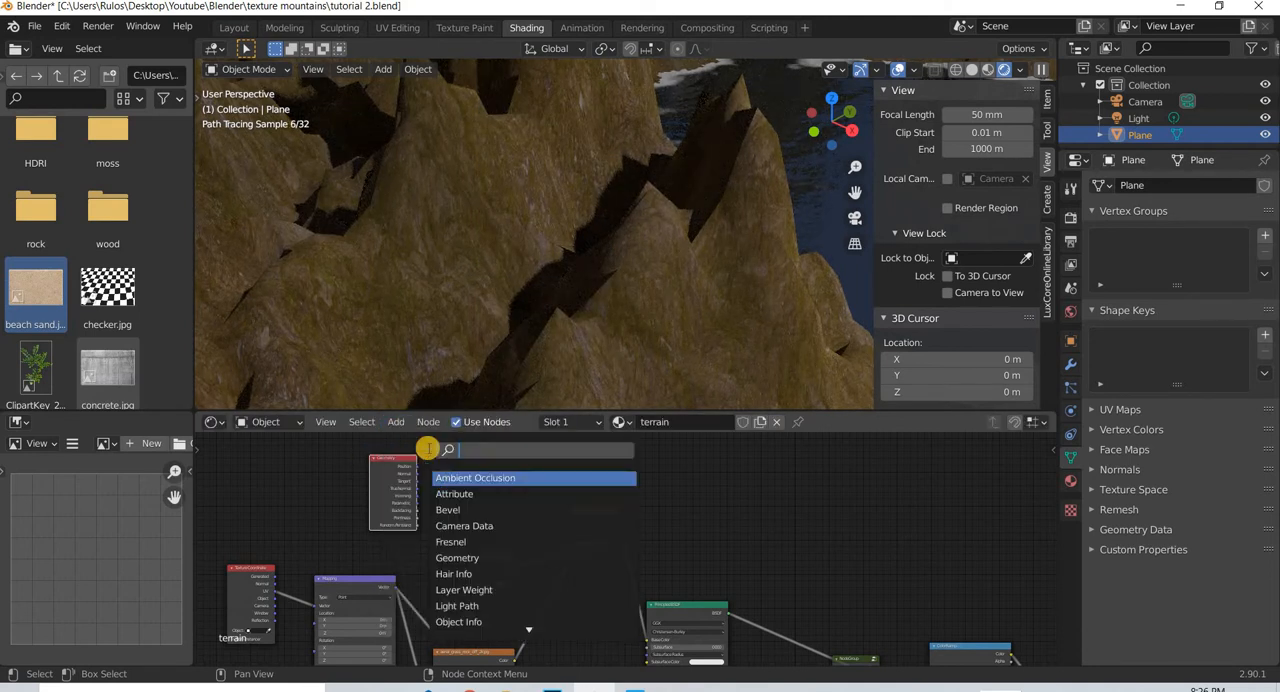
type("no")
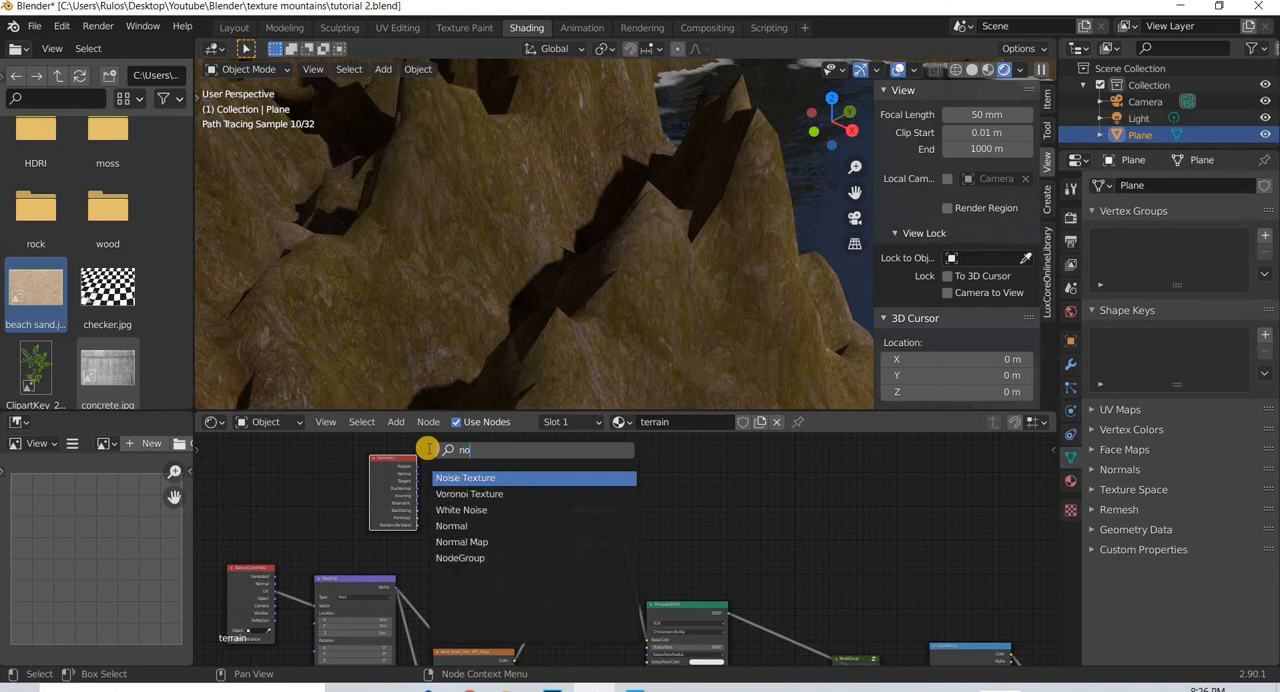
left_click(509, 526)
left_click(400, 471)
scroll(430, 510, "up", 3)
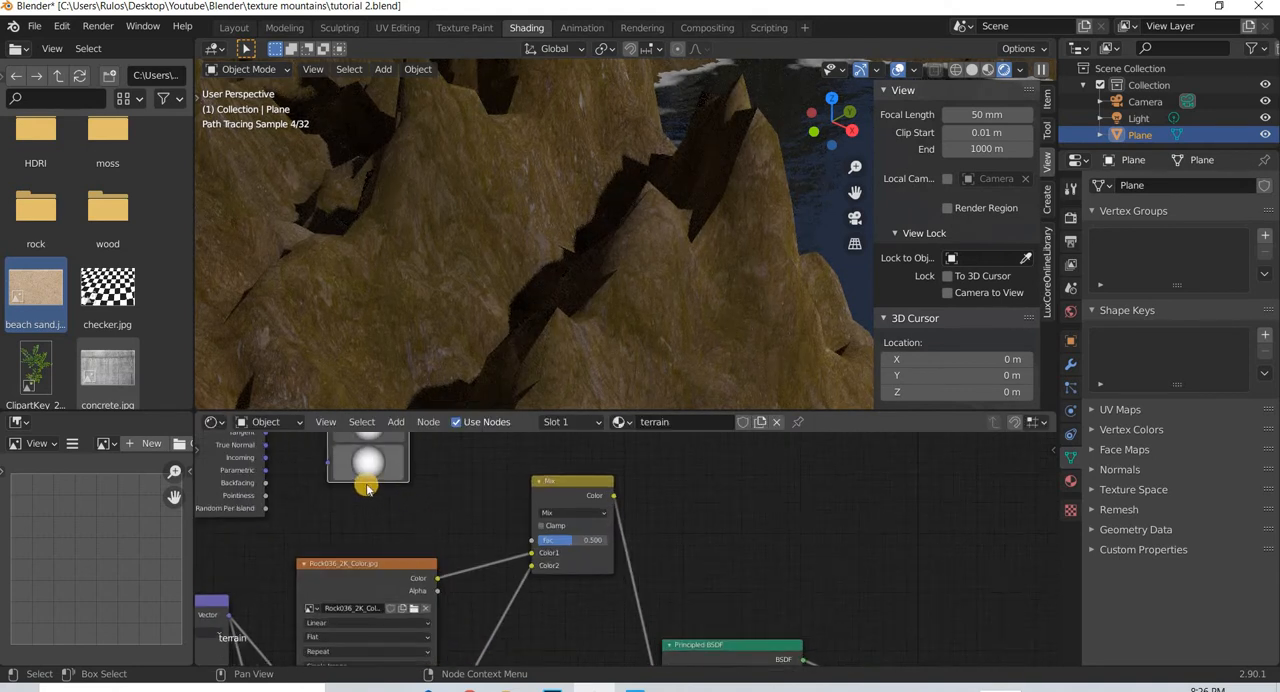
middle_click_drag(367, 489, 460, 544)
left_click_drag(420, 519, 359, 475)
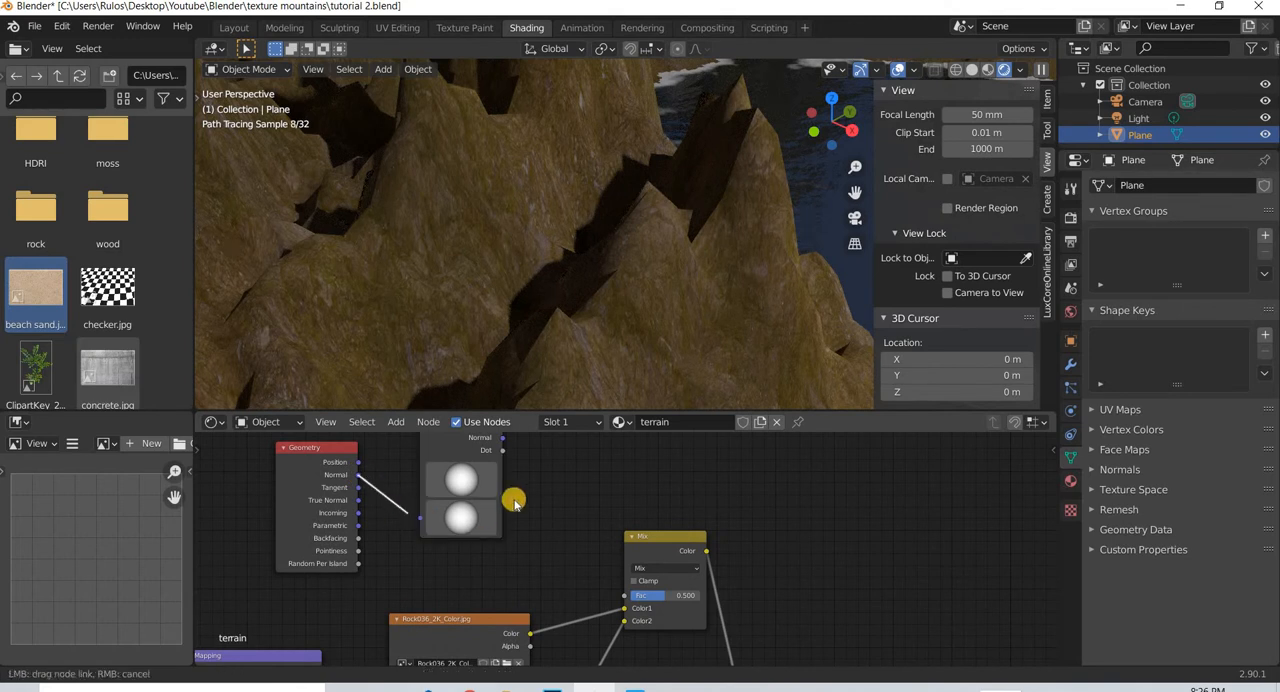
middle_click_drag(447, 483, 377, 504)
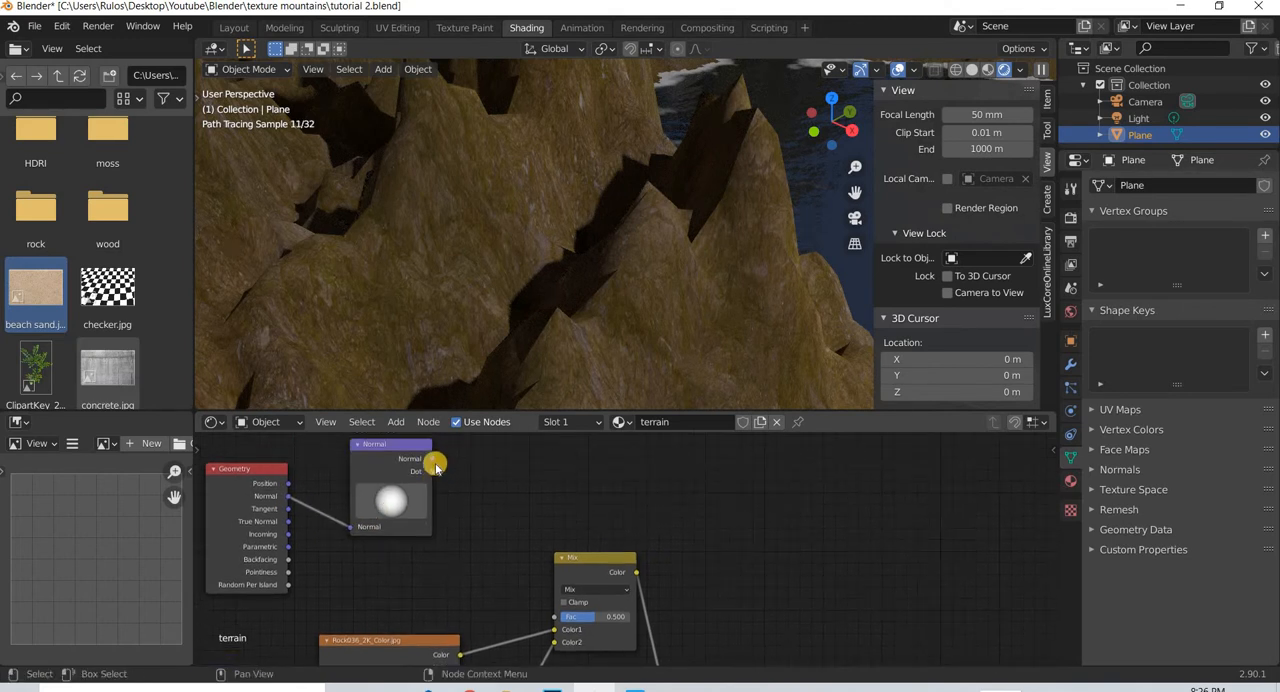
- Add a ColorRamp node beside the Normal node and shift the Mix node away to make room for it
left_click(396, 421)
left_click(424, 441)
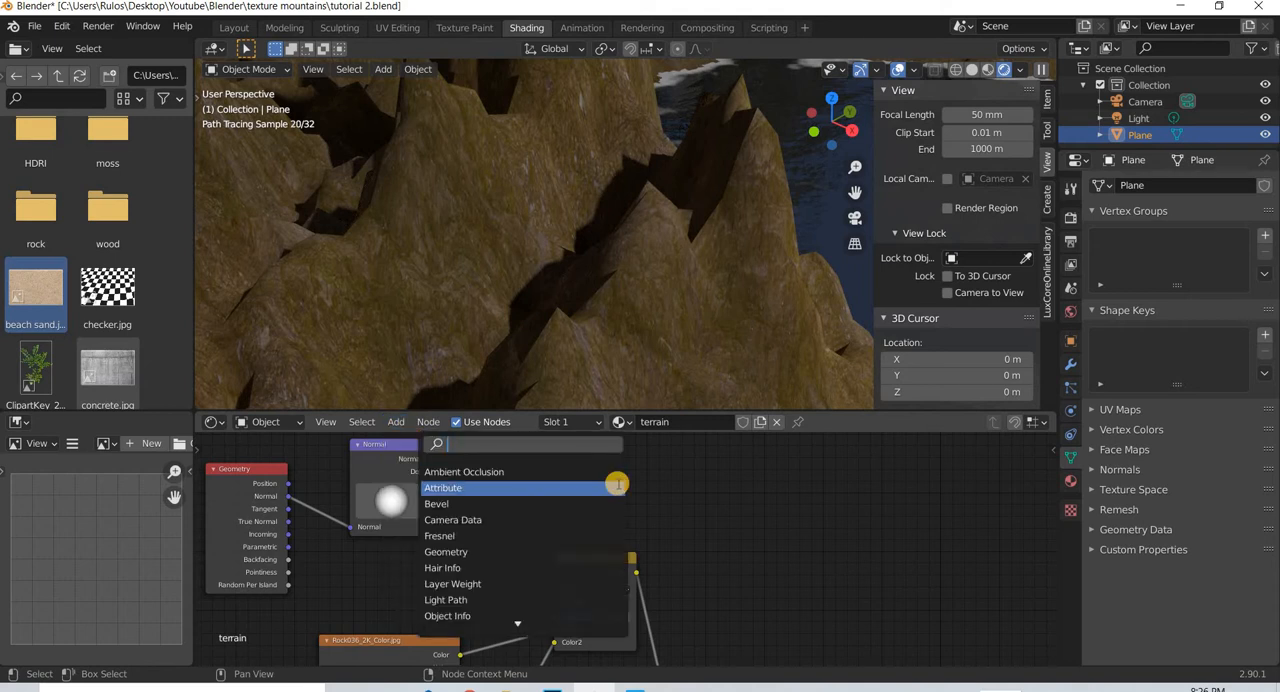
type("colo")
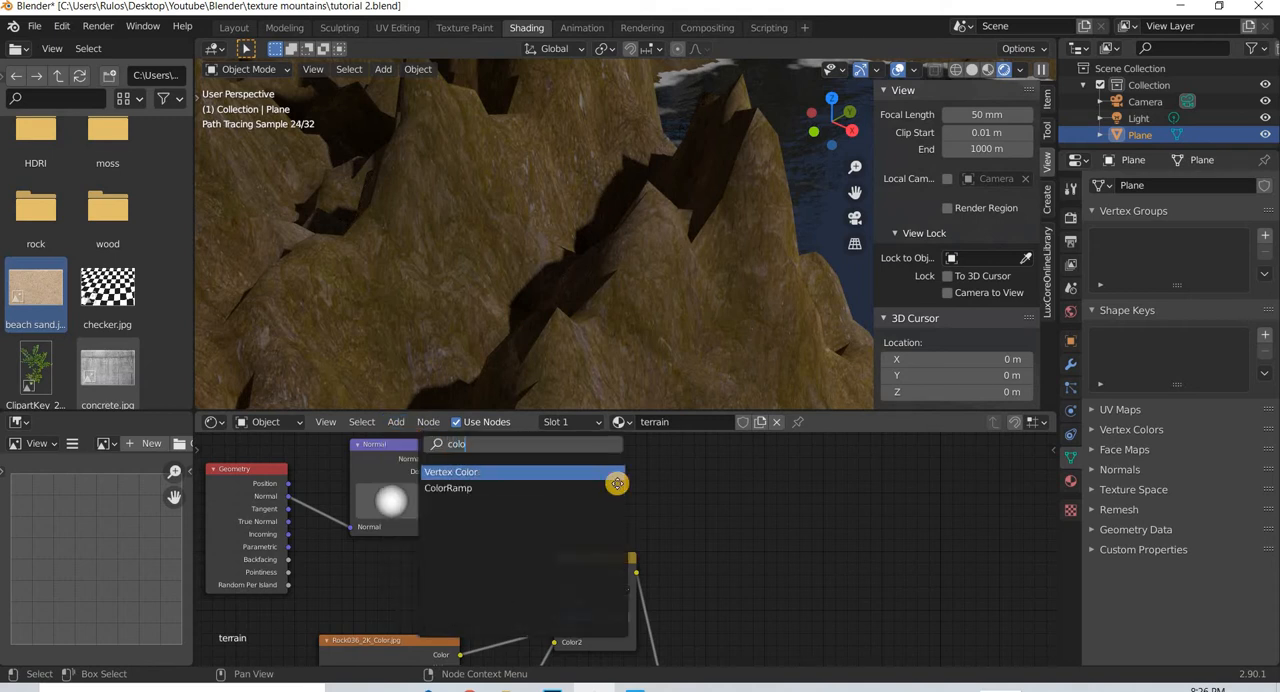
left_click(620, 487)
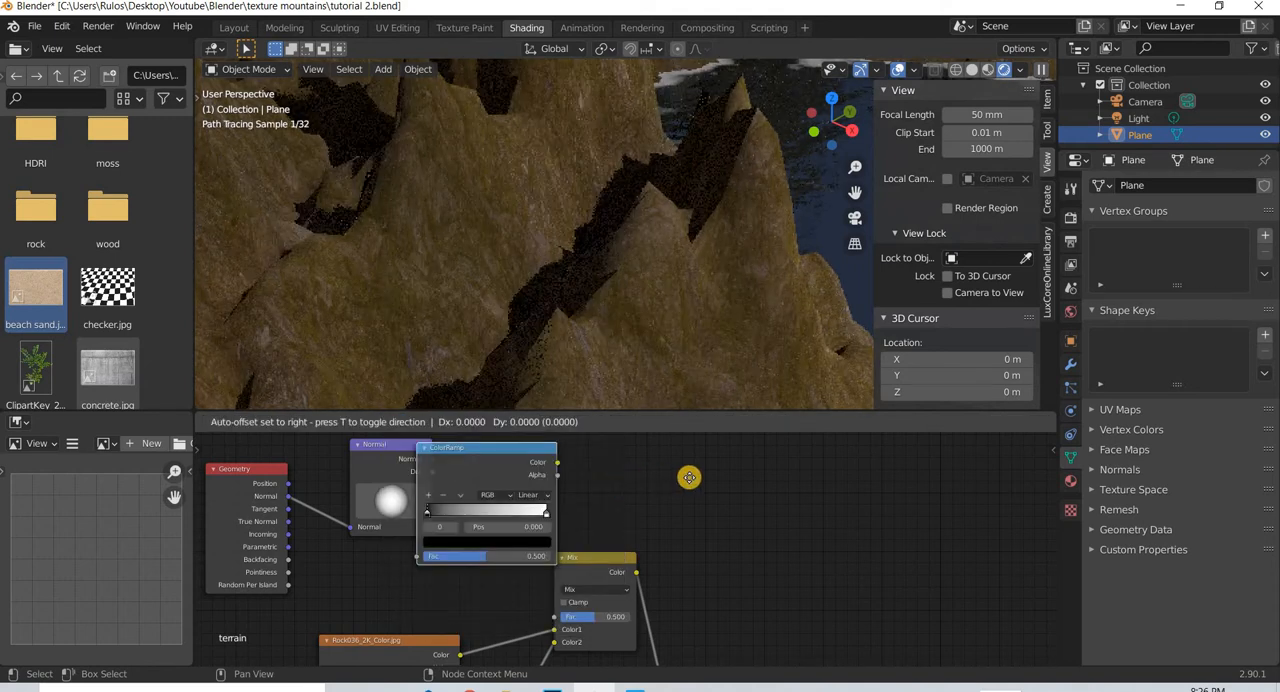
left_click(628, 556)
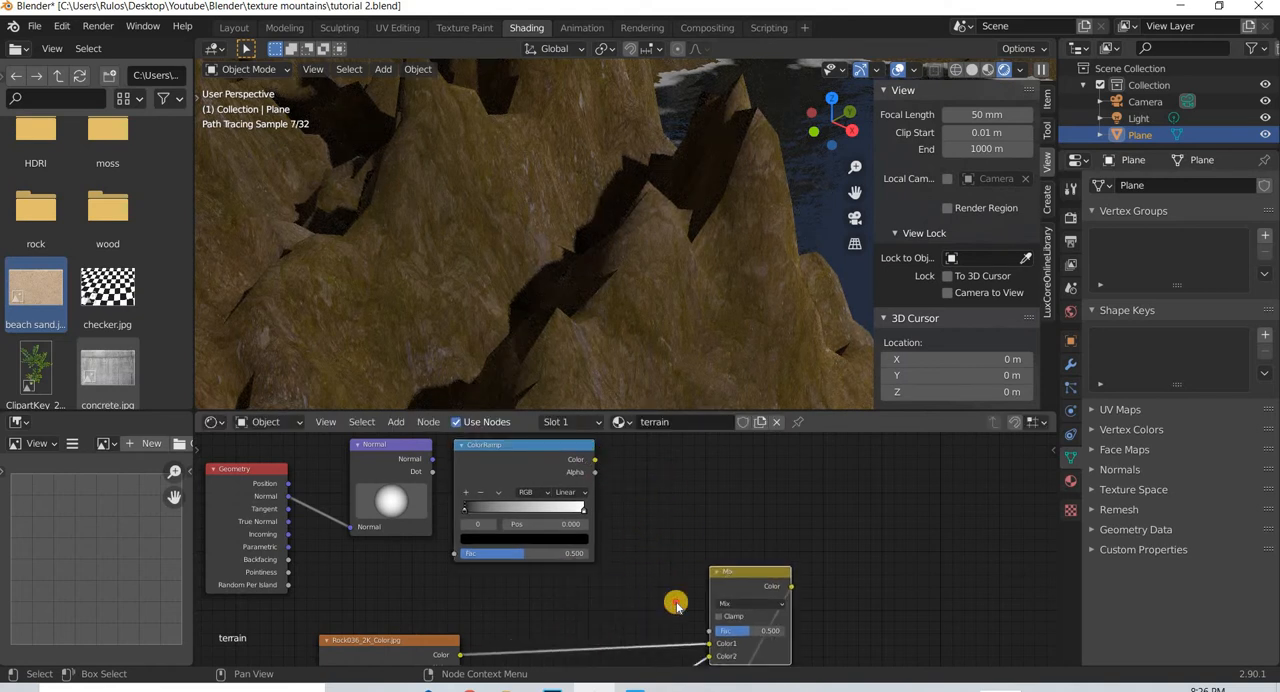
left_click_drag(676, 605, 708, 626)
- Connect the Normal node's Dot output to the ColorRamp's Fac, and the ColorRamp's Color to the Mix node's Fac
left_click_drag(432, 472, 455, 554)
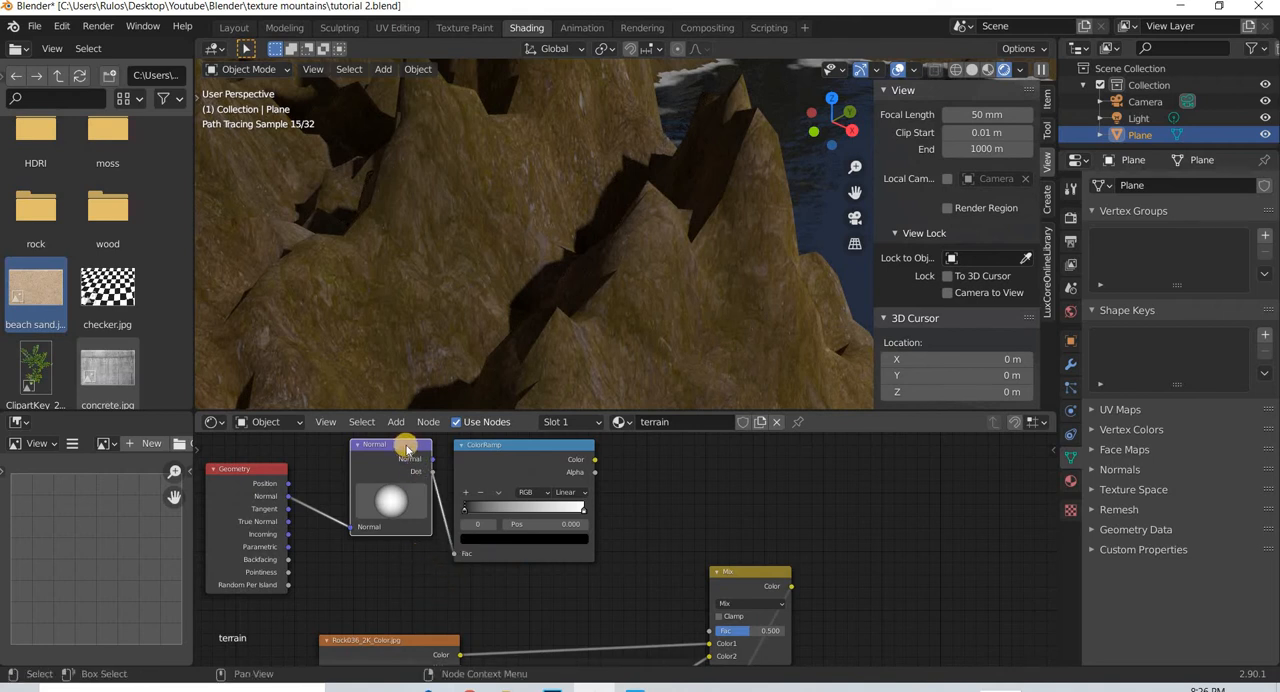
left_click_drag(379, 452, 366, 465)
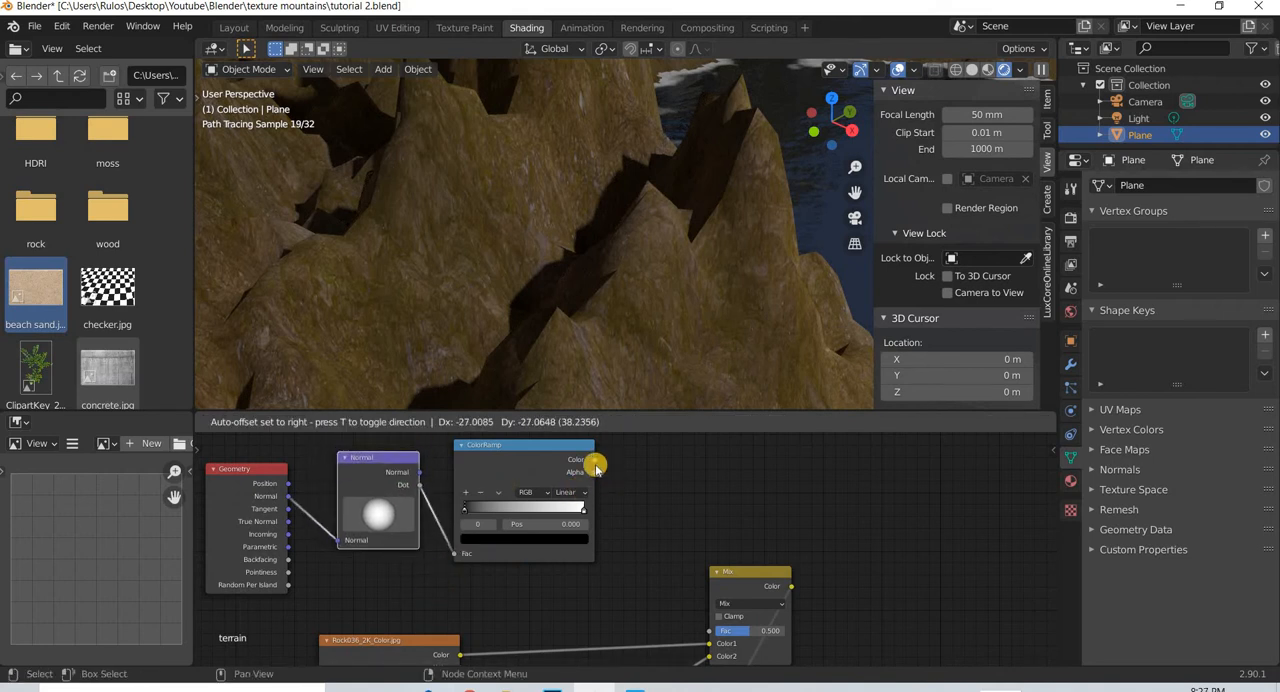
left_click_drag(698, 617, 708, 632)
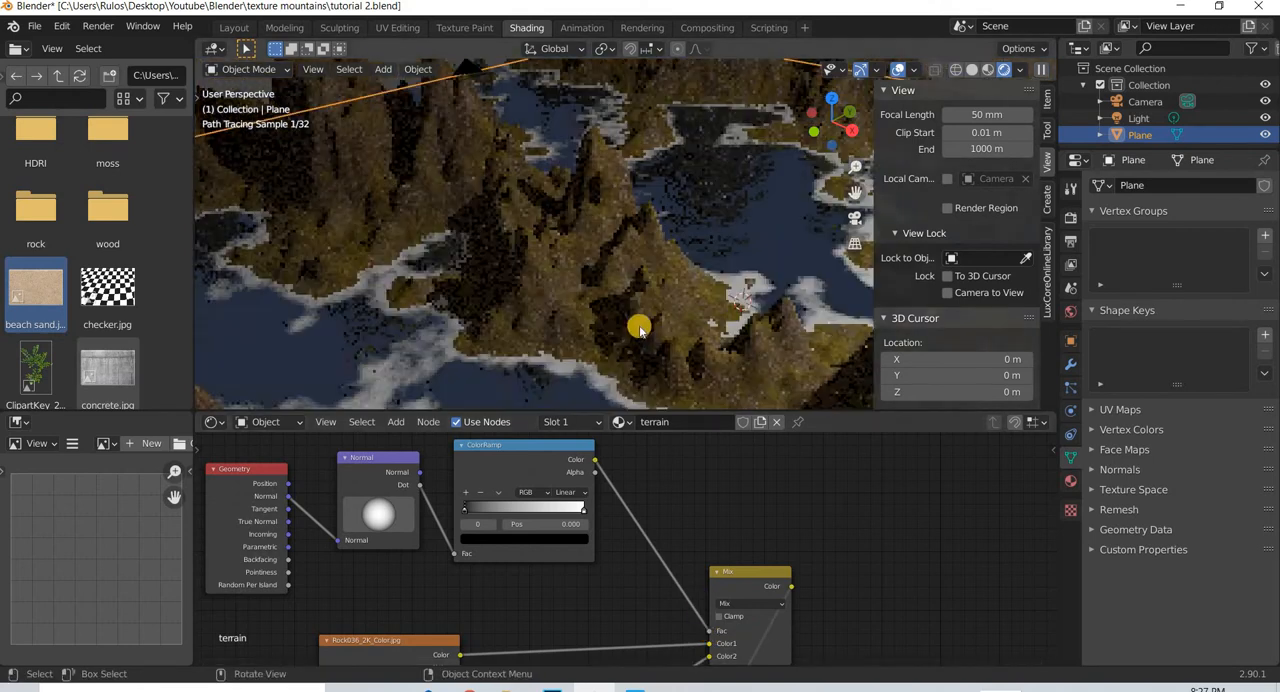
- Rearrange the Mix and Principled BSDF nodes so the Mix node sits between the image textures and the shader
middle_click_drag(551, 333, 629, 547)
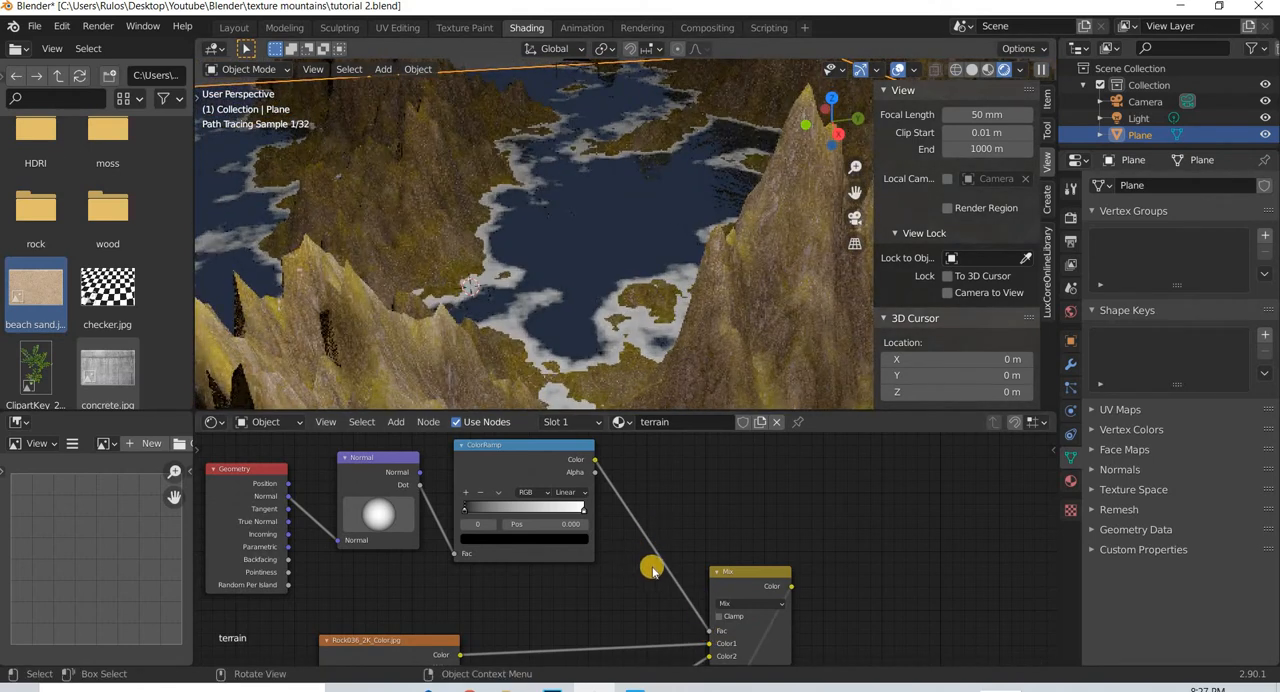
scroll(629, 458, "down", 4)
middle_click_drag(629, 458, 629, 491)
scroll(631, 491, "down", 1)
middle_click_drag(694, 527, 669, 445)
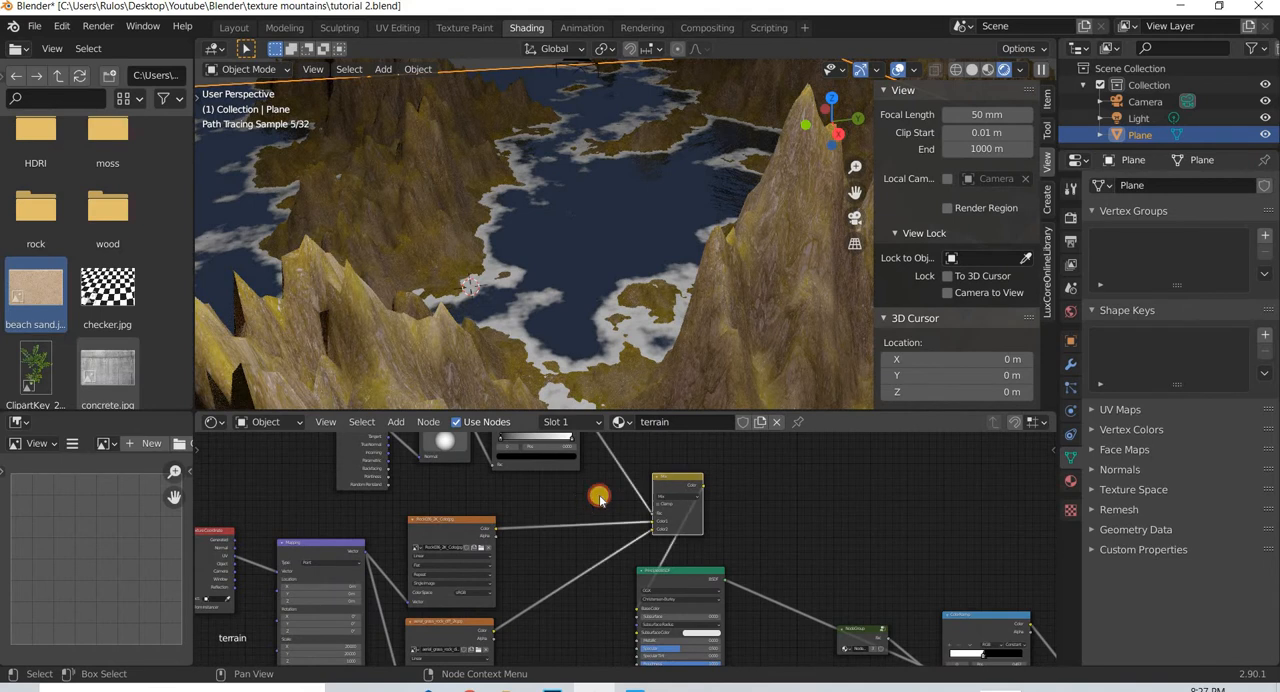
left_click_drag(656, 508, 546, 541)
middle_click_drag(571, 447, 509, 509)
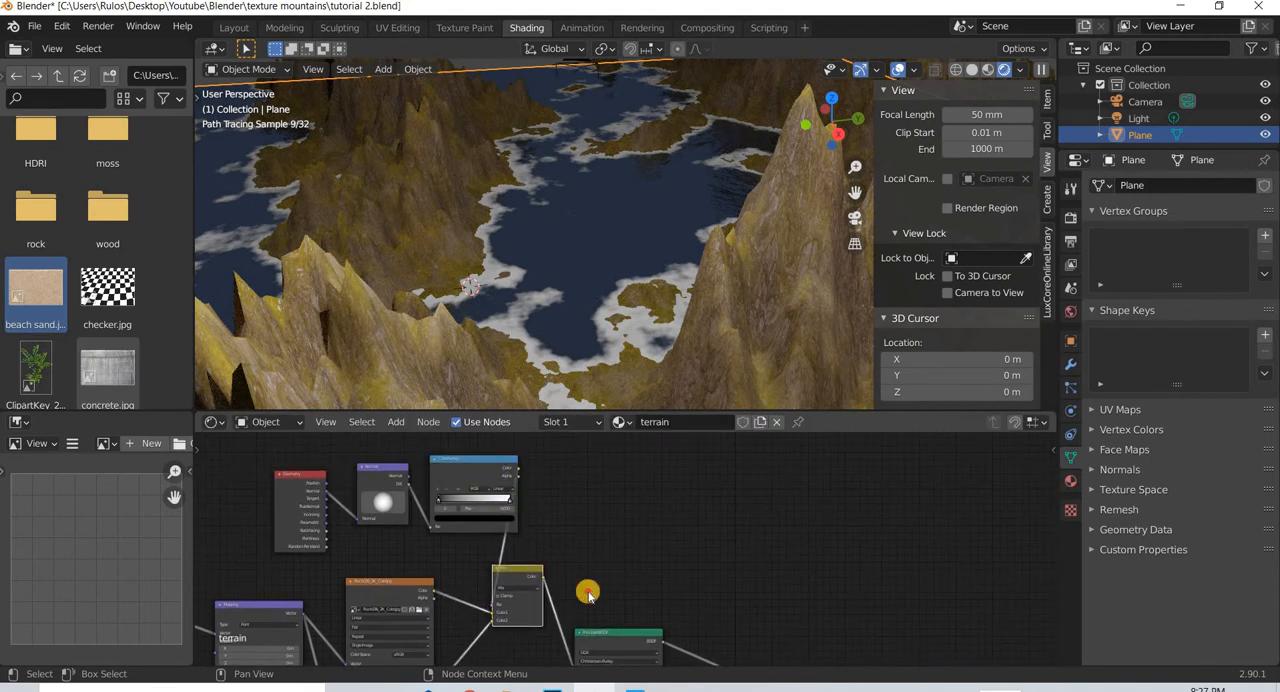
left_click_drag(588, 595, 603, 571)
middle_click_drag(623, 594, 693, 504)
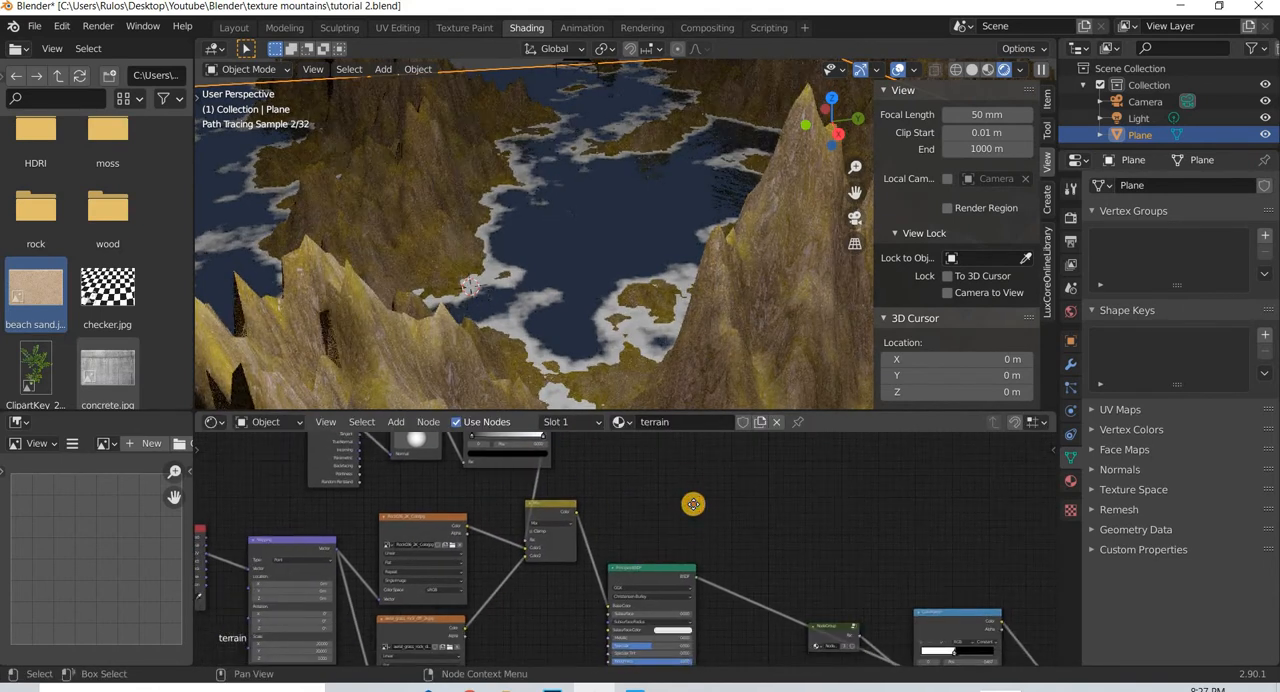
left_click_drag(639, 568, 691, 471)
left_click_drag(557, 503, 552, 530)
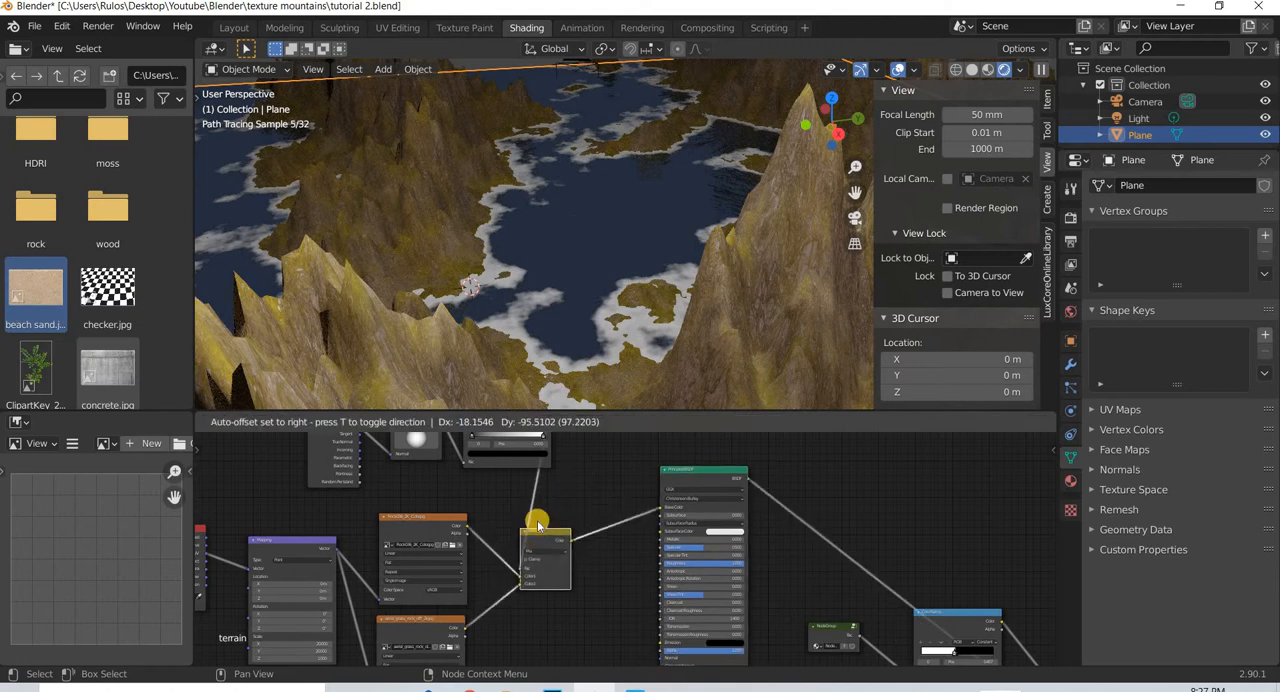
- Connect the ColorRamp's Color directly to the Principled BSDF's Base Color to preview the slope mask on the terrain
middle_click_drag(544, 448, 507, 502)
left_click_drag(514, 459, 624, 560)
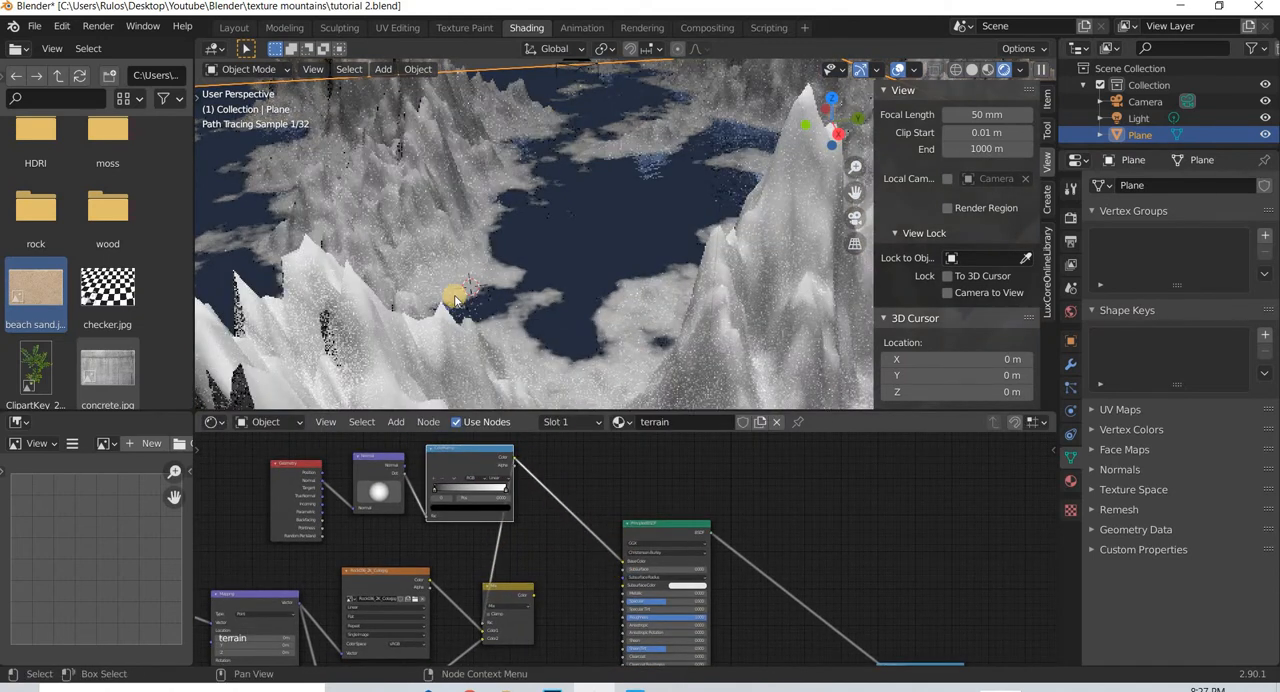
middle_click_drag(548, 328, 525, 321)
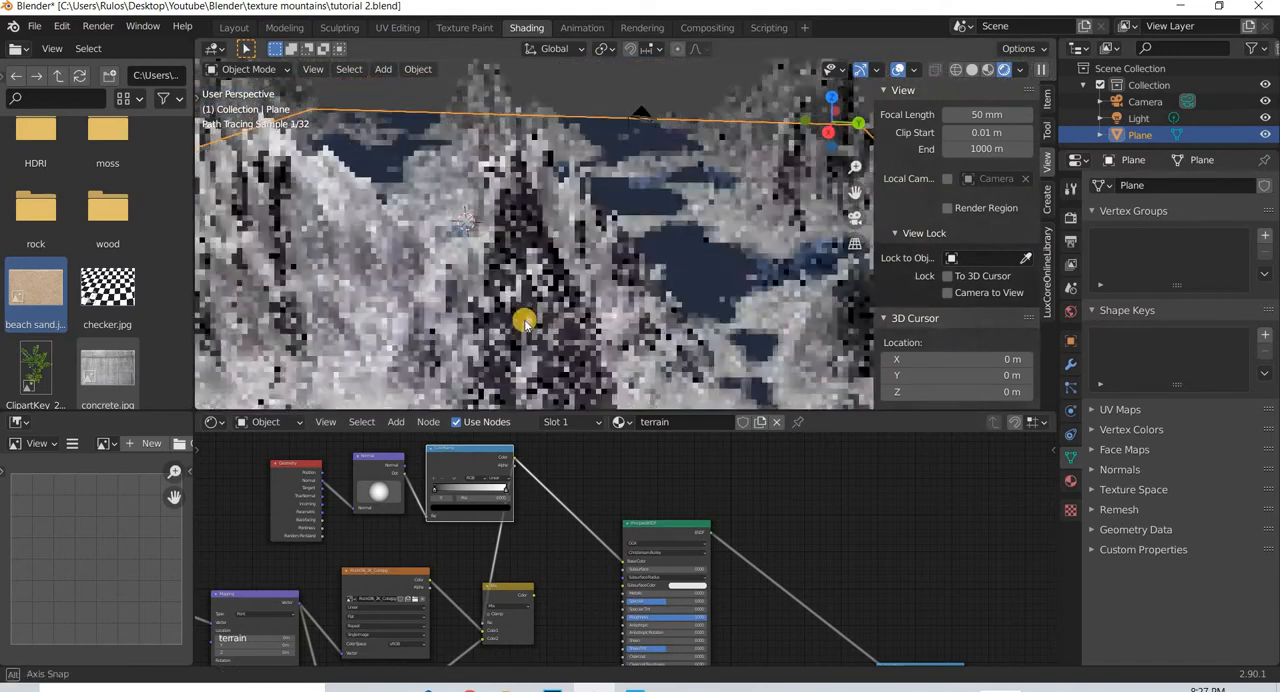
- Move the ColorRamp's black and white stops closer together to increase the contrast of the slope mask
left_click(437, 492)
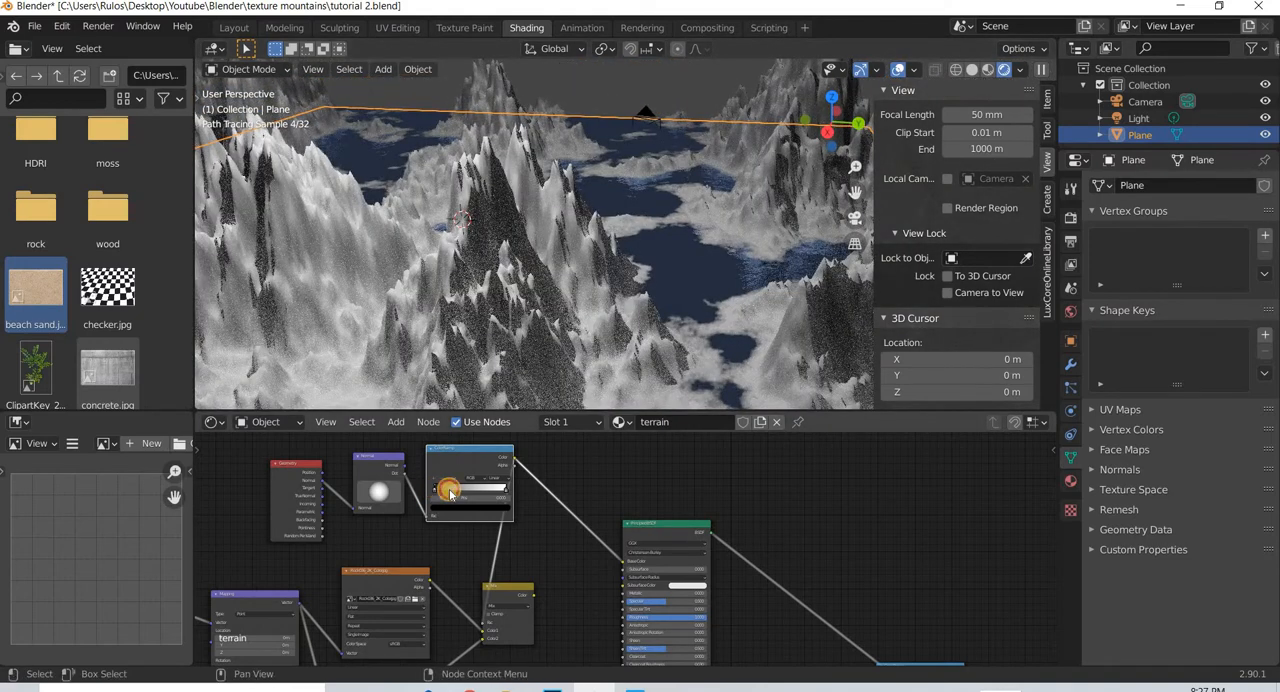
mouse_move(449, 491)
left_mouse_down()
mouse_move(507, 492)
mouse_move(461, 491)
left_mouse_up()
left_click(463, 491)
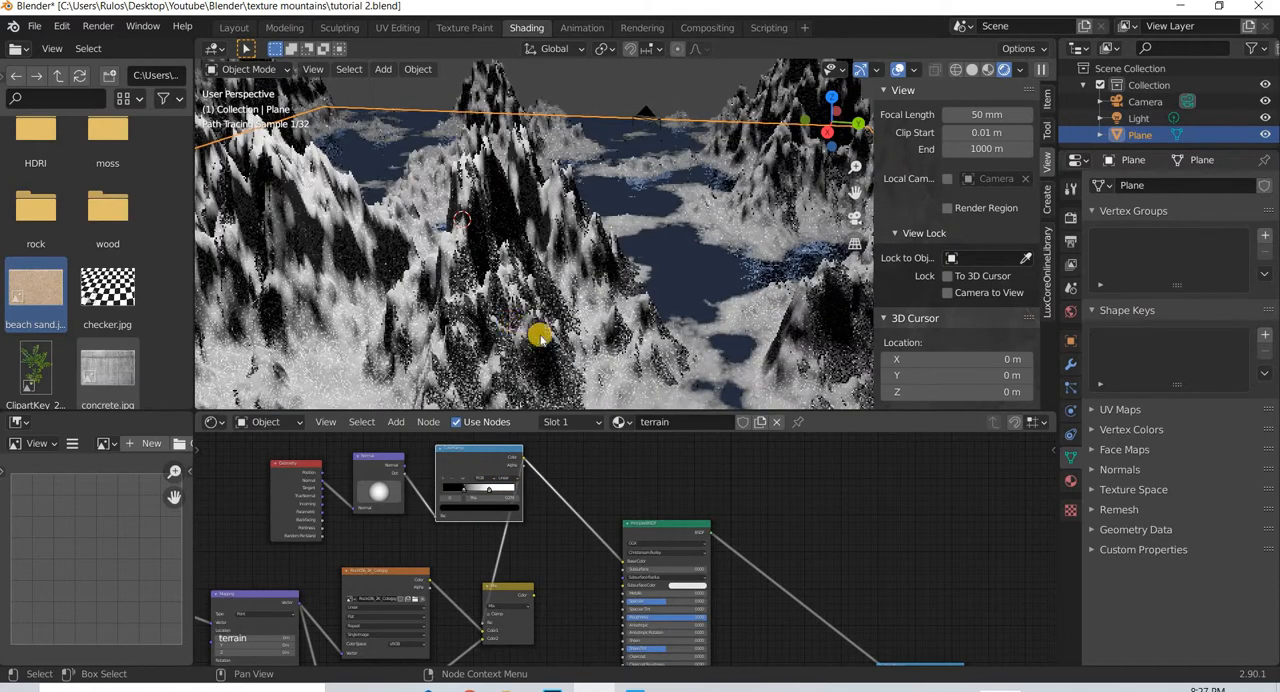
- Rotate the Normal node's direction sphere to adjust which mountain slopes the black-and-white mask covers
scroll(536, 350, "down", 4)
middle_click_drag(502, 377, 496, 370)
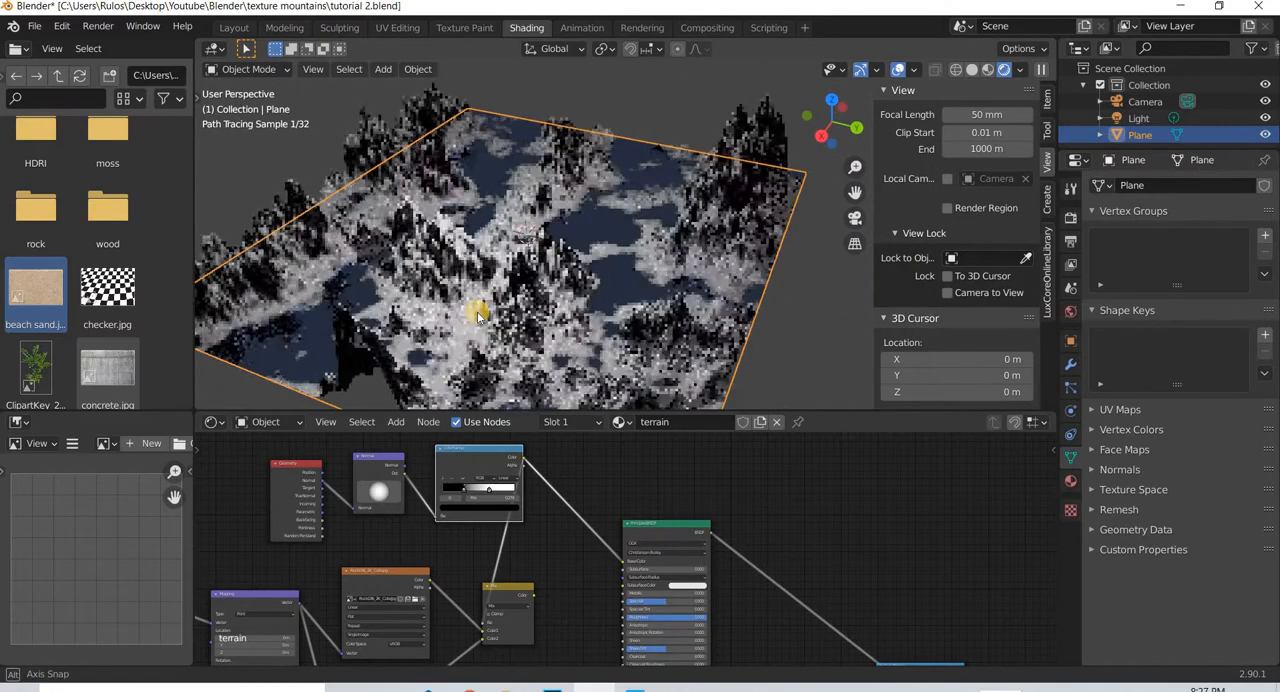
middle_click_drag(475, 322, 485, 308)
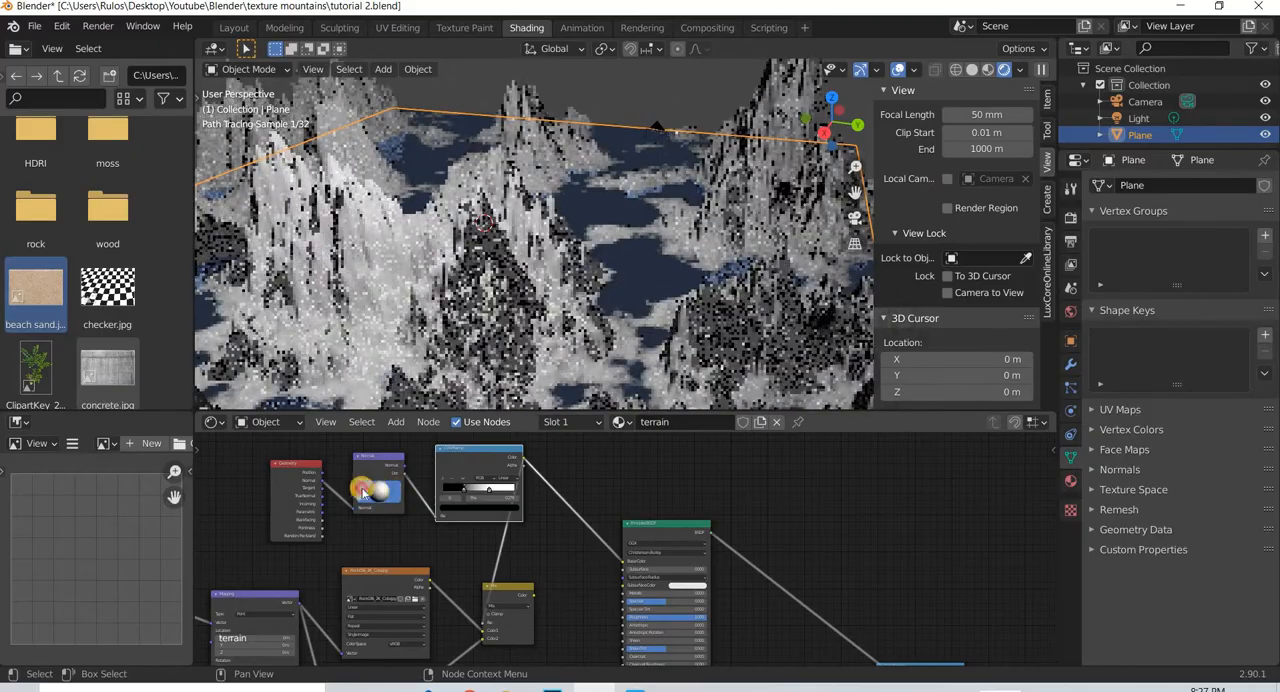
mouse_move(362, 490)
left_mouse_down()
mouse_move(400, 462)
mouse_move(375, 492)
mouse_move(389, 508)
mouse_move(380, 492)
left_mouse_up()
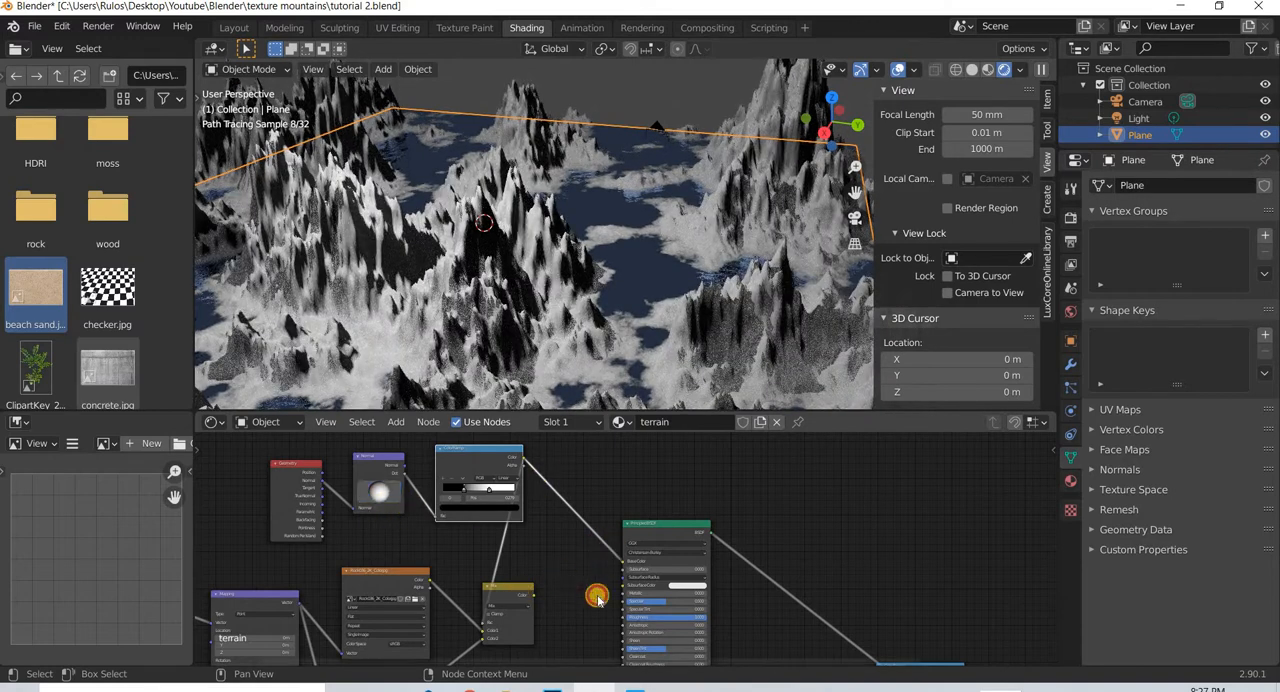
- Reconnect the Mix node's Color to the Base Color and tighten the ColorRamp stops to sharpen the rock and moss transition
left_click_drag(528, 594, 619, 563)
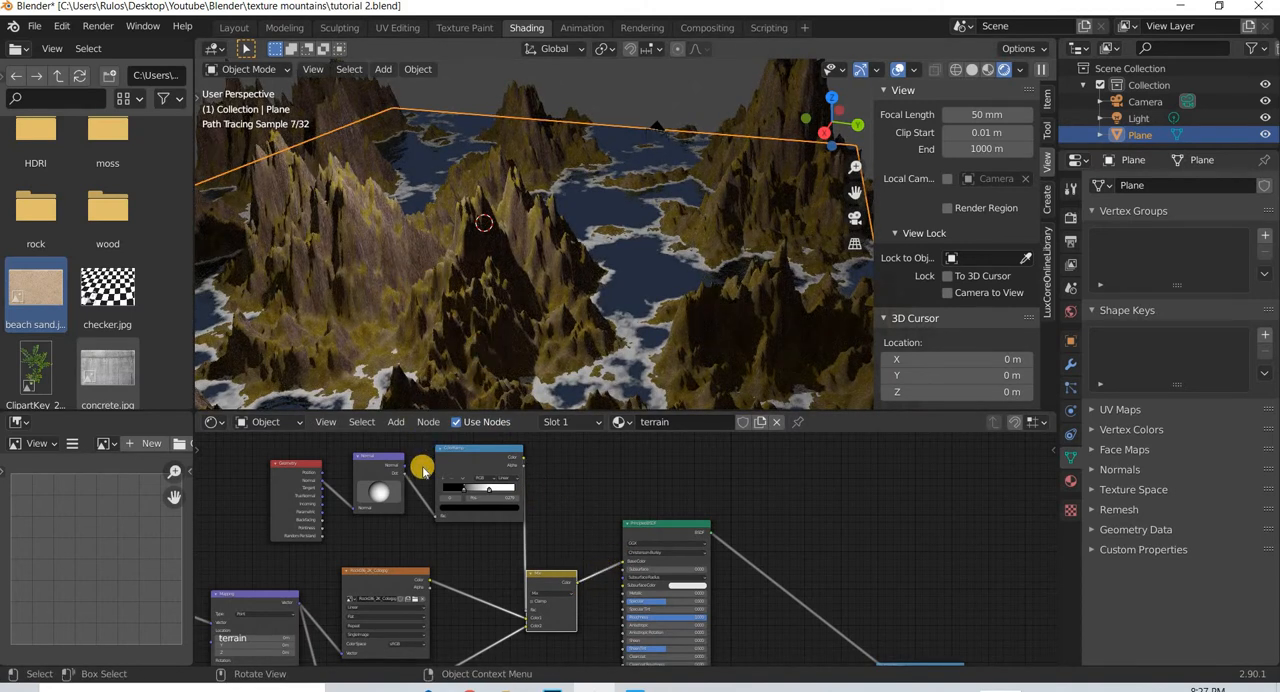
mouse_move(483, 494)
left_mouse_down()
mouse_move(439, 494)
mouse_move(486, 493)
left_mouse_up()
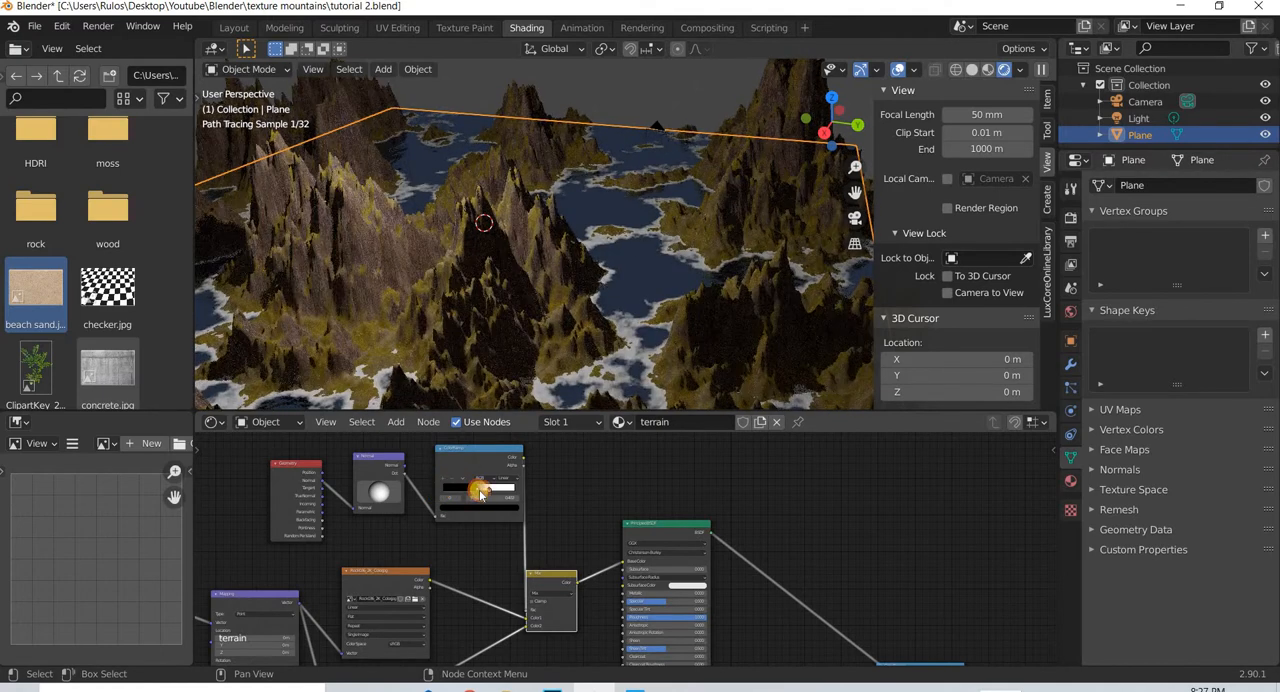
middle_click_drag(432, 355, 478, 331)
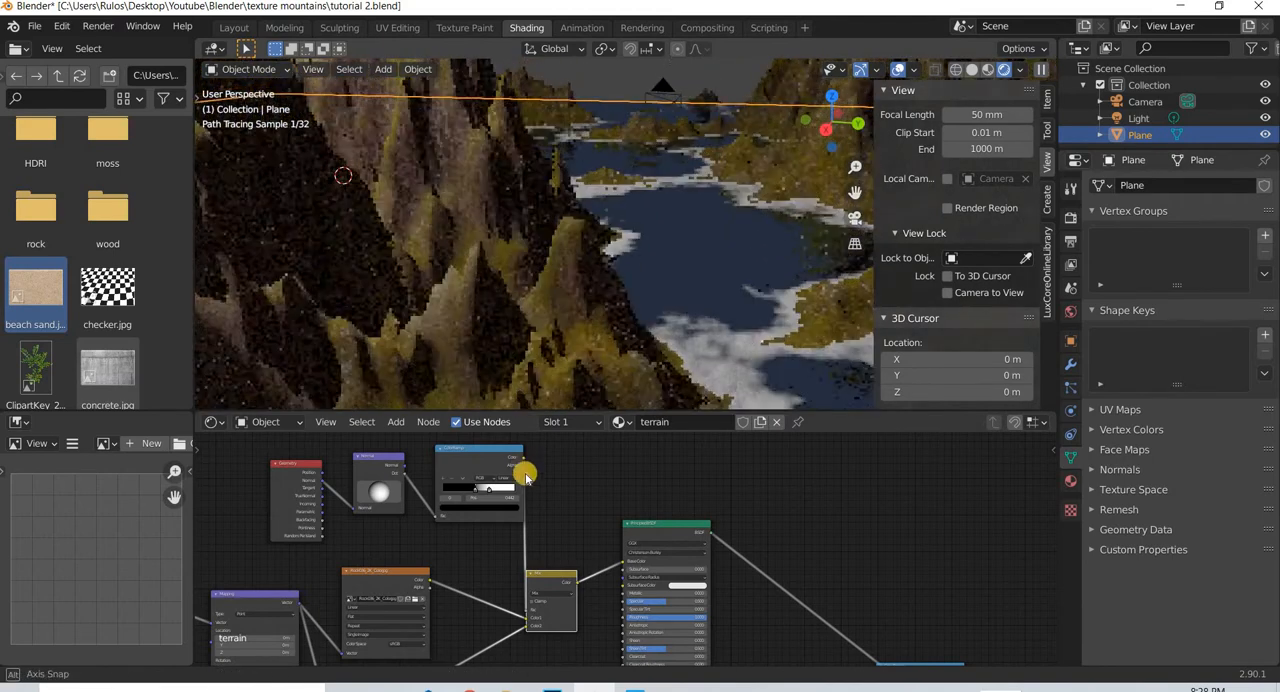
left_click(479, 490)
left_click_drag(479, 490, 473, 492)
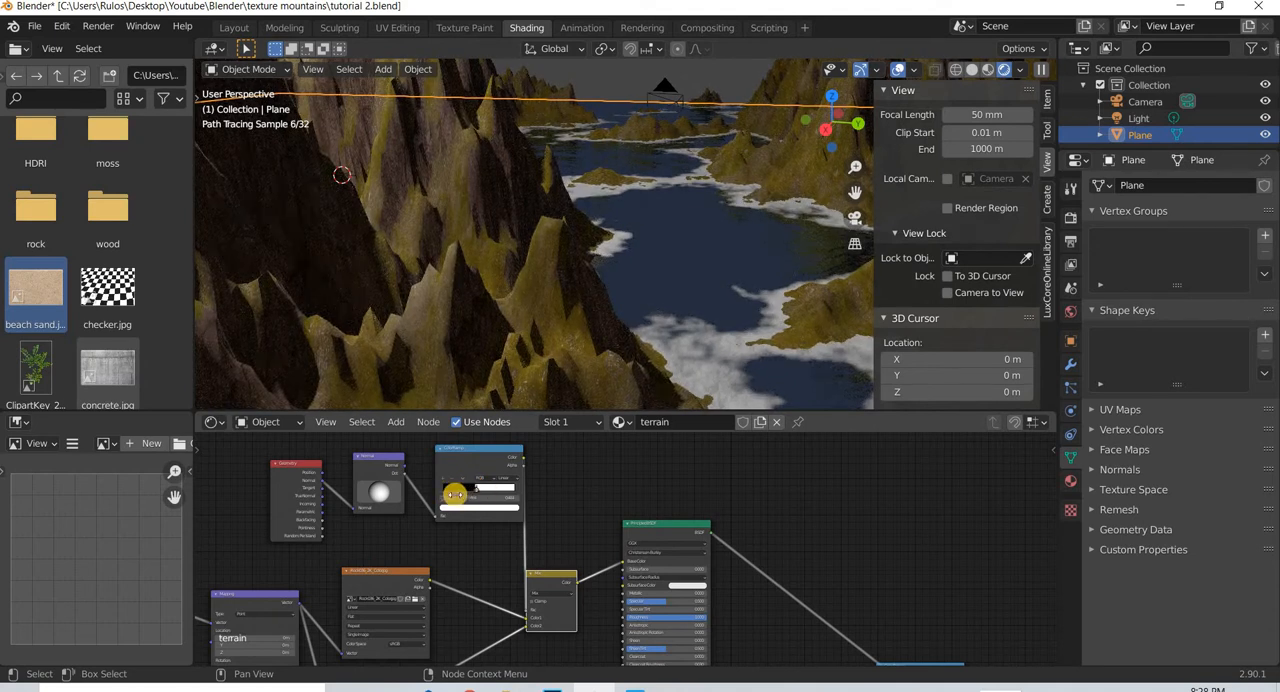
- Tilt the Normal node's direction sphere to redistribute the rock and moss across the mountain slopes
scroll(426, 352, "down", 3)
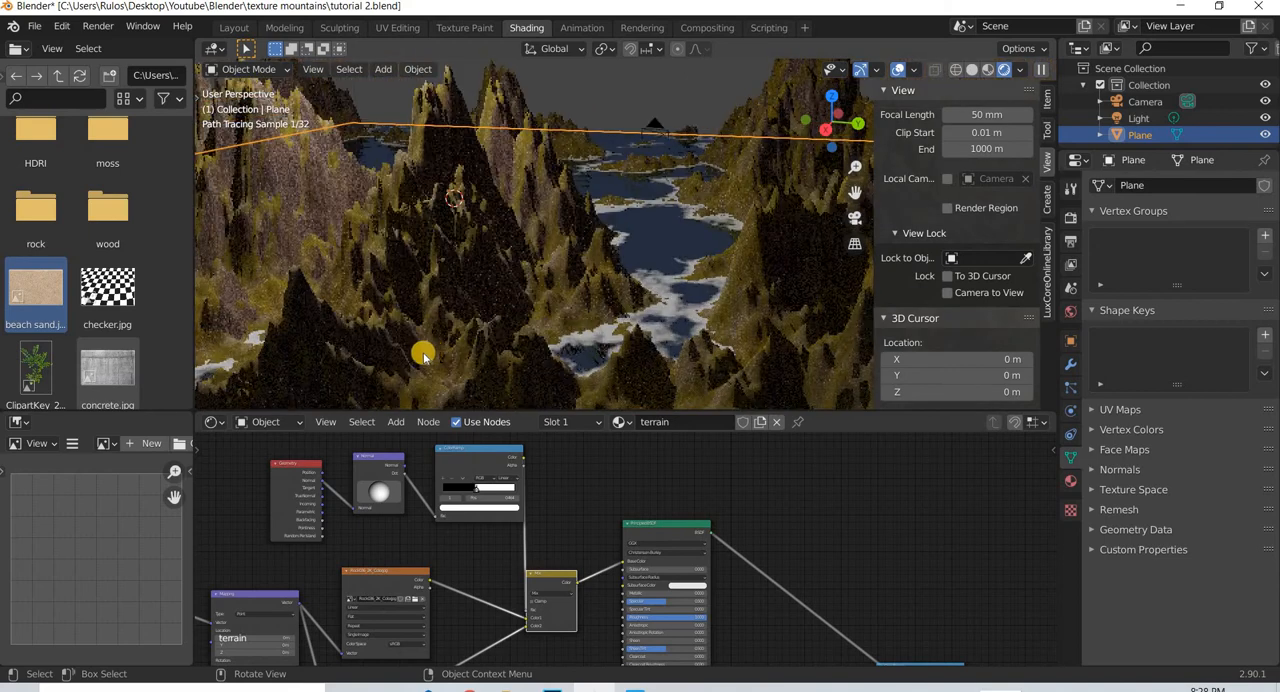
mouse_move(380, 497)
left_mouse_down()
mouse_move(378, 509)
mouse_move(397, 508)
left_mouse_up()
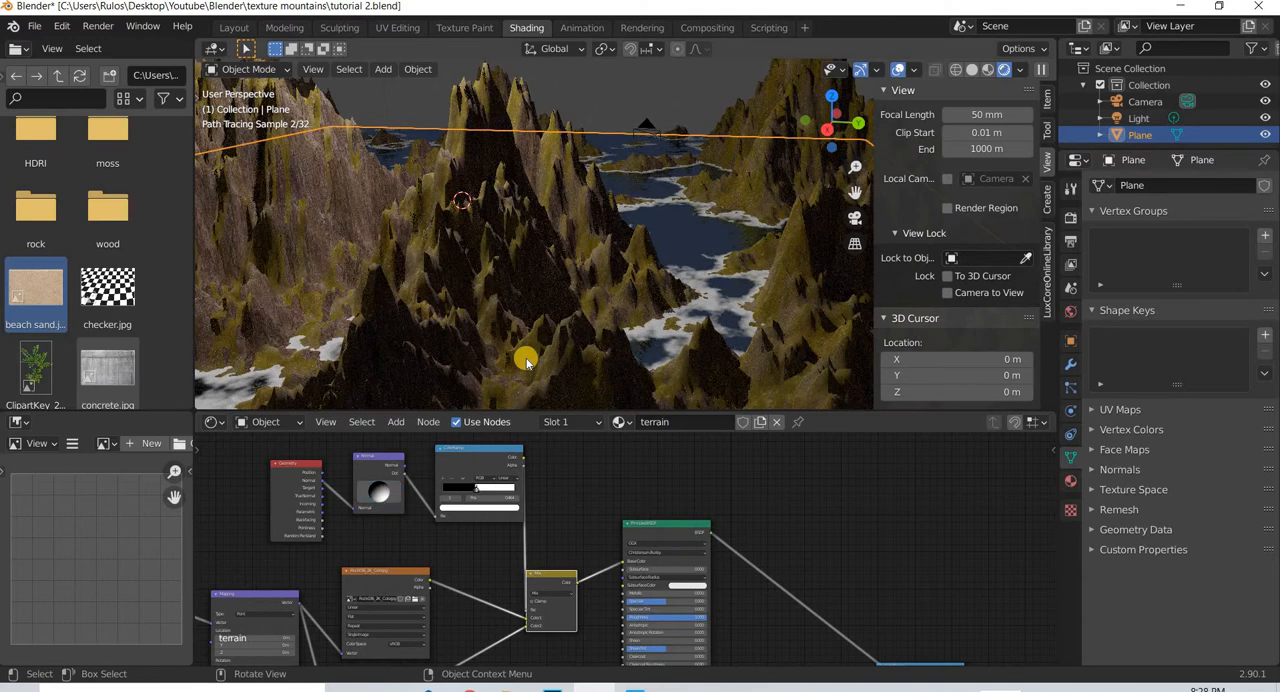
middle_click_drag(526, 360, 537, 345)
- Move the point light in top view over the lake near the camera, and return to the camera view
key("KP_0")
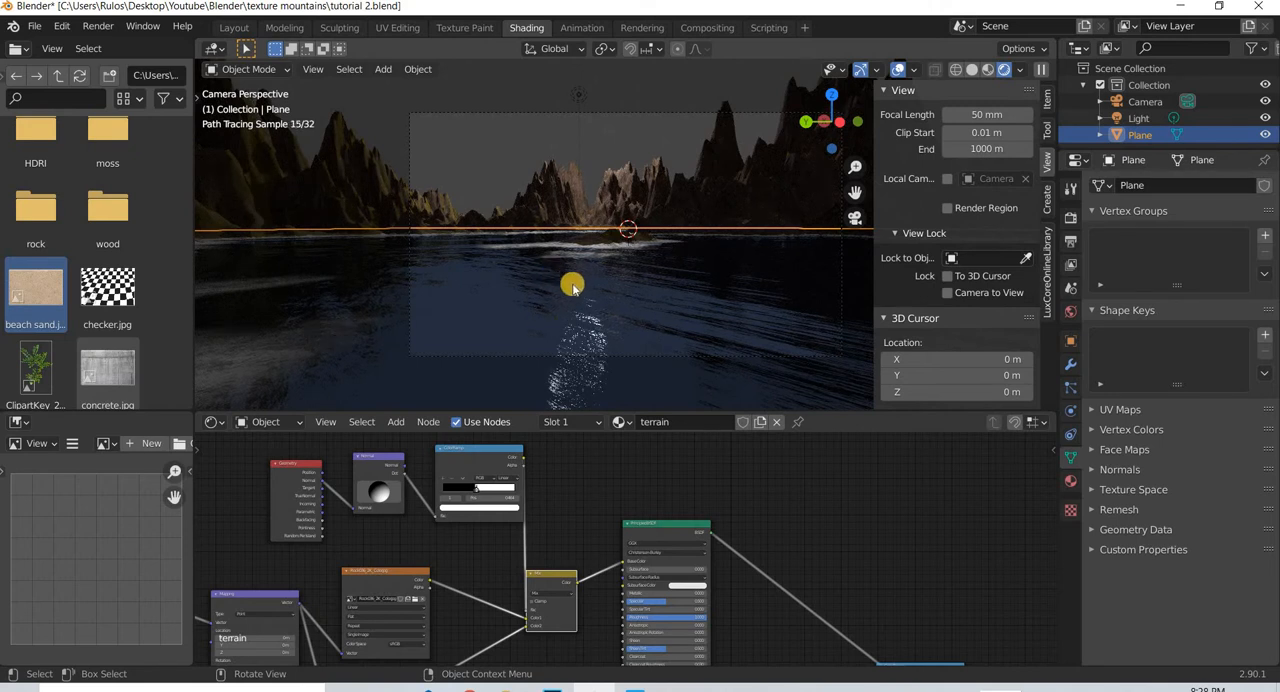
key("KP_7")
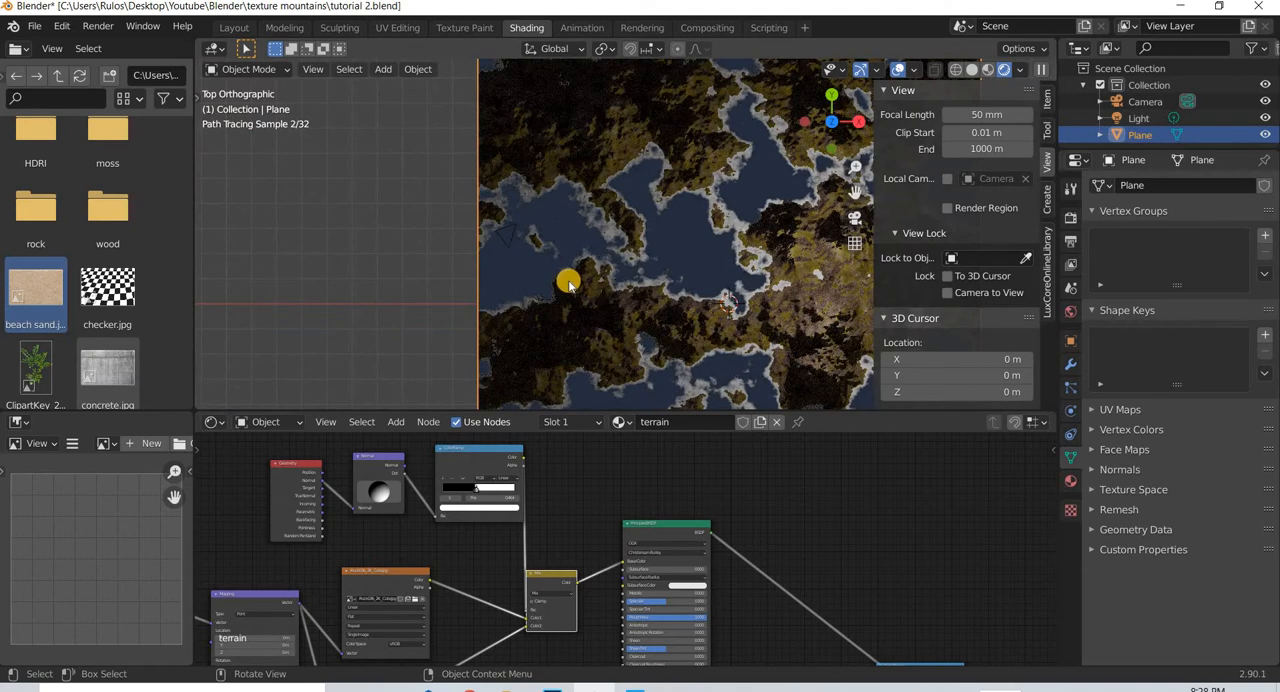
scroll(571, 277, "down", 3)
left_click(707, 274)
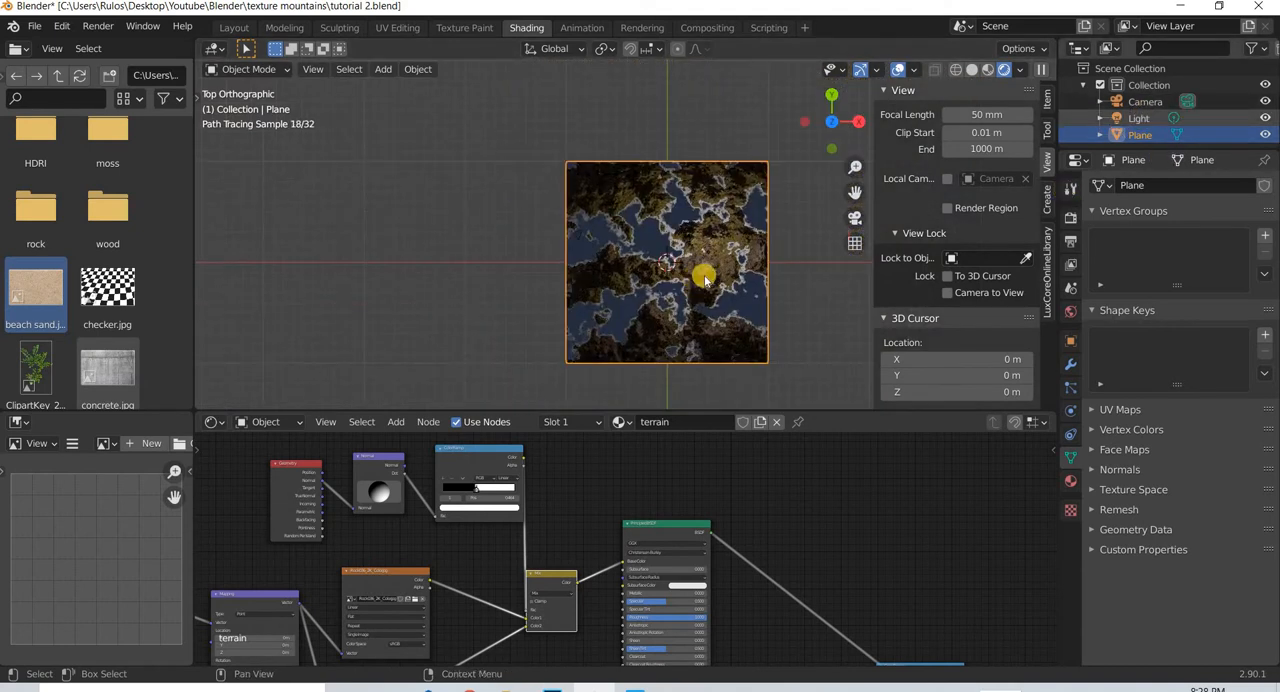
scroll(718, 272, "up", 1)
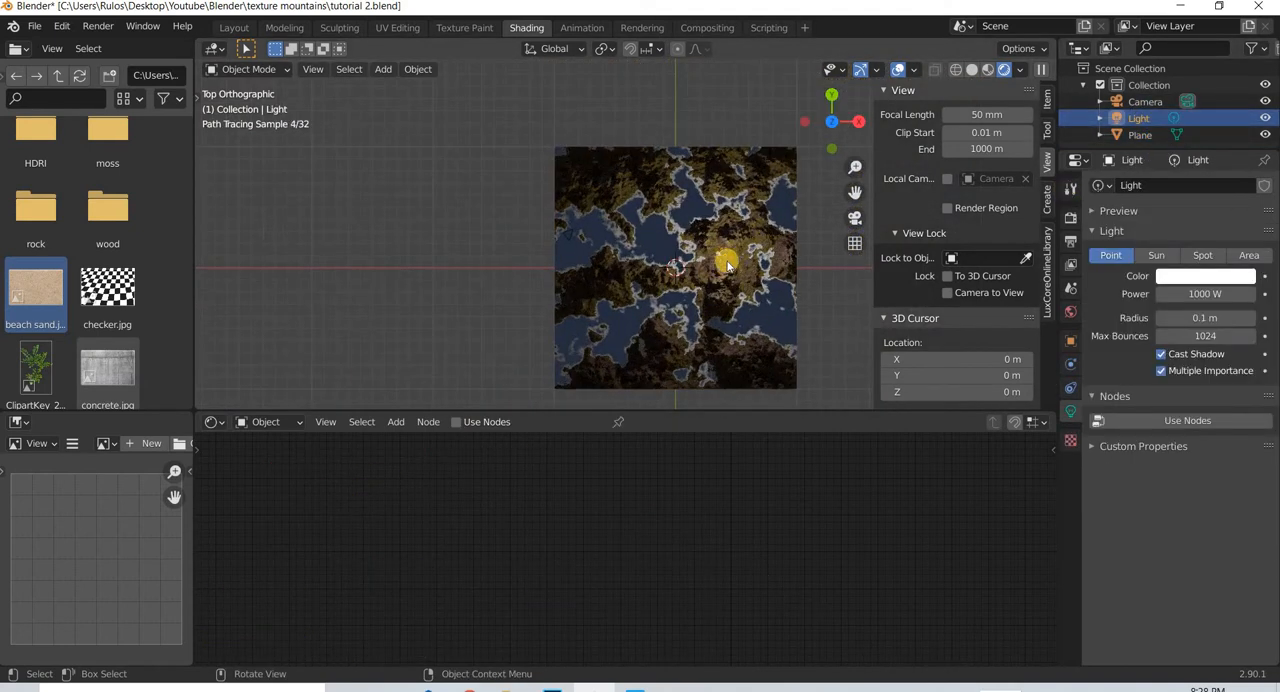
left_click_drag(608, 240, 613, 244)
key("g")
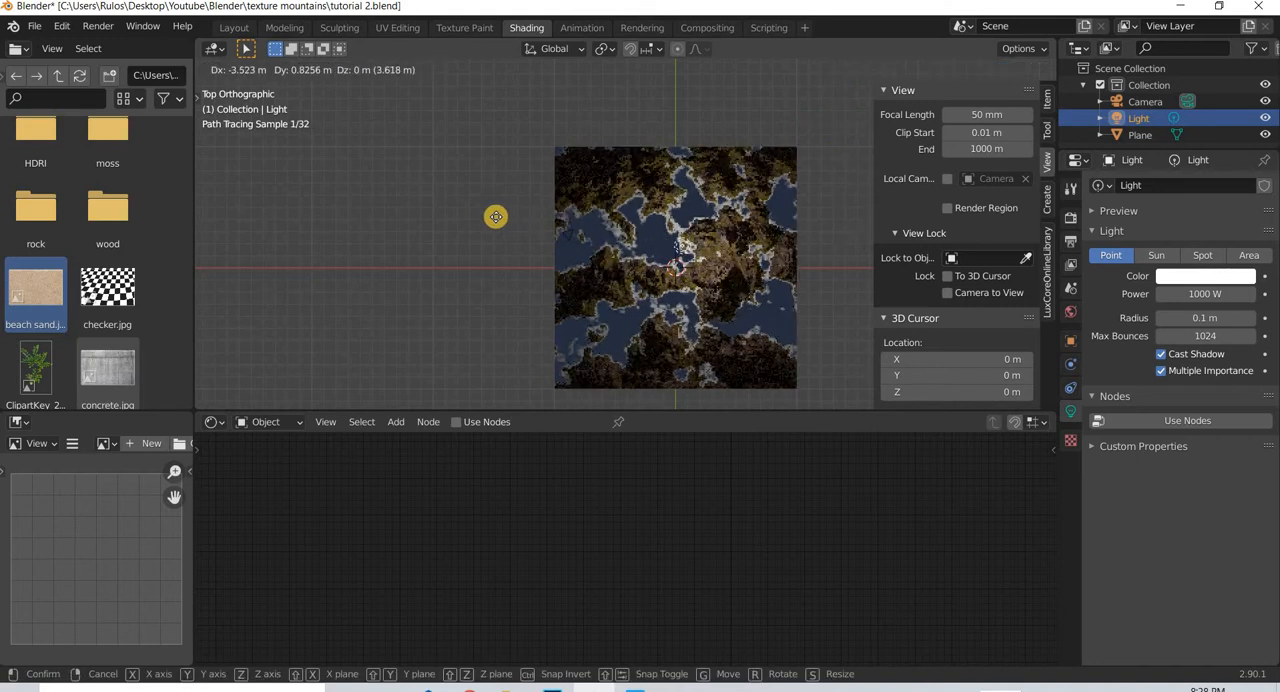
left_click(677, 327)
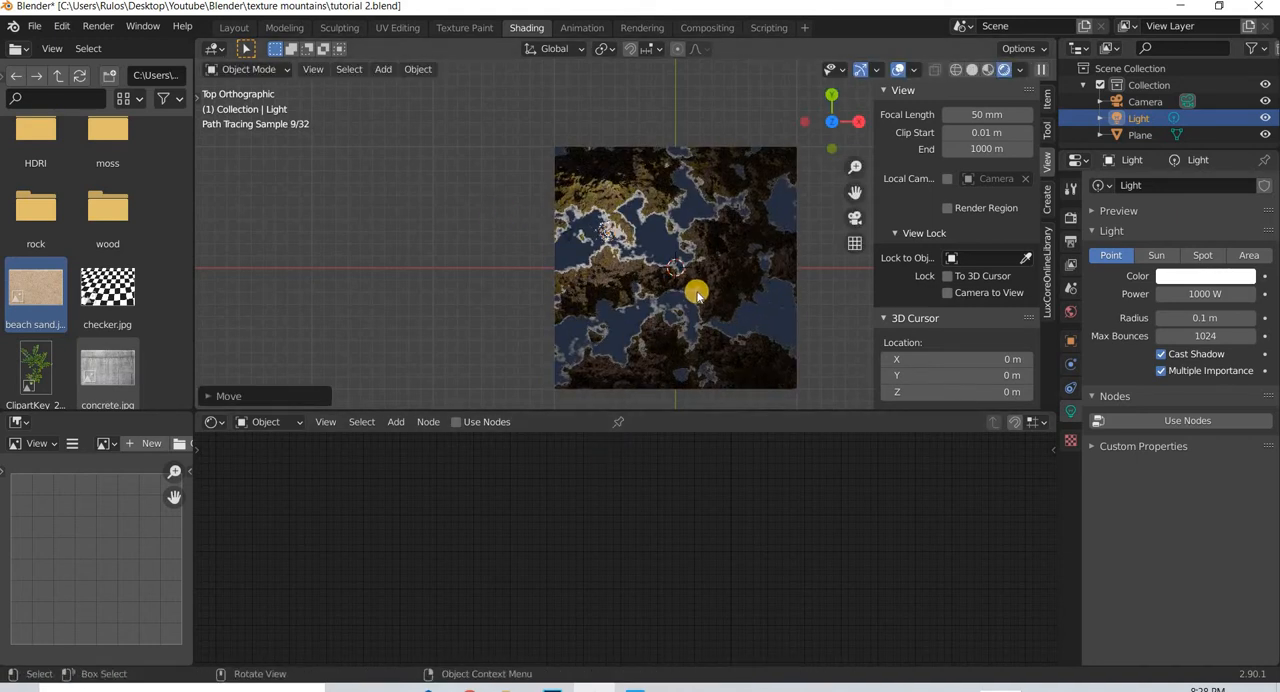
key("KP_0")
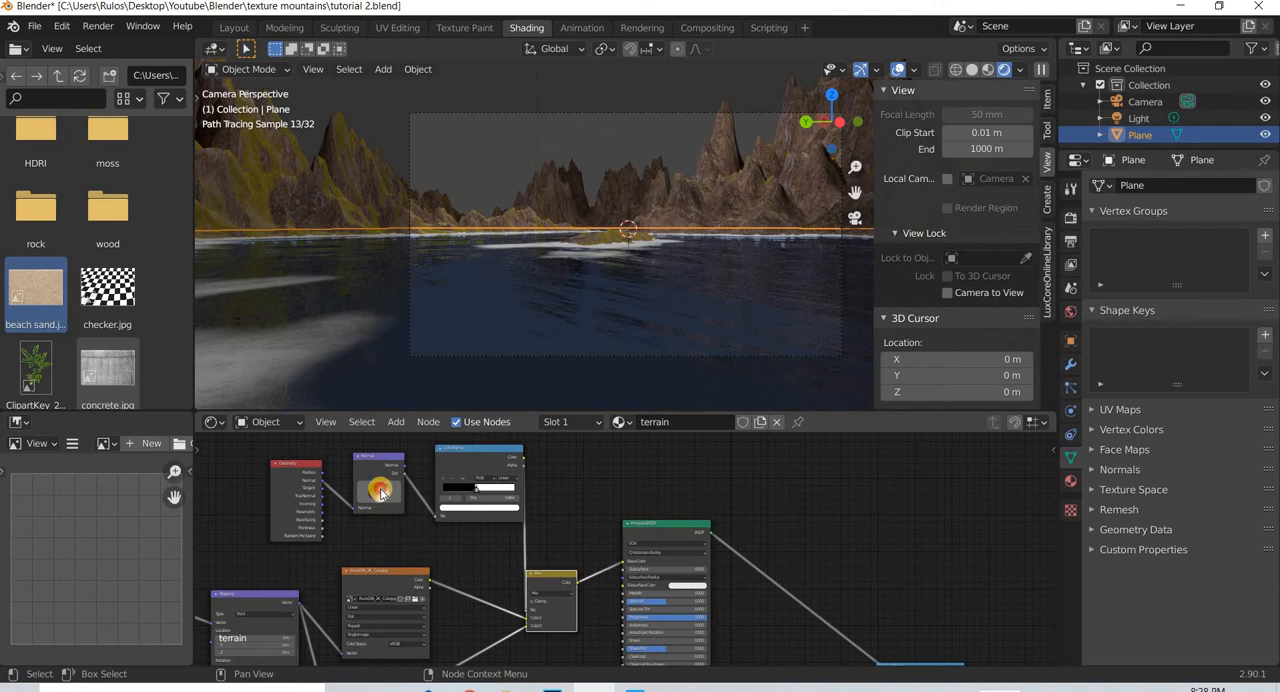
- Turn the Normal node's direction sphere to bring more moss onto the slopes facing the camera, and hide the viewport sidebar
left_click_drag(380, 492, 362, 487)
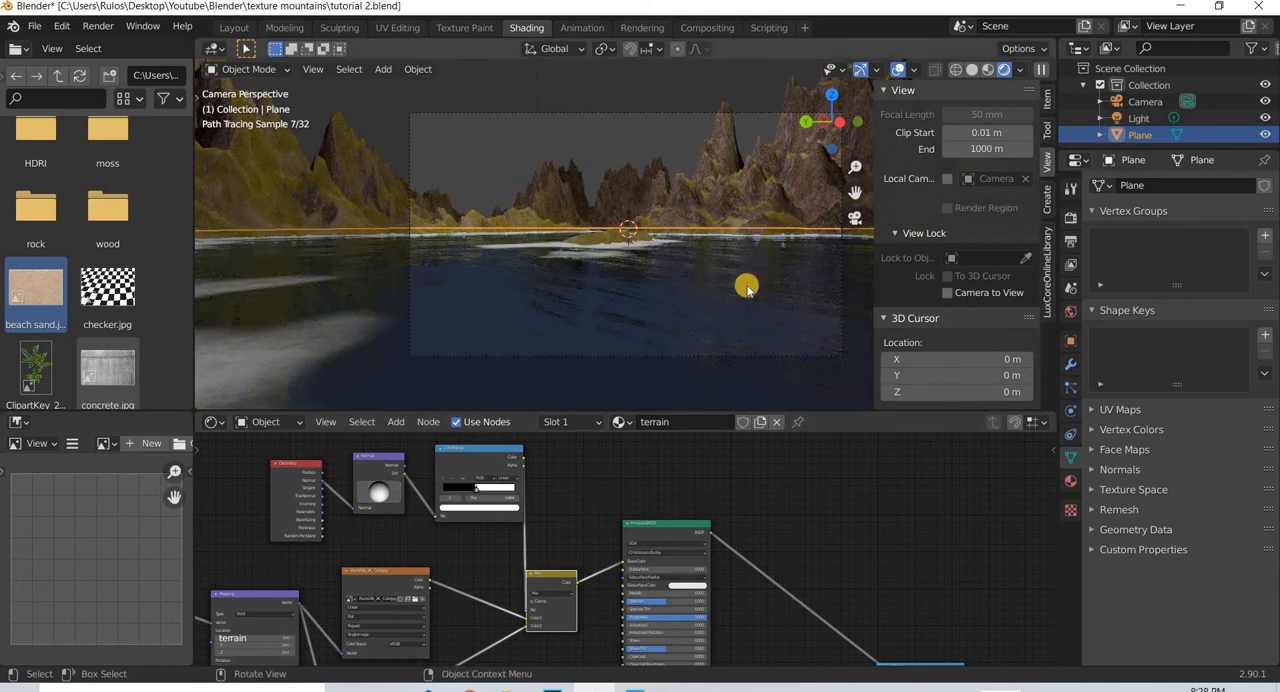
scroll(752, 282, "up", 2)
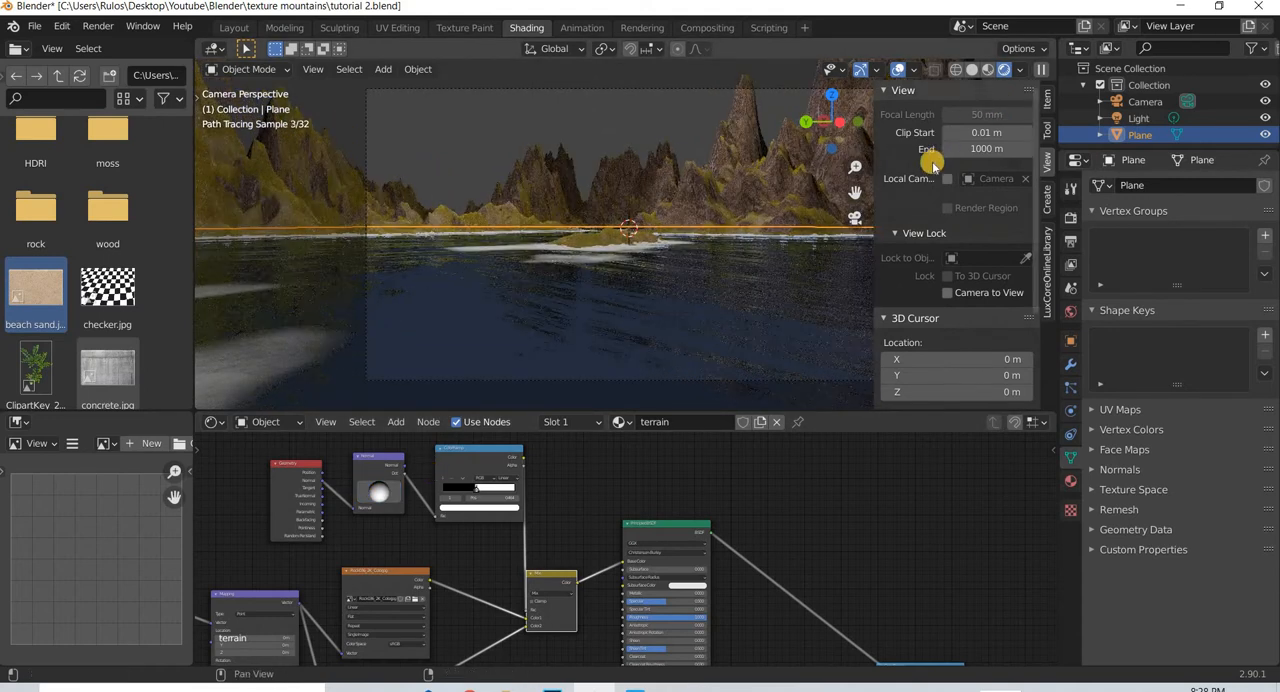
key("n")
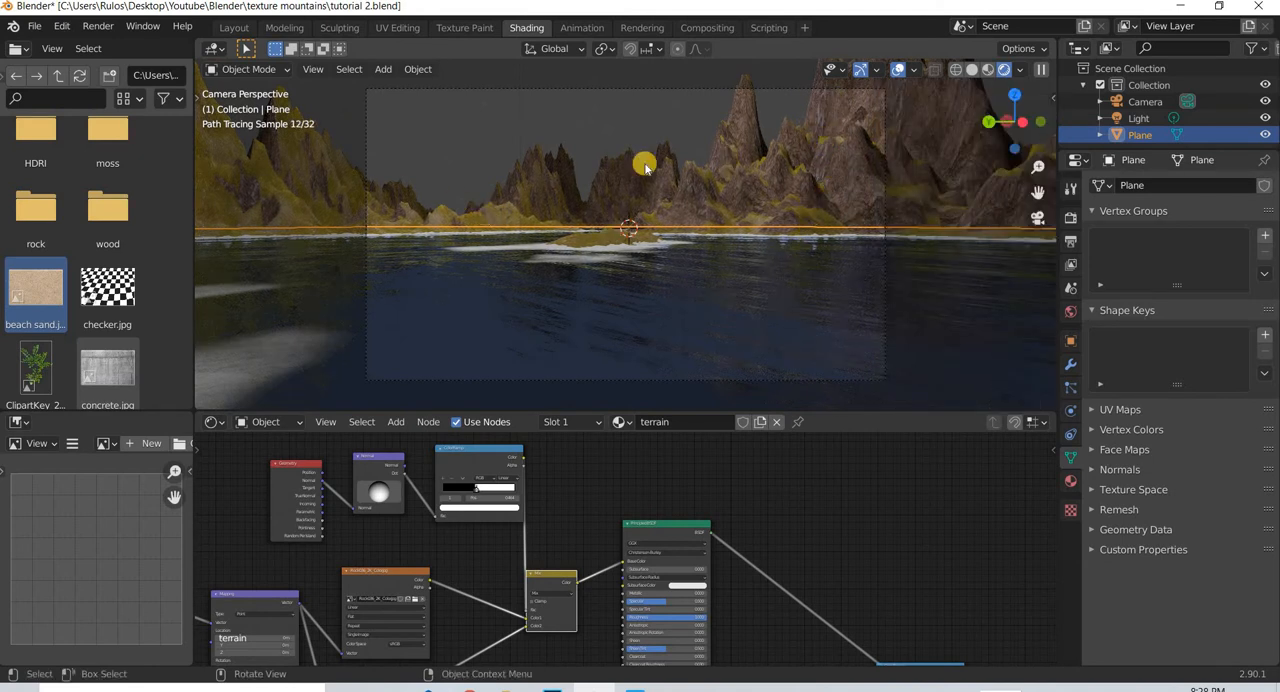
- Duplicate the rock and moss Mix node and insert the copy between the original and the Principled BSDF
scroll(655, 570, "down", 4)
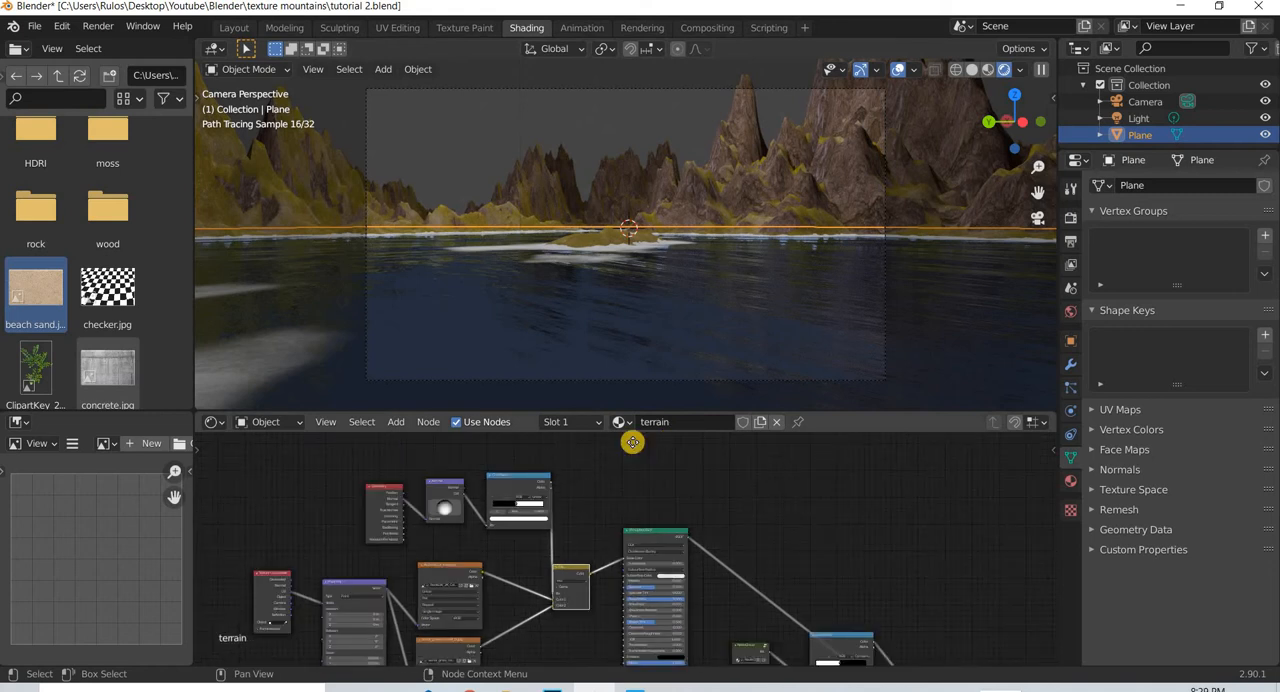
middle_click_drag(592, 655, 485, 563)
left_click_drag(485, 563, 469, 566)
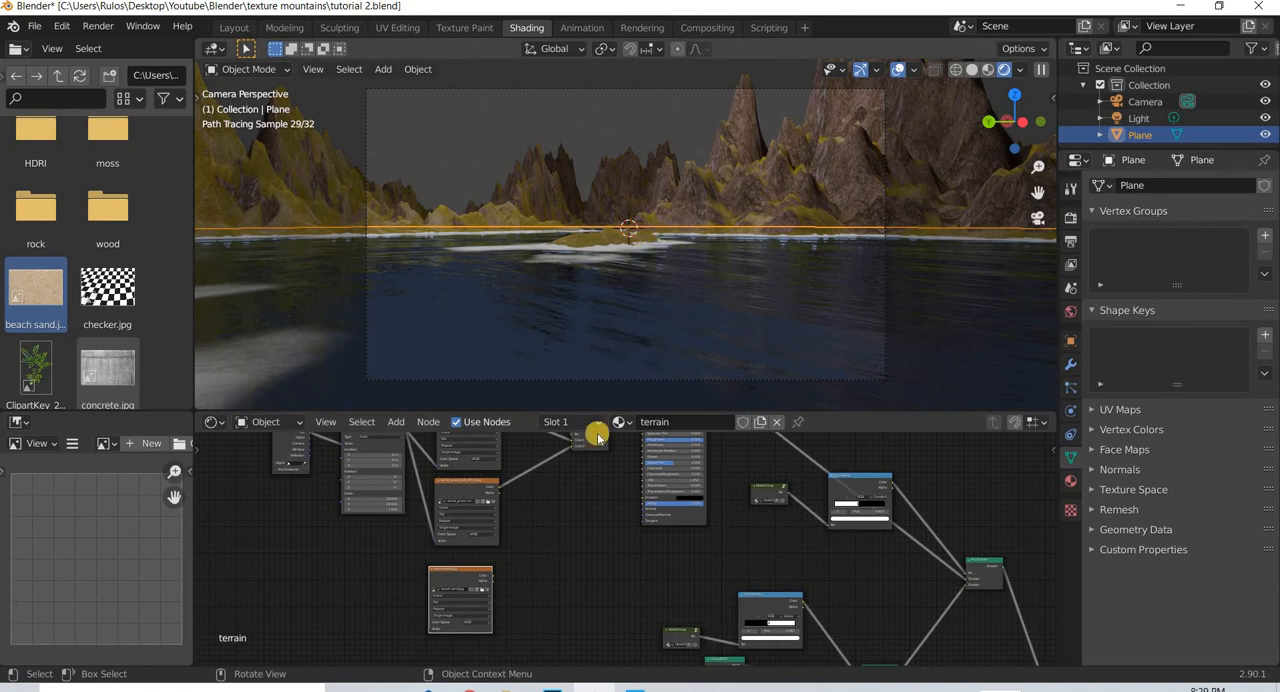
middle_click_drag(600, 472, 555, 464)
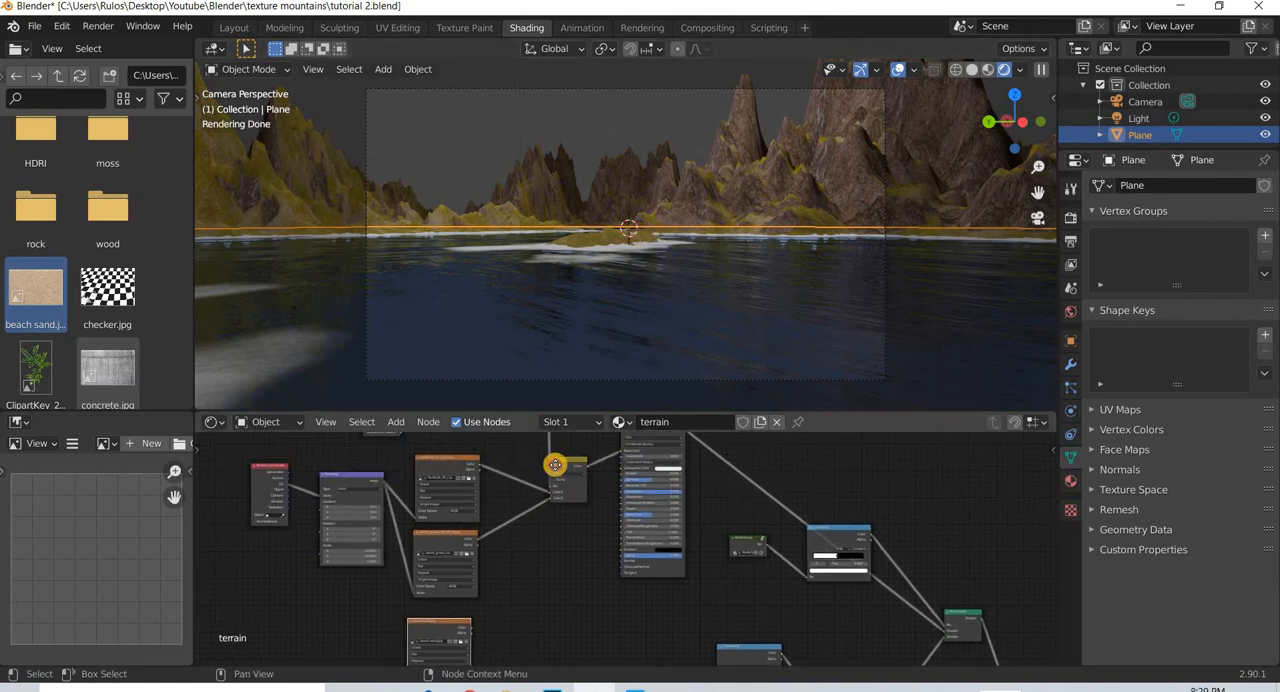
left_click_drag(574, 461, 557, 468)
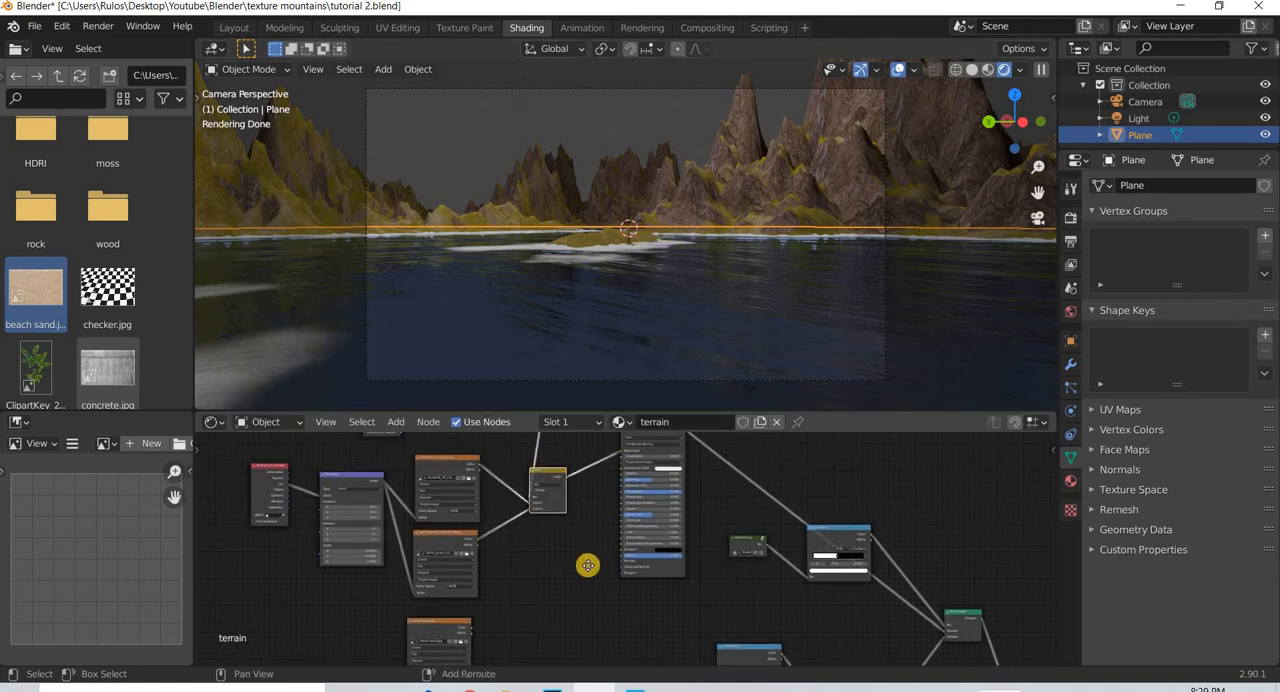
key("shift+d")
left_click(626, 534)
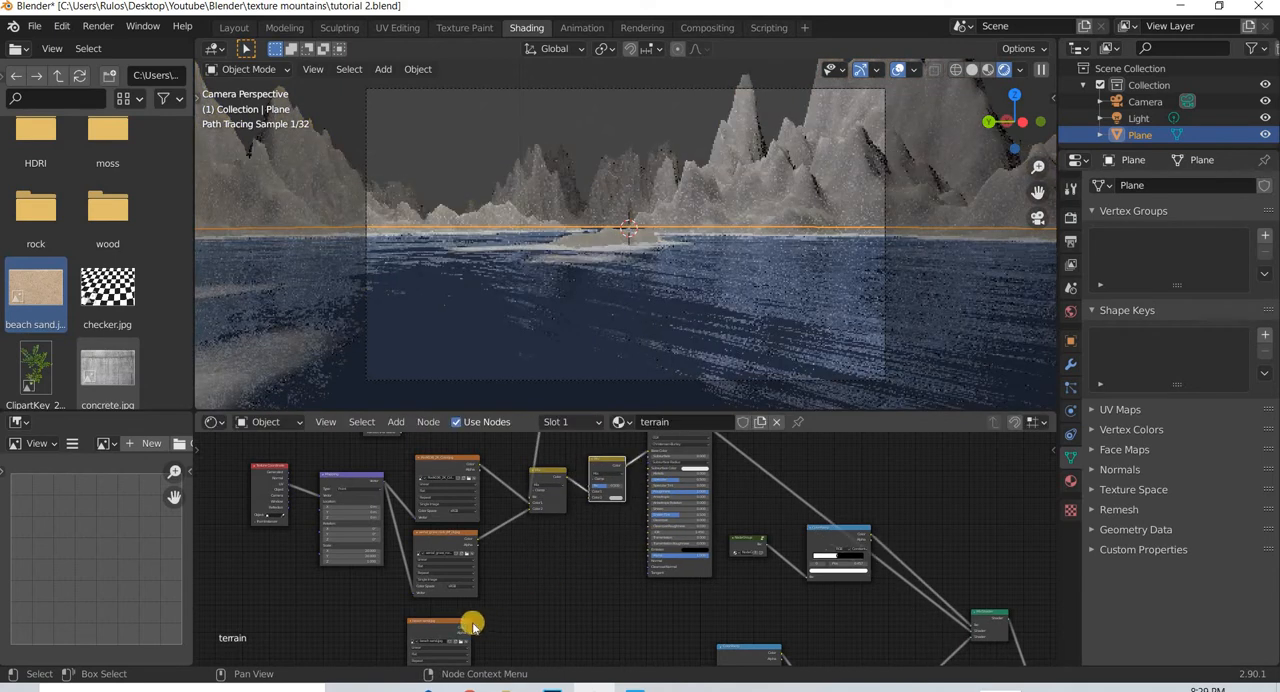
- Place the beach sand.jpg texture node below the Mix nodes and connect its Color to the second Mix node's Color2
left_click_drag(462, 623, 560, 540)
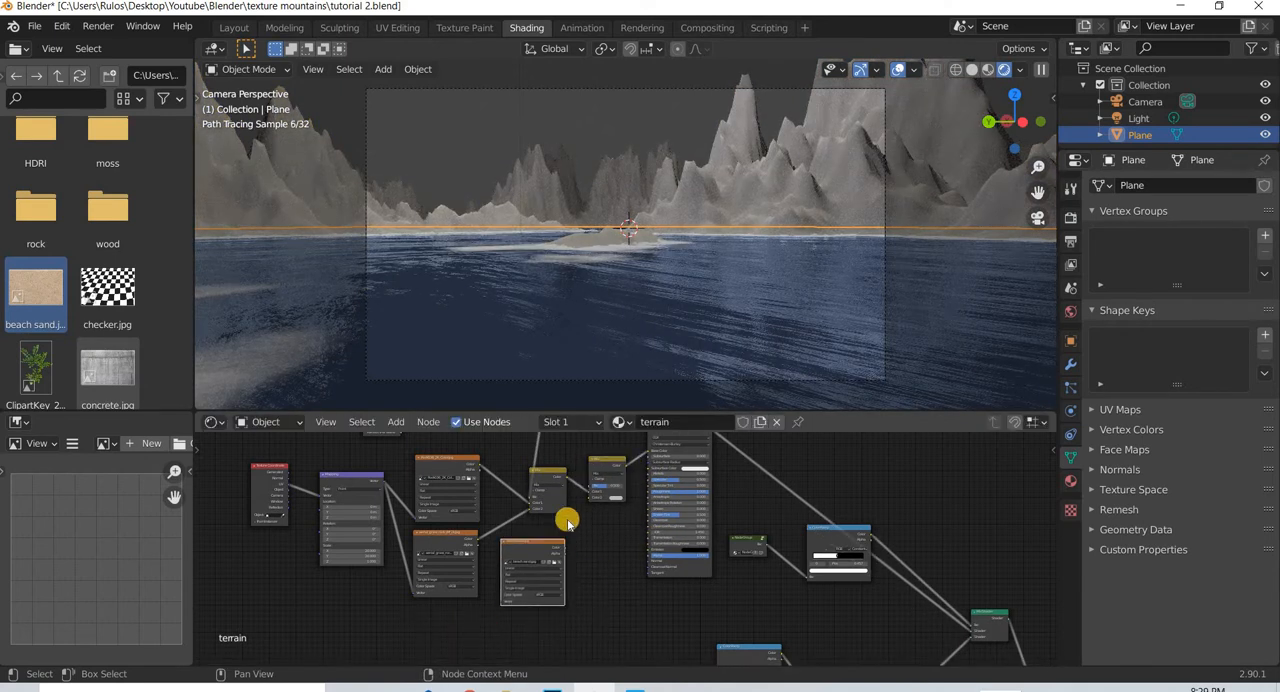
scroll(525, 563, "up", 2)
scroll(525, 563, "up", 3)
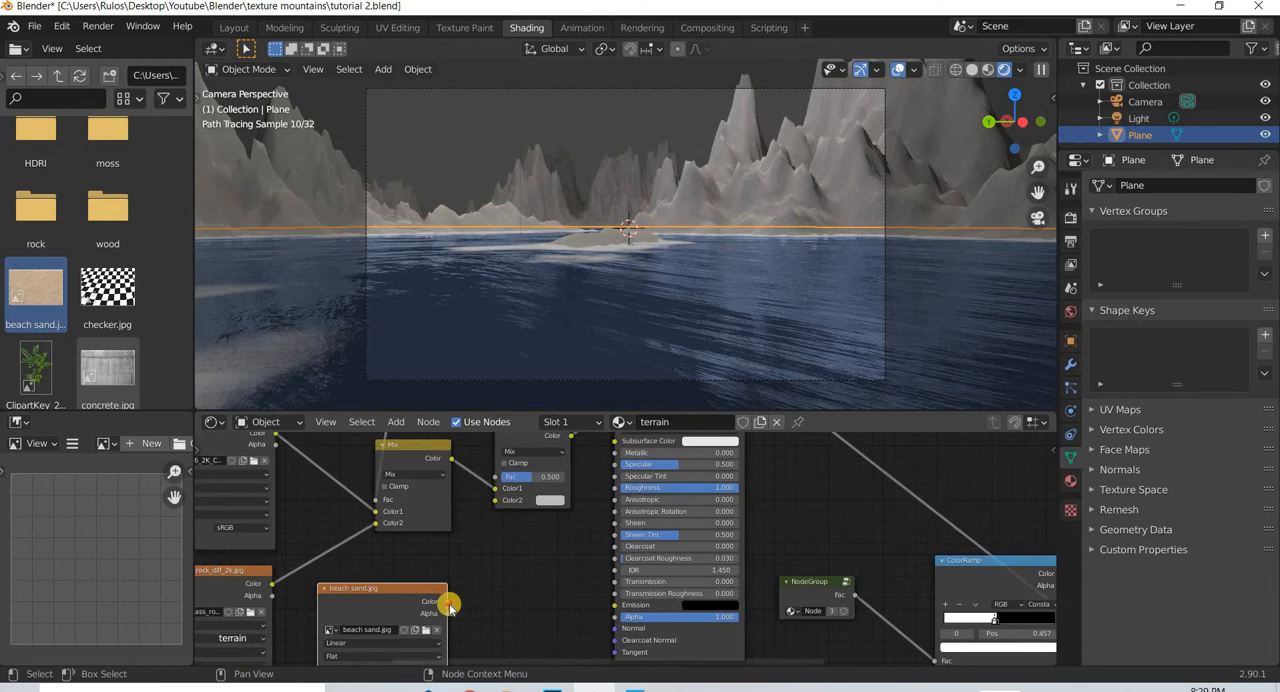
left_click_drag(476, 535, 494, 500)
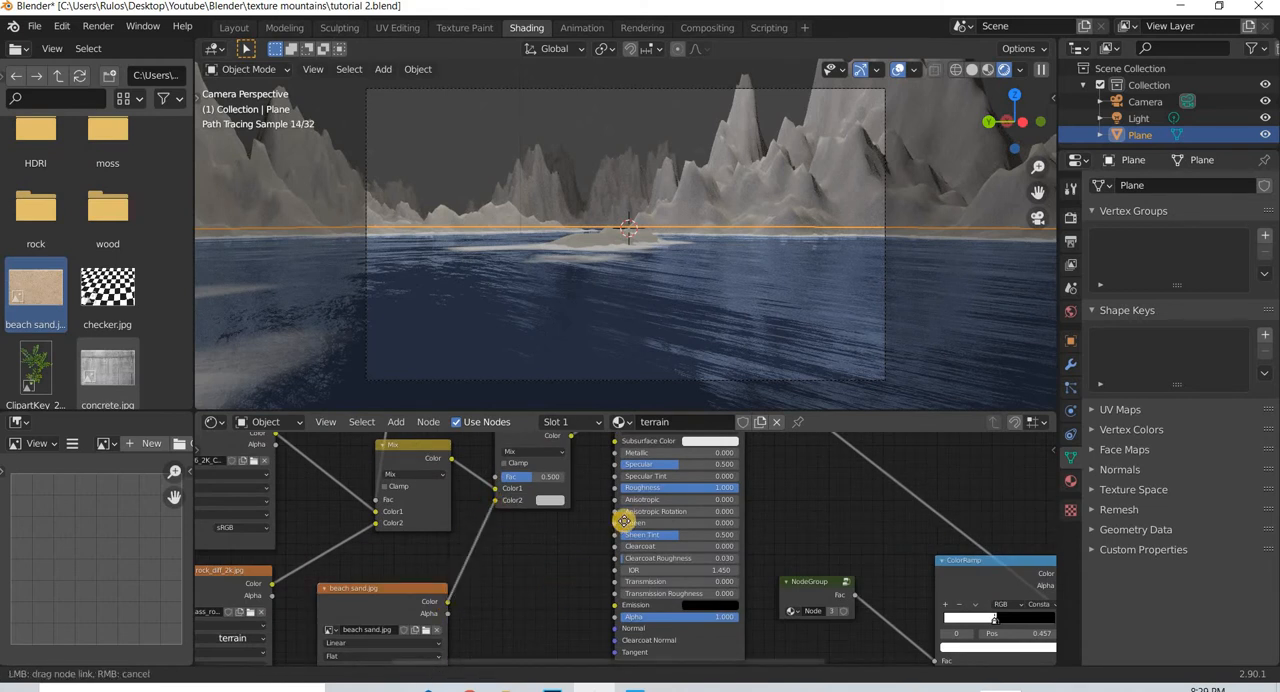
middle_click_drag(553, 594, 665, 510)
- Connect the Mapping node's Vector output to the beach sand.jpg texture's Vector input
scroll(337, 506, "down", 2)
middle_click_drag(435, 513, 549, 583)
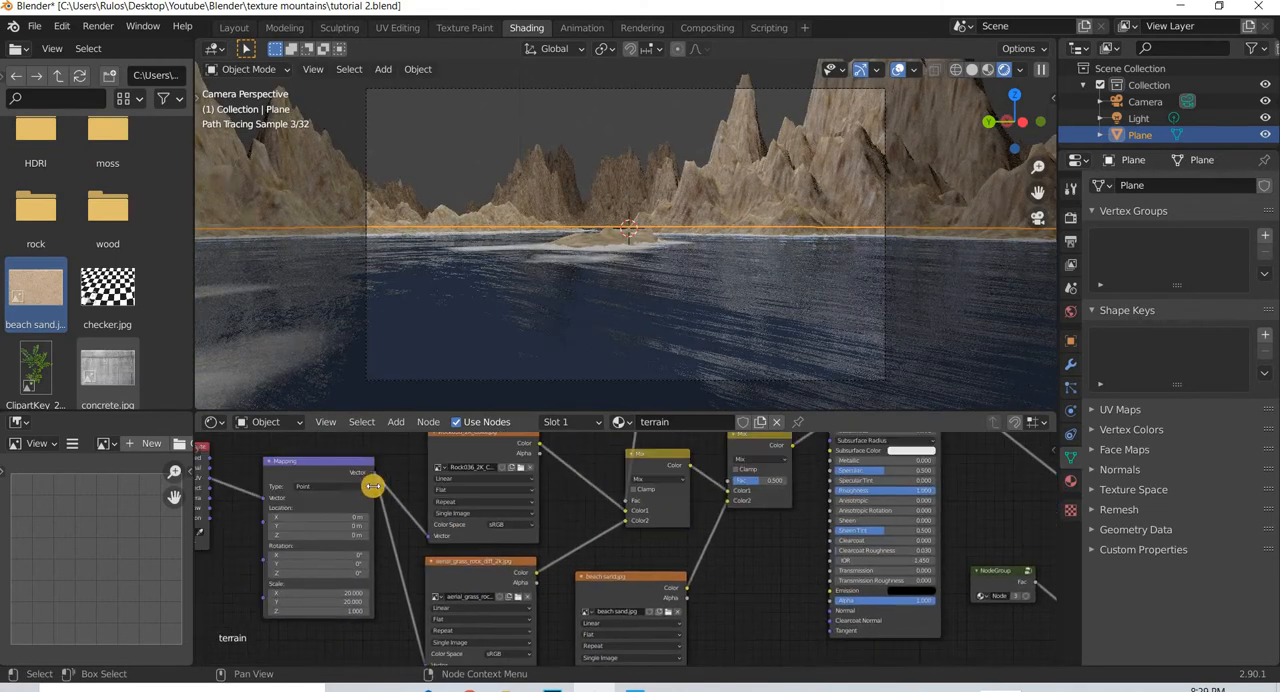
middle_click_drag(408, 623, 397, 573)
middle_click_drag(318, 434, 309, 455)
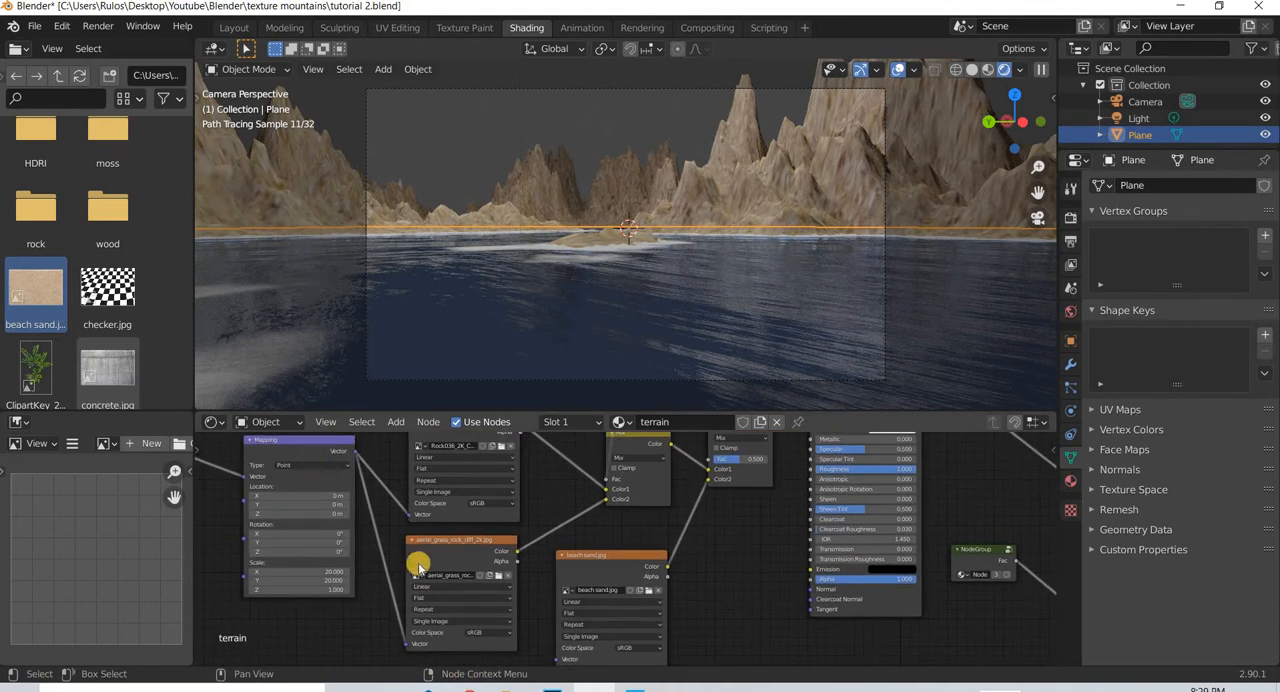
left_click_drag(335, 455, 310, 529)
middle_click_drag(327, 526, 384, 462)
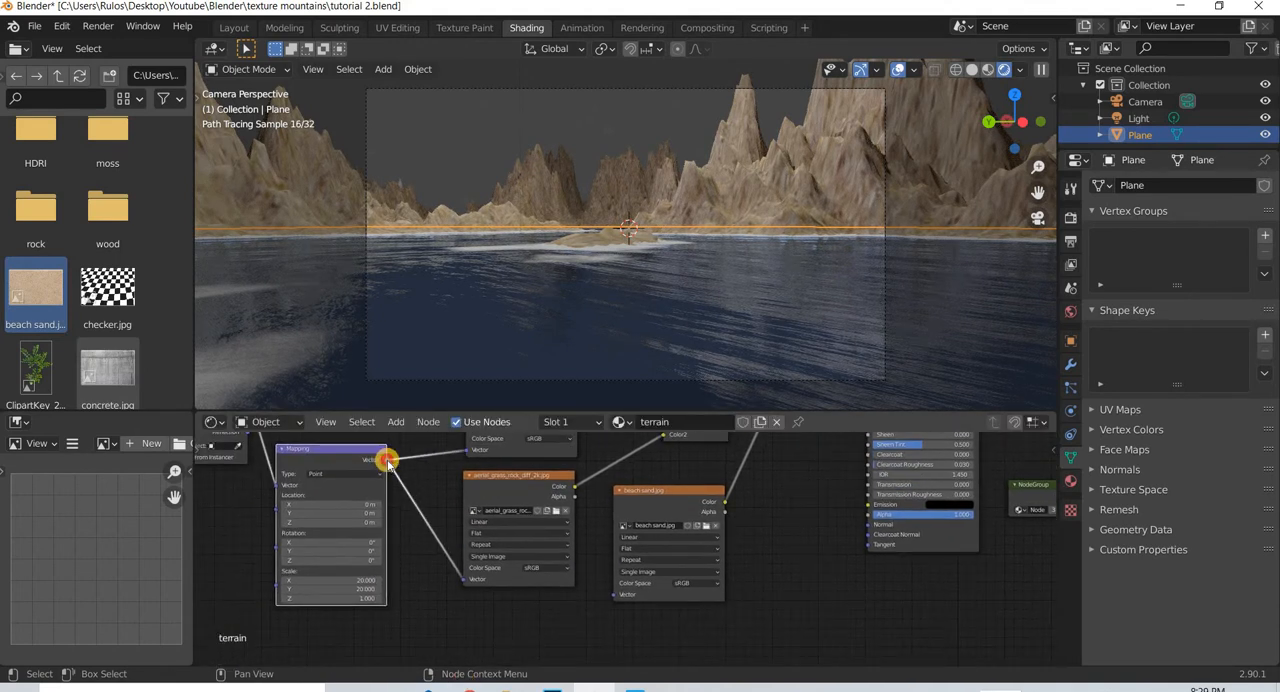
left_click_drag(388, 461, 616, 594)
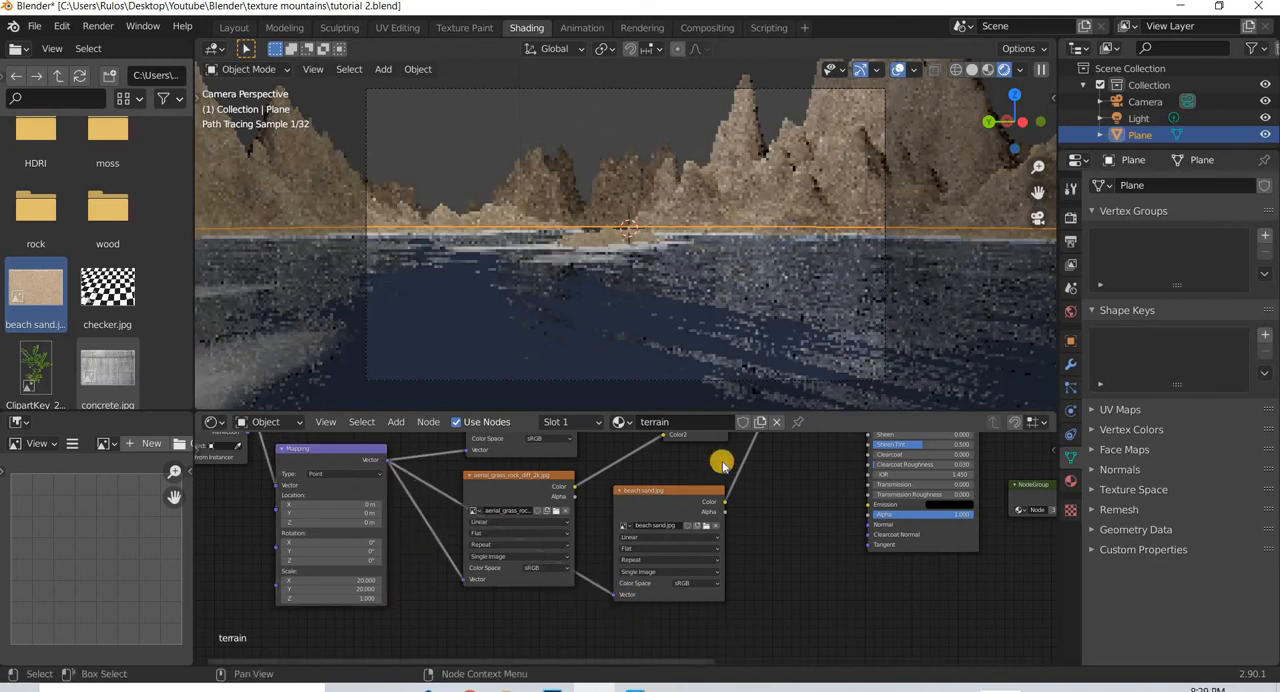
- Duplicate the NodeGroup and ColorRamp pair that drives the Displacement node, placing the copy in empty space
middle_click_drag(616, 647, 595, 491)
scroll(720, 490, "down", 2)
left_click_drag(718, 489, 766, 487)
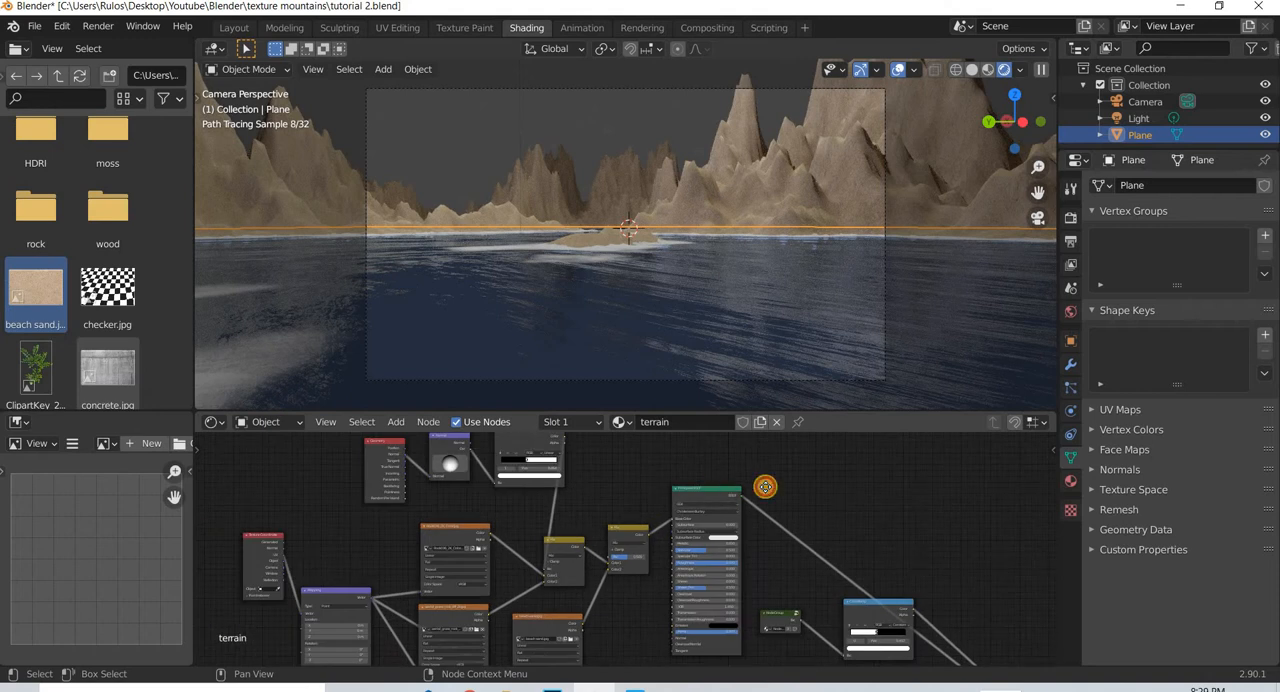
left_click_drag(636, 527, 699, 536)
left_click(850, 635)
middle_click_drag(850, 635, 790, 590)
scroll(912, 492, "down", 3)
middle_click_drag(765, 655, 797, 555)
scroll(810, 575, "up", 2)
left_click(778, 641)
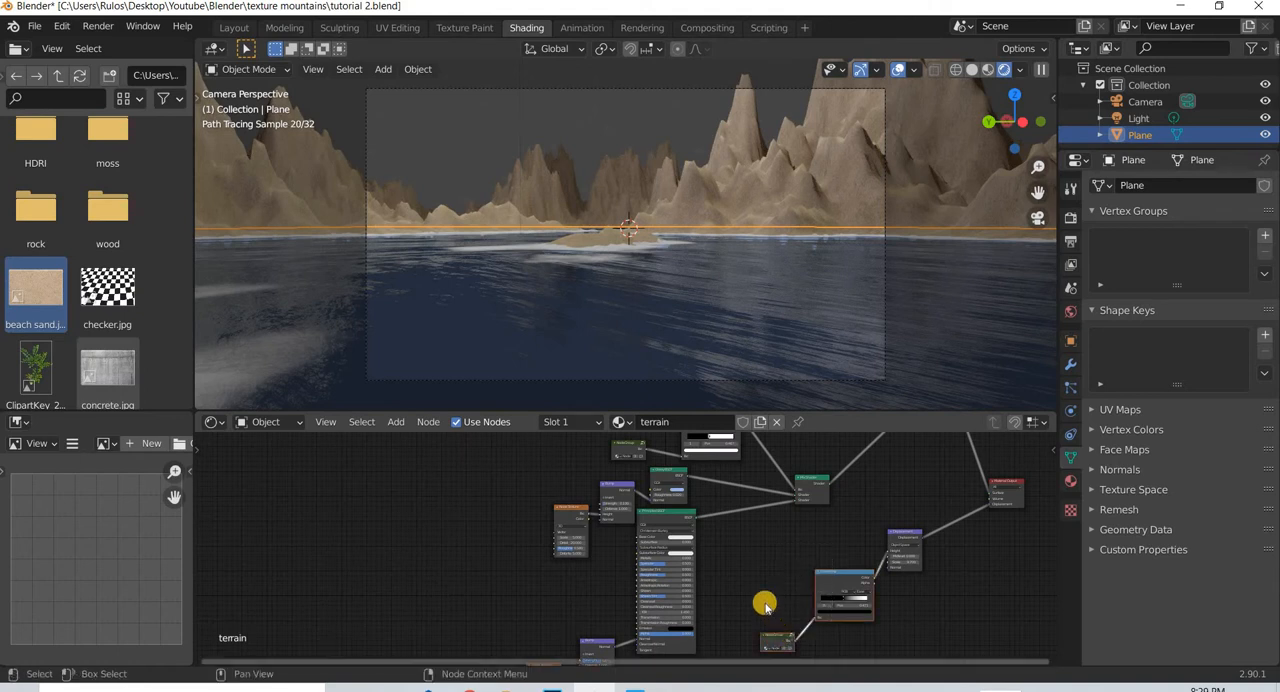
key("shift+d")
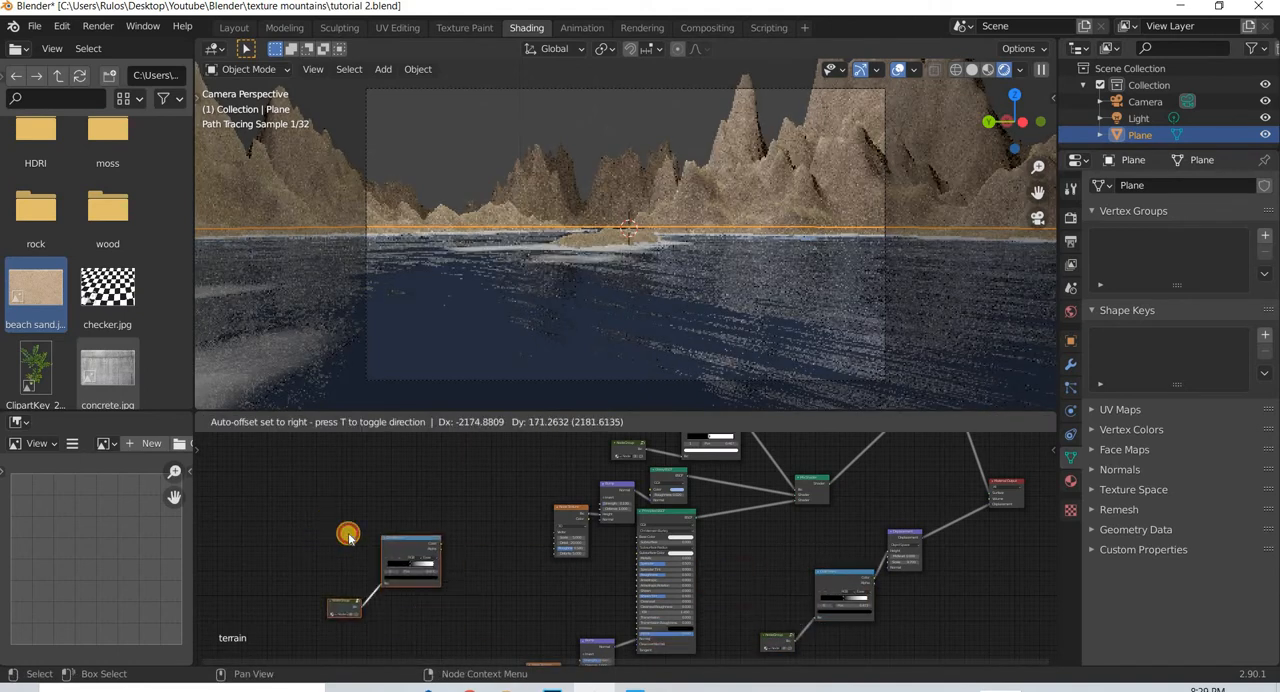
left_click(355, 532)
- Move the duplicated NodeGroup and ColorRamp above the Mix nodes, beside the slope mask nodes
scroll(438, 455, "down", 1)
scroll(438, 456, "down", 1)
middle_click_drag(487, 532, 437, 650)
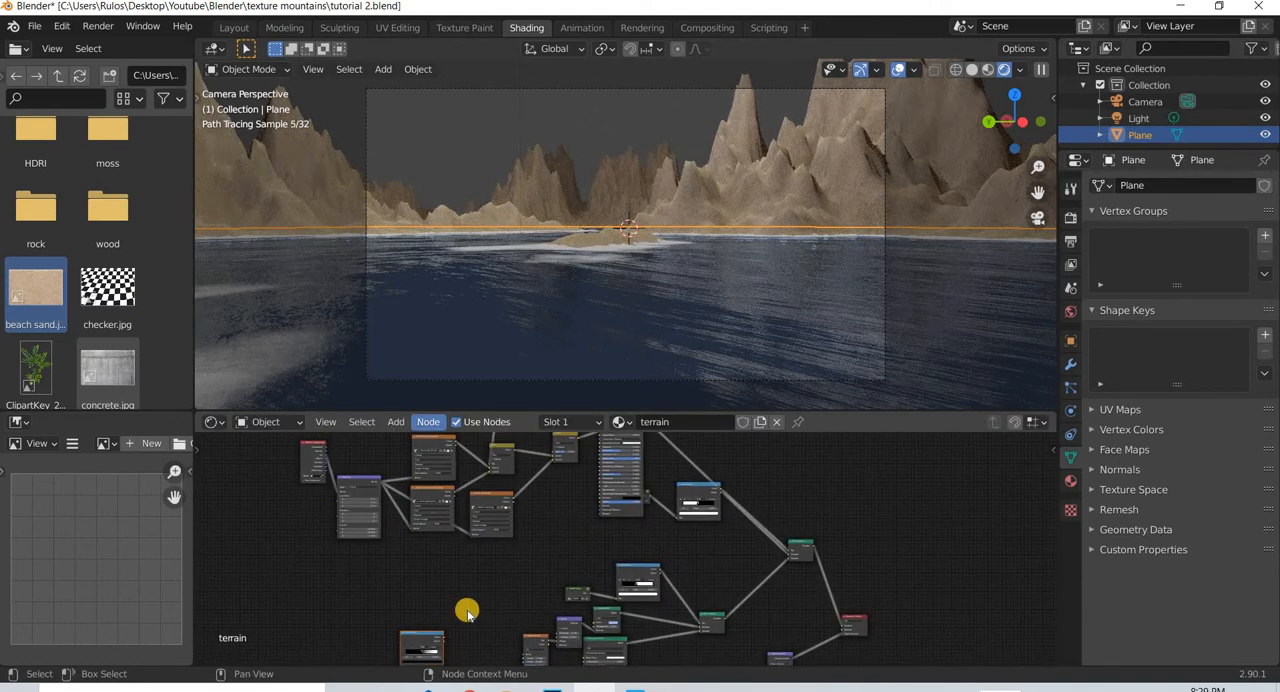
scroll(515, 610, "down", 4)
scroll(567, 543, "down", 1)
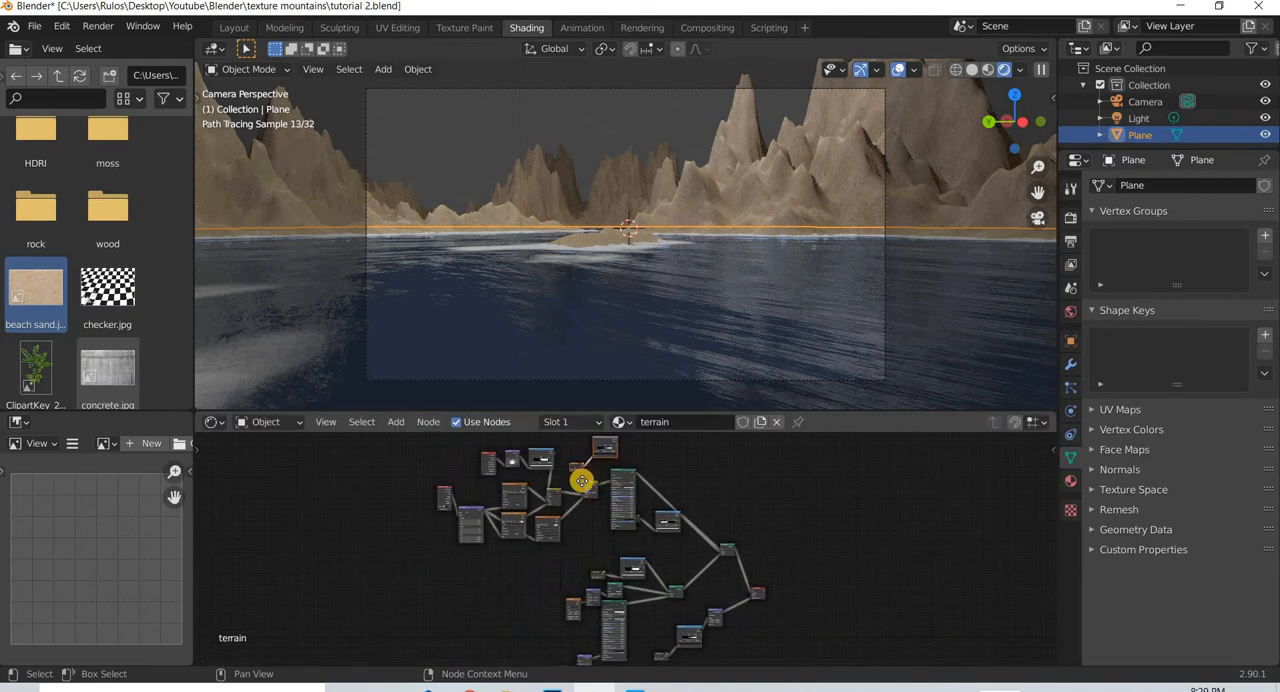
scroll(769, 441, "up", 2)
left_click_drag(765, 656, 746, 561)
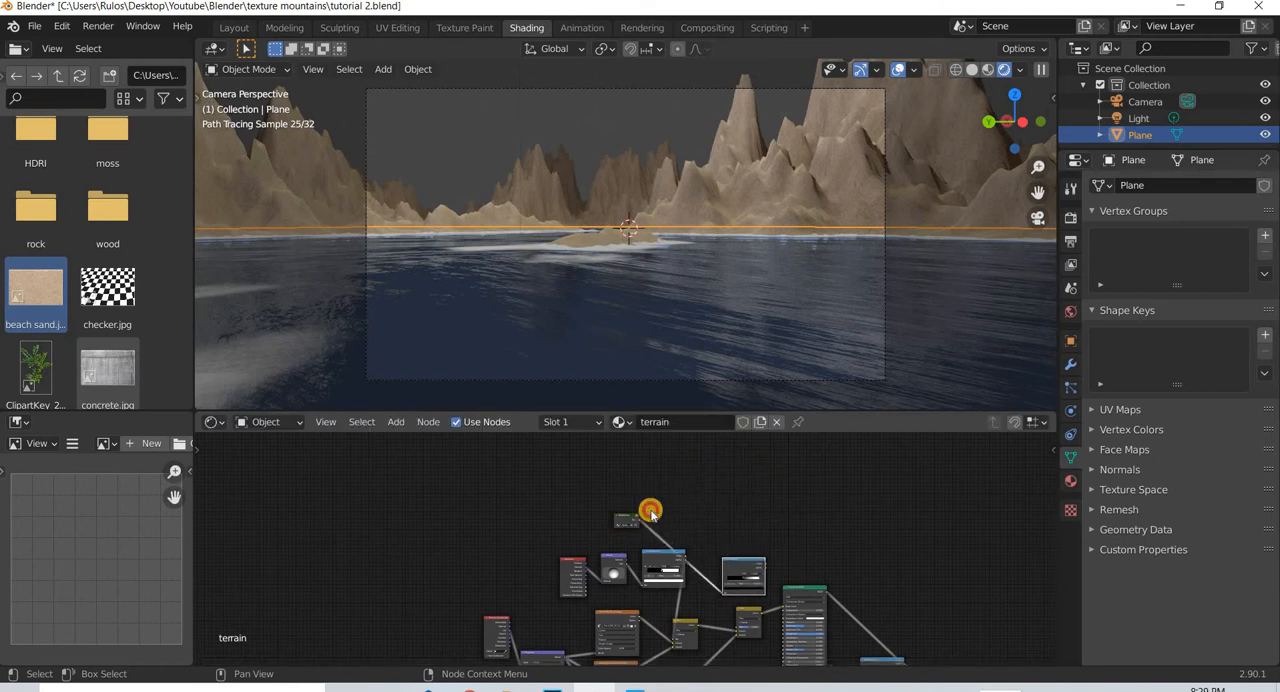
left_click(650, 512)
left_click_drag(631, 525, 689, 534)
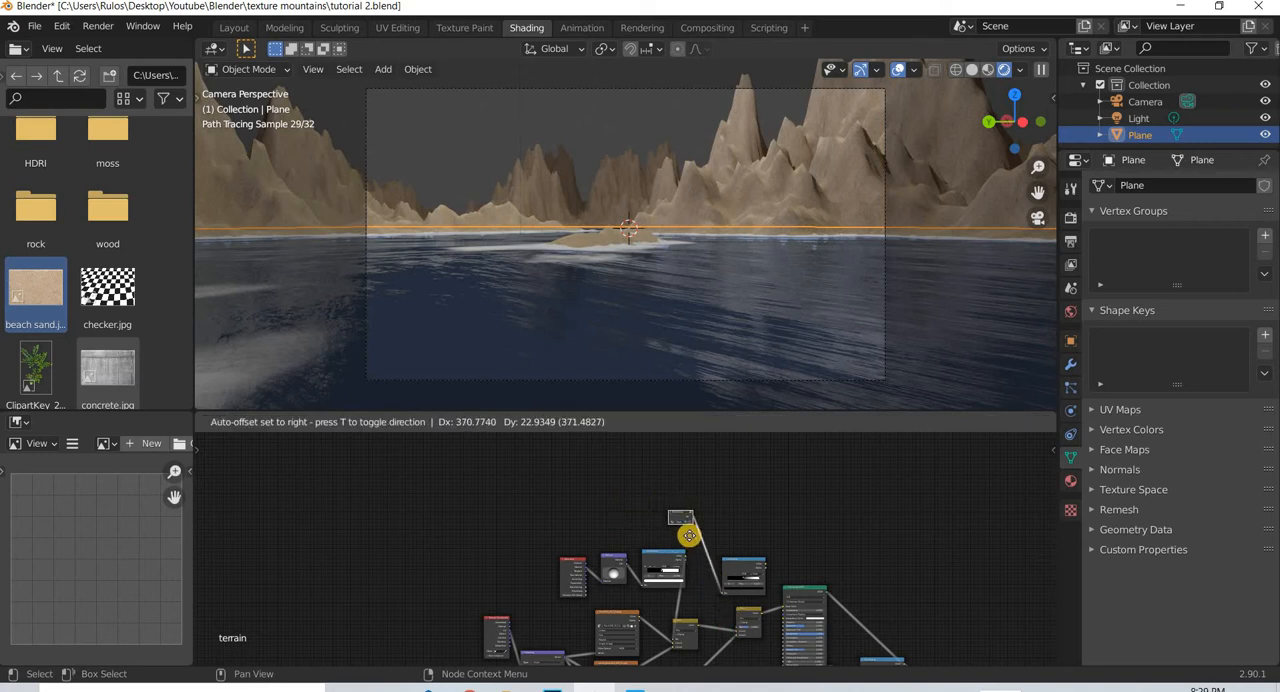
- Position the duplicated ColorRamp above the second Mix node and connect its Color to that node's Fac
middle_click_drag(738, 648, 700, 563)
scroll(700, 563, "up", 2)
middle_click_drag(697, 494, 640, 545)
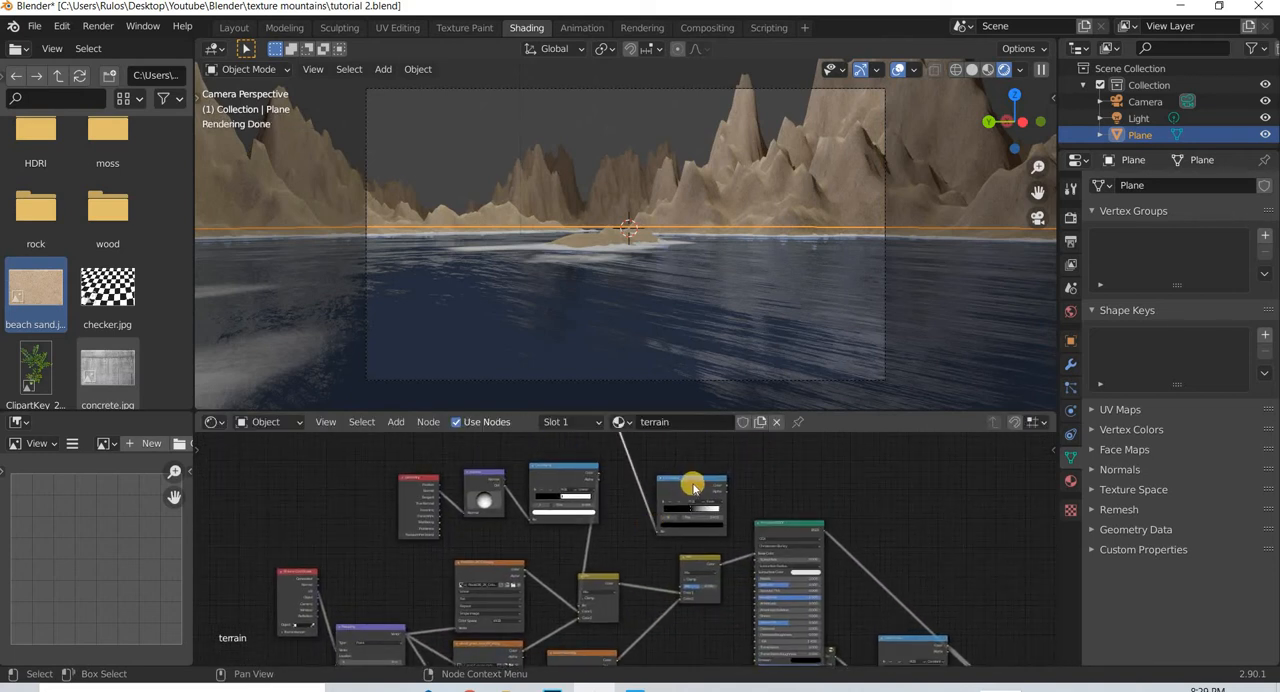
left_click_drag(708, 541, 686, 536)
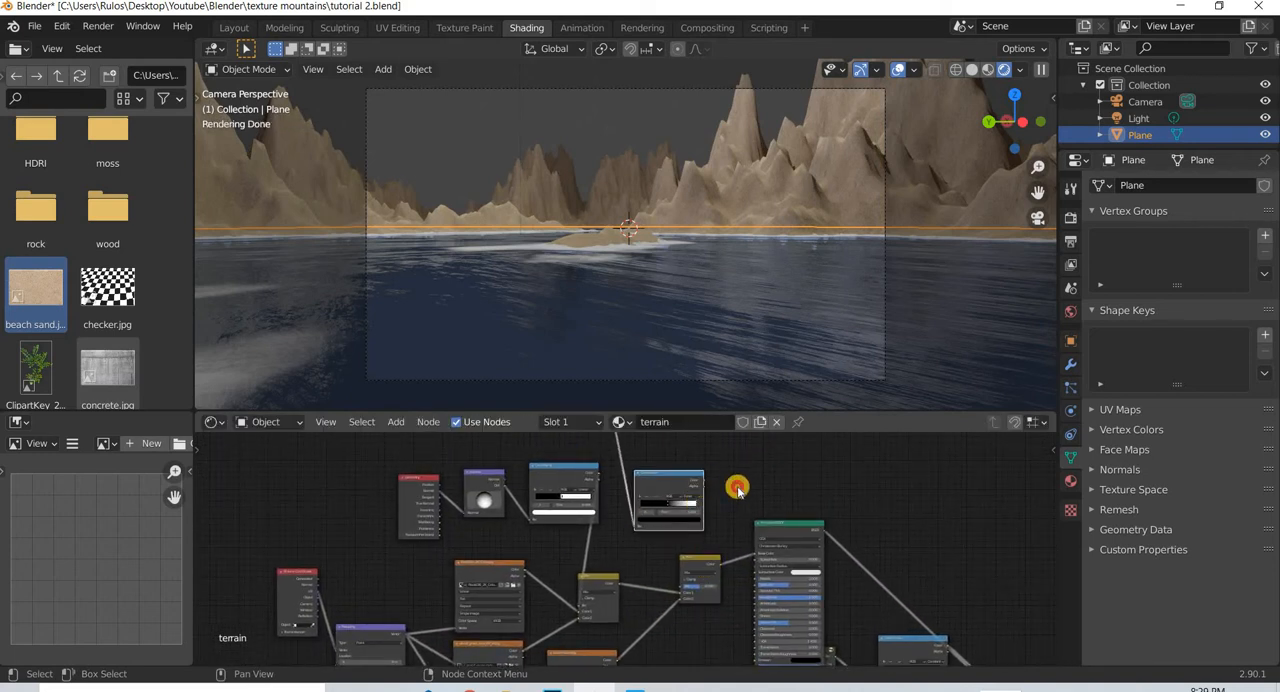
left_click_drag(690, 585, 766, 495)
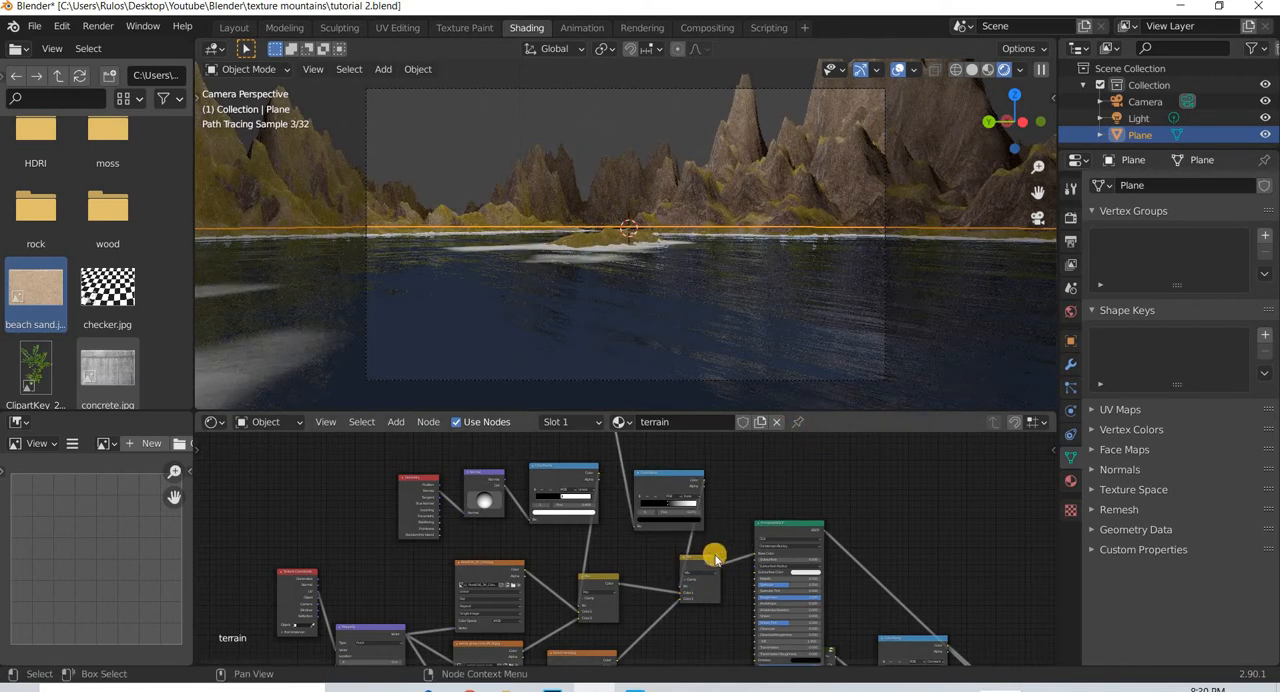
- Feed the height mask ColorRamp's Color directly into the Principled BSDF's Base Color and move the ramp's white stop to 0.540
scroll(670, 537, "up", 3)
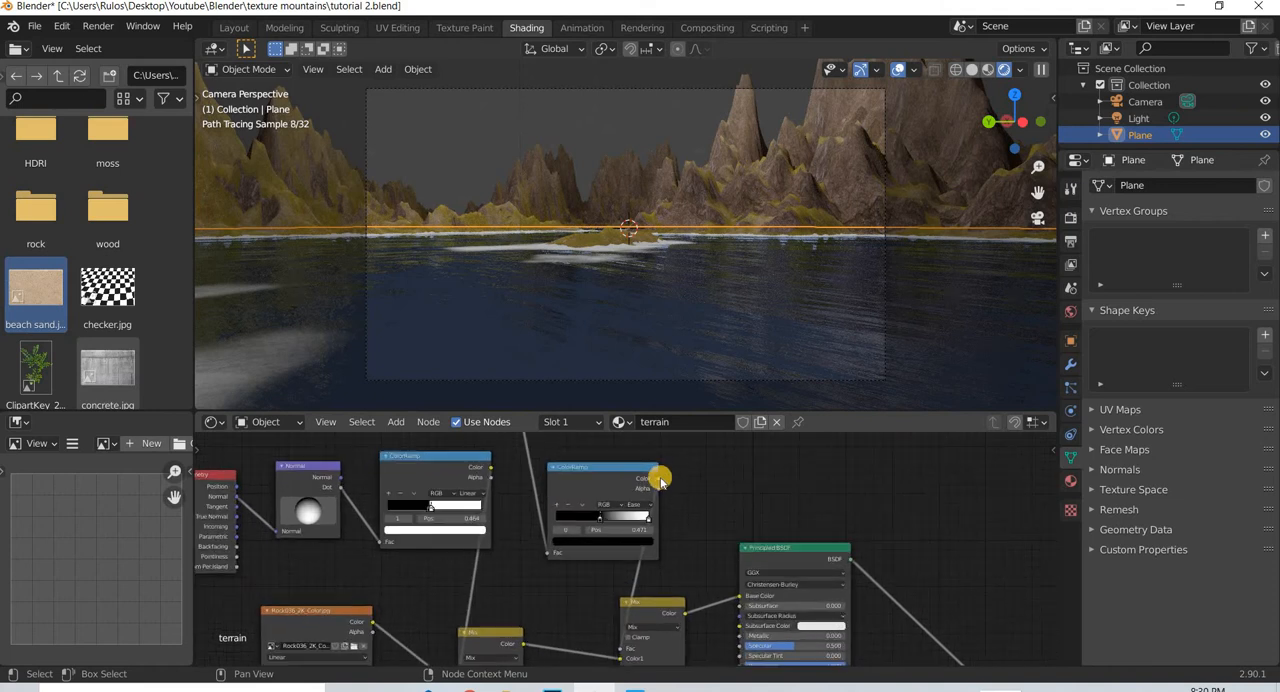
left_click_drag(742, 596, 747, 586)
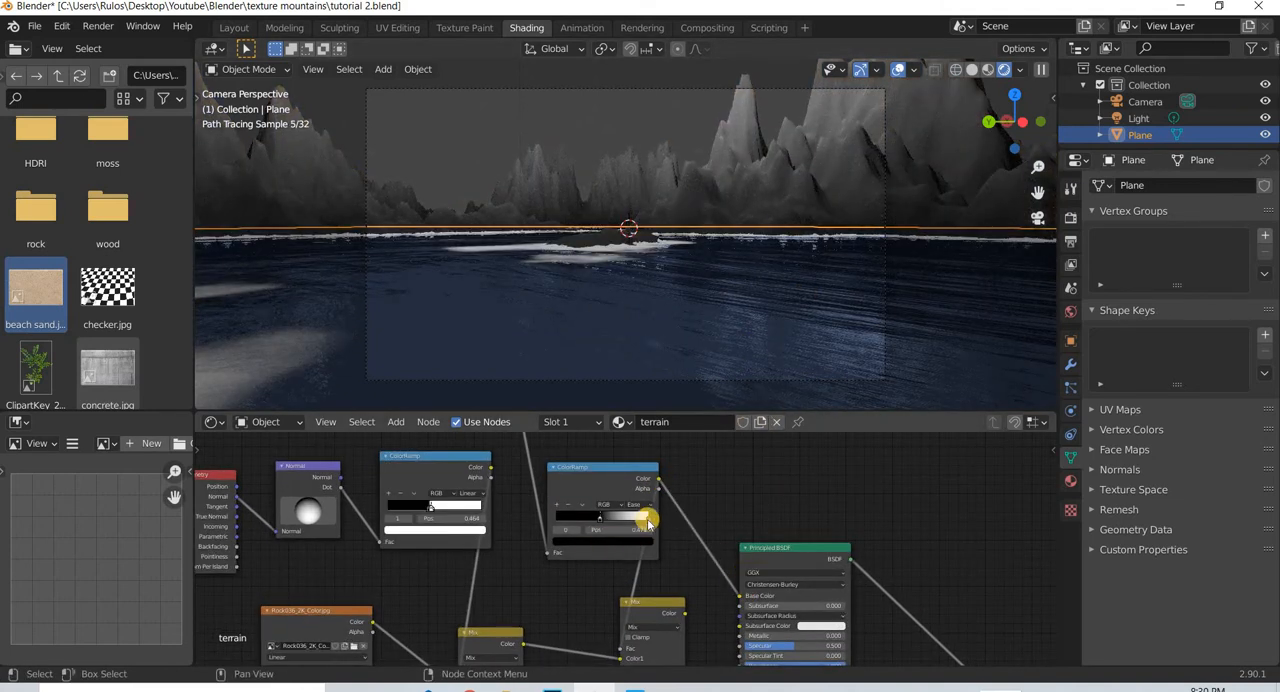
left_click_drag(636, 521, 598, 519)
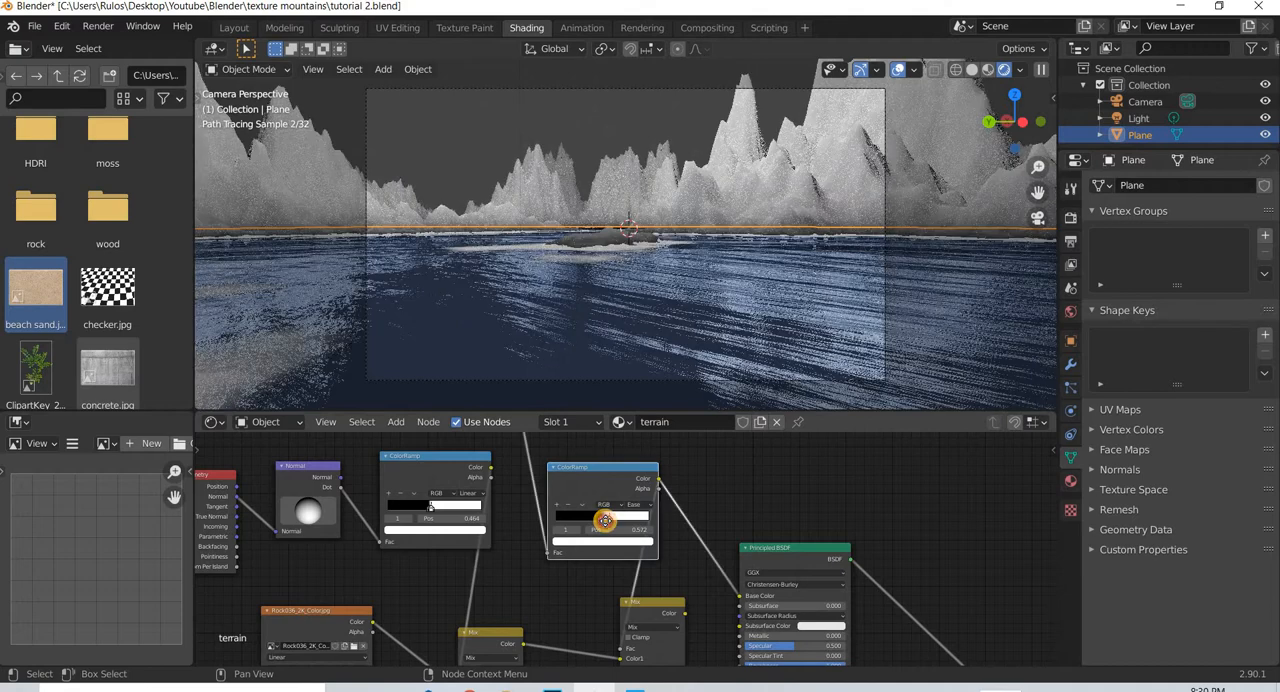
left_click_drag(607, 521, 607, 522)
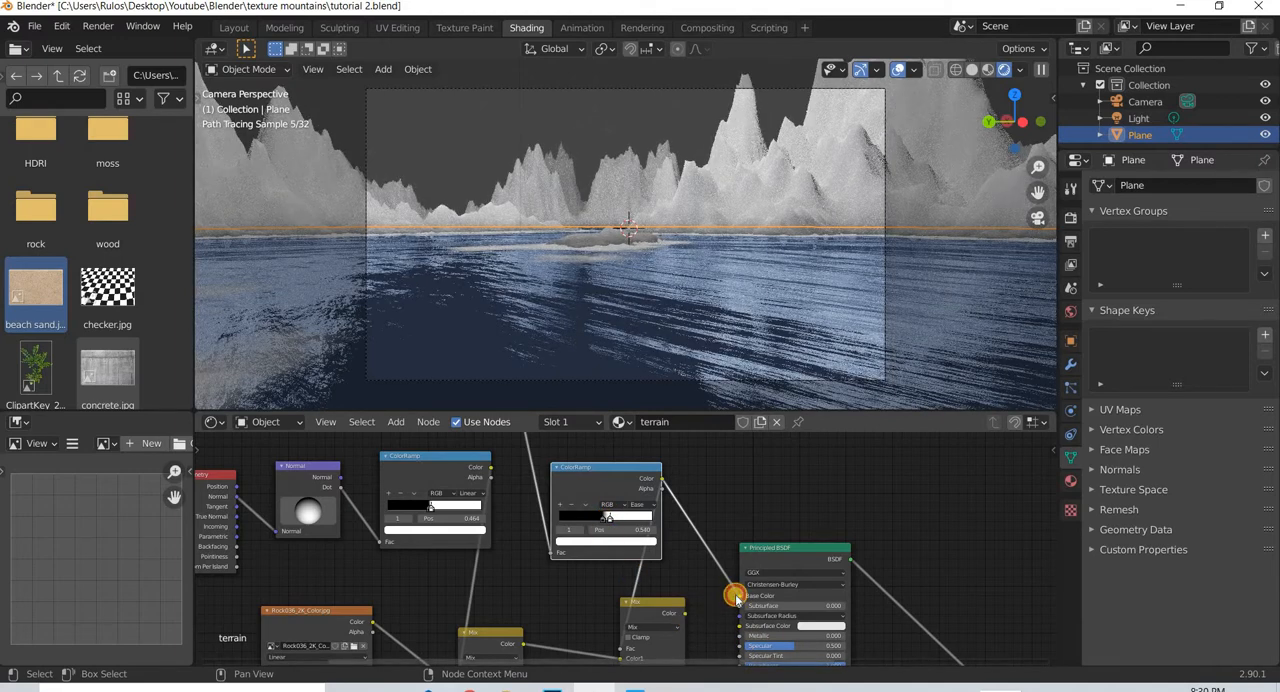
- Reconnect the second Mix node's Color to Base Color and swap the links on its Color1 and Color2 inputs
left_click_drag(737, 597, 686, 357)
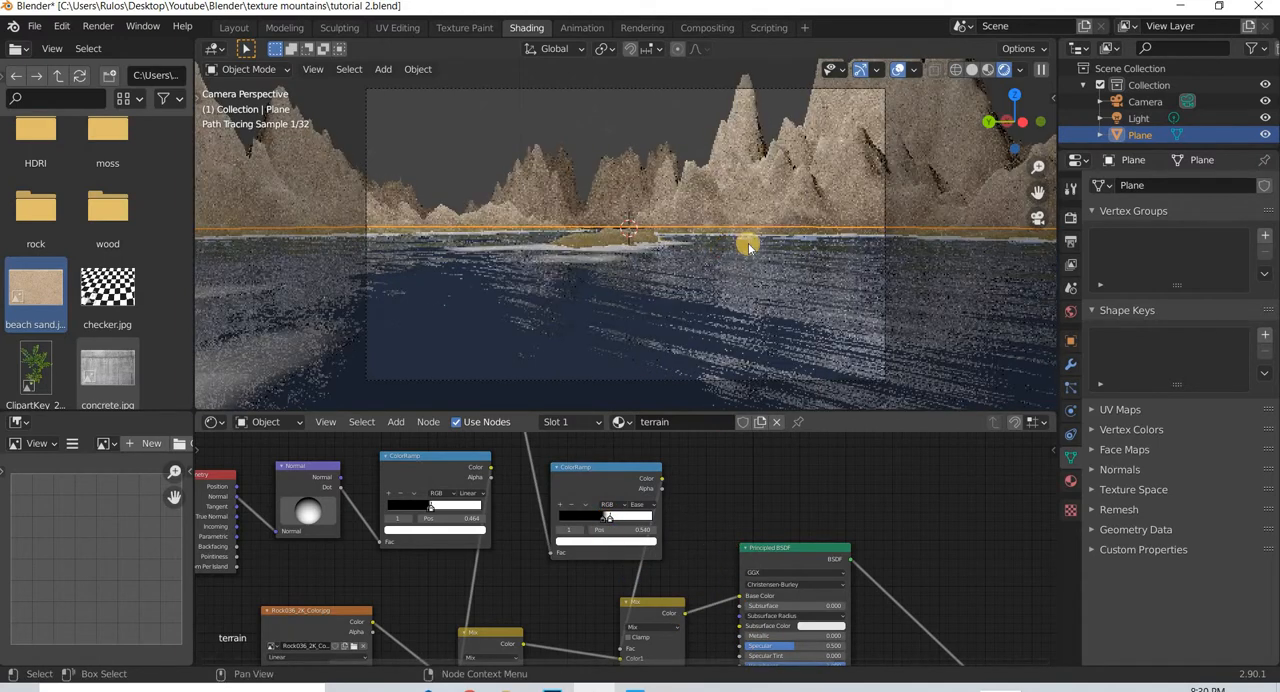
middle_click_drag(649, 585, 692, 515)
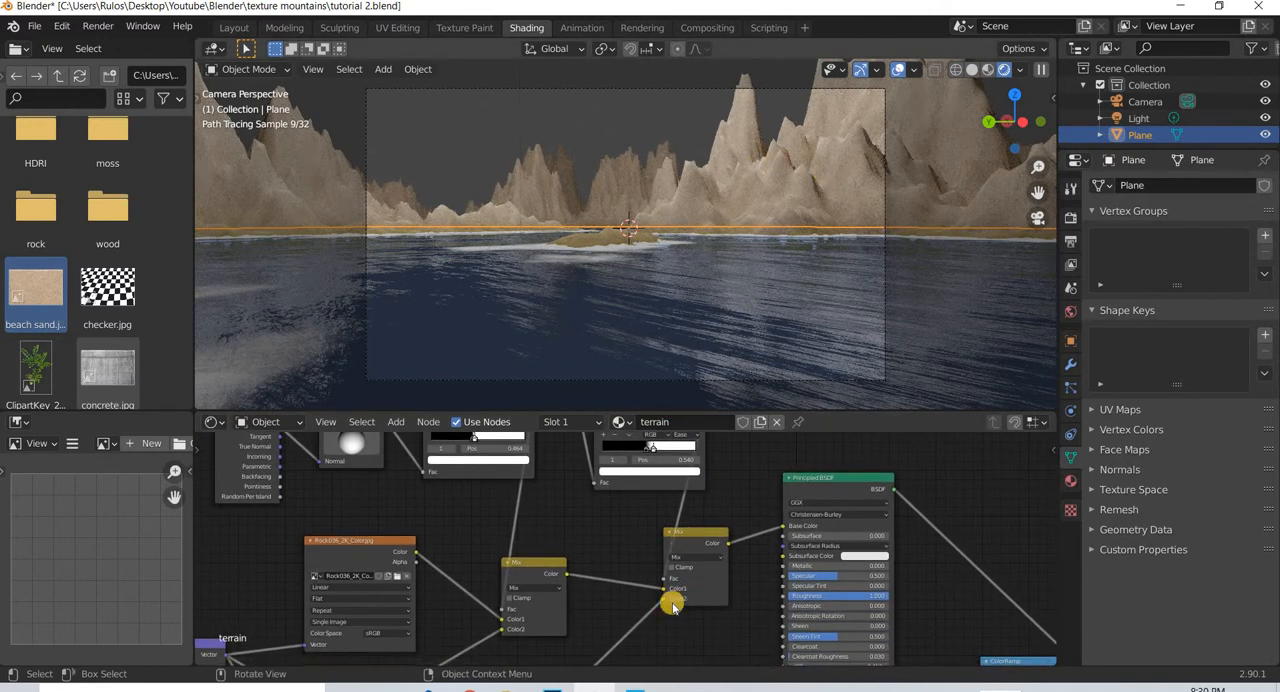
mouse_move(666, 601)
left_mouse_down()
mouse_move(695, 617)
mouse_move(667, 598)
left_mouse_up()
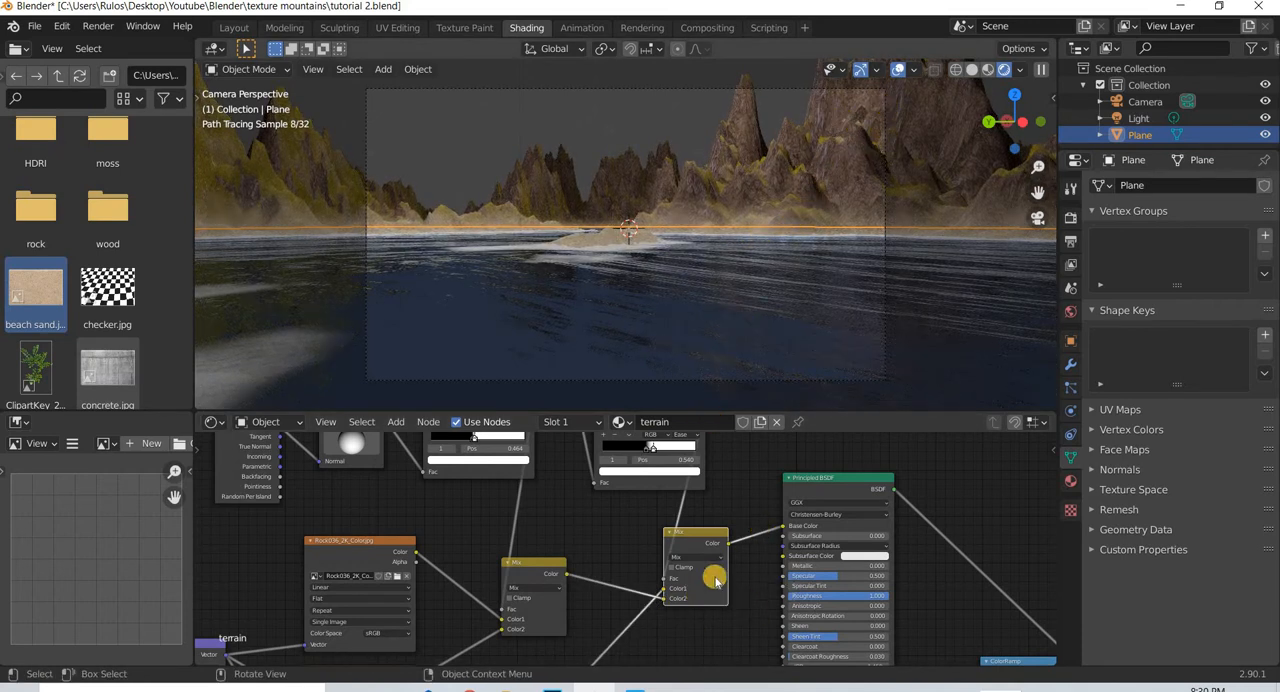
- Tighten the height mask ColorRamp by setting its white stop to 0.500 and its black stop to 0.475
scroll(654, 537, "up", 3)
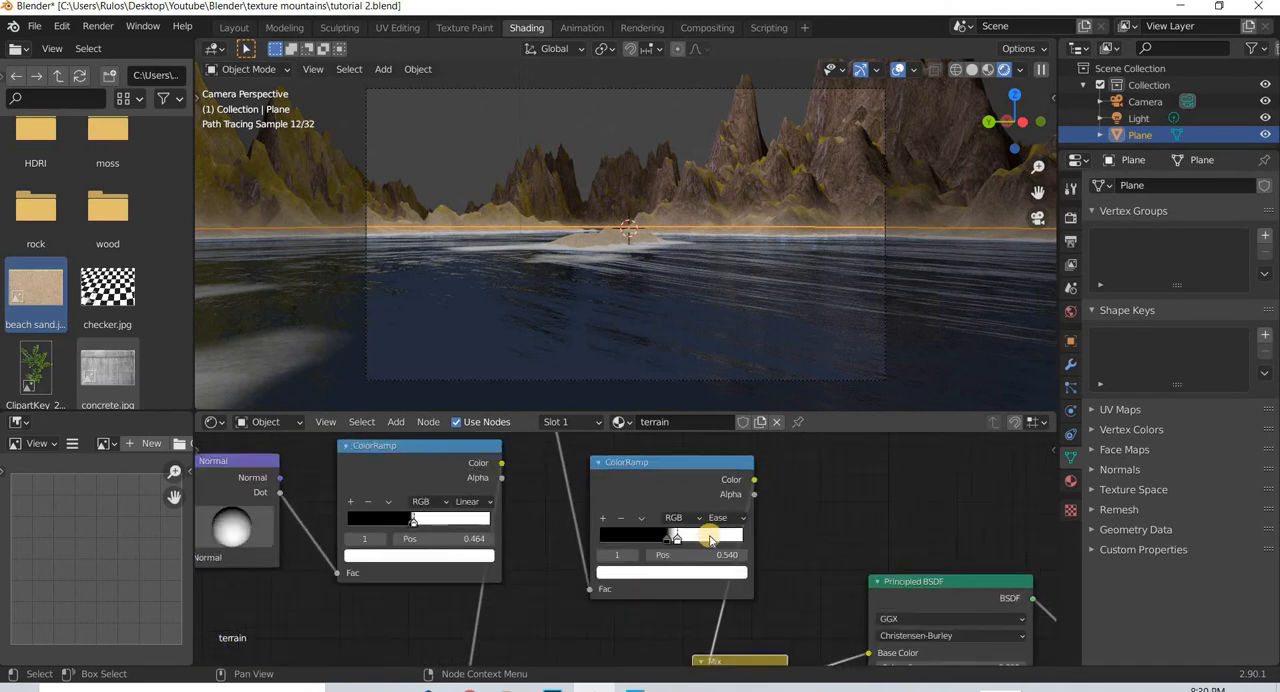
scroll(710, 540, "up", 2)
left_click_drag(707, 537, 701, 538)
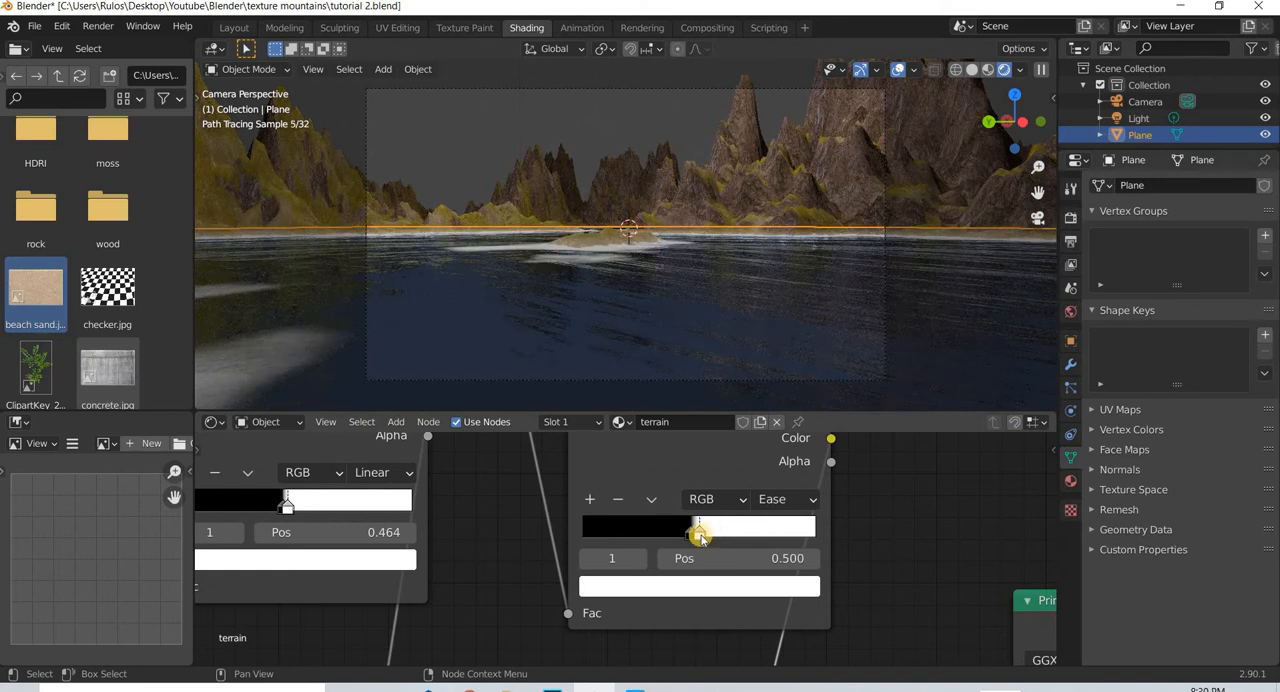
left_click_drag(698, 537, 698, 535)
left_click(695, 537)
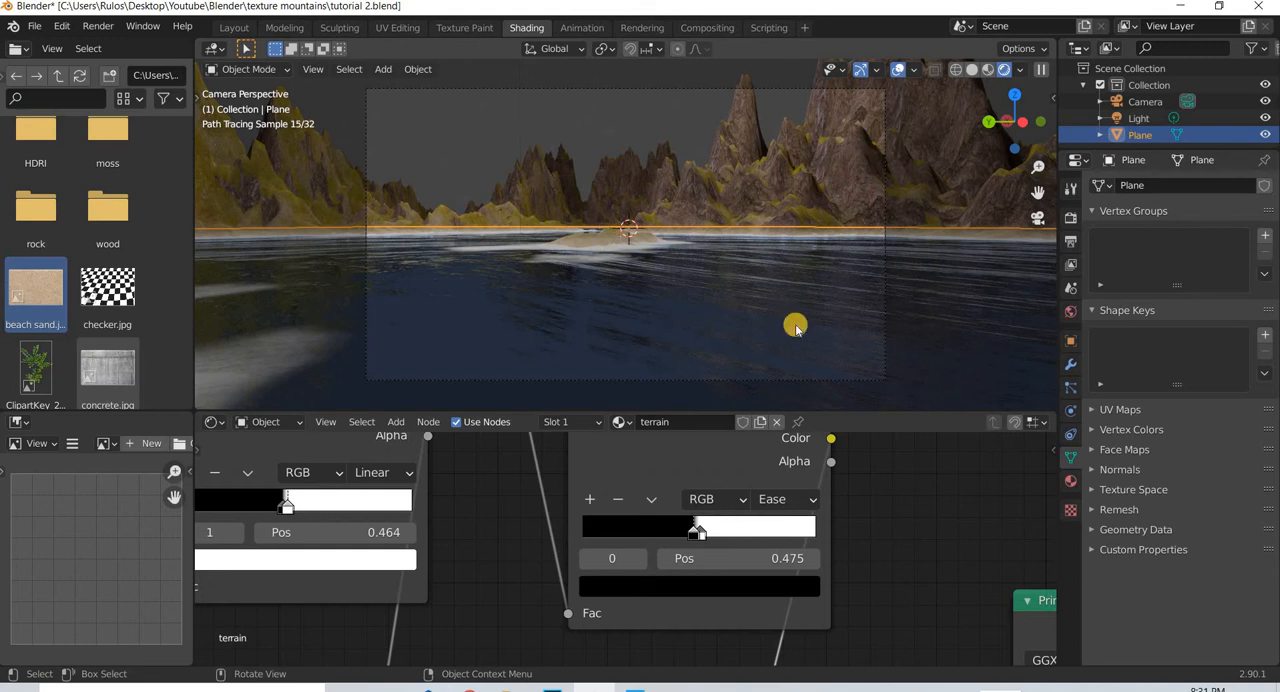
- Move the second Mix node closer to the first one, leaving room before the Principled BSDF
scroll(606, 540, "down", 6)
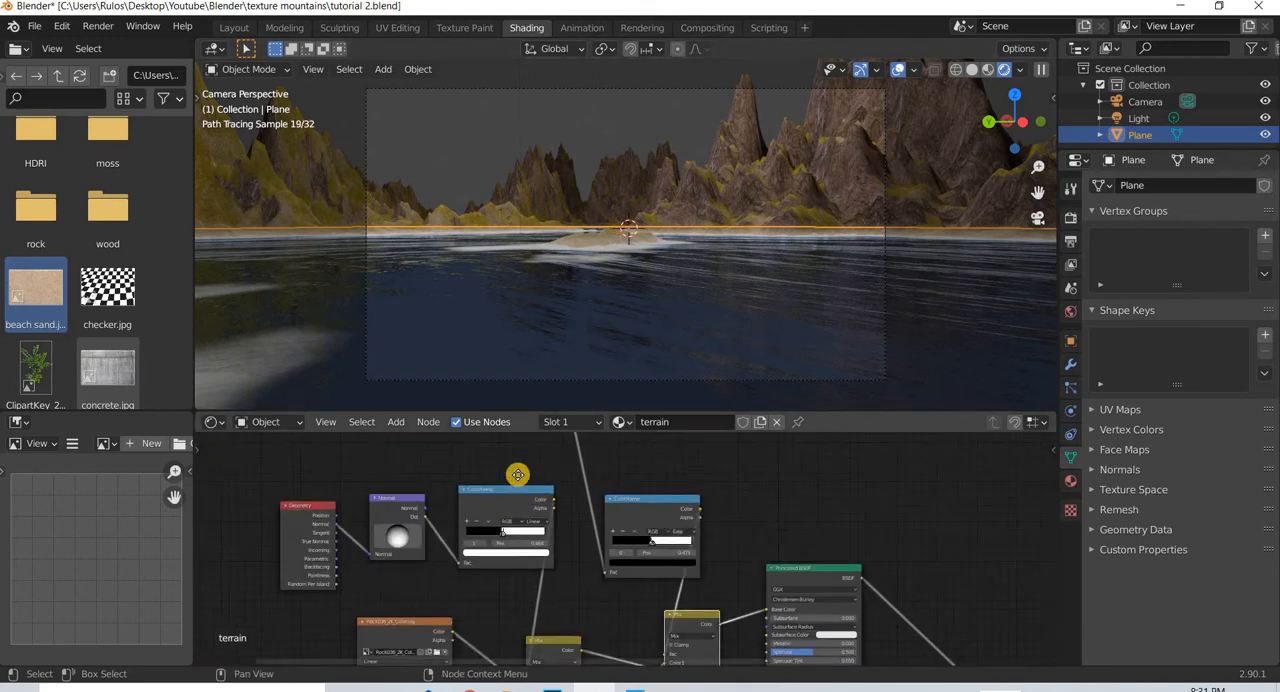
middle_click_drag(538, 557, 505, 515)
scroll(558, 567, "up", 5)
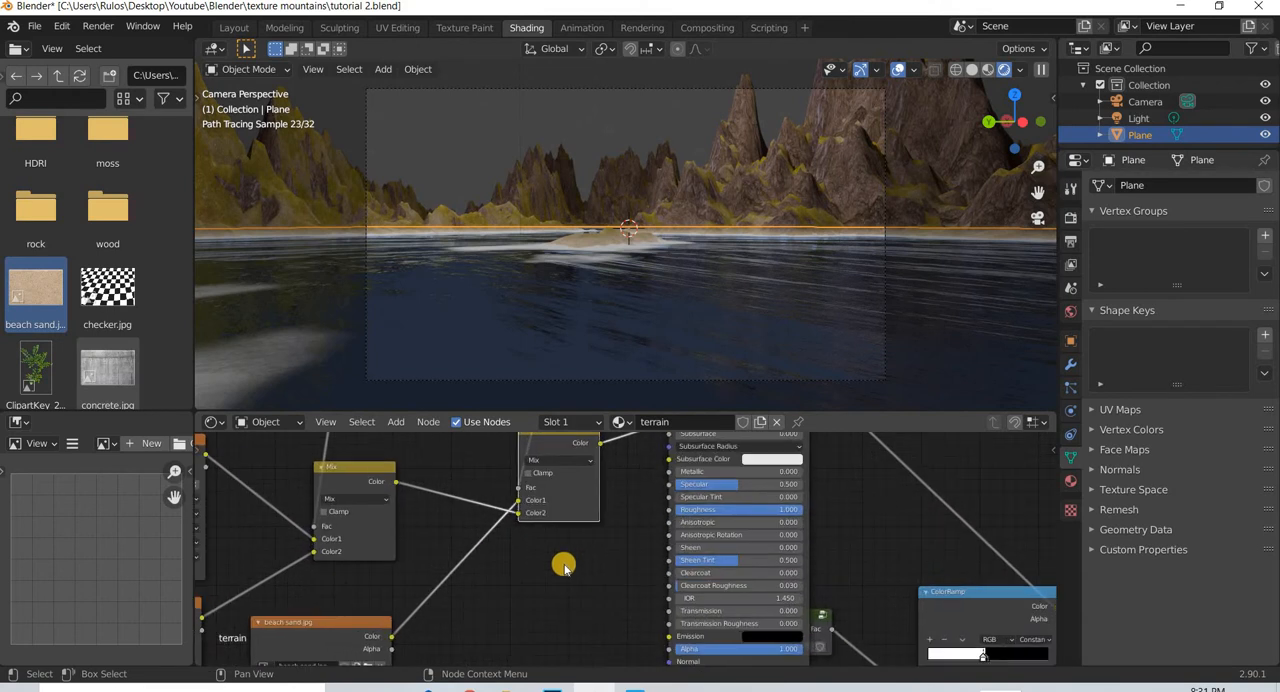
scroll(565, 564, "down", 6)
scroll(594, 497, "down", 2)
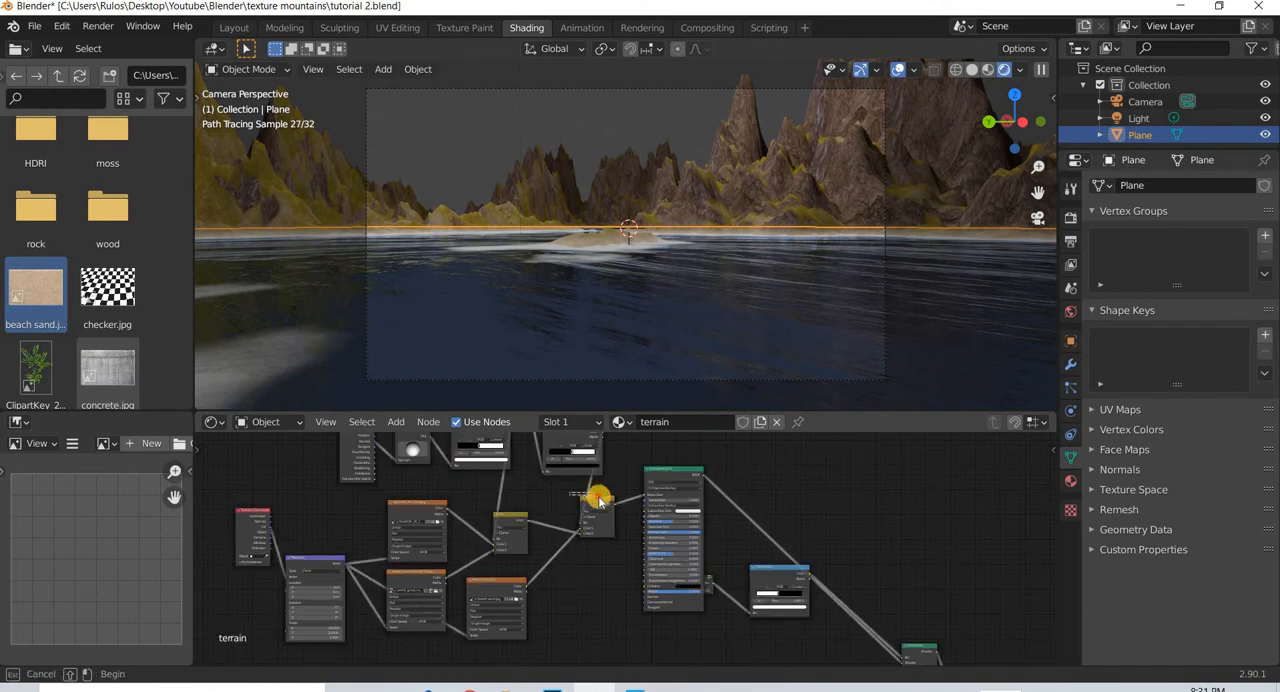
left_click_drag(598, 497, 574, 497)
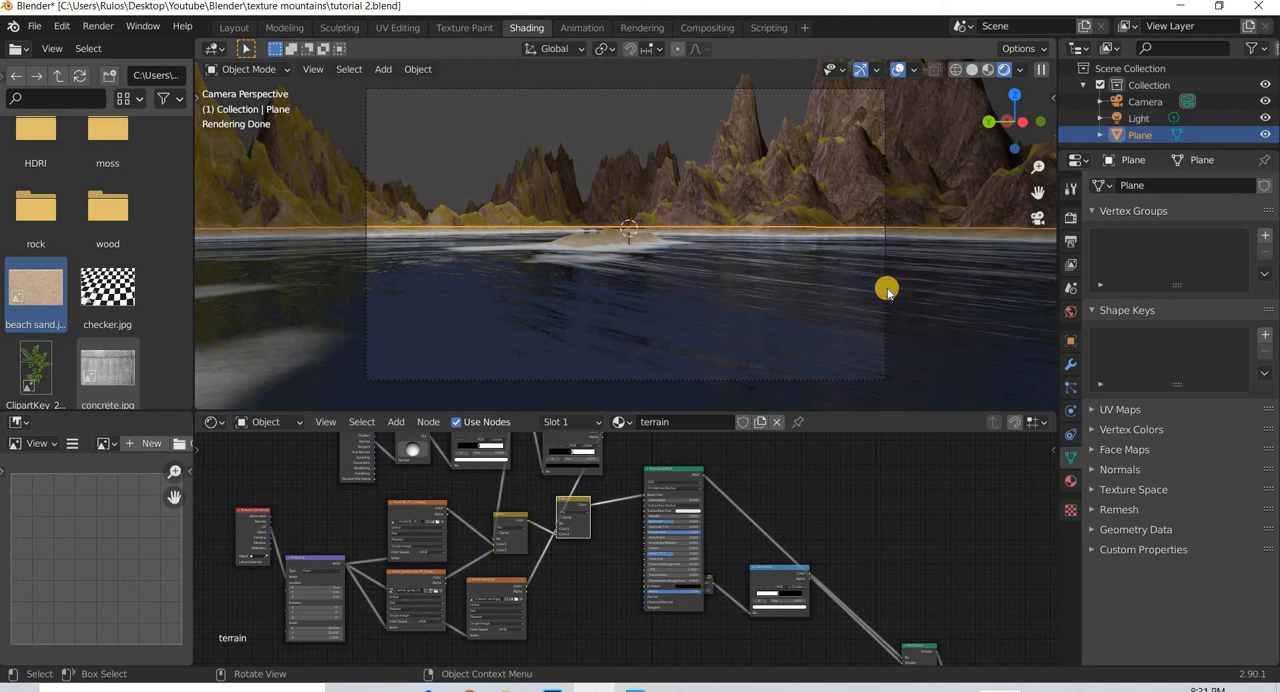
- Leave the camera view and examine the sand texture up close along the shoreline
left_click(759, 380)
key("n")
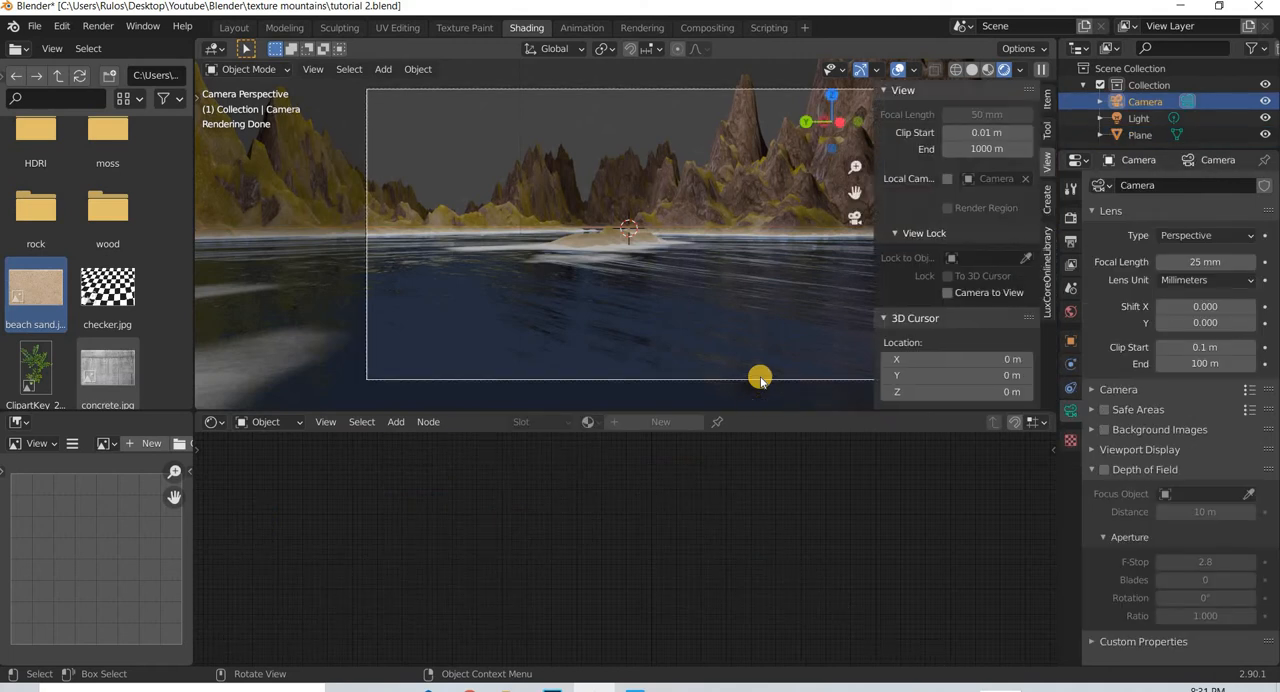
key("n")
middle_click_drag(700, 351, 533, 368)
scroll(530, 365, "up", 6)
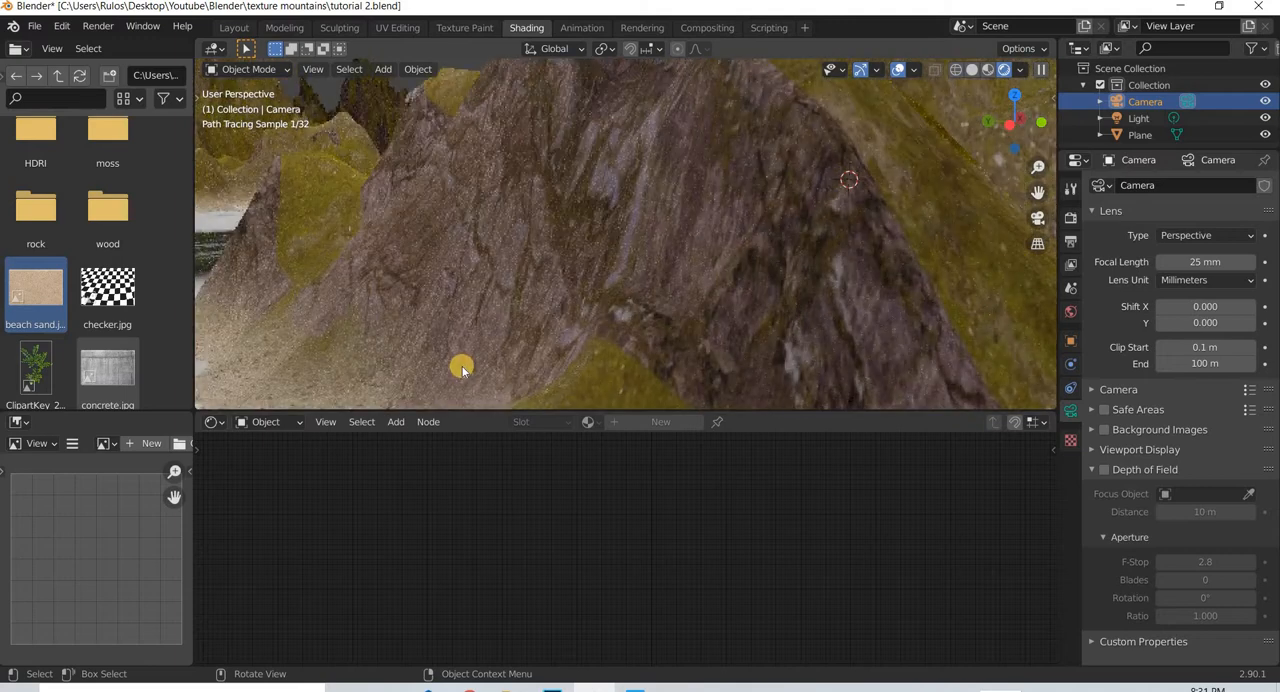
middle_click_drag(585, 310, 547, 308, "shift")
scroll(547, 308, "down", 1)
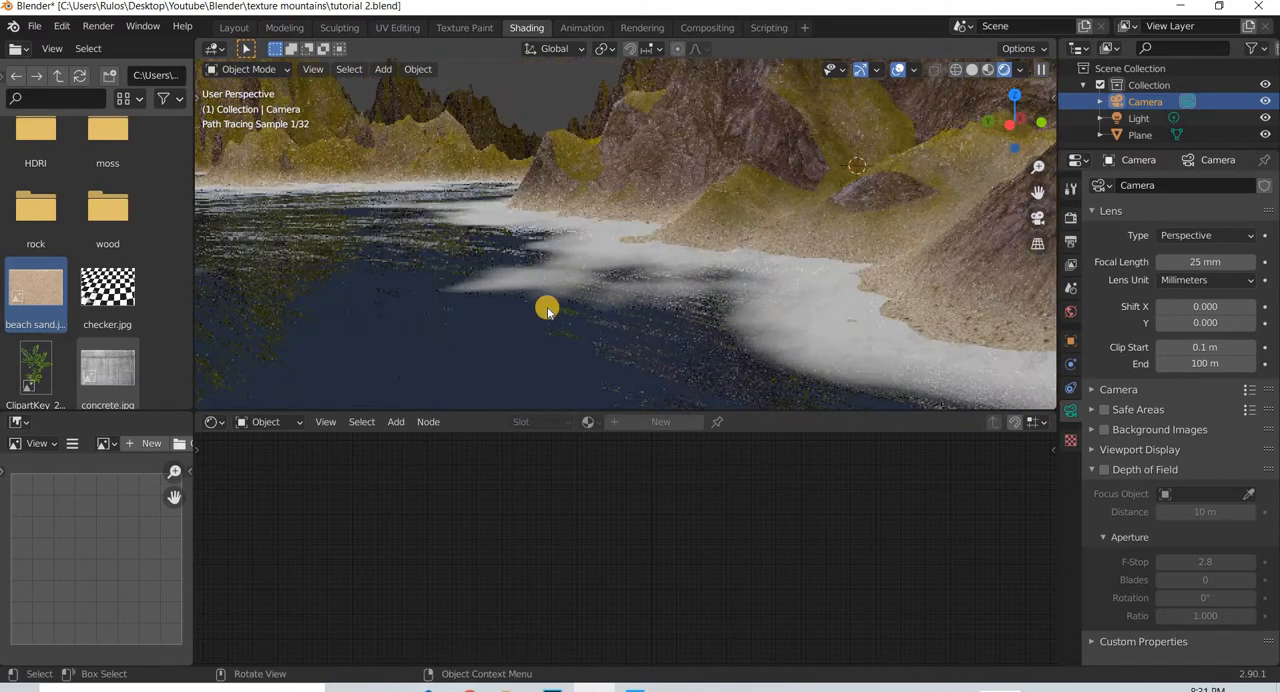
scroll(547, 308, "up", 1)
- Select the terrain plane and insert a duplicate of the second Mix node between that node and the Principled BSDF's Base Color
left_click(492, 365)
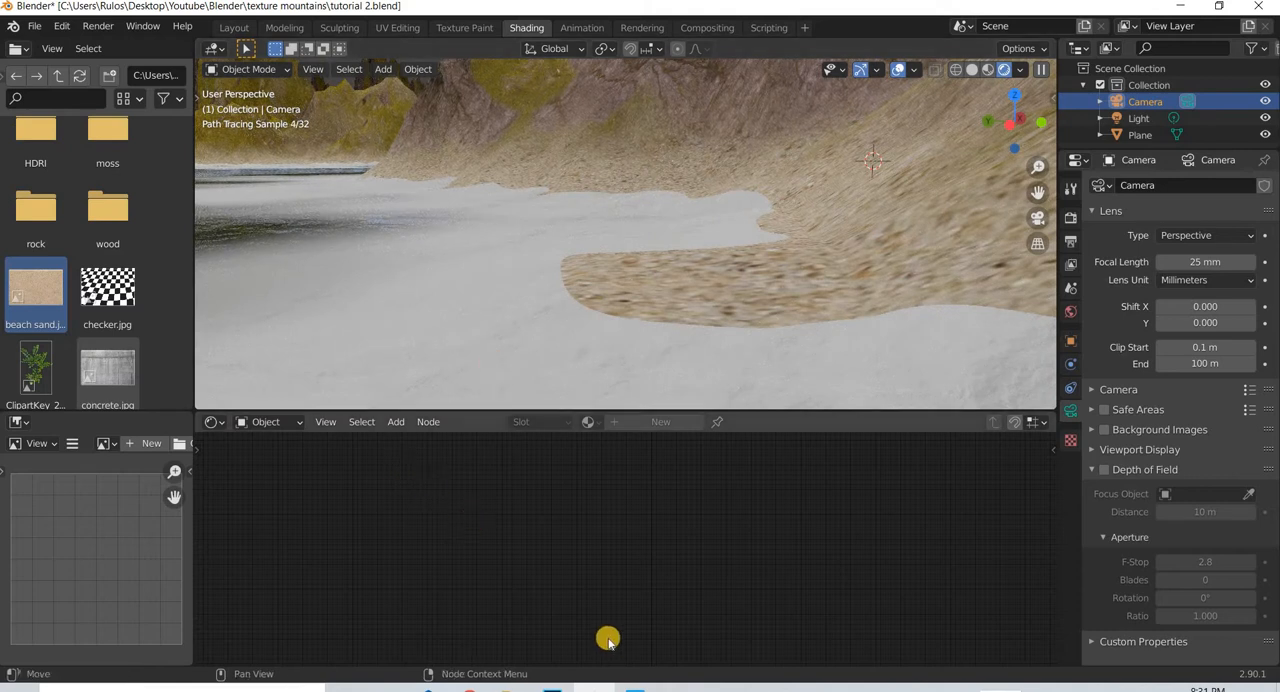
scroll(592, 620, "up", 2)
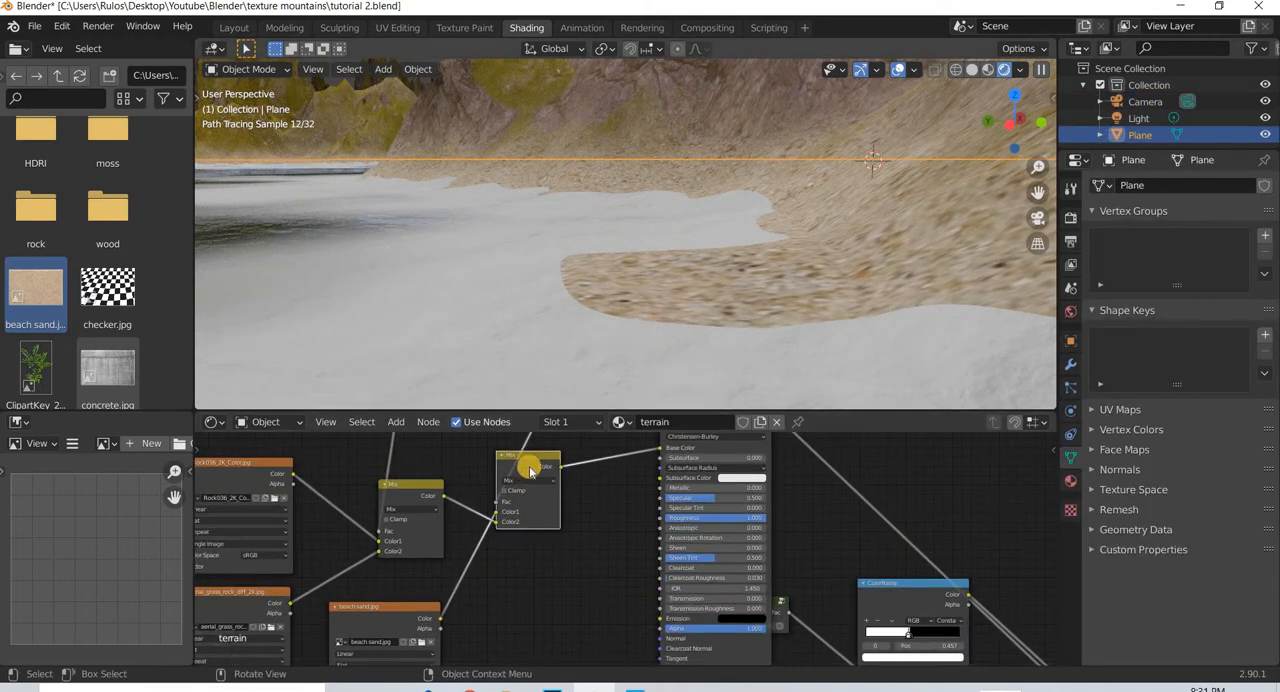
left_click_drag(526, 460, 510, 465)
key("shift+d")
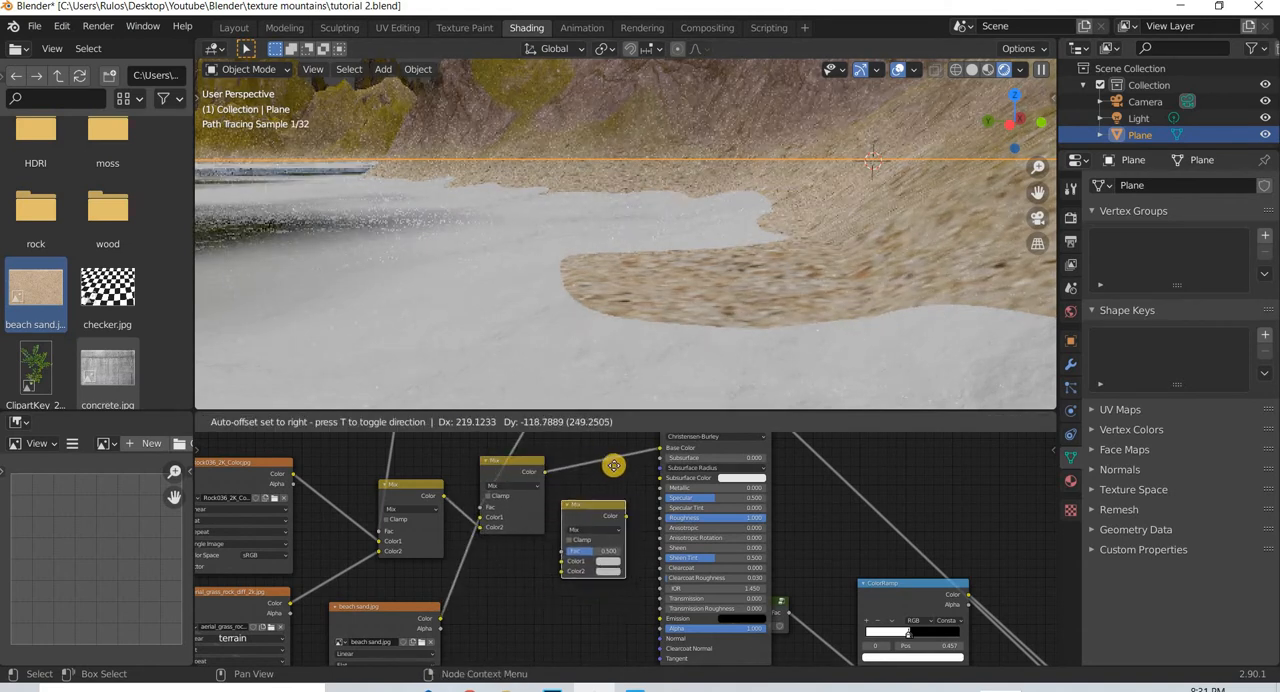
left_click(648, 520)
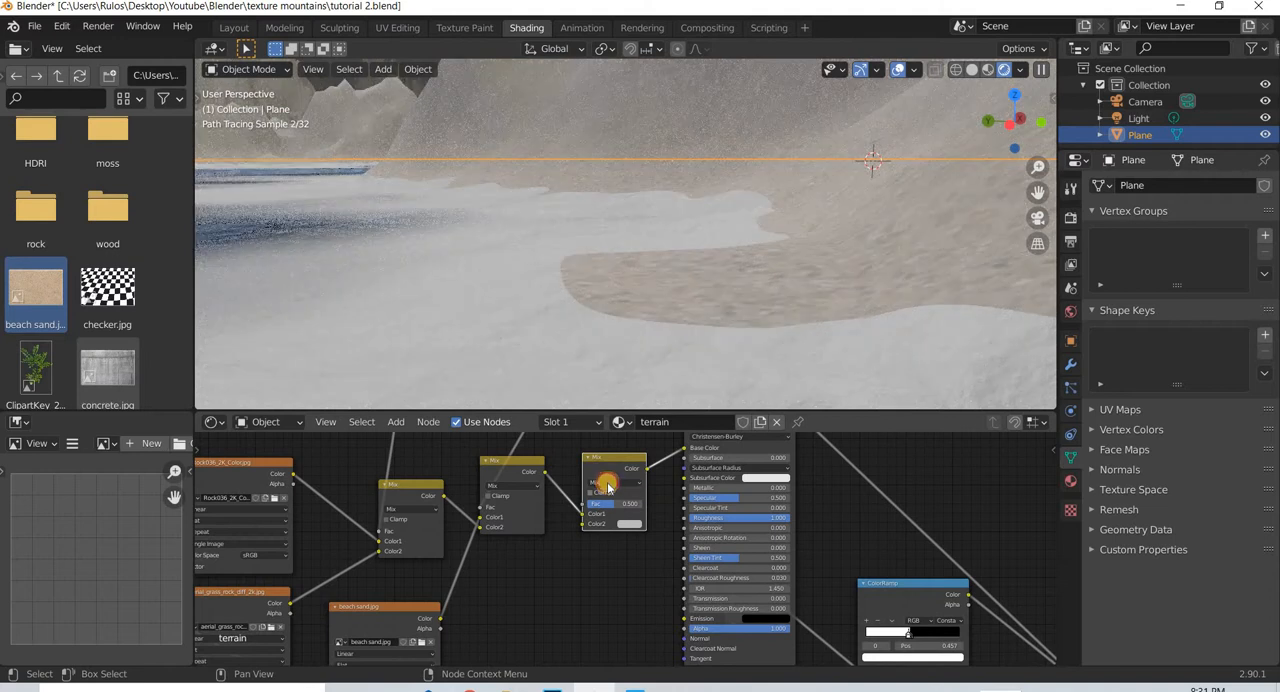
- Set the new Mix node's blending mode to Multiply
left_click(612, 482)
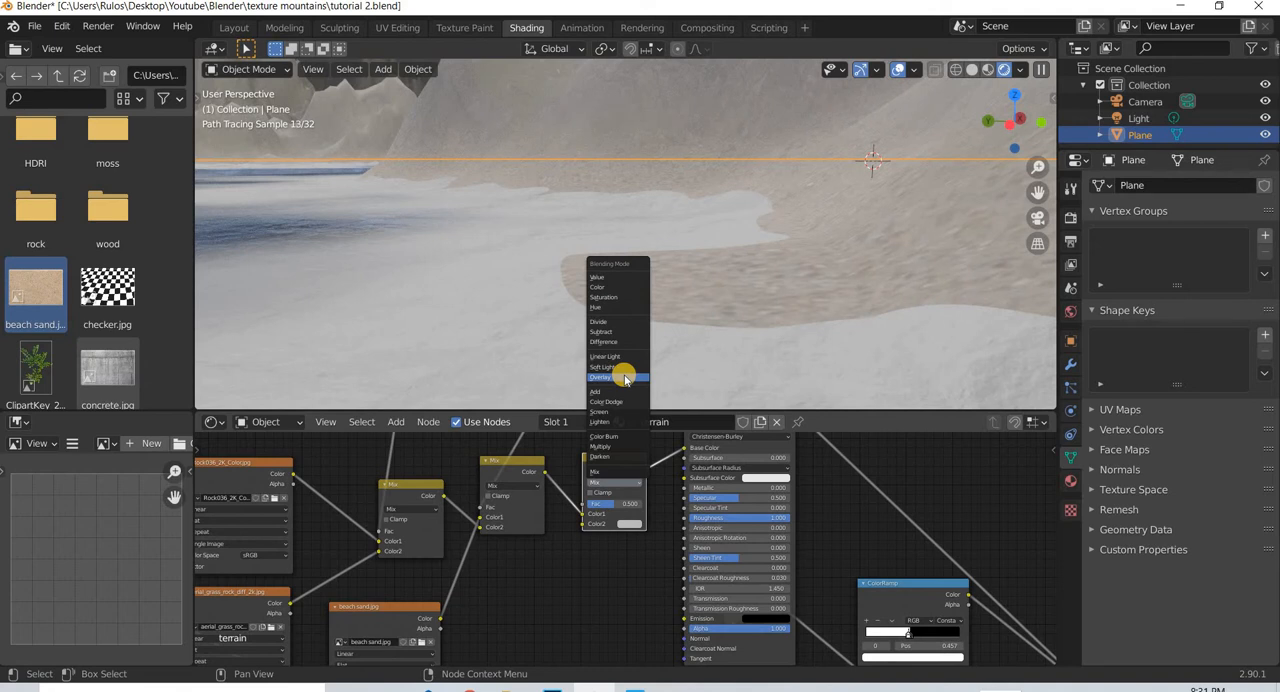
left_click(614, 447)
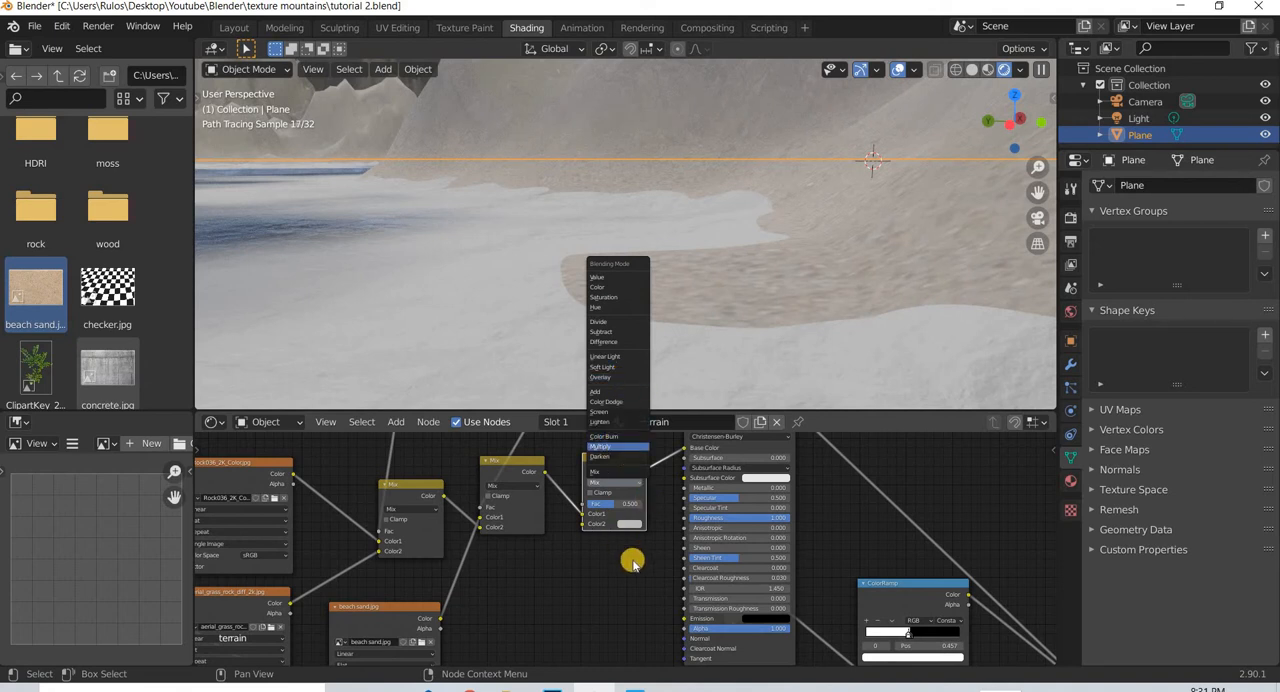
scroll(640, 615, "down", 5)
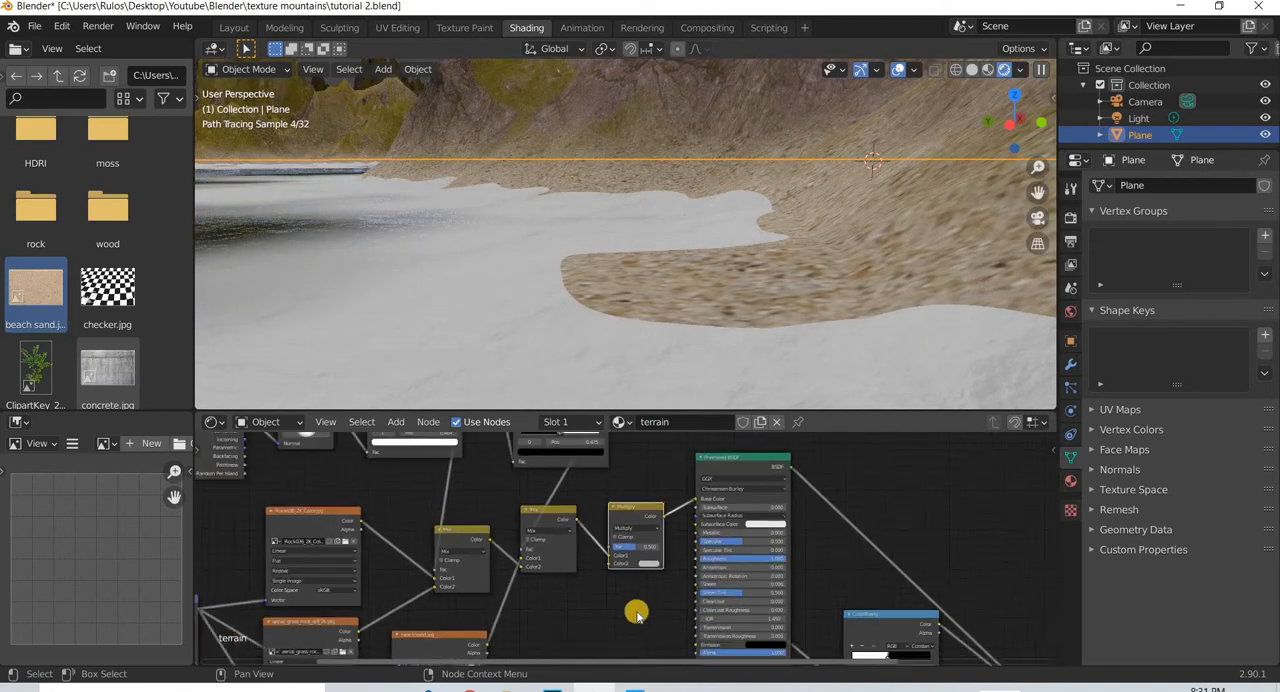
- Move the sand mask's ColorRamp higher above the Mix nodes and place its NodeGroup right beside it
middle_click_drag(548, 478, 560, 542)
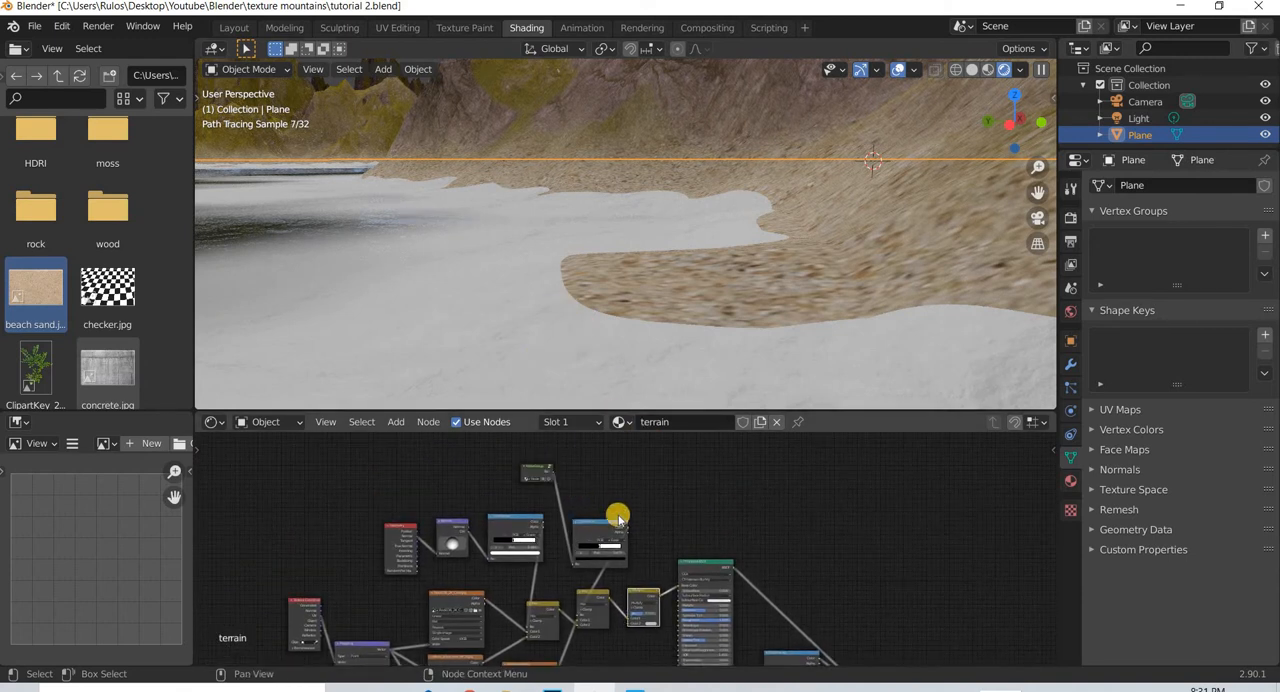
scroll(640, 534, "up", 2)
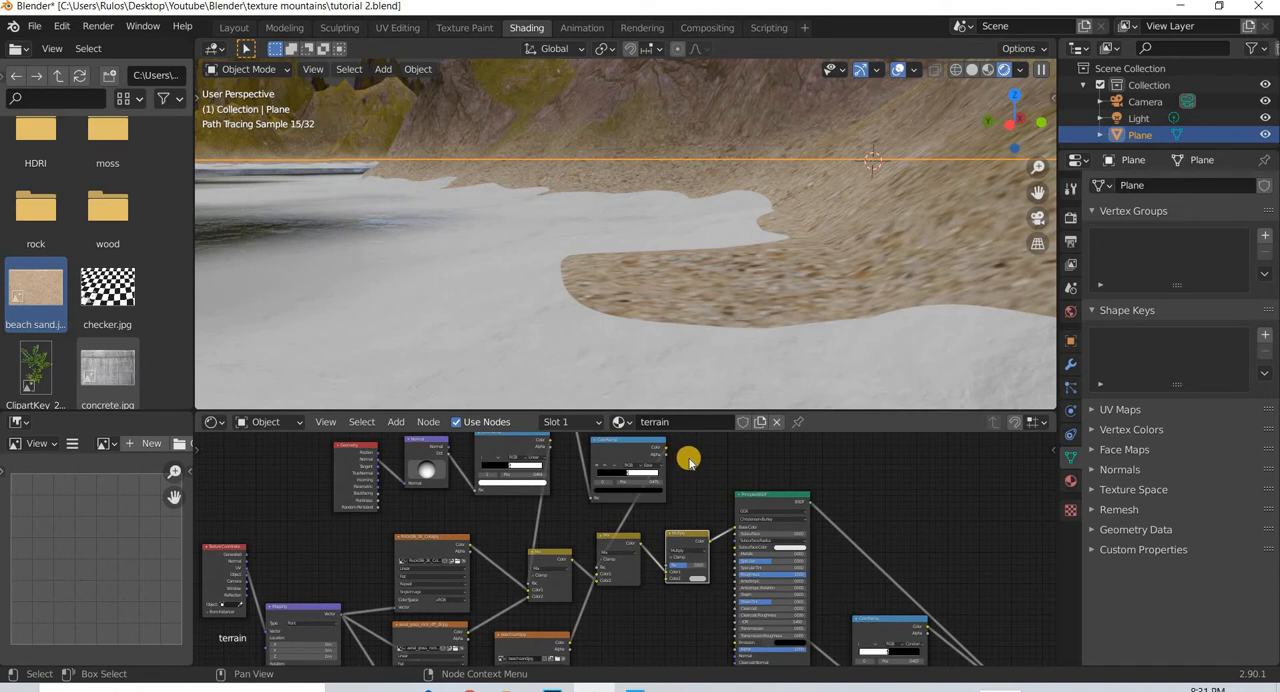
scroll(688, 460, "down", 2)
left_click_drag(618, 483, 652, 457)
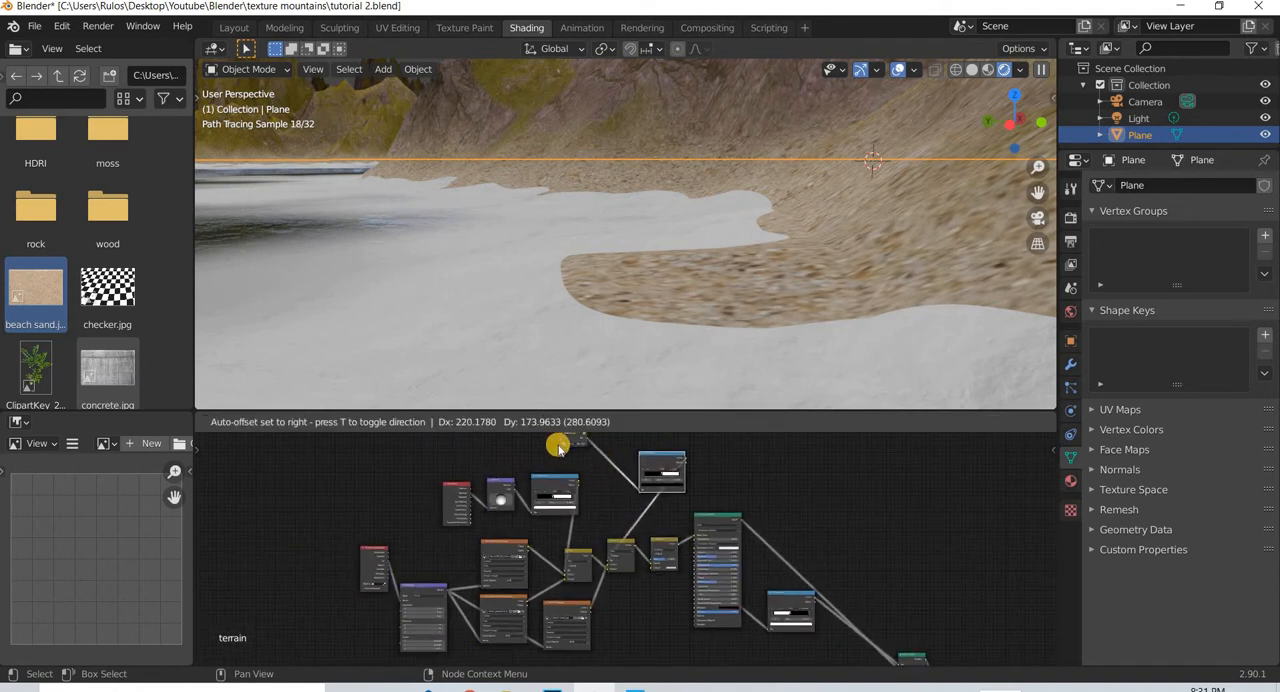
middle_click_drag(566, 437, 544, 467)
key("g")
left_click(646, 489)
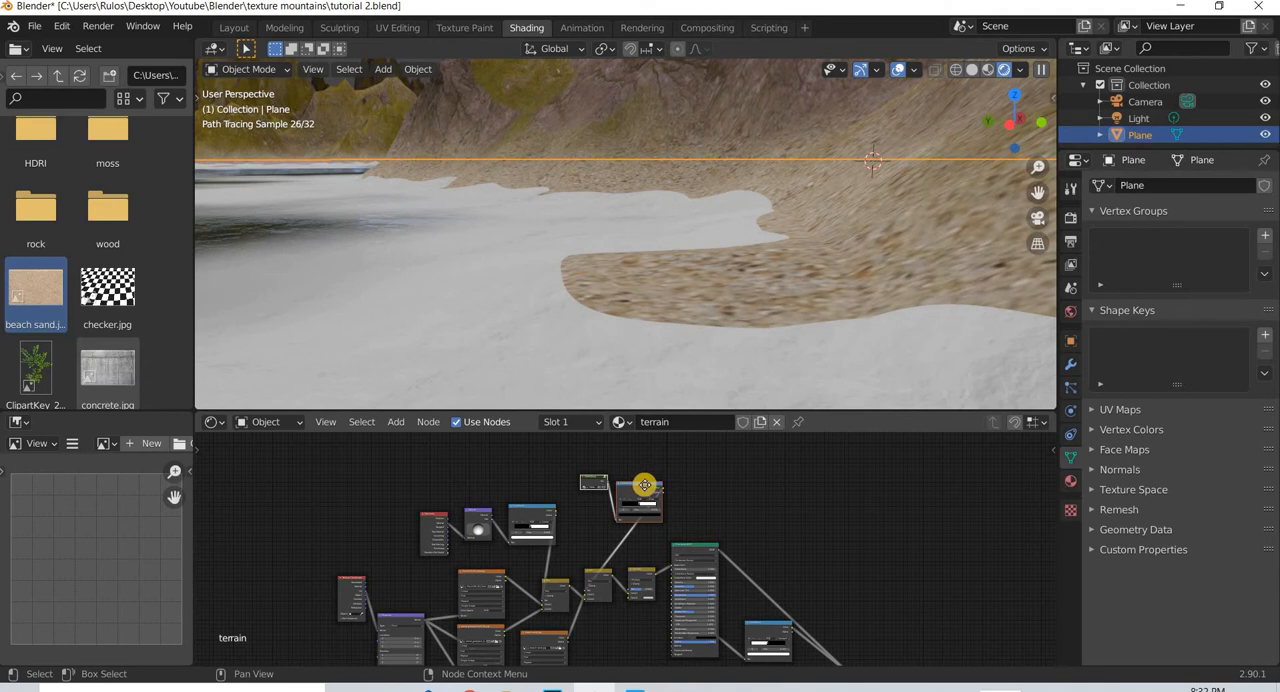
- Duplicate the sand mask's NodeGroup and ColorRamp and place the copy below the Multiply node, beside the beach sand.jpg texture
key("shift+d")
left_click(642, 640)
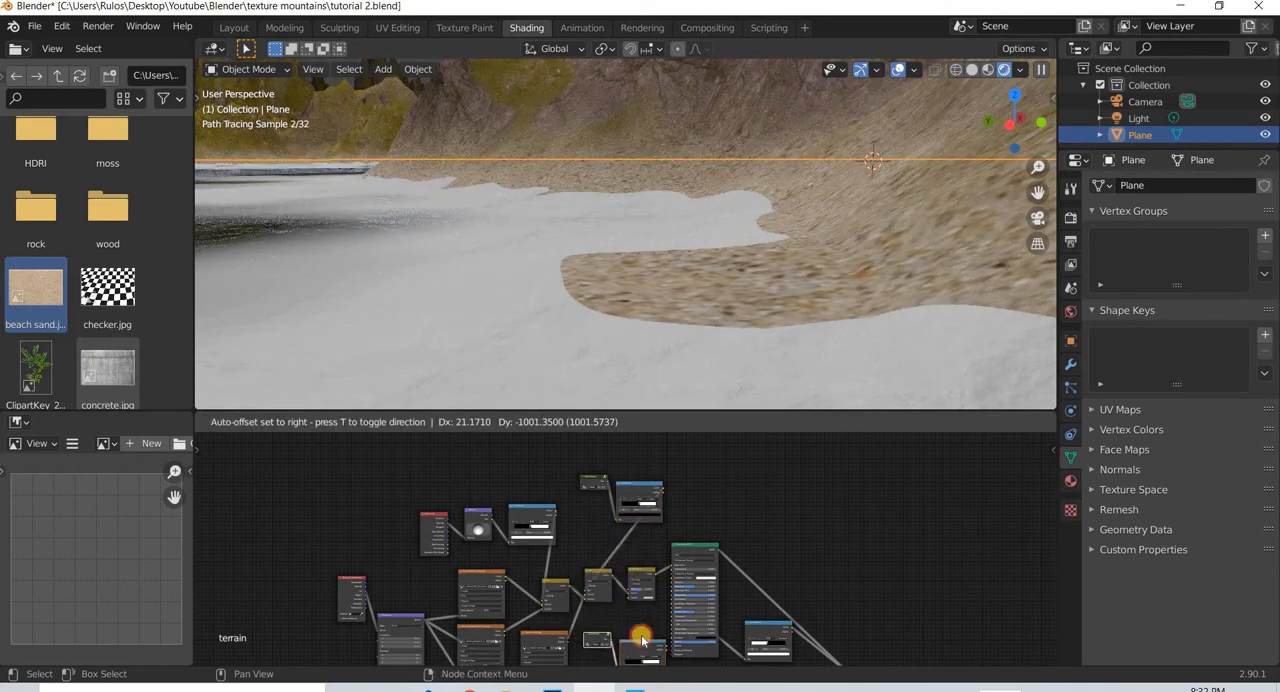
scroll(611, 523, "up", 4)
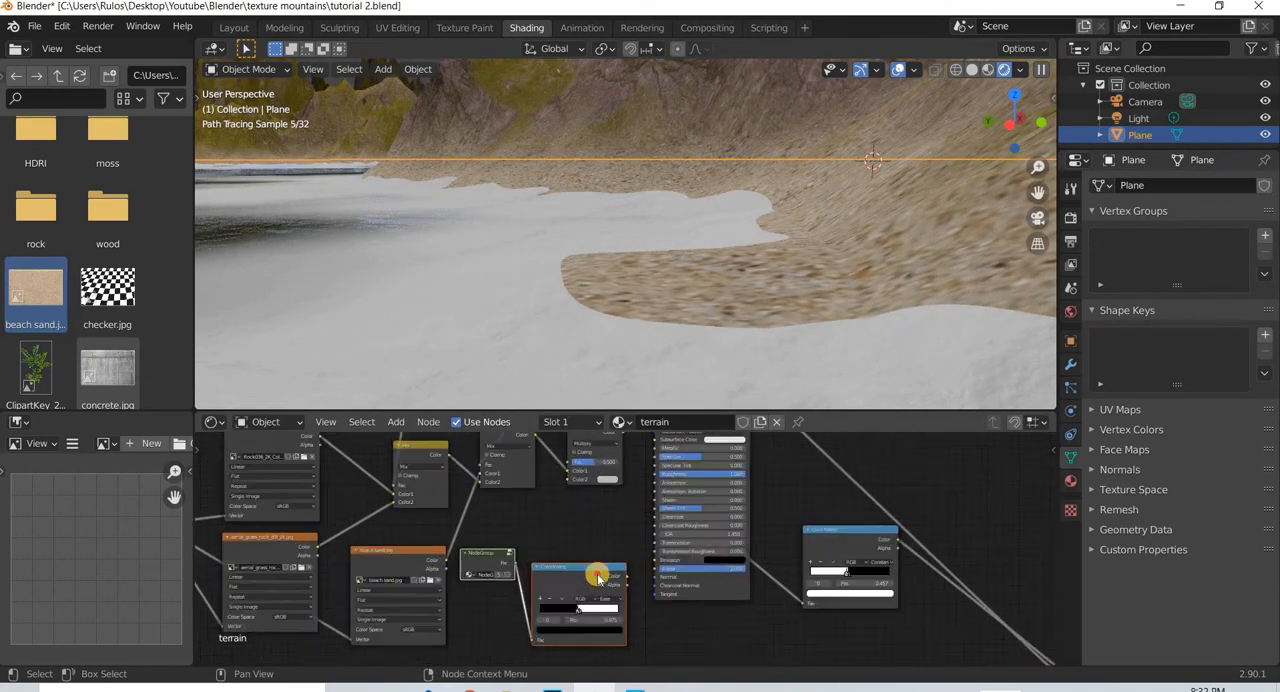
scroll(598, 577, "up", 1)
key("g")
left_click(635, 580)
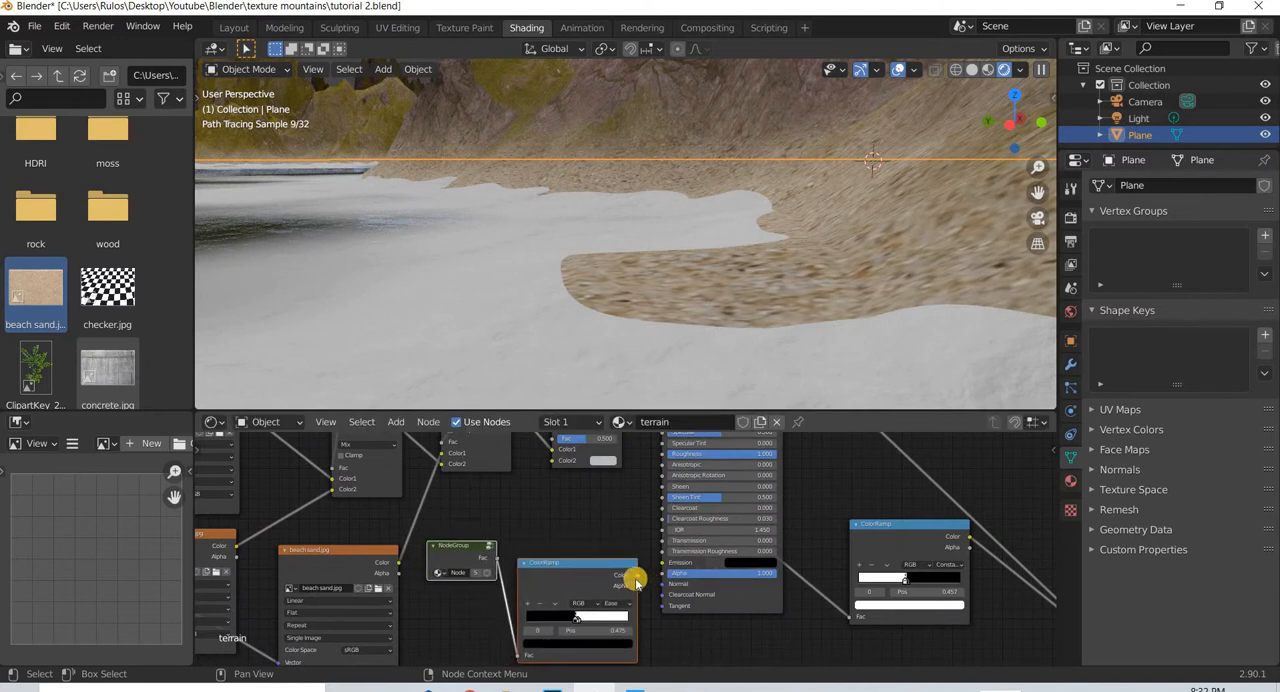
- Connect the duplicated ColorRamp's Color output to the Multiply node's Color2 input
left_click_drag(552, 460, 557, 490)
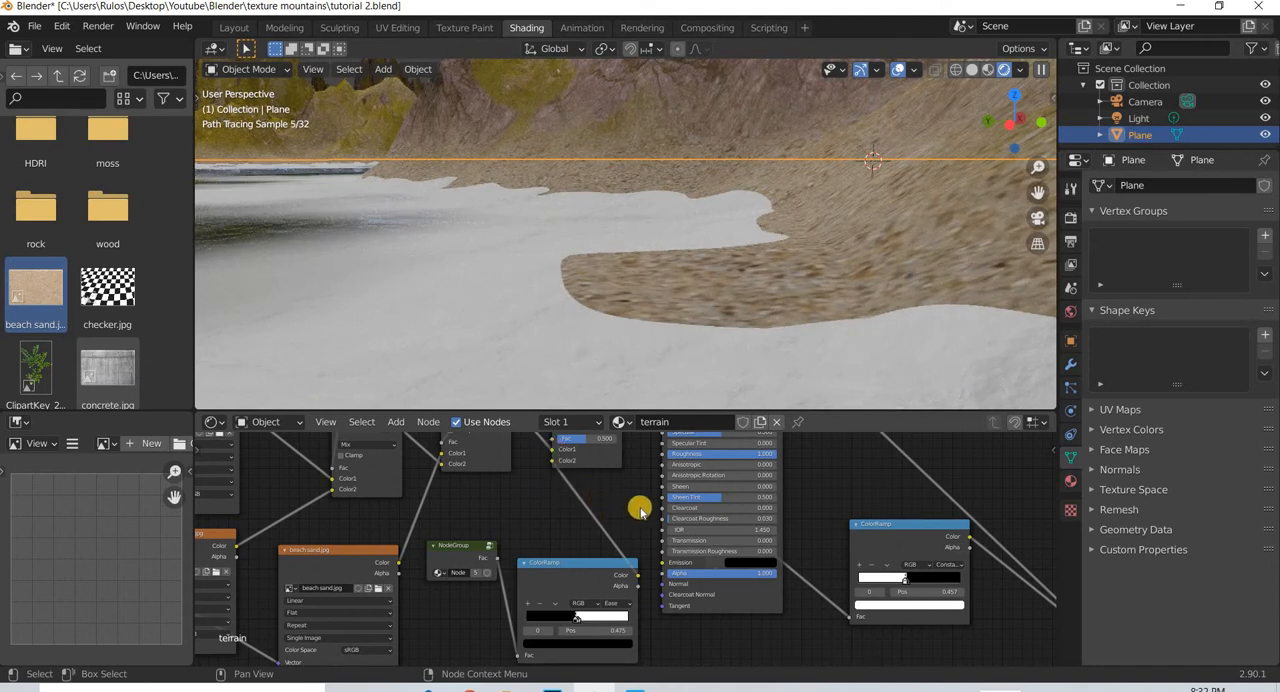
scroll(715, 515, "down", 2)
scroll(698, 447, "down", 1)
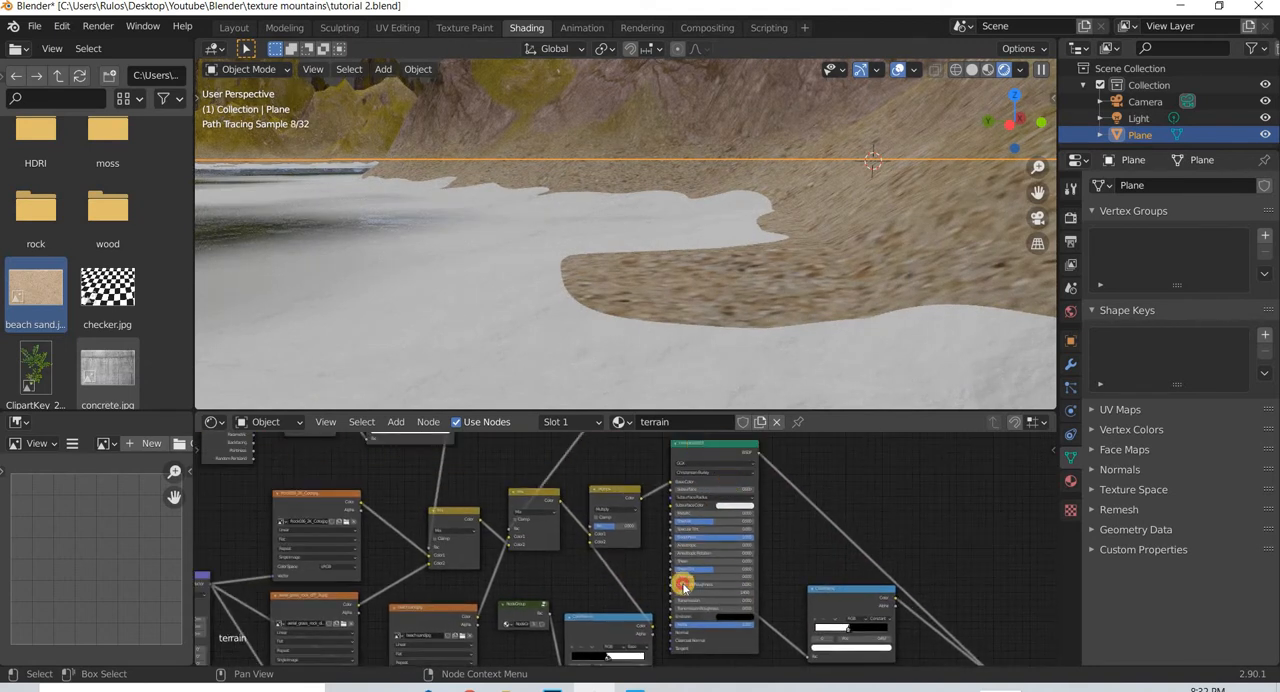
- Shift the Principled BSDF away from the Multiply node and preview the duplicated ColorRamp by linking its Color straight to Base Color
left_click_drag(684, 588, 708, 518)
left_click(692, 543)
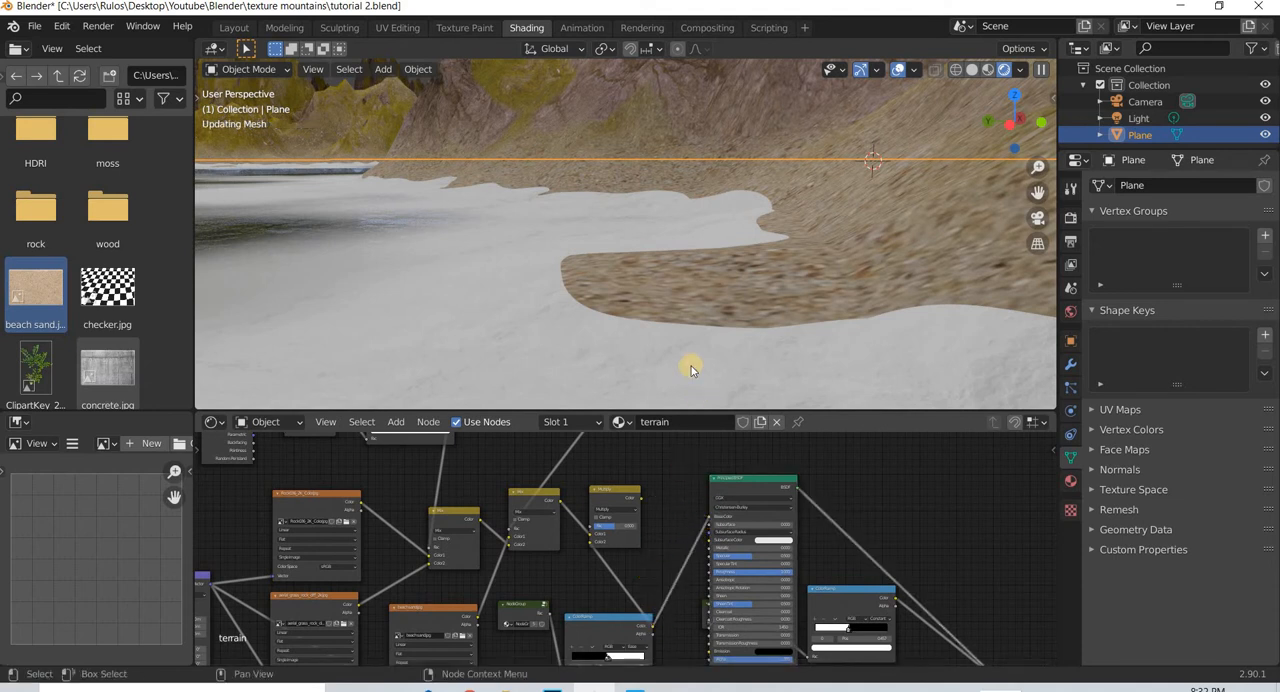
left_click(619, 589)
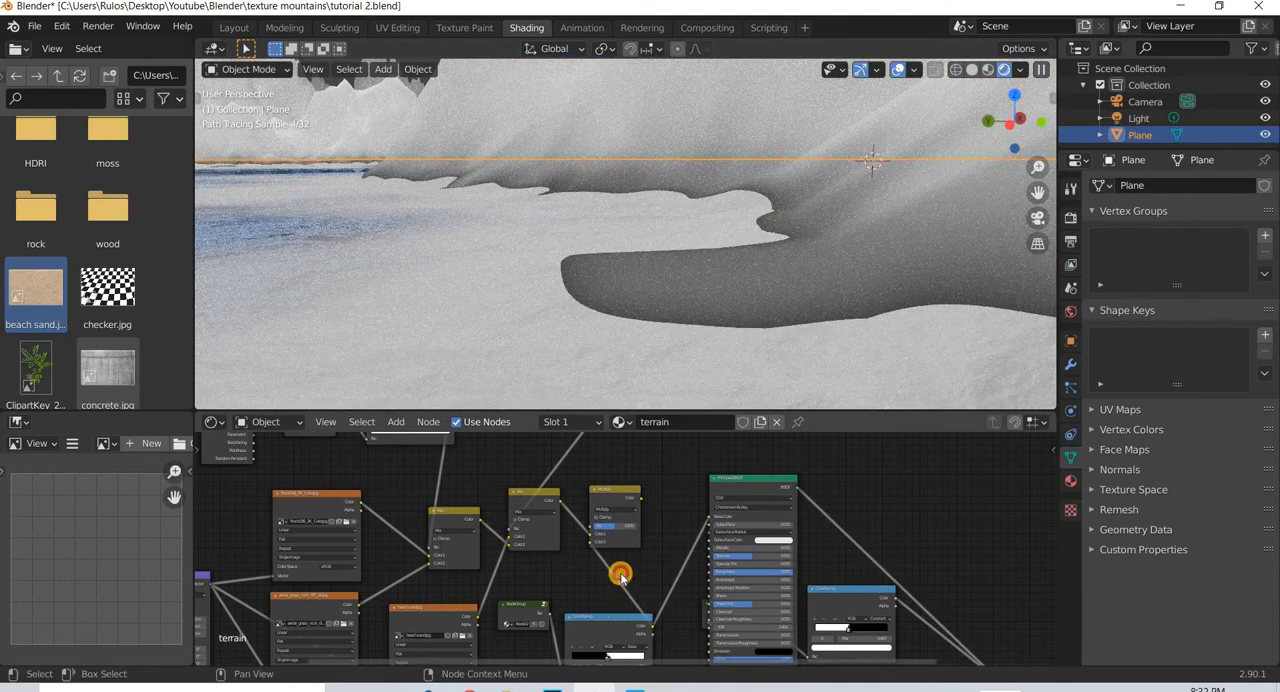
- Move the white stop of the duplicated ColorRamp to position 0.507, close to its black stop
left_click_drag(620, 576, 598, 607)
middle_click_drag(617, 642, 624, 558)
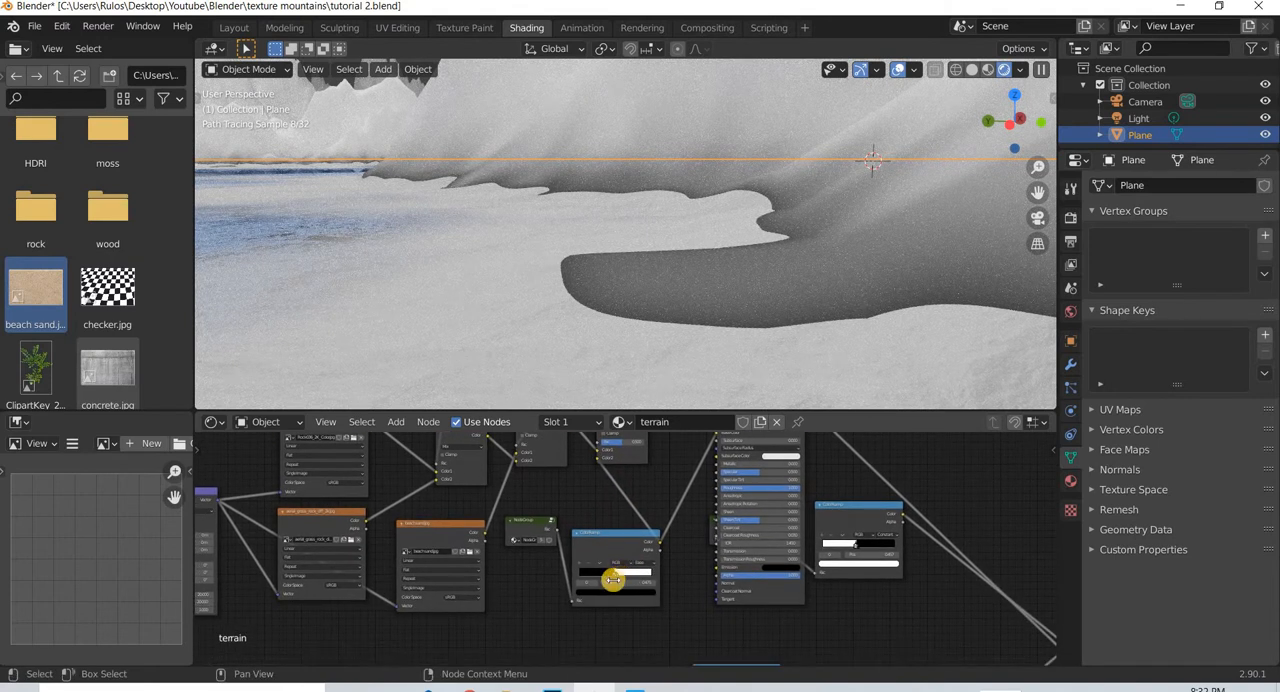
scroll(610, 580, "up", 5)
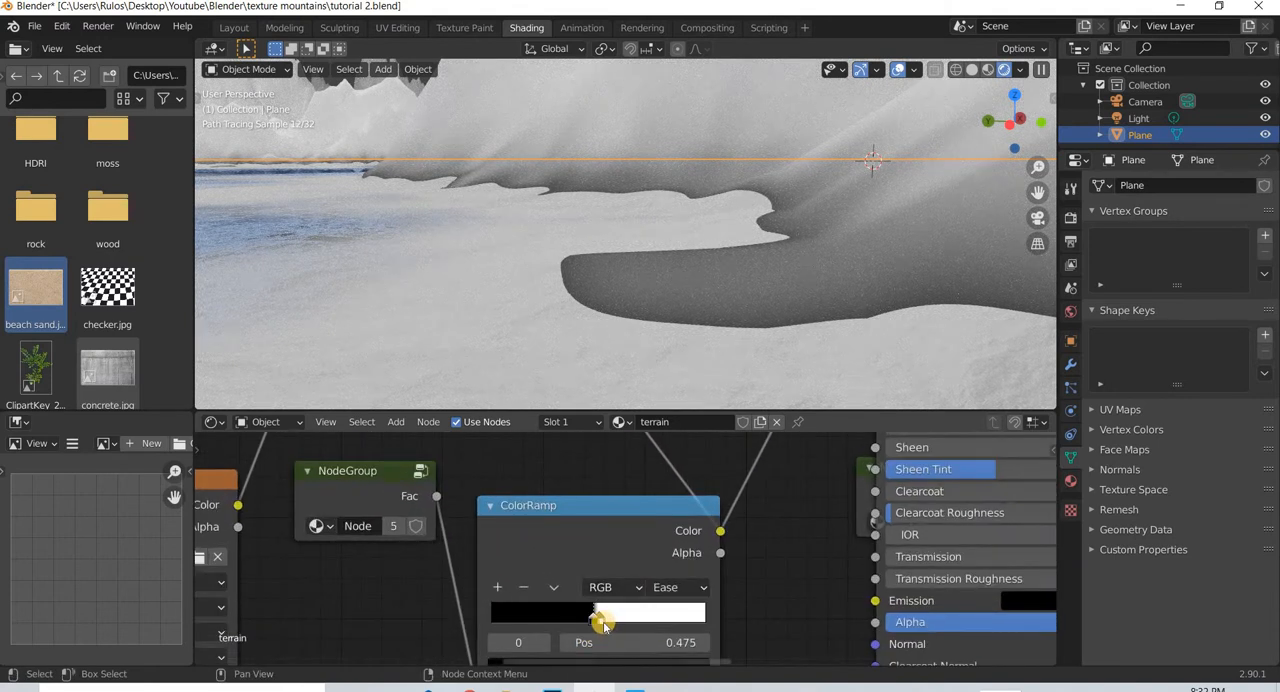
left_click_drag(604, 624, 599, 616)
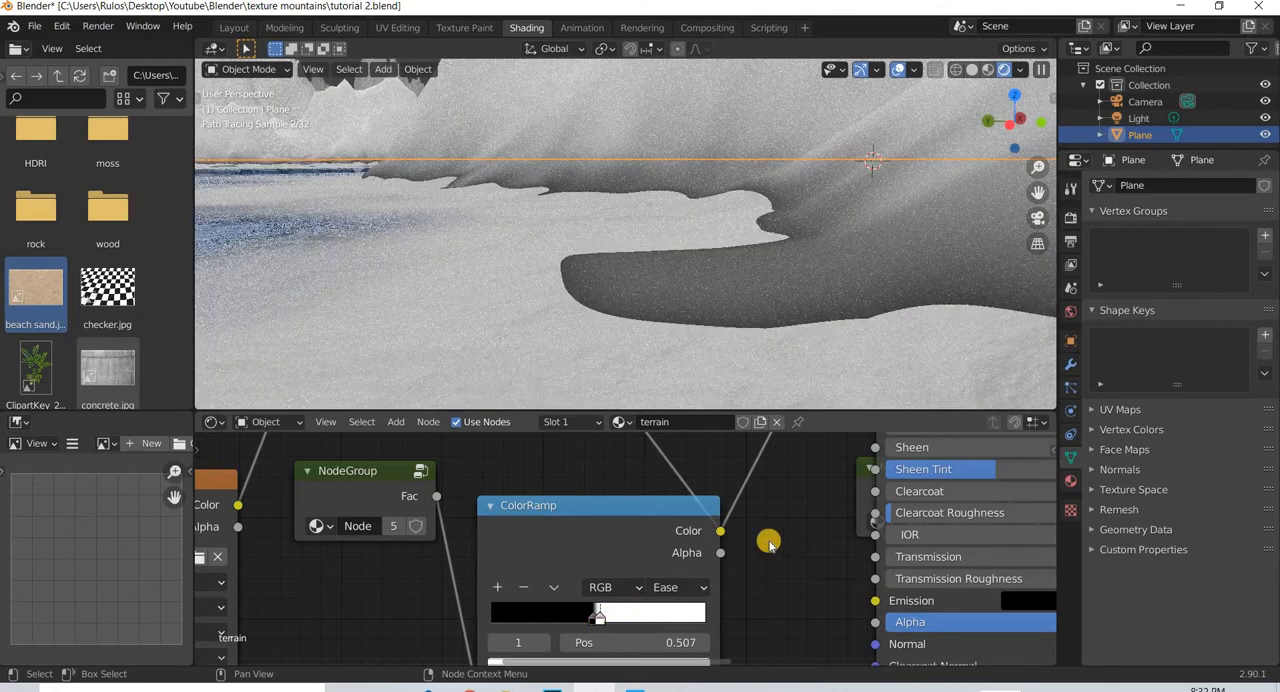
- Connect the Multiply node's Color output to the Principled BSDF's Base Color in place of the ColorRamp preview
scroll(695, 630, "down", 3)
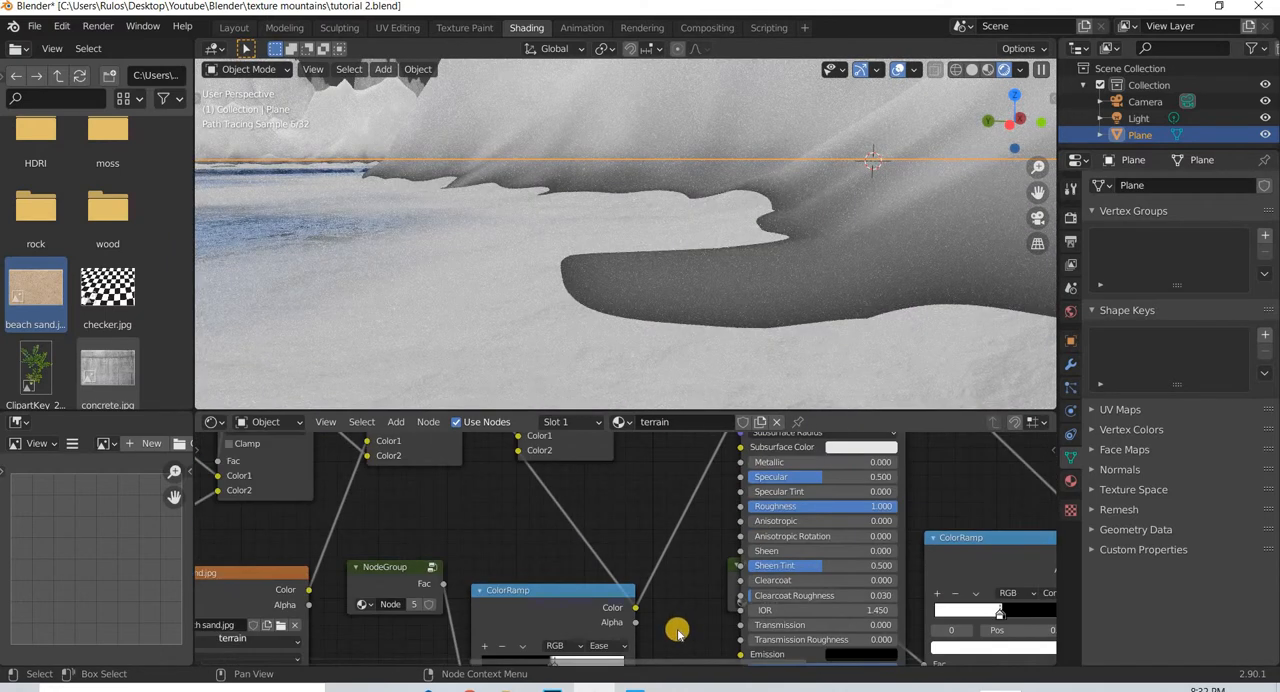
scroll(668, 602, "down", 2)
middle_click_drag(588, 516, 597, 585)
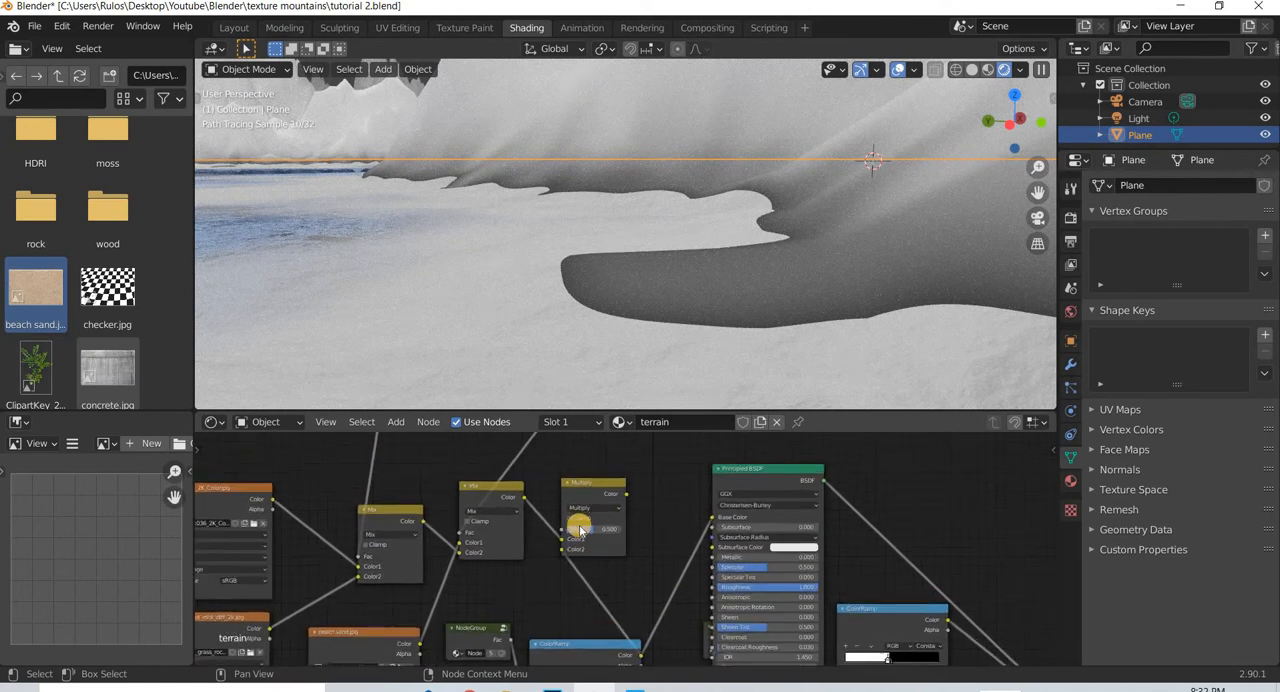
scroll(580, 530, "up", 2)
left_click_drag(604, 524, 745, 507)
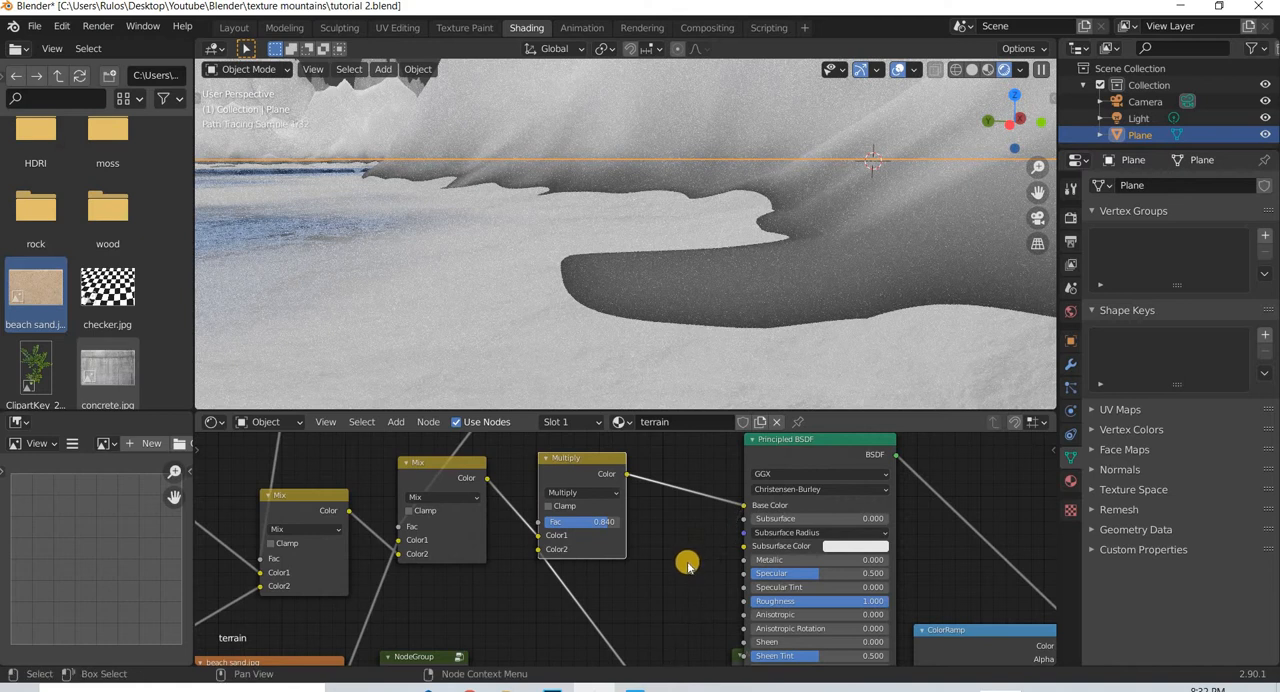
- Raise the Multiply node's Fac to 1.000 so the shoreline mask darkens the terrain at full strength
middle_click_drag(620, 531, 644, 496)
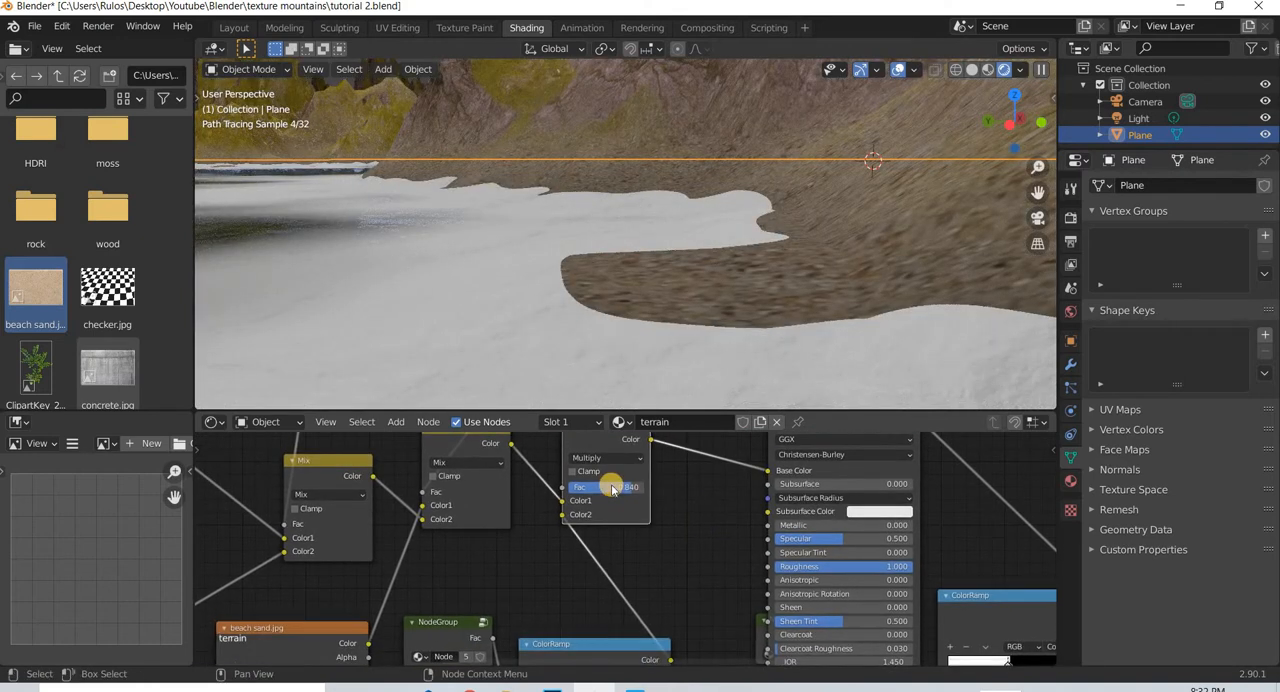
left_click_drag(611, 485, 649, 512)
scroll(610, 470, "down", 2)
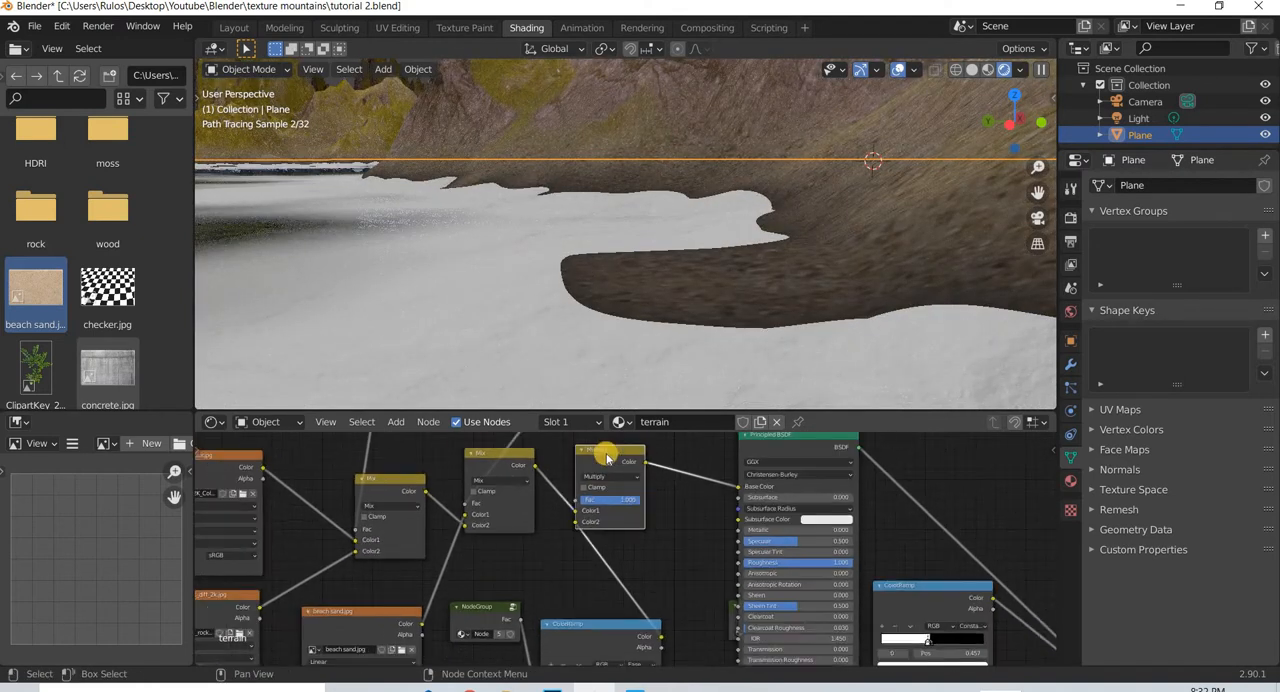
left_click_drag(595, 458, 631, 460)
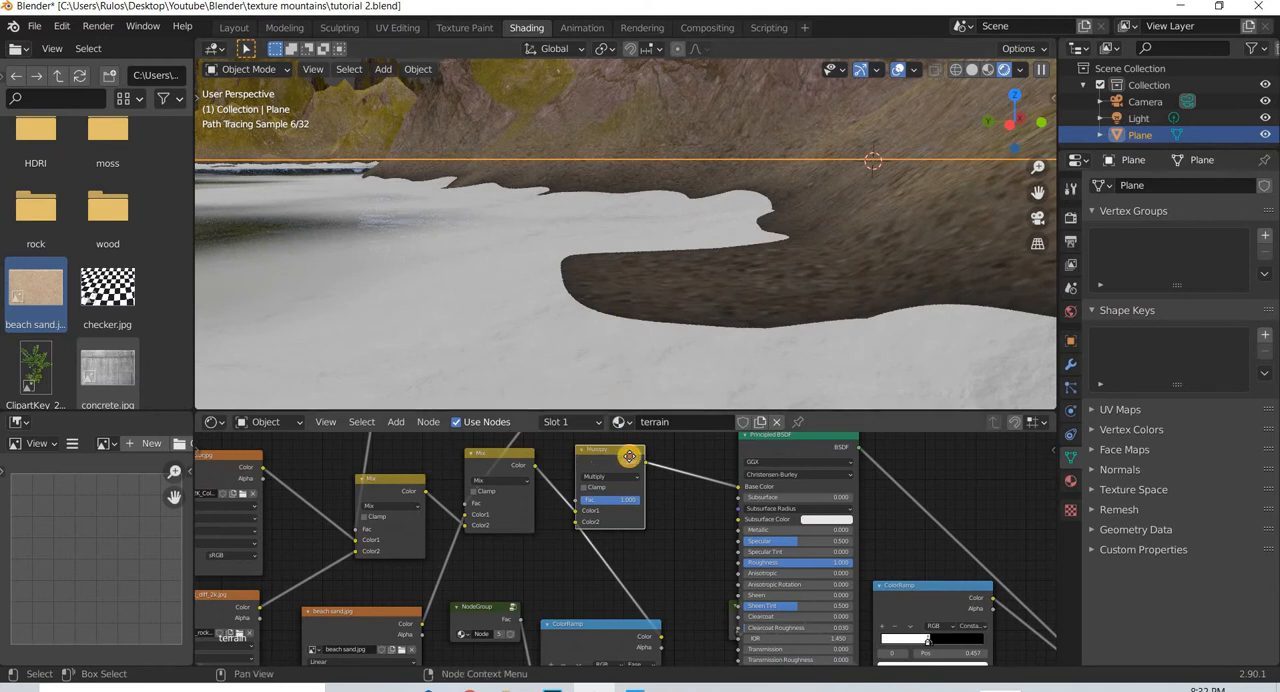
- Narrow the darkening to the waterline by setting the duplicated ColorRamp's black stop to 0.478 with the white stop right beside it
scroll(603, 587, "up", 5)
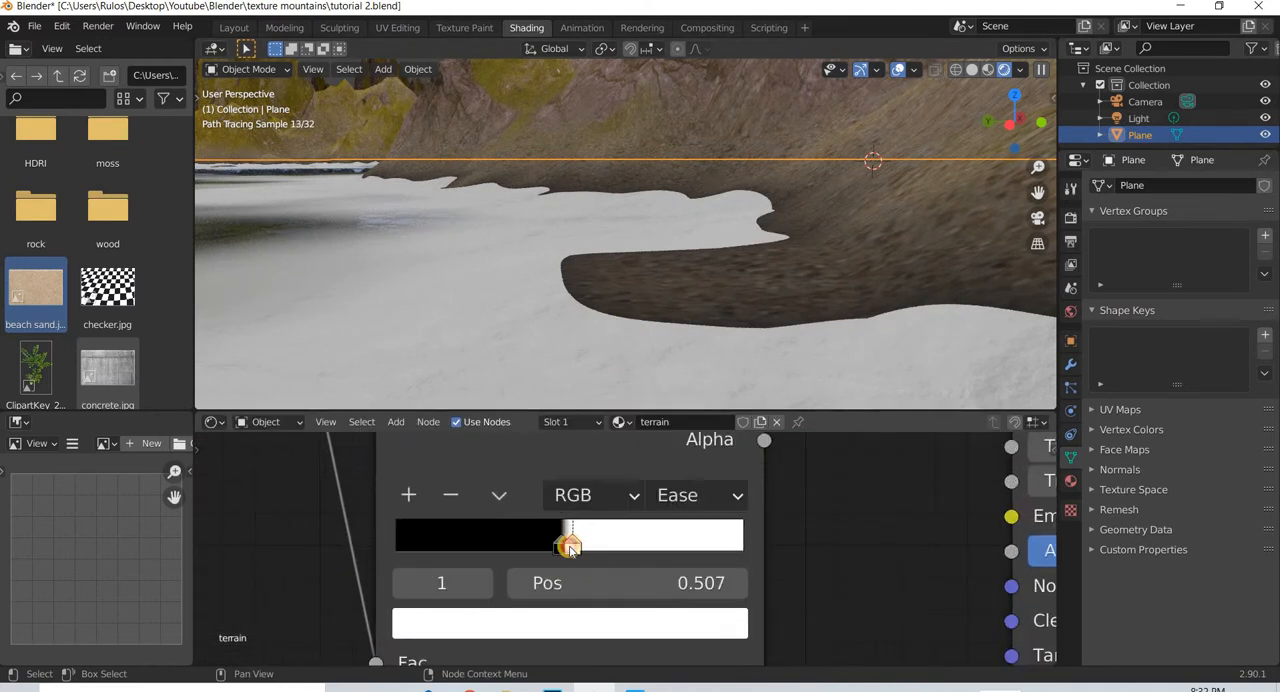
mouse_move(568, 547)
left_mouse_down()
mouse_move(555, 547)
mouse_move(569, 545)
left_mouse_up()
left_click(558, 545)
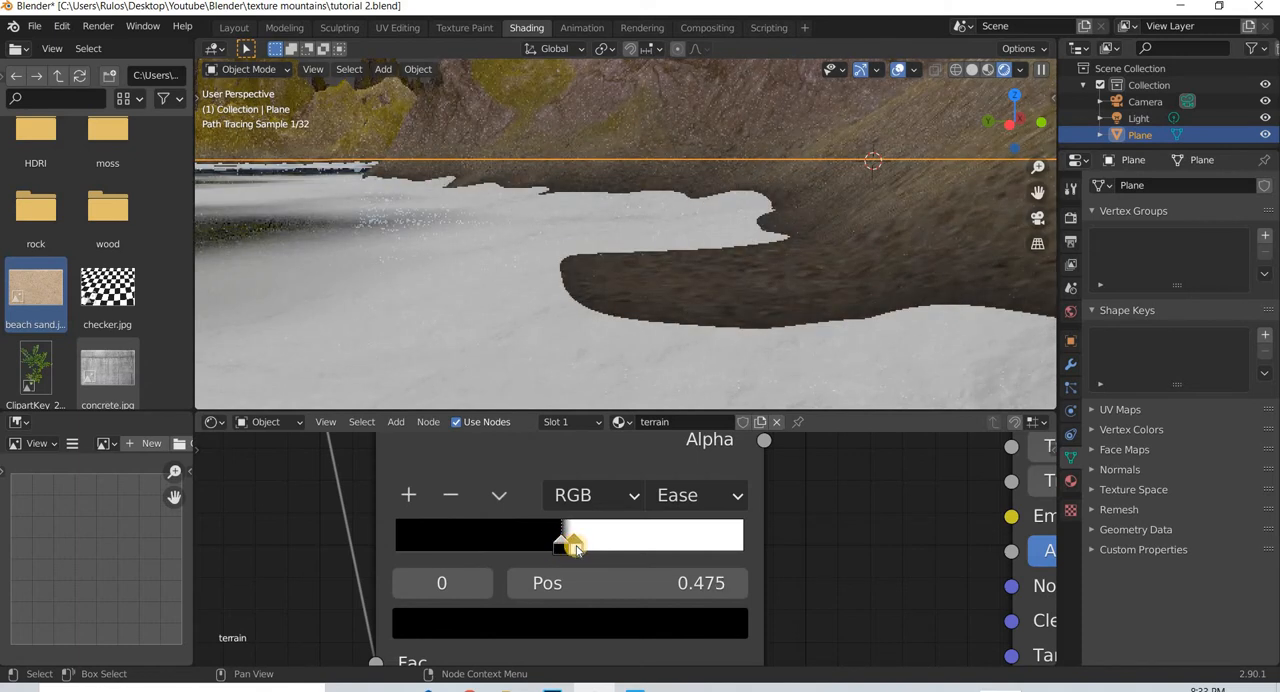
left_click(565, 546)
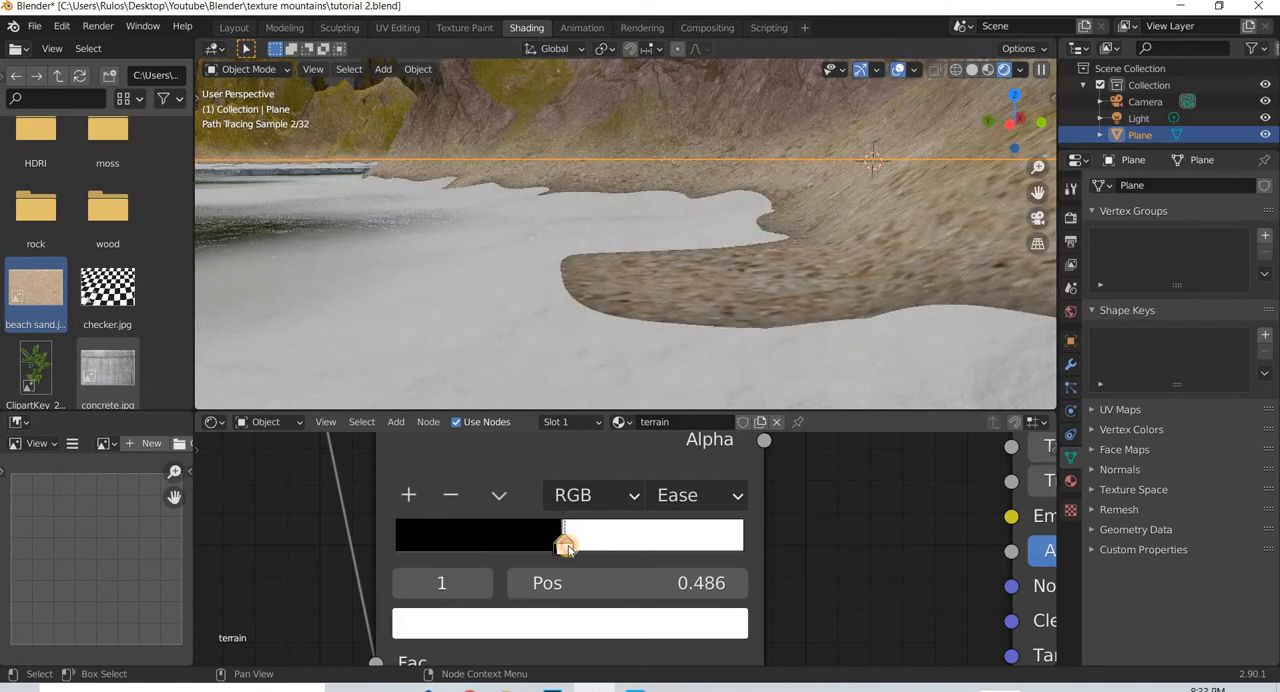
left_click_drag(565, 546, 562, 549)
left_click(557, 547)
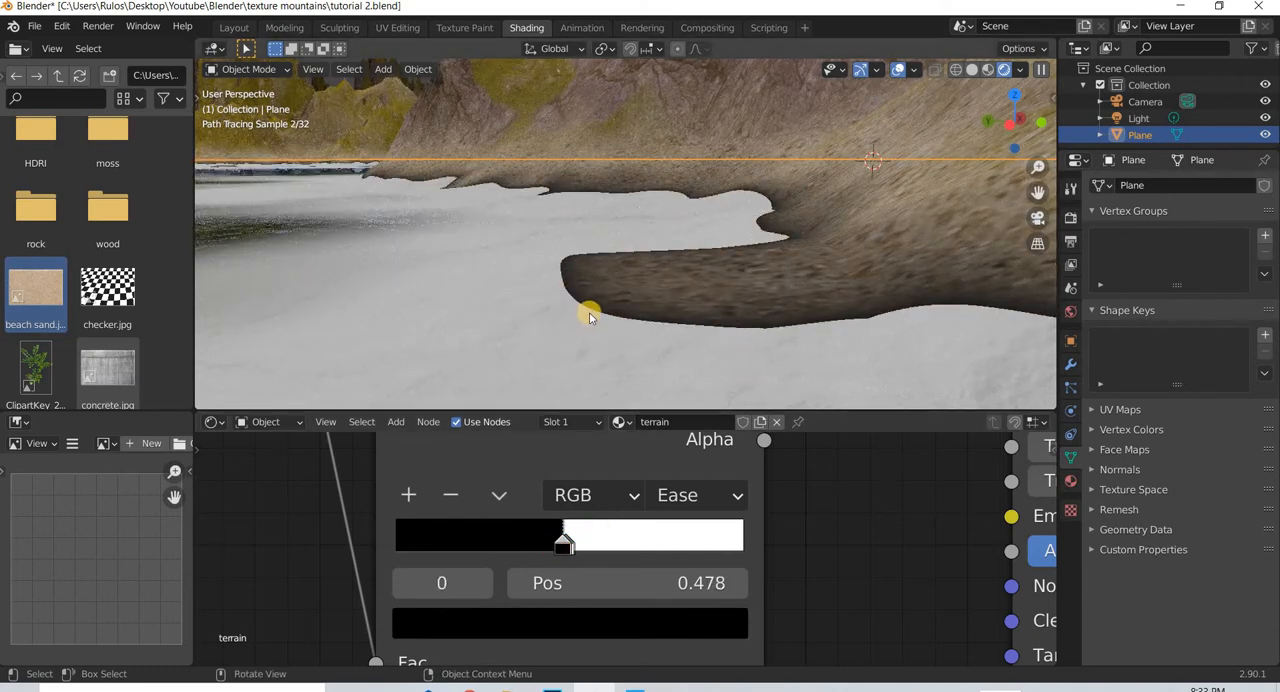
- Examine the darkened shoreline from farther away and through the camera view
scroll(518, 346, "down", 5)
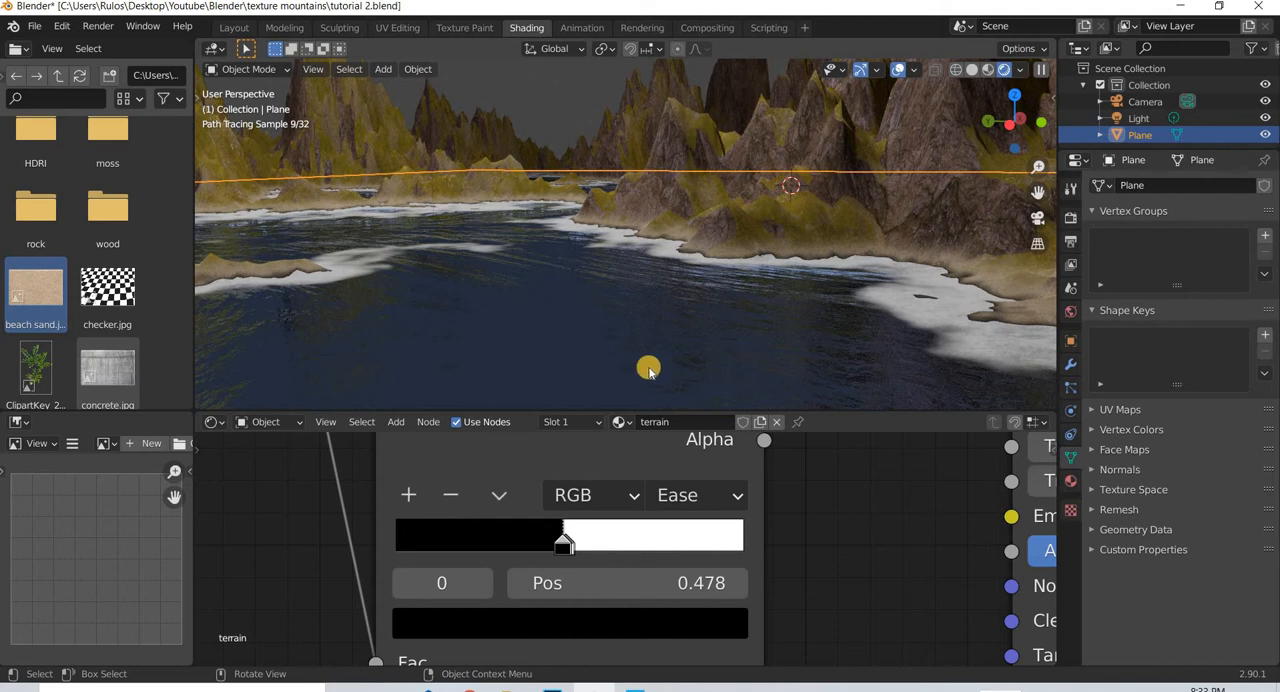
scroll(618, 340, "down", 2)
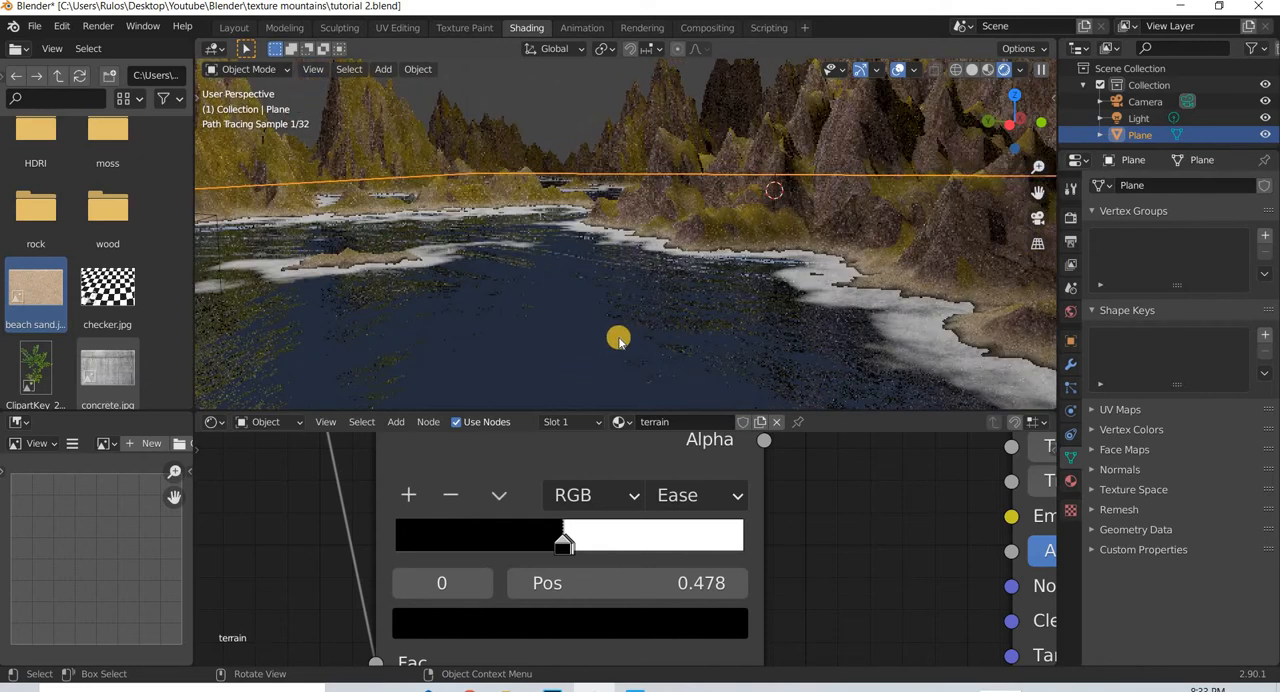
key("KP_0")
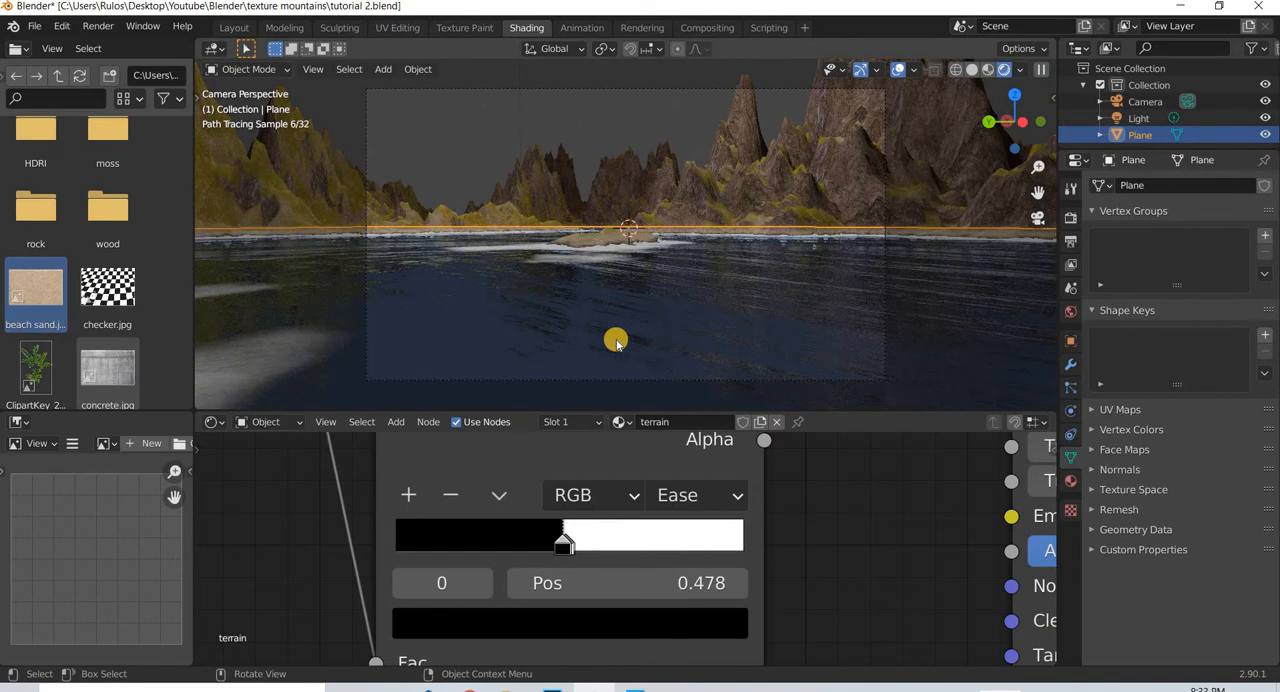
- Tidy the terrain node tree by moving the Principled BSDF higher and its neighbouring ColorRamp and NodeGroup lower, near the shader mix
scroll(771, 549, "down", 6)
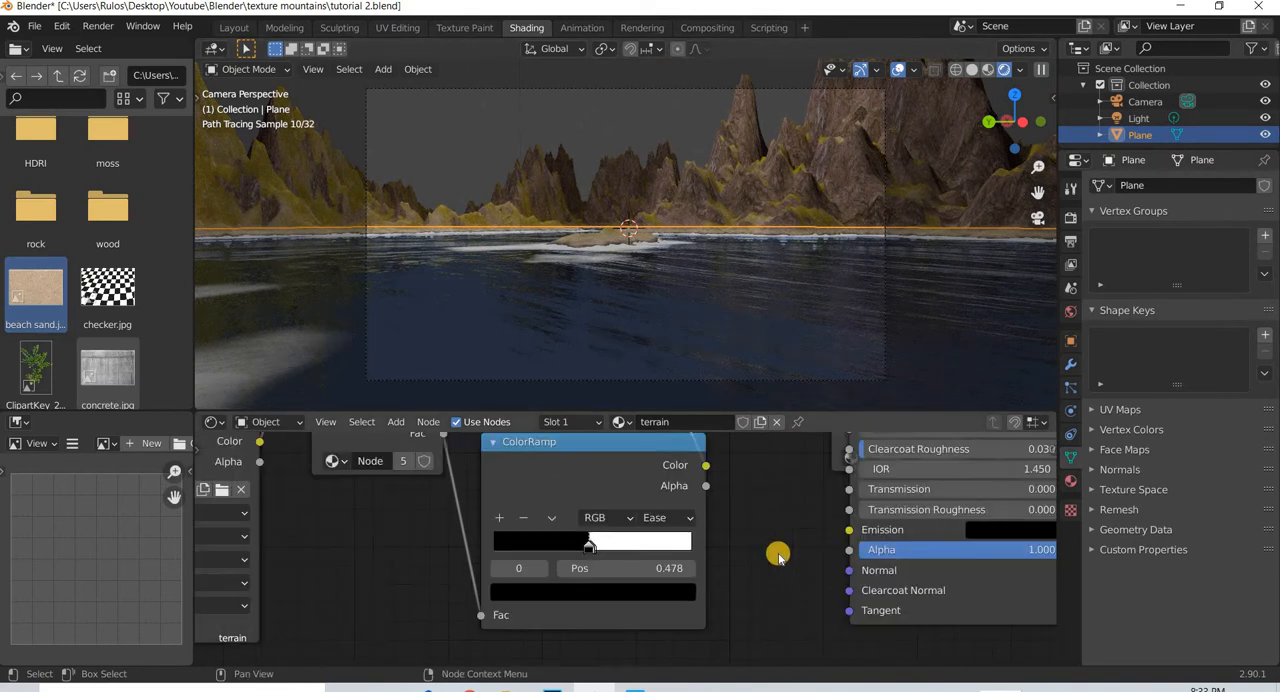
scroll(727, 573, "down", 3)
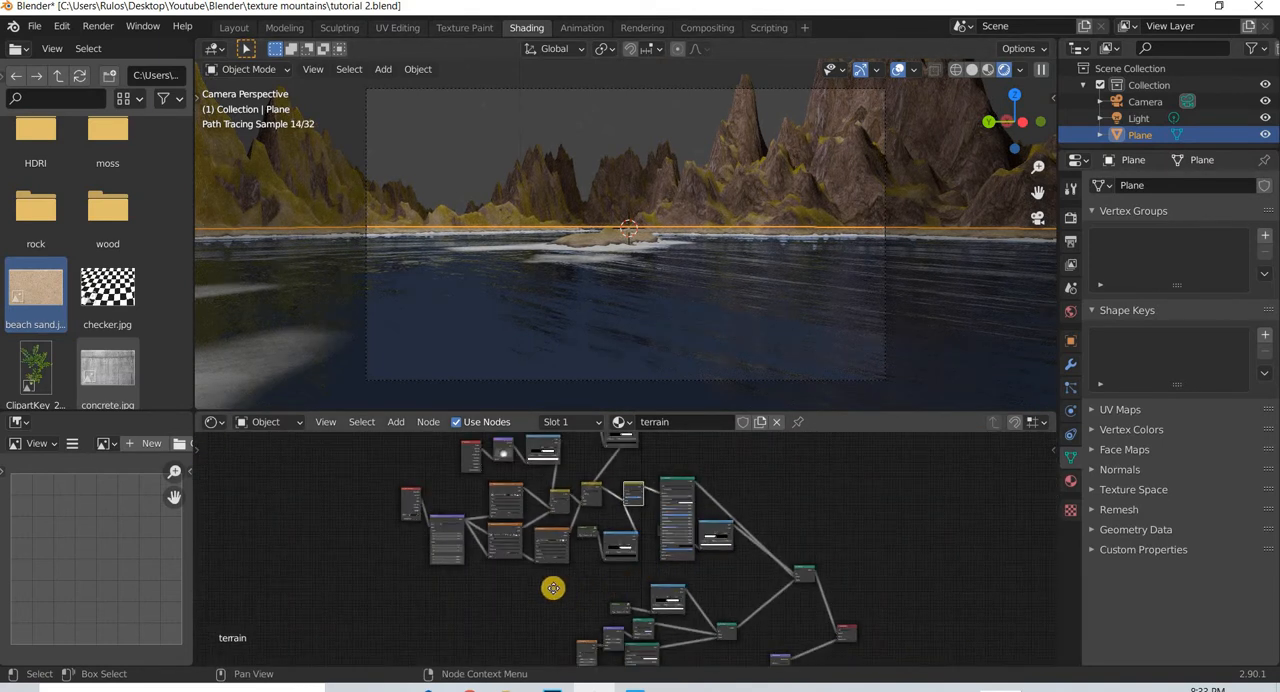
middle_click_drag(576, 584, 445, 566)
middle_click_drag(643, 554, 714, 595)
scroll(609, 453, "down", 2)
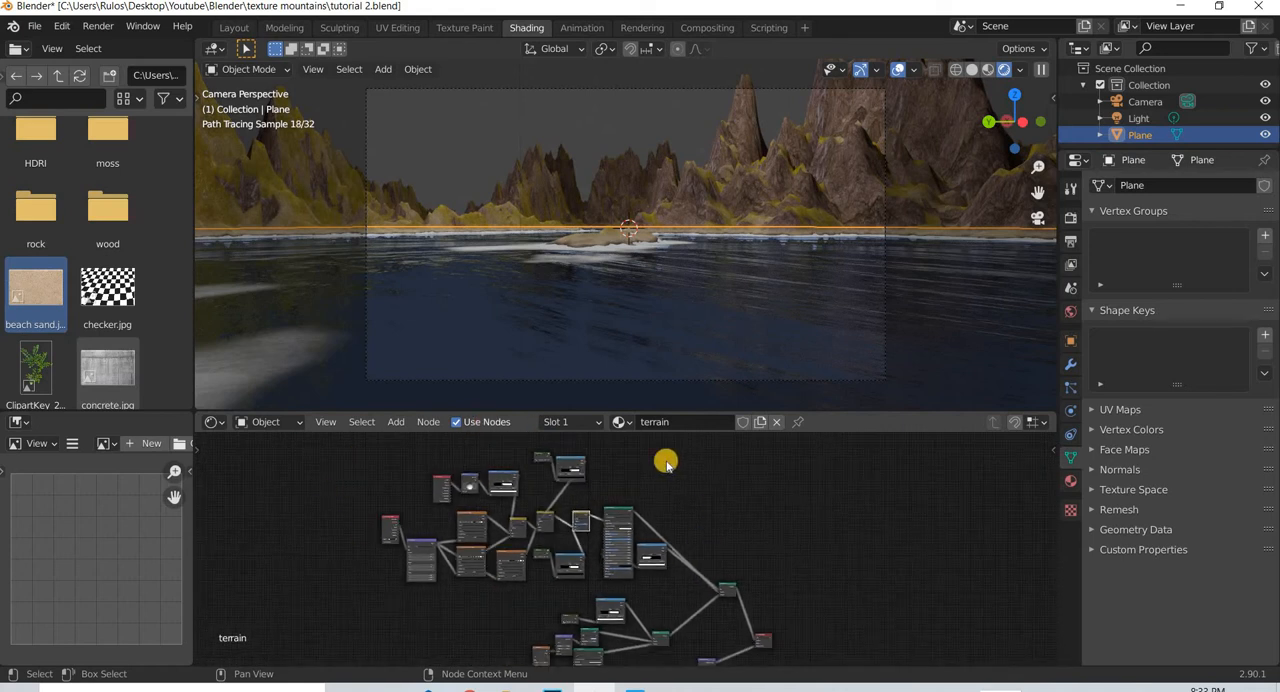
middle_click_drag(518, 655, 520, 566)
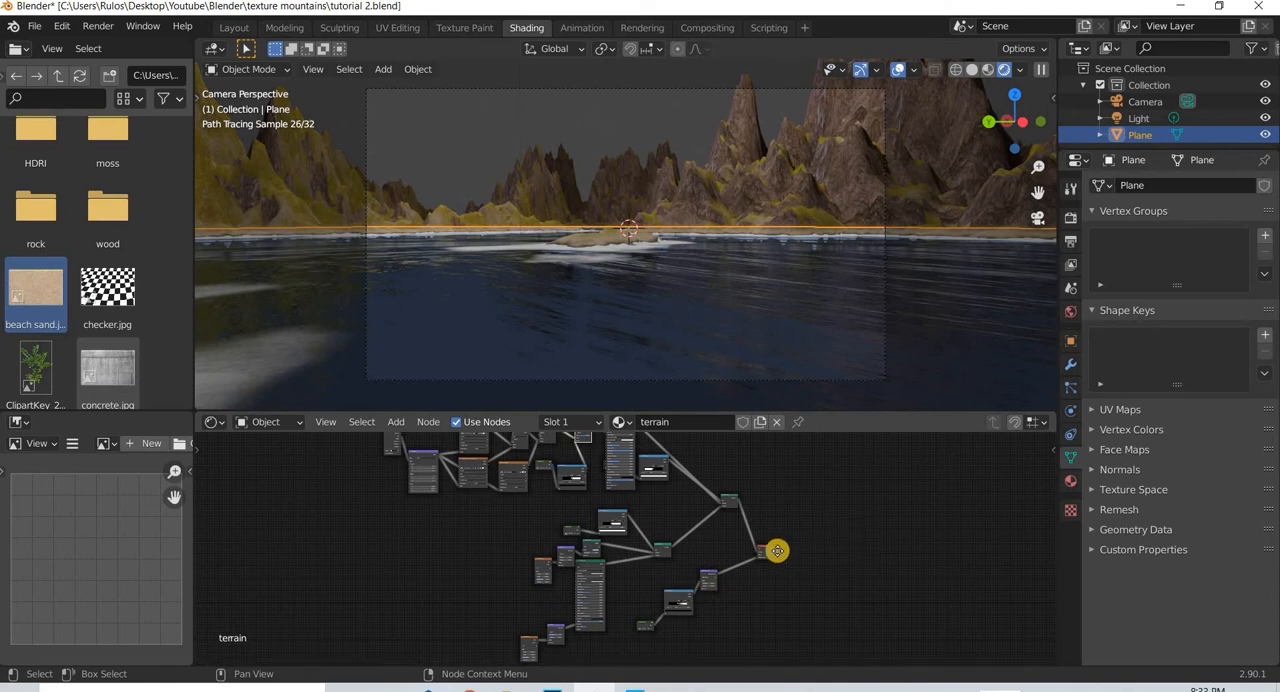
middle_click_drag(715, 492, 601, 545)
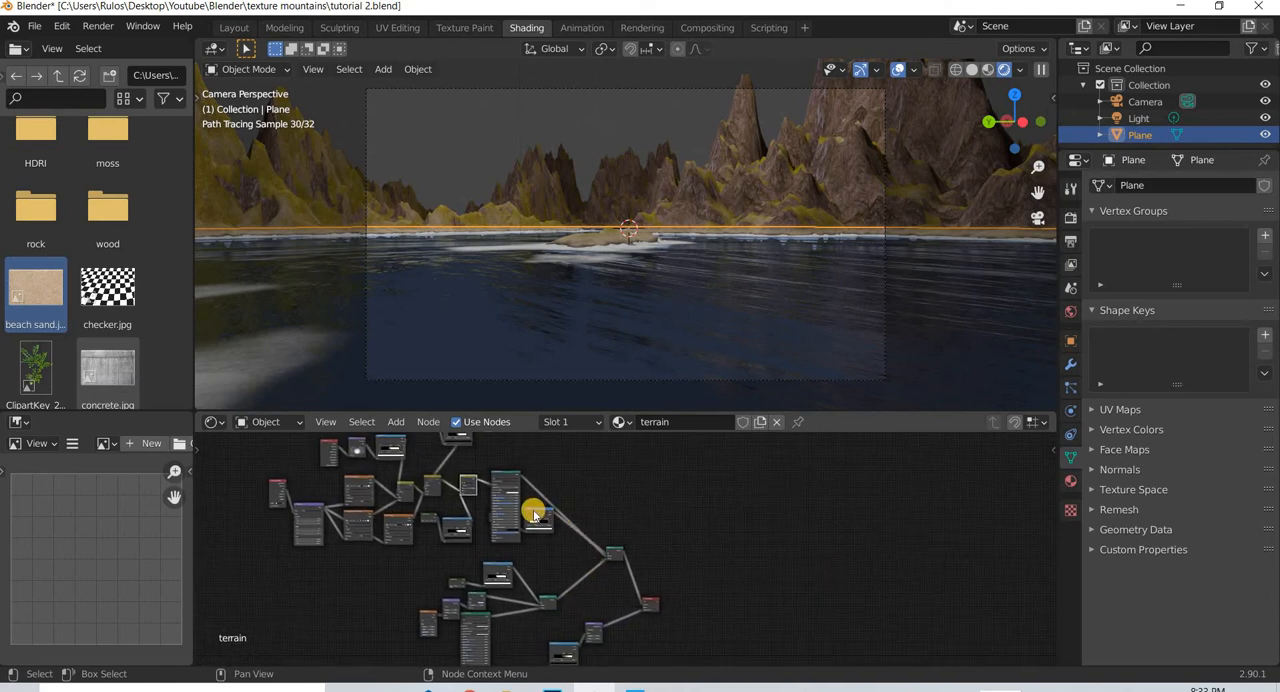
left_click_drag(541, 526, 550, 546)
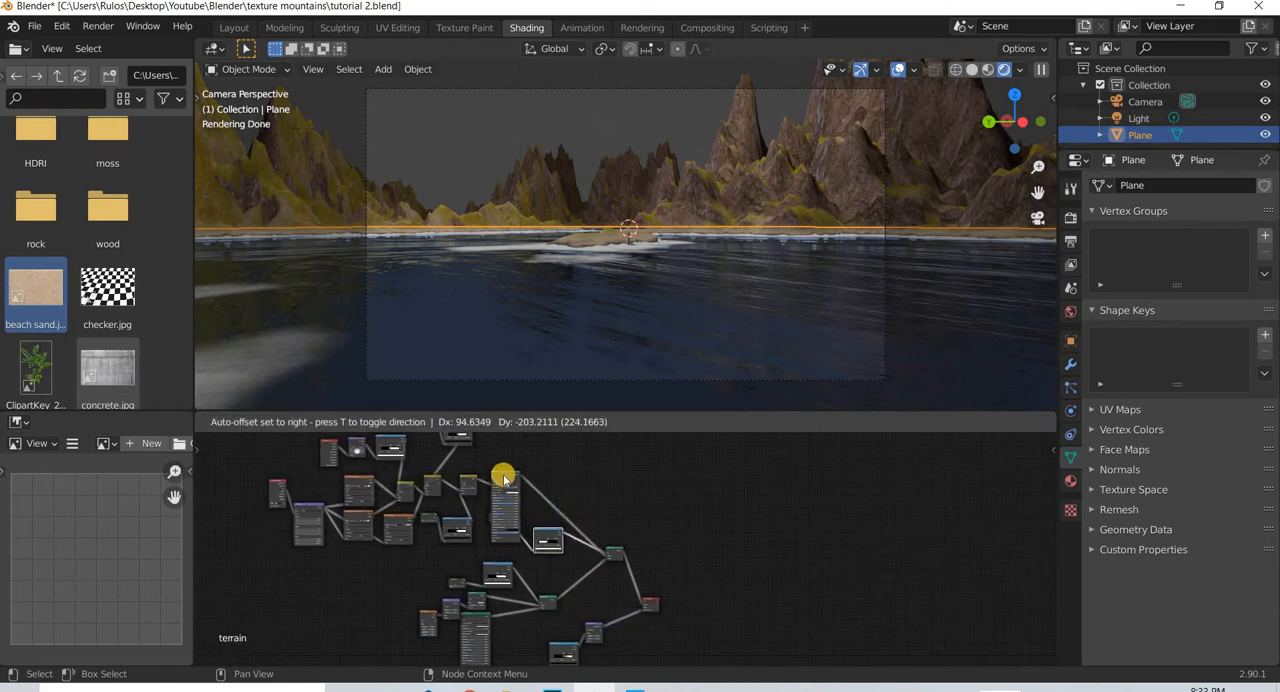
left_click_drag(525, 447, 531, 457)
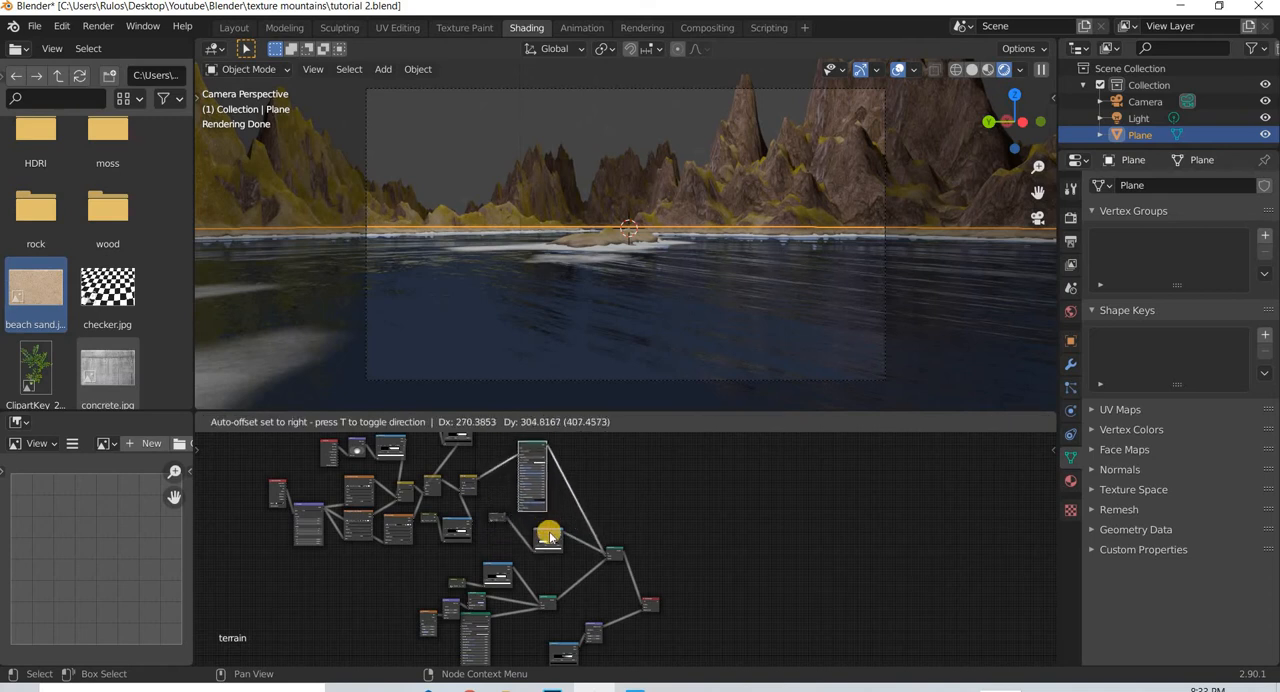
left_click_drag(552, 539, 500, 551)
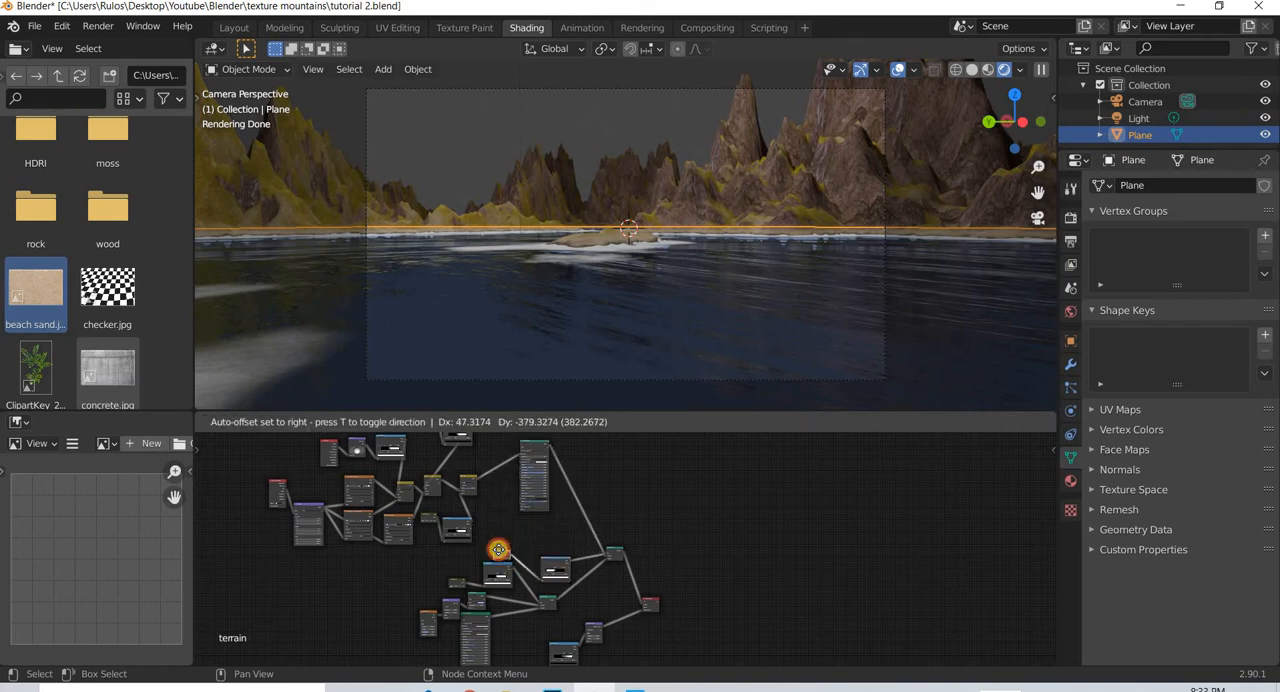
- Use an Environment Texture for the World color and load kloppenheim_05_2k.hdr from the HDRI folder in 3D Assets
left_click(1070, 311)
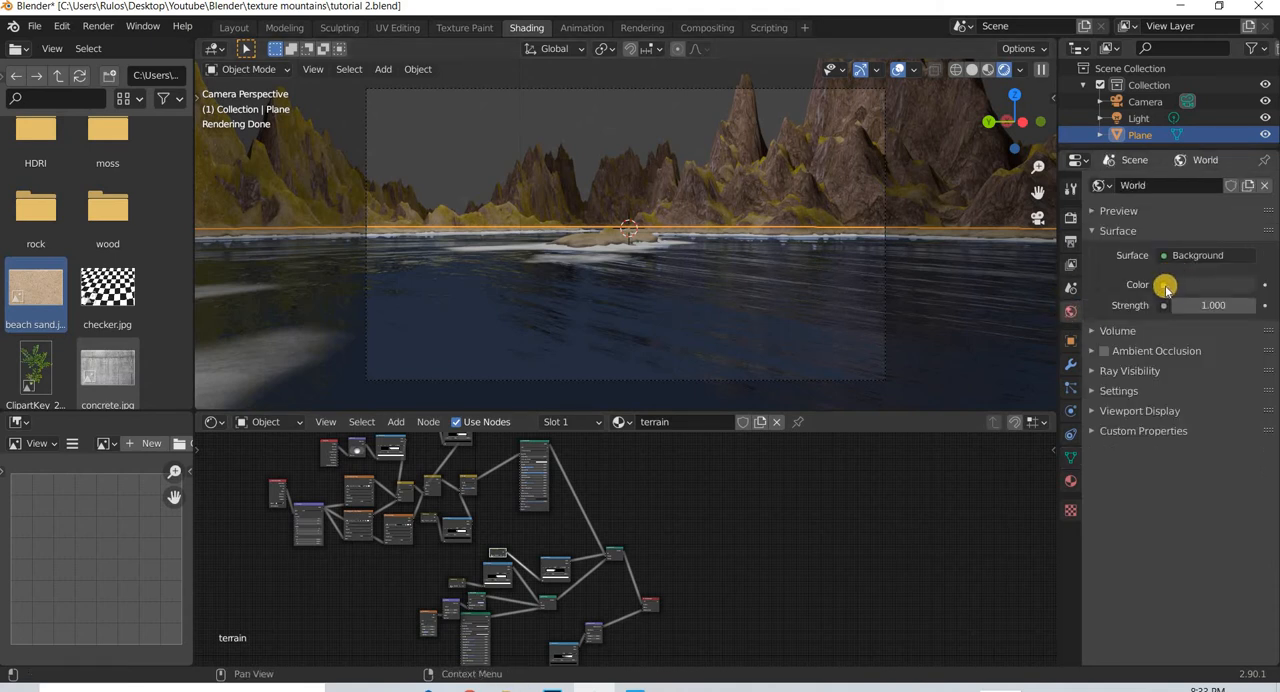
left_click(1164, 285)
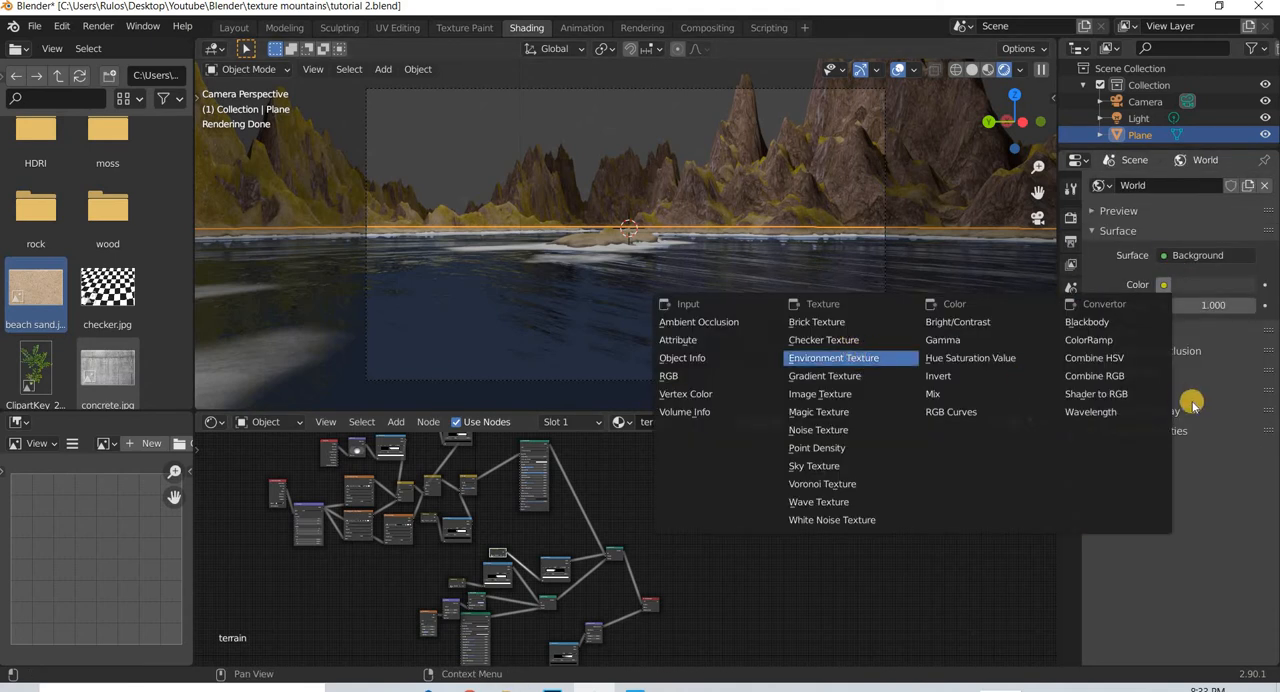
left_click(1231, 302)
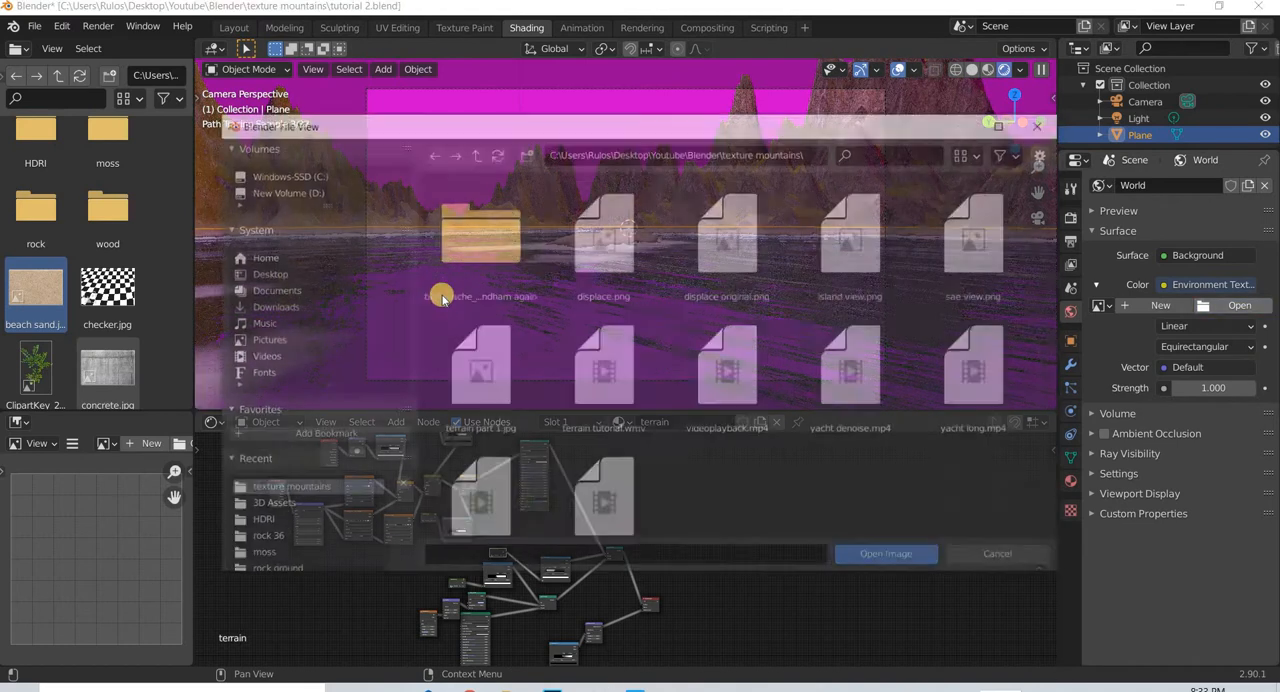
left_click(270, 277)
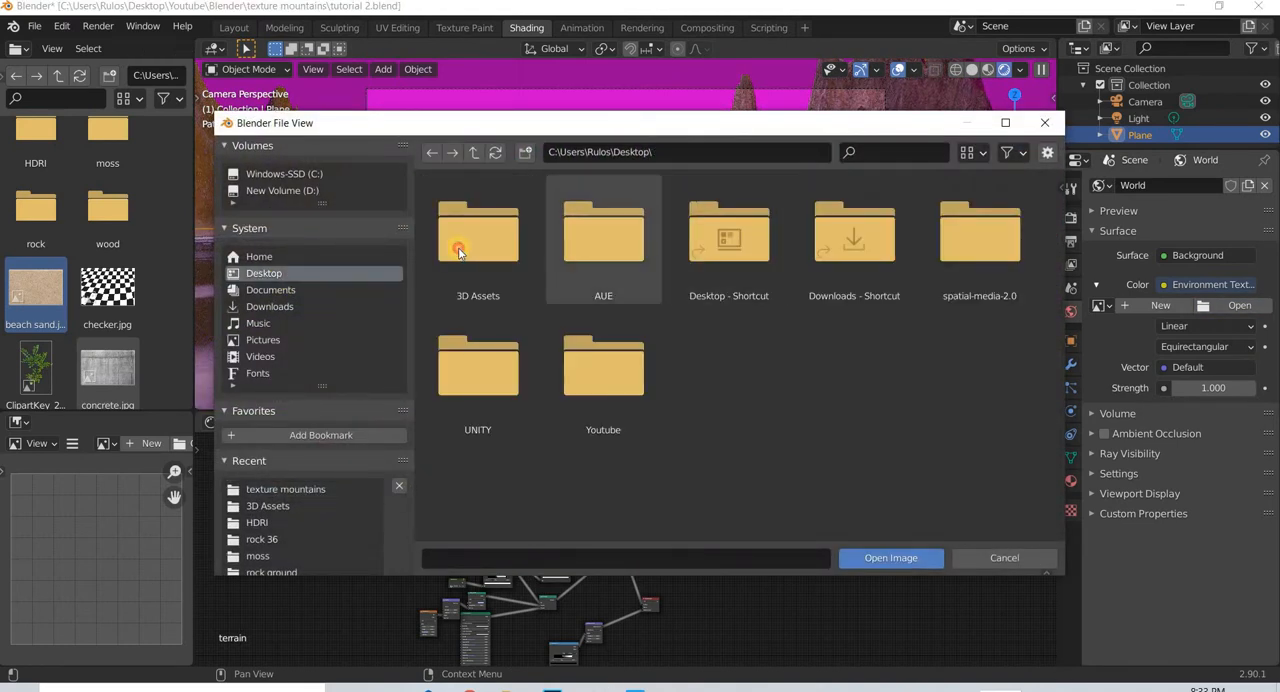
double_click(459, 251)
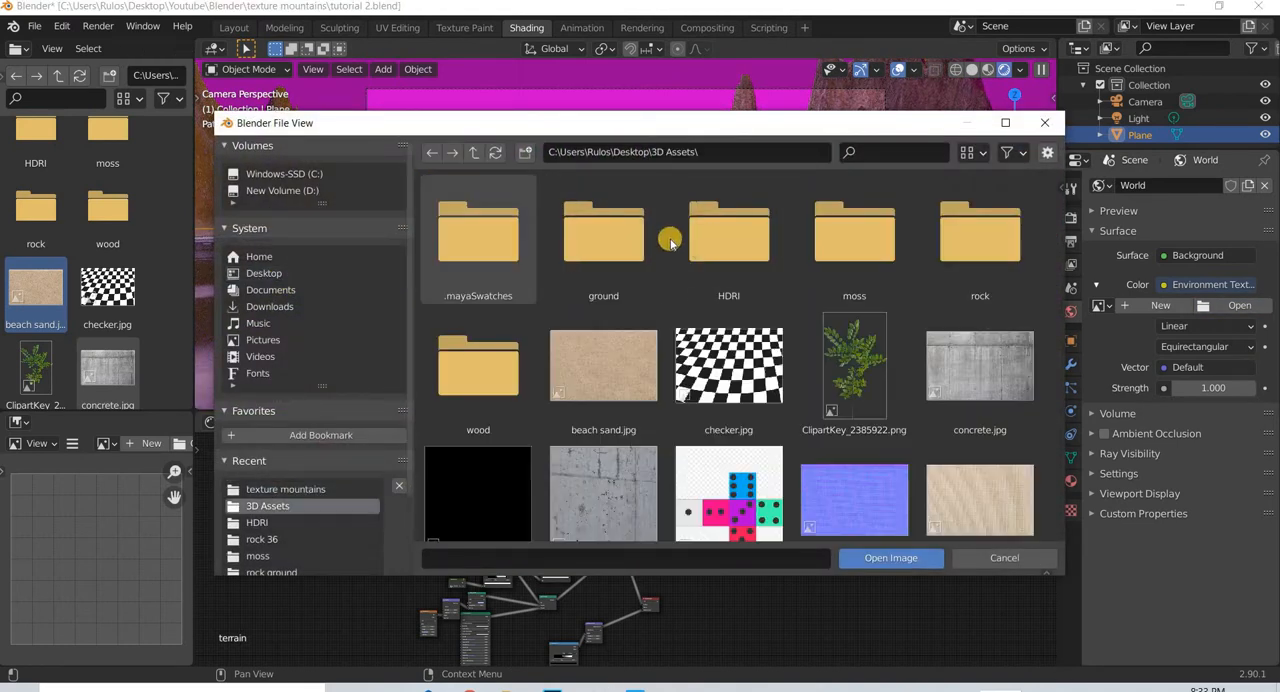
double_click(729, 240)
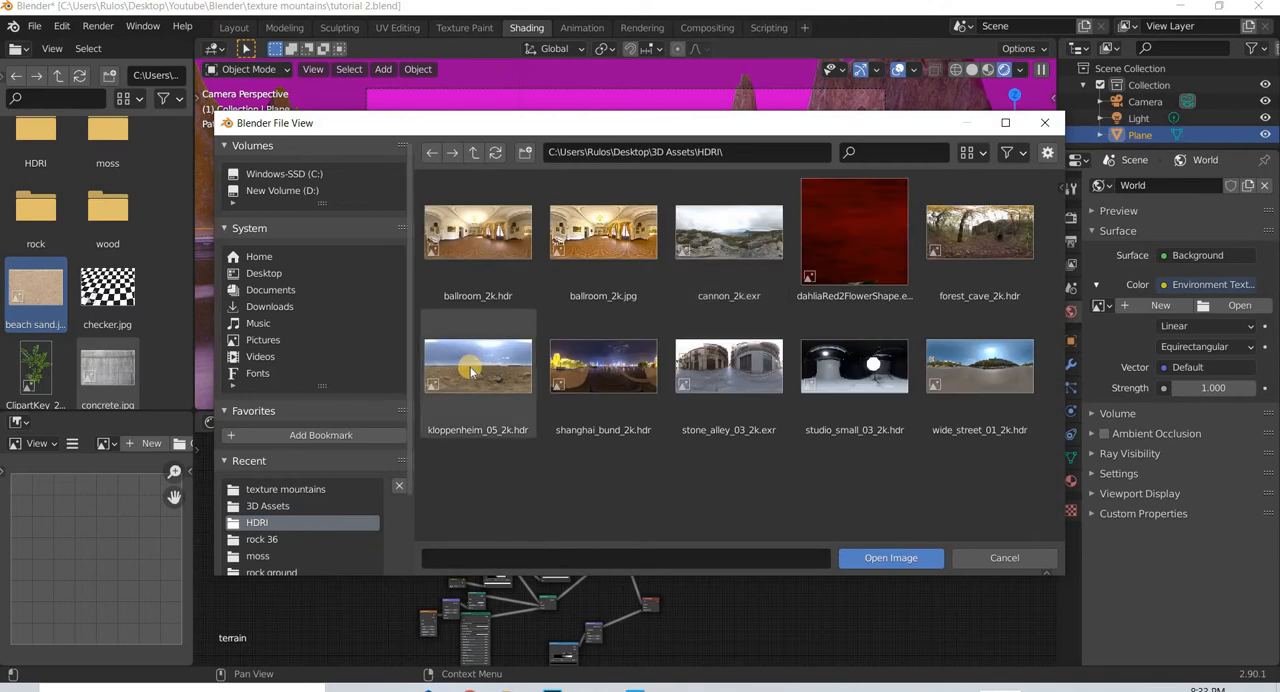
left_click(878, 557)
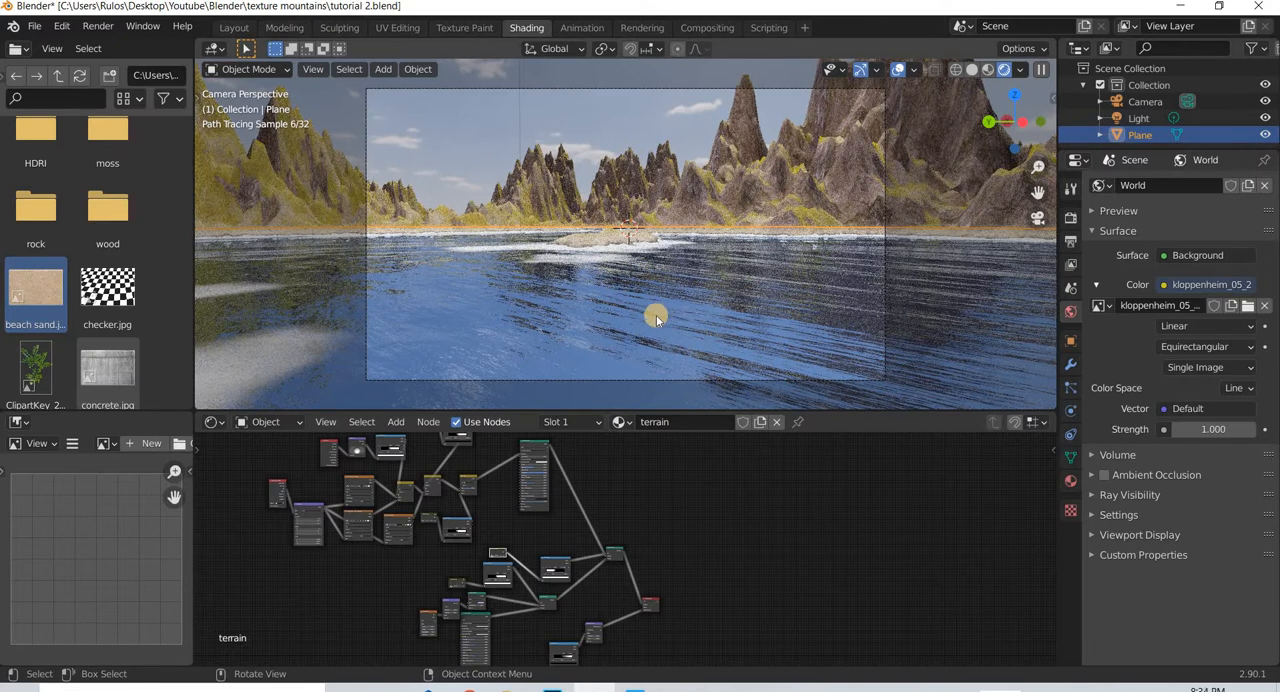
- Select the camera and reframe the small island by setting its location to about X -8.761 m and Y 2.498 m
left_click(669, 380)
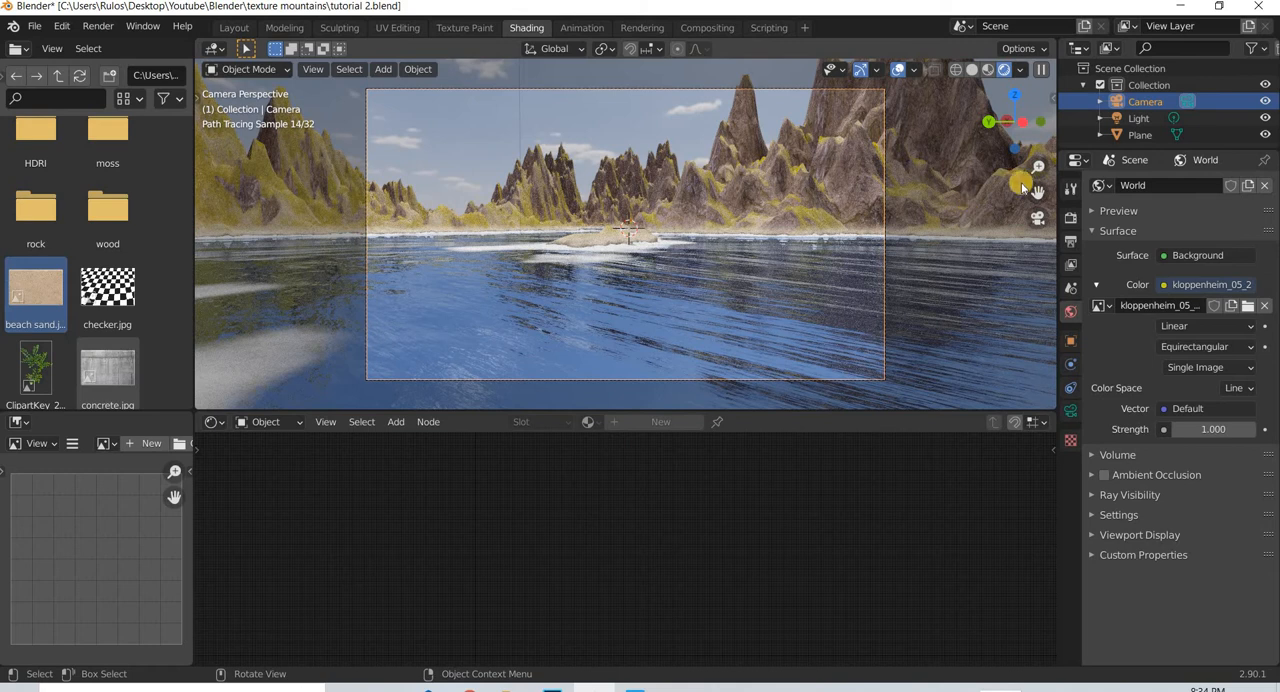
key("n")
left_click(1047, 100)
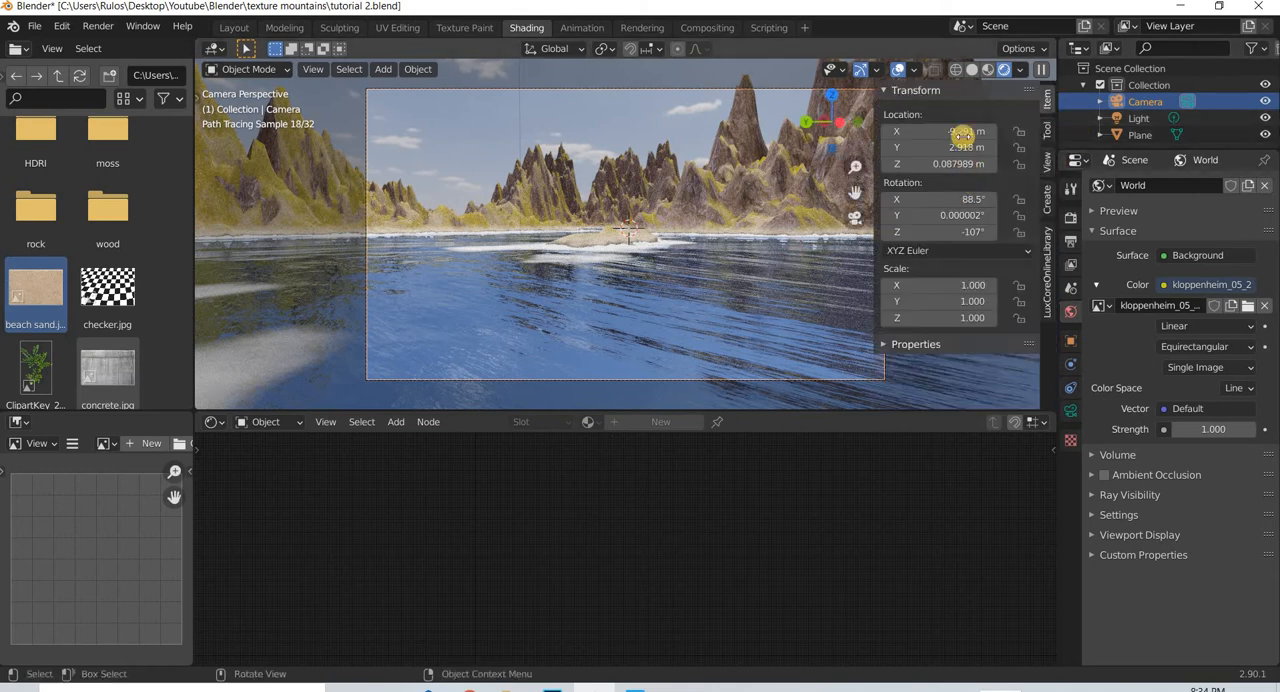
mouse_move(983, 133)
left_mouse_down()
mouse_move(994, 134)
mouse_move(937, 151)
mouse_move(963, 149)
mouse_move(950, 149)
mouse_move(963, 136)
left_mouse_up()
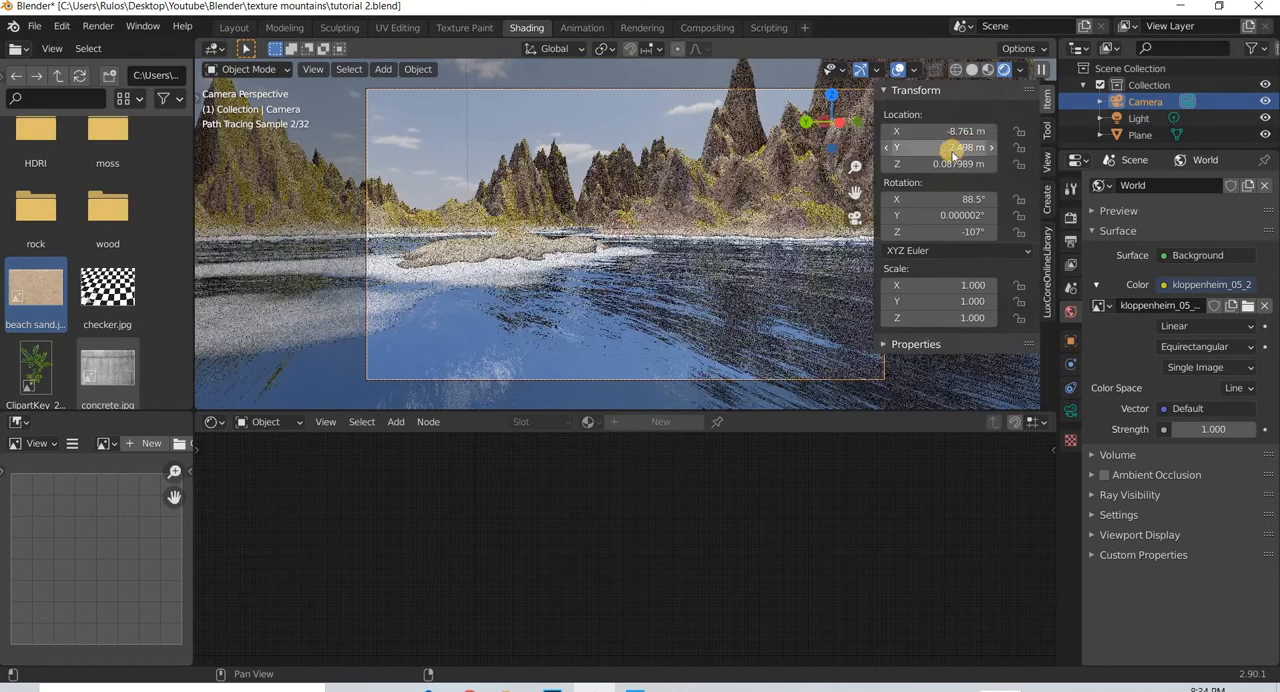
key("n")
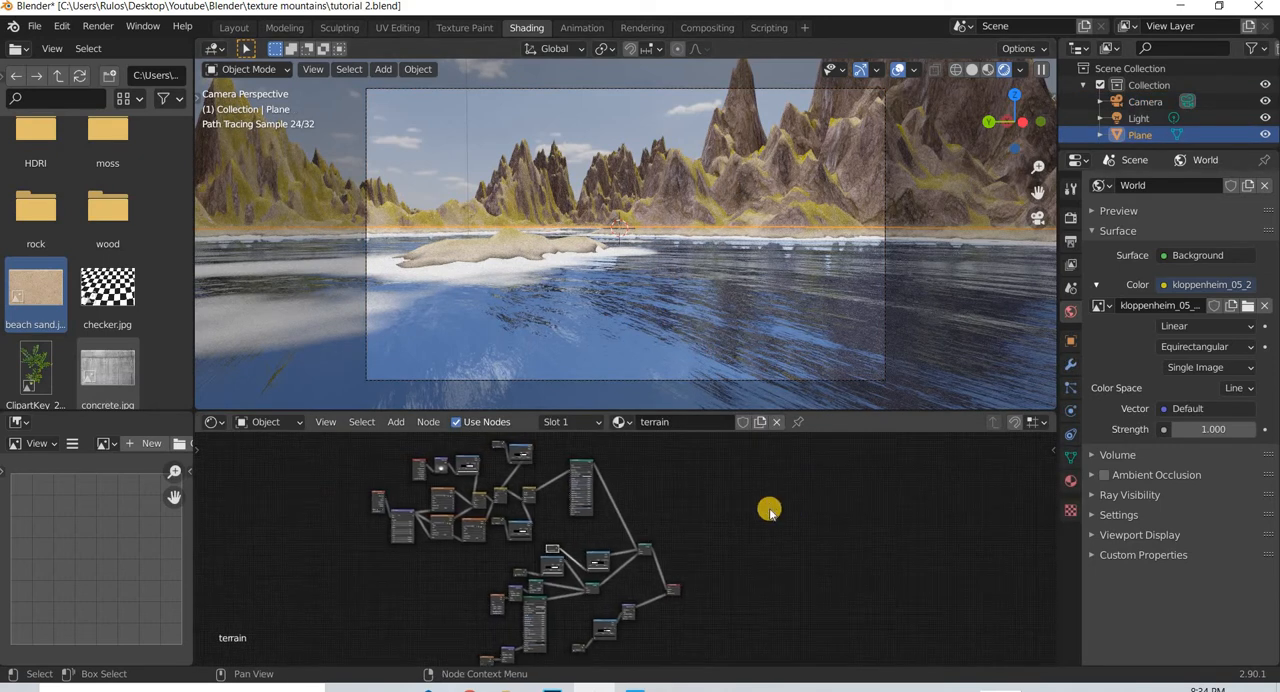
- Set the scale to 15 and the detail to 30 on the Noise Texture that drives the water's bump
scroll(643, 563, "up", 5)
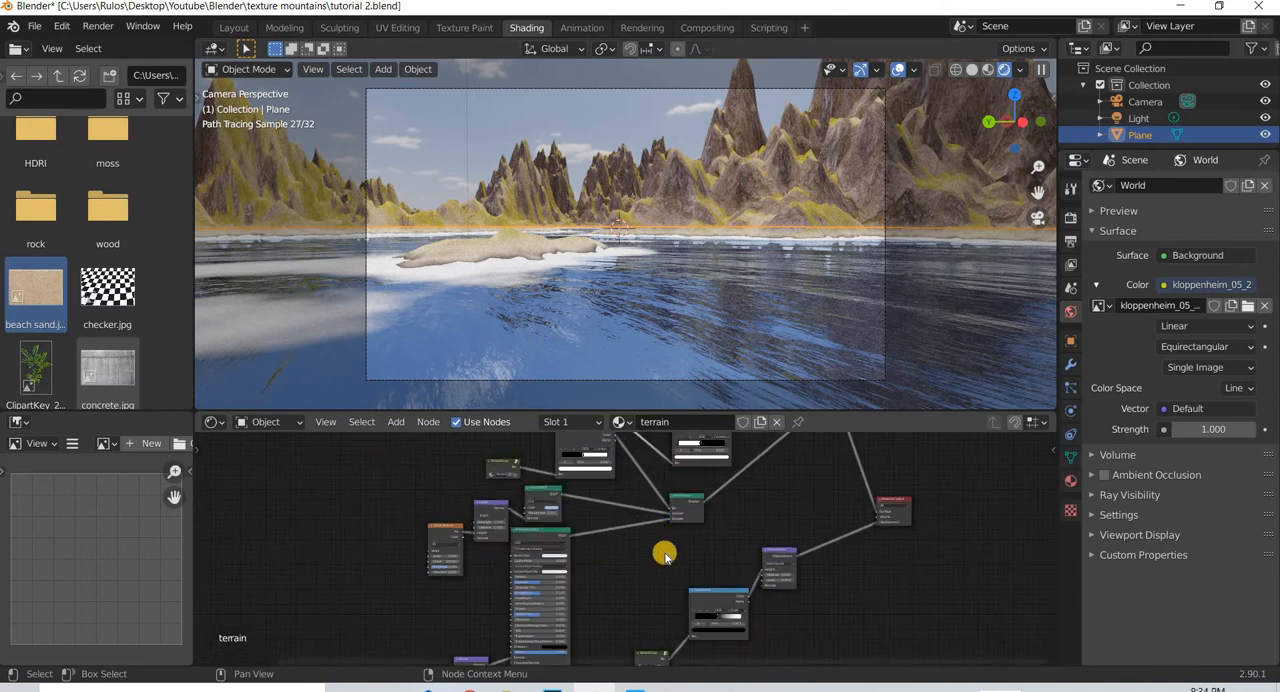
middle_click_drag(572, 611, 556, 577)
middle_click_drag(554, 629, 557, 494)
scroll(545, 580, "down", 2)
middle_click_drag(599, 547, 558, 529)
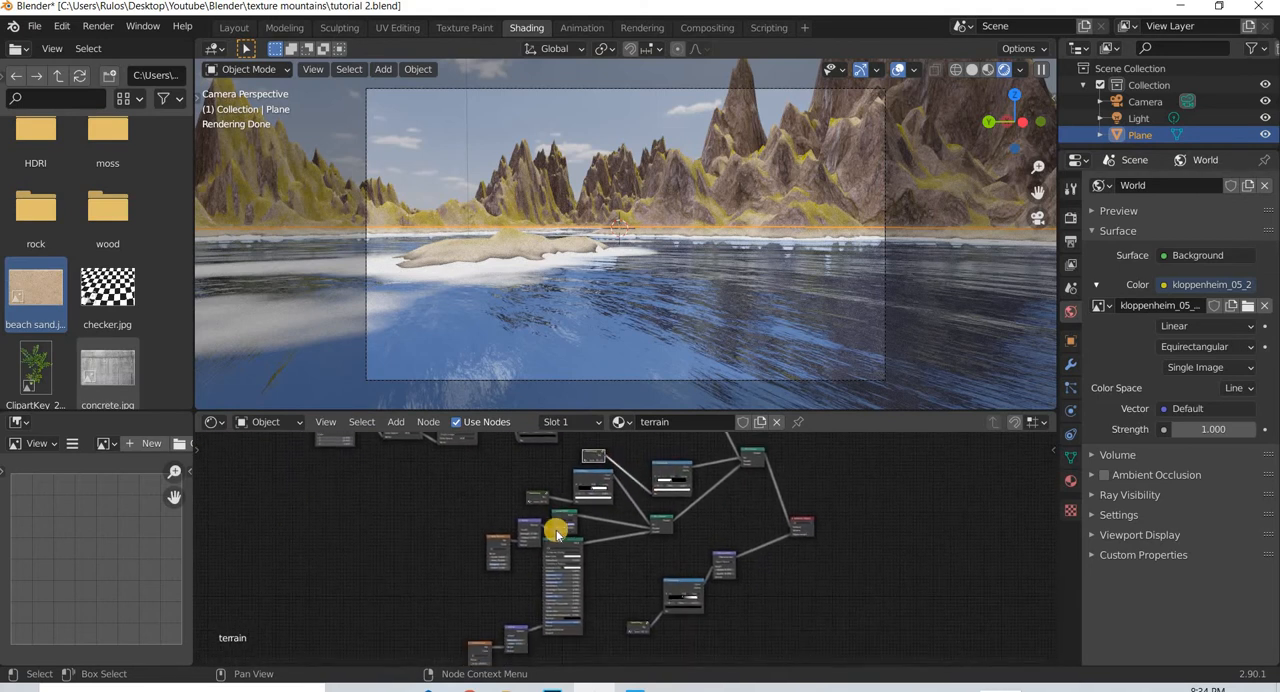
scroll(462, 531, "up", 5)
scroll(652, 533, "up", 7)
middle_click_drag(338, 580, 598, 568)
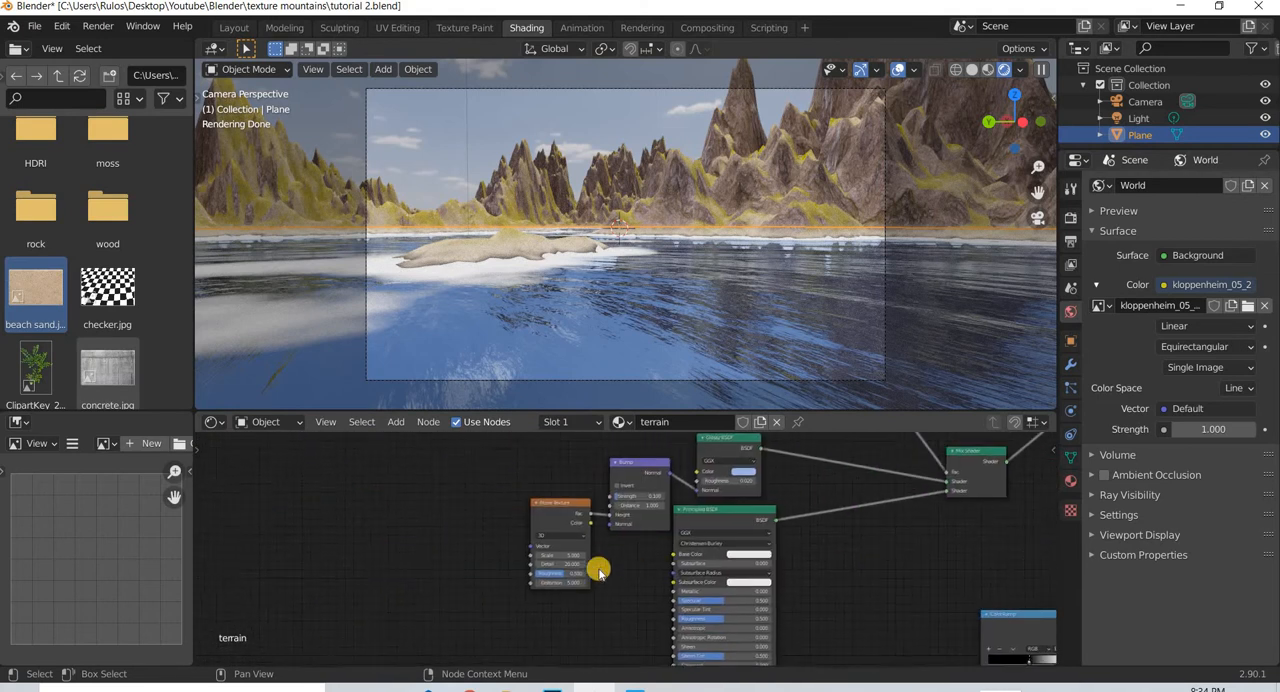
scroll(598, 568, "up", 11)
middle_click_drag(510, 536, 500, 523)
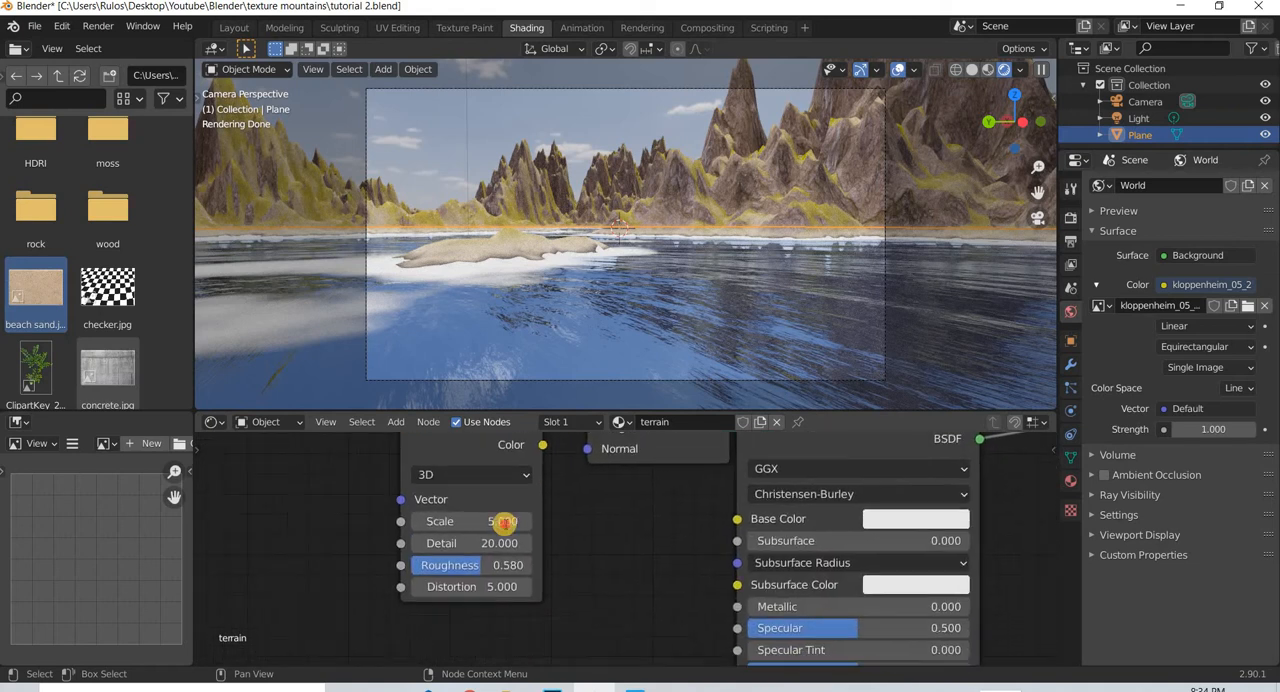
double_click(503, 524)
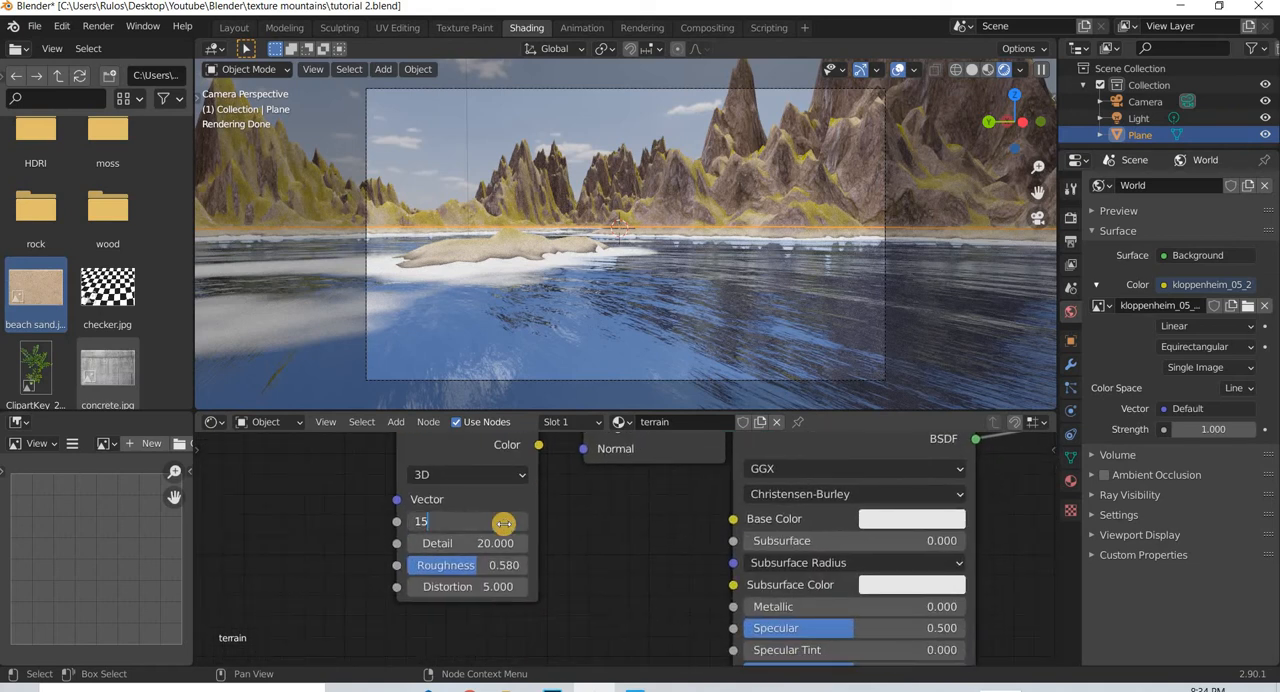
type("15")
key("Return")
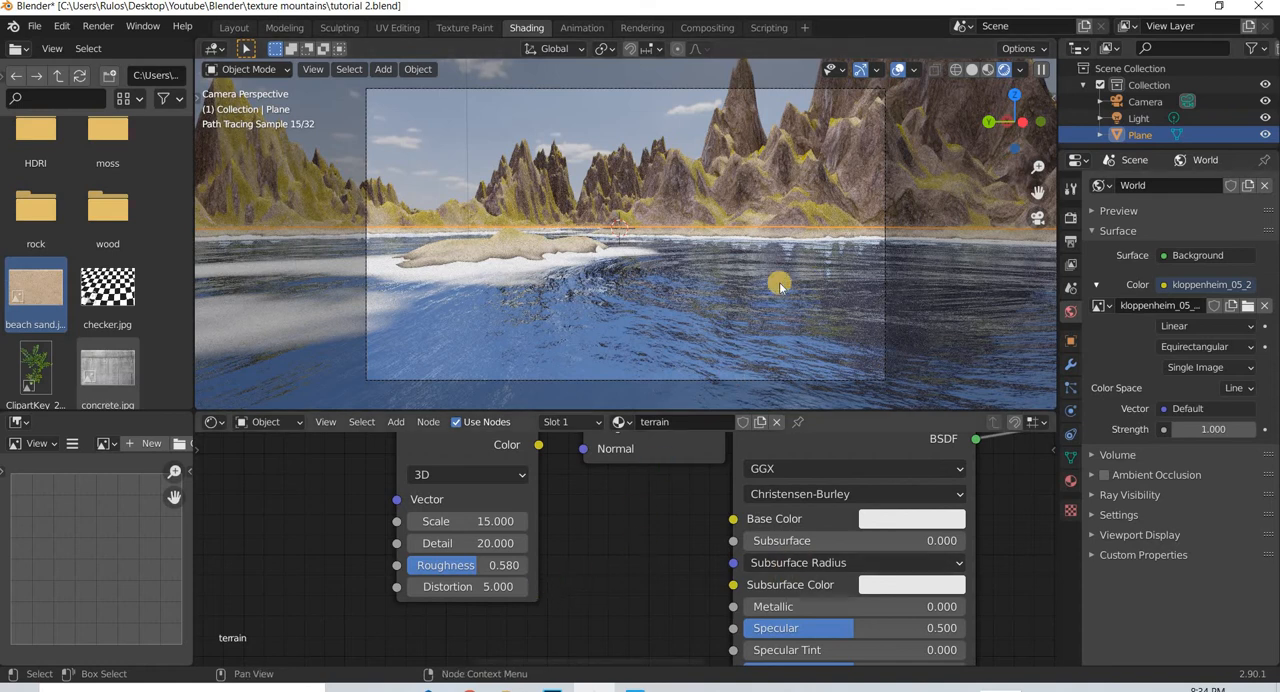
left_click(503, 544)
type("30")
key("Return")
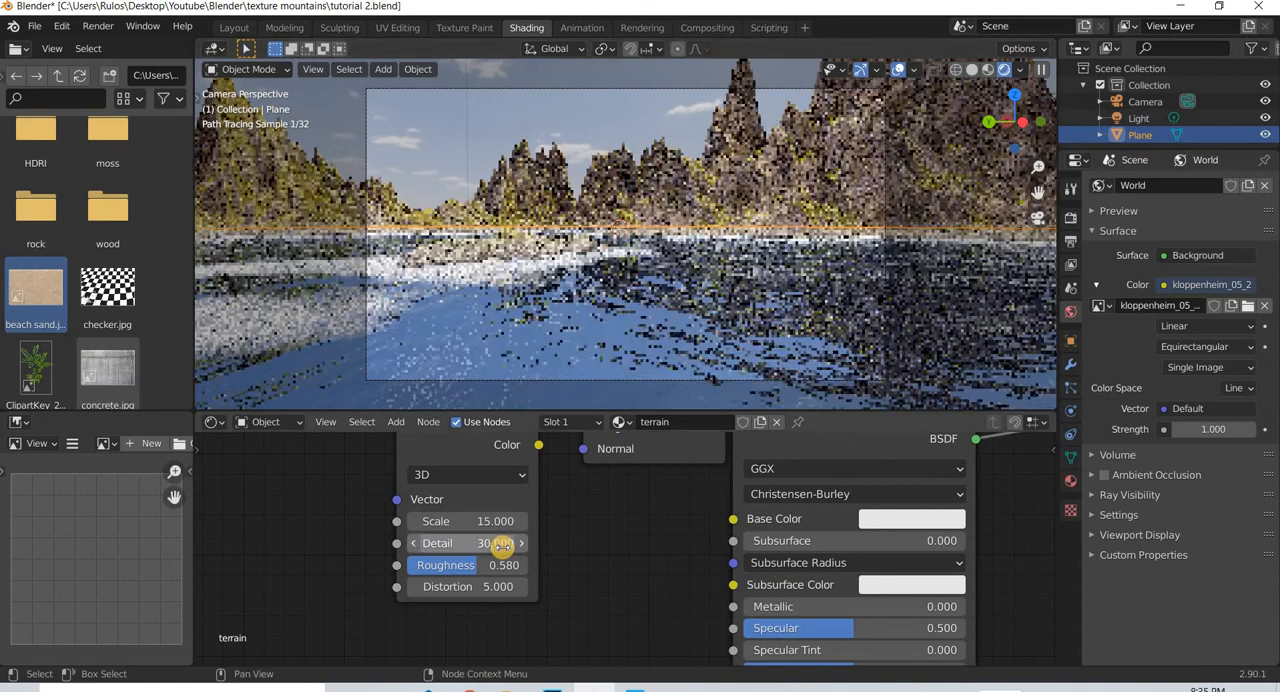
- Set the strength of the Bump node feeding the water's glossy shader to 0.05
middle_click_drag(662, 474, 584, 640)
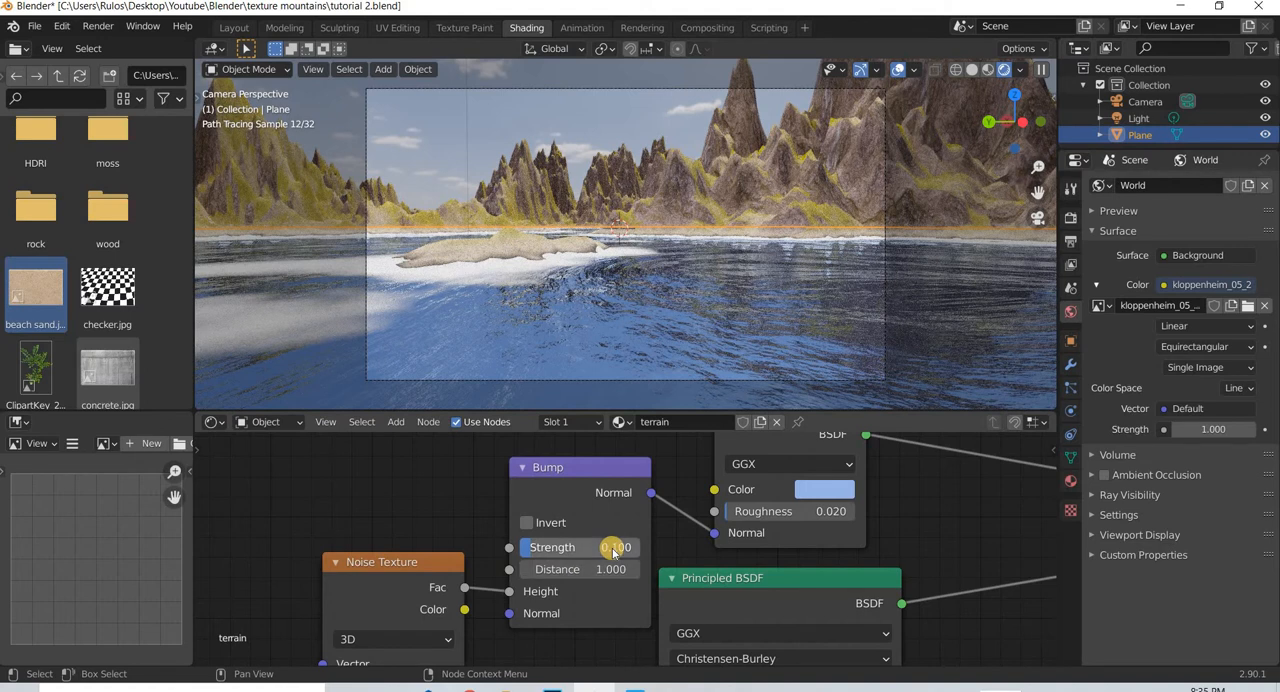
left_click(612, 547)
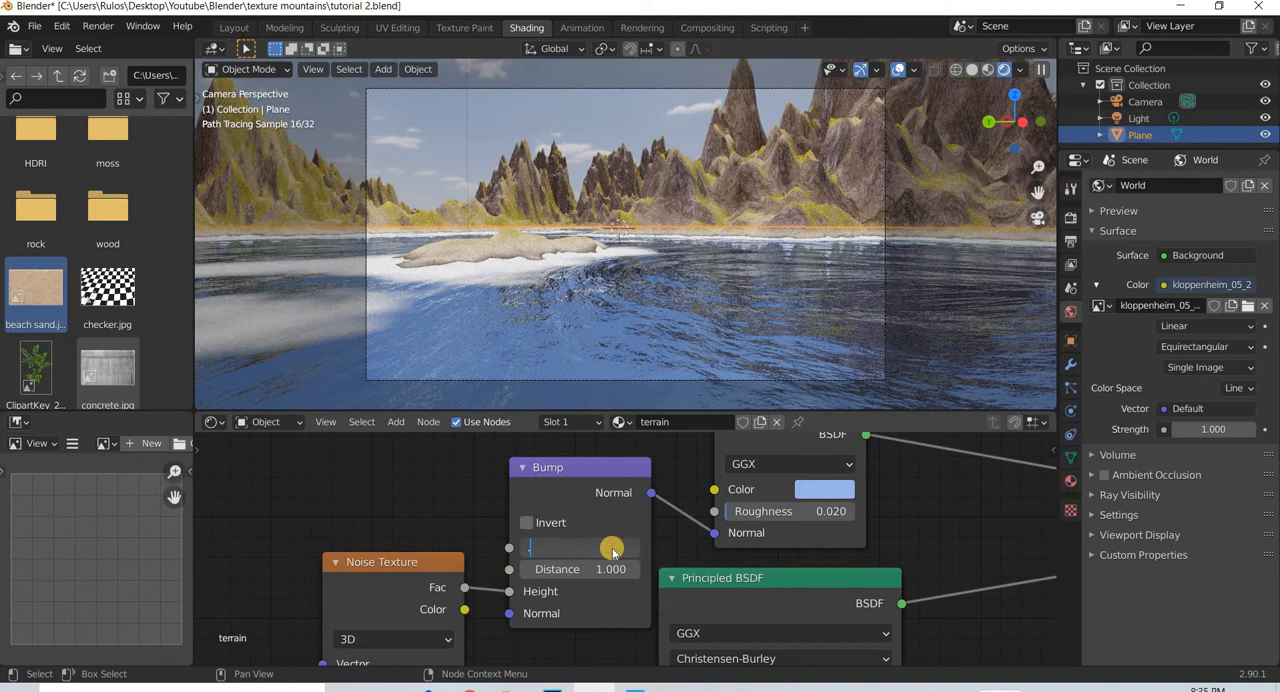
type(".05")
key("Return")
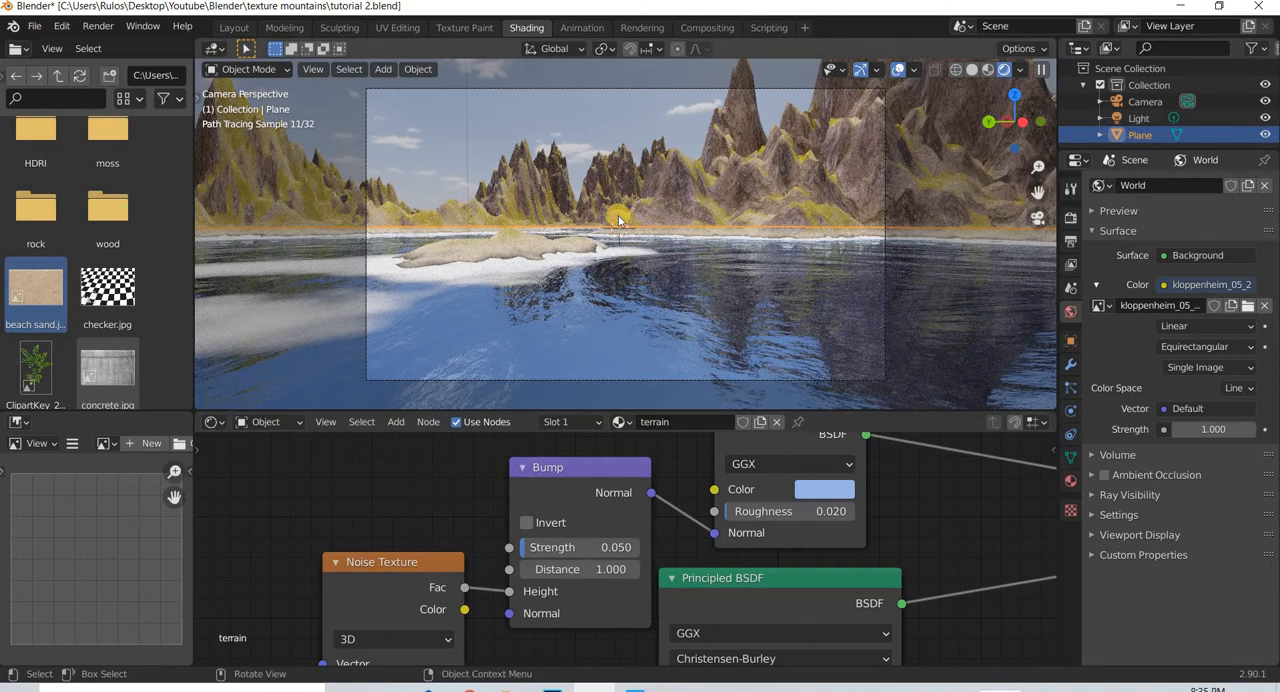
- Delete the Light object from the scene
left_click(382, 70)
left_click(1141, 117)
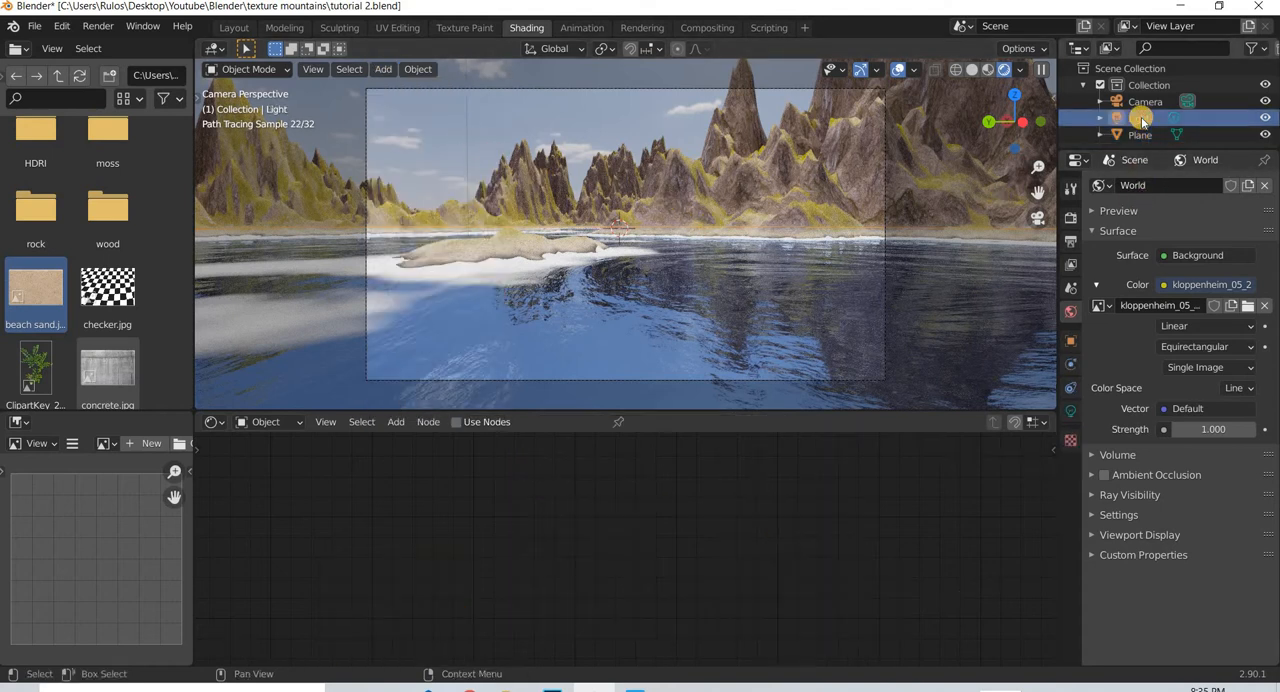
key("x")
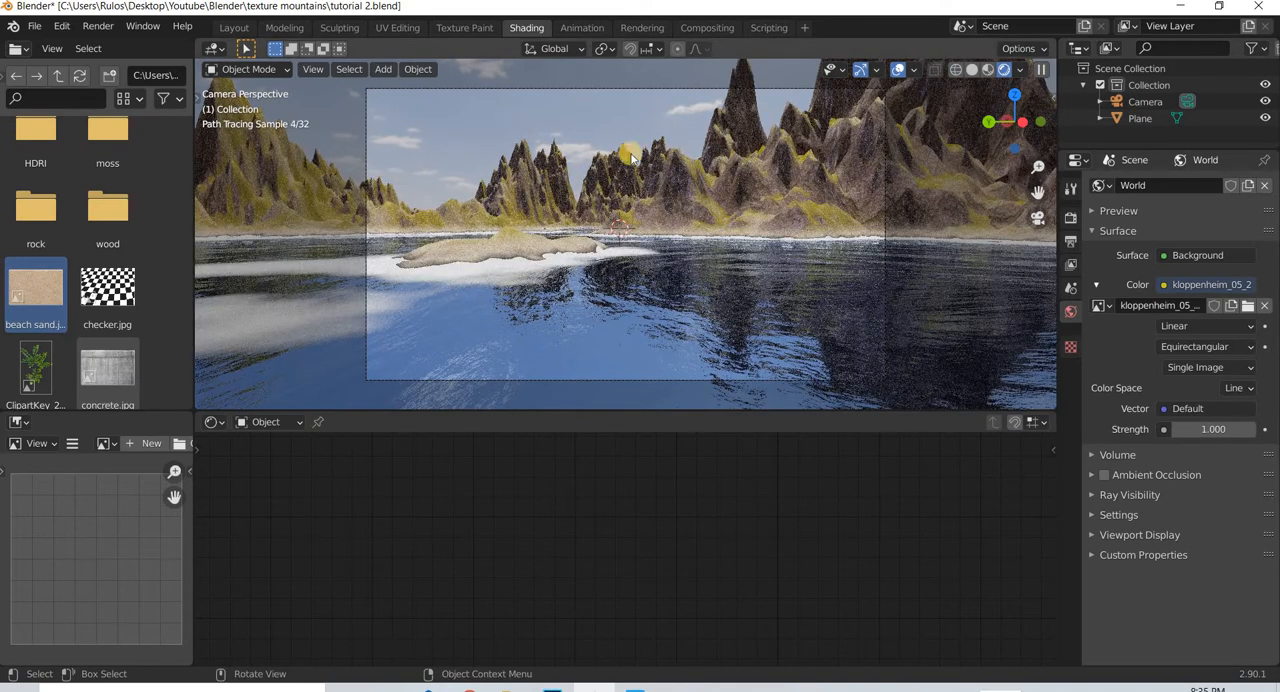
- Import the Sky_Clouds_Photo_Texture_A_P4120953 image from the 3D Assets folder as a plane, with Track Camera enabled
left_click(383, 69)
mouse_move(420, 271)
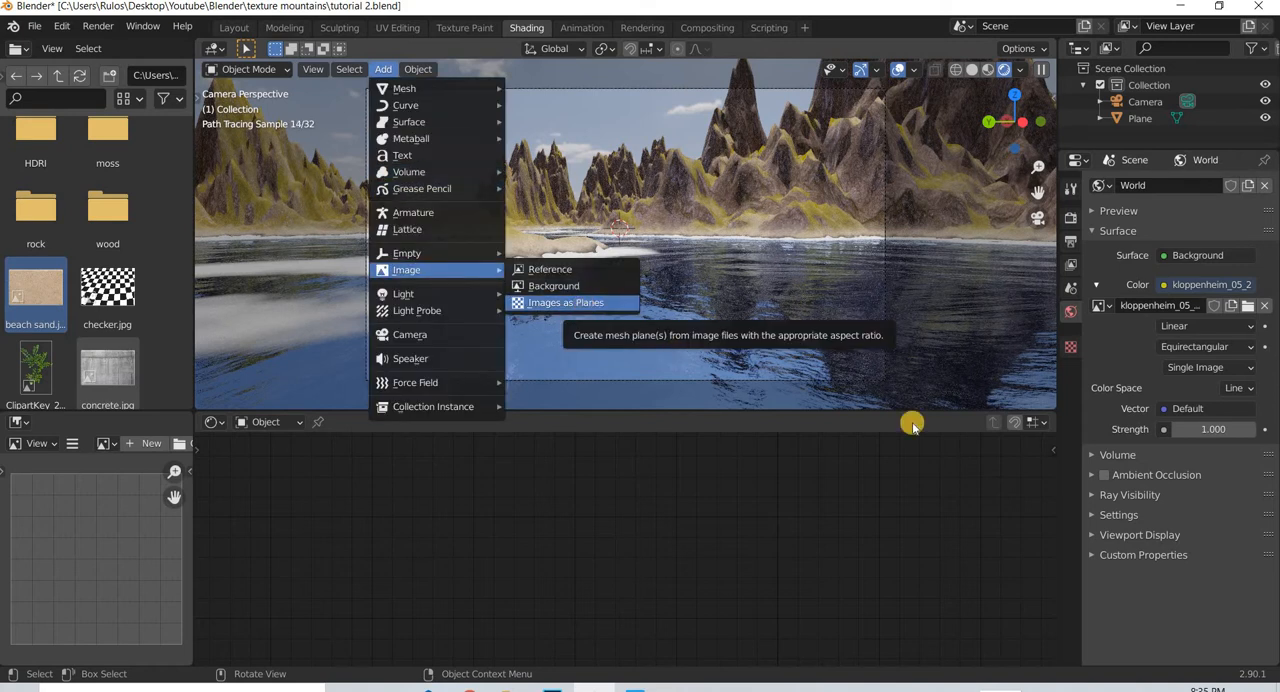
key("Return")
scroll(1006, 509, "down", 5)
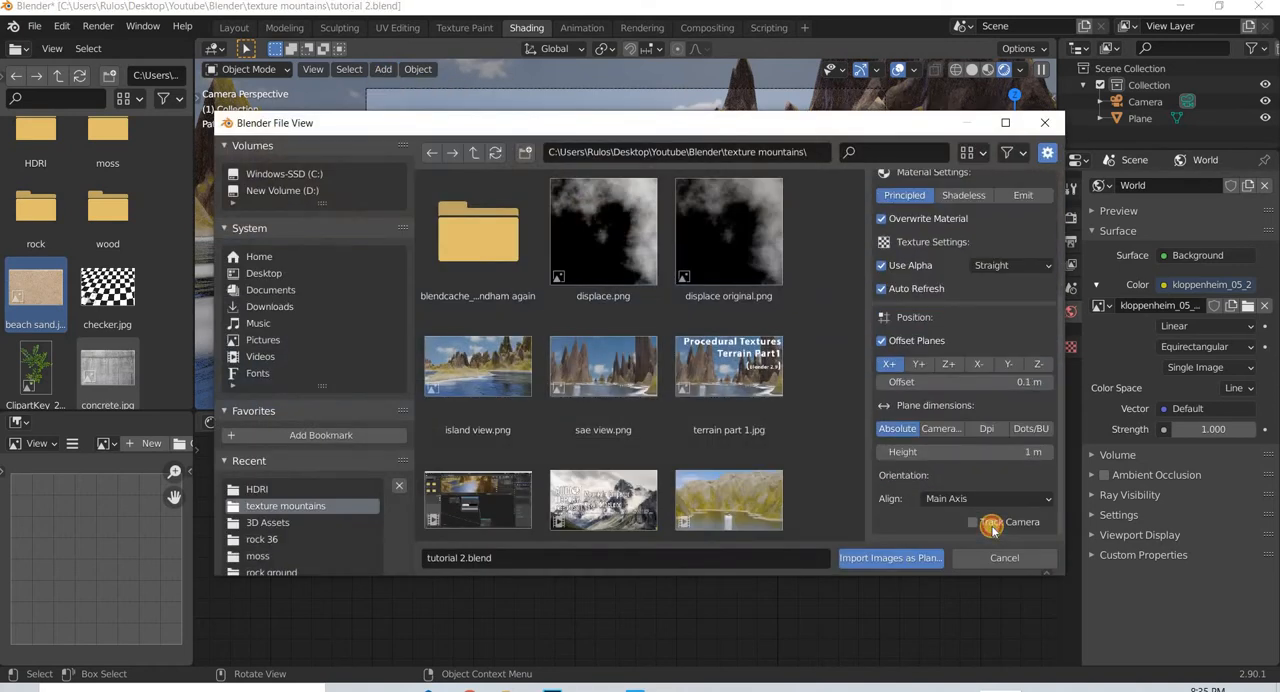
left_click(992, 530)
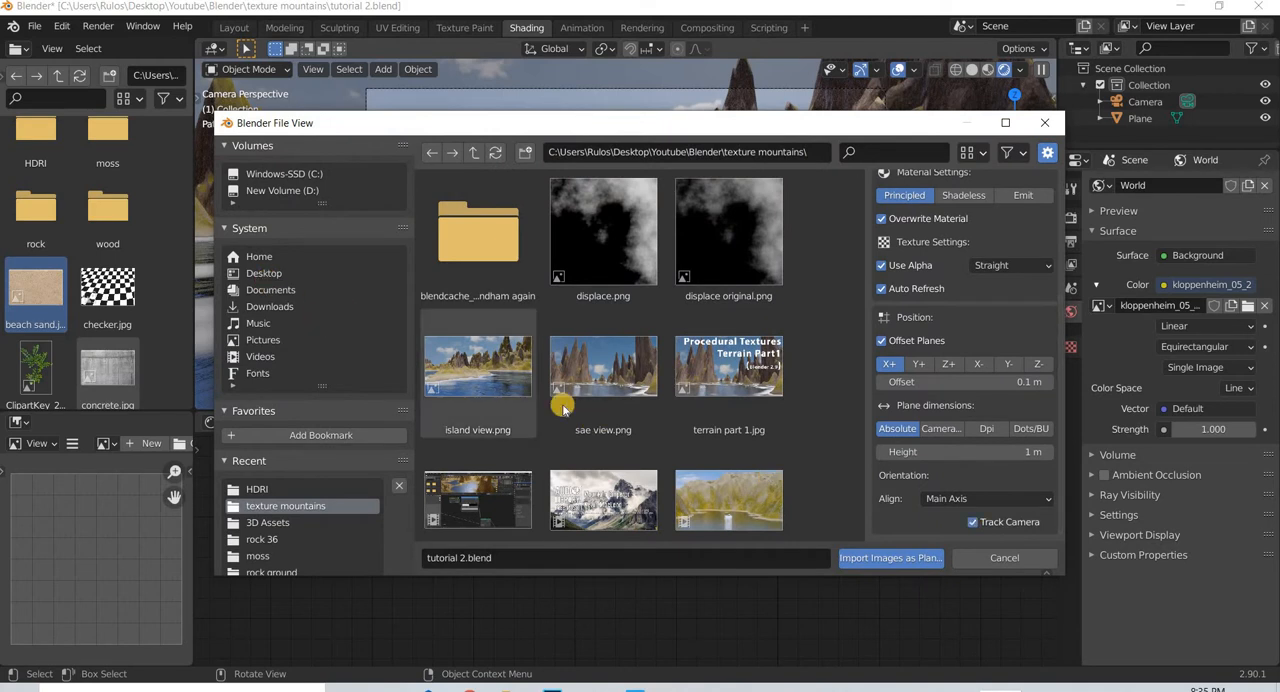
left_click(264, 273)
double_click(477, 262)
scroll(627, 453, "down", 2)
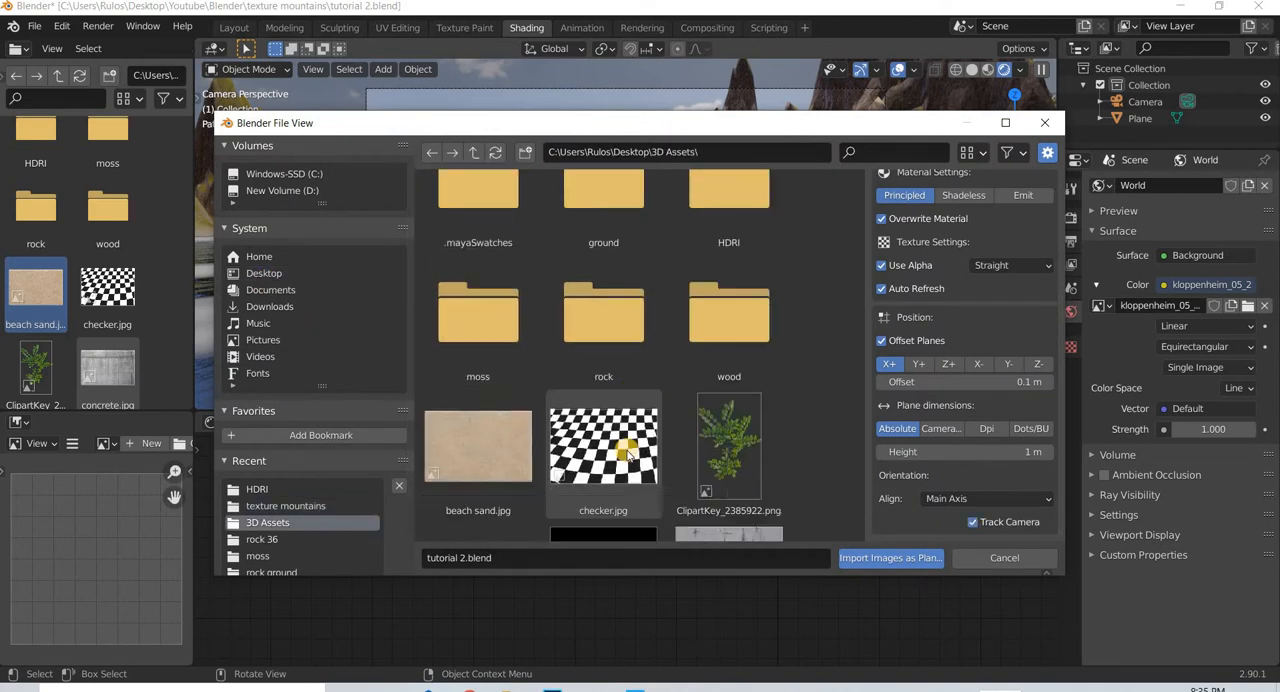
scroll(627, 453, "down", 15)
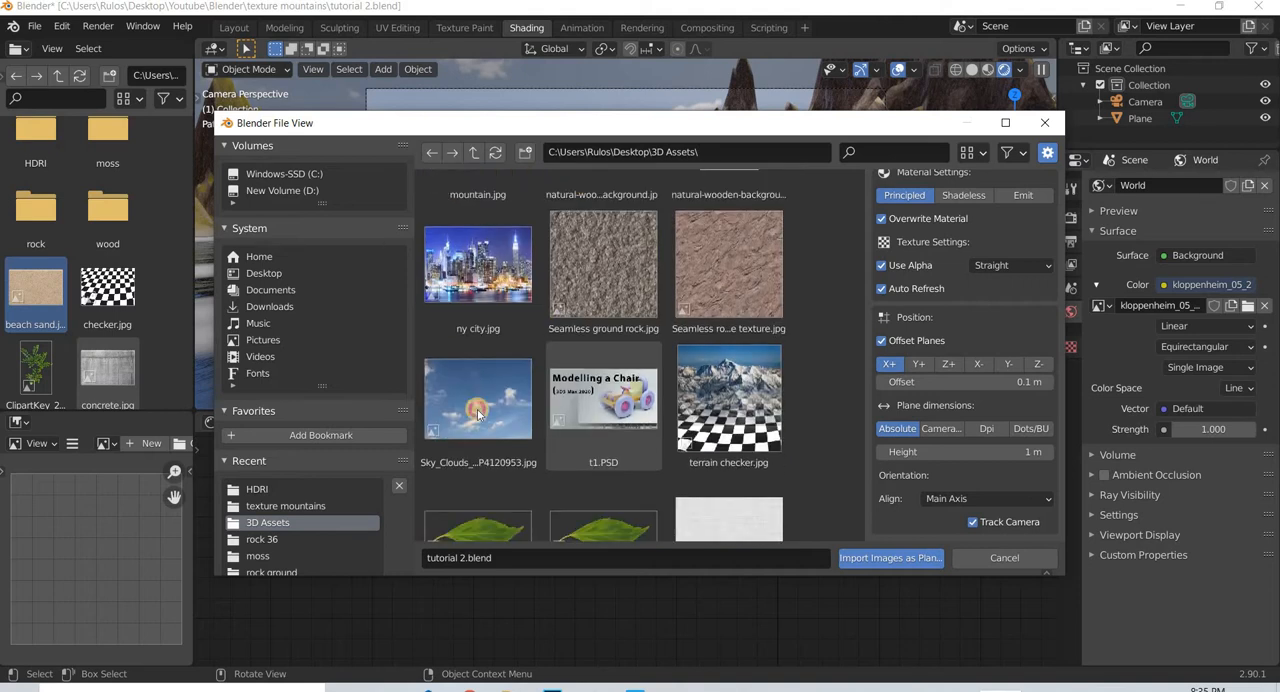
left_click(478, 414)
left_click(889, 557)
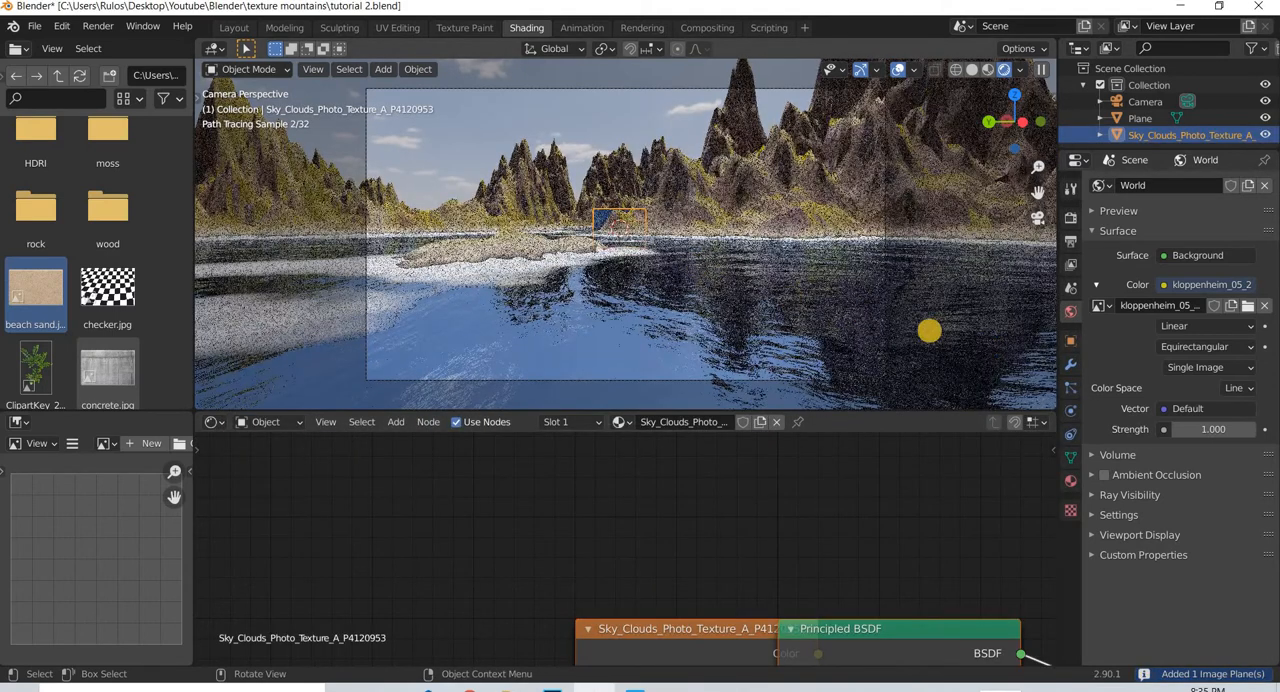
- Scale the sky plane up about 10.86 times and move it by about X 9.15 m, Y -8.59 m and Z 5.18 m
key("s")
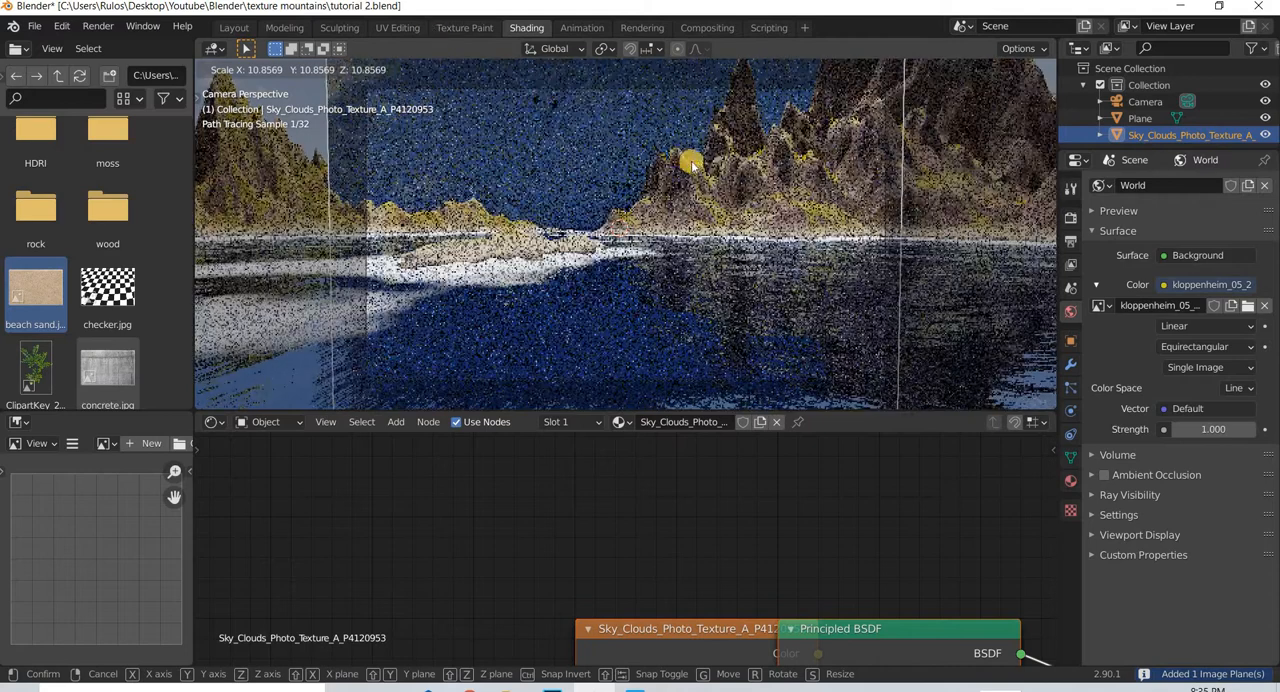
left_click(720, 209)
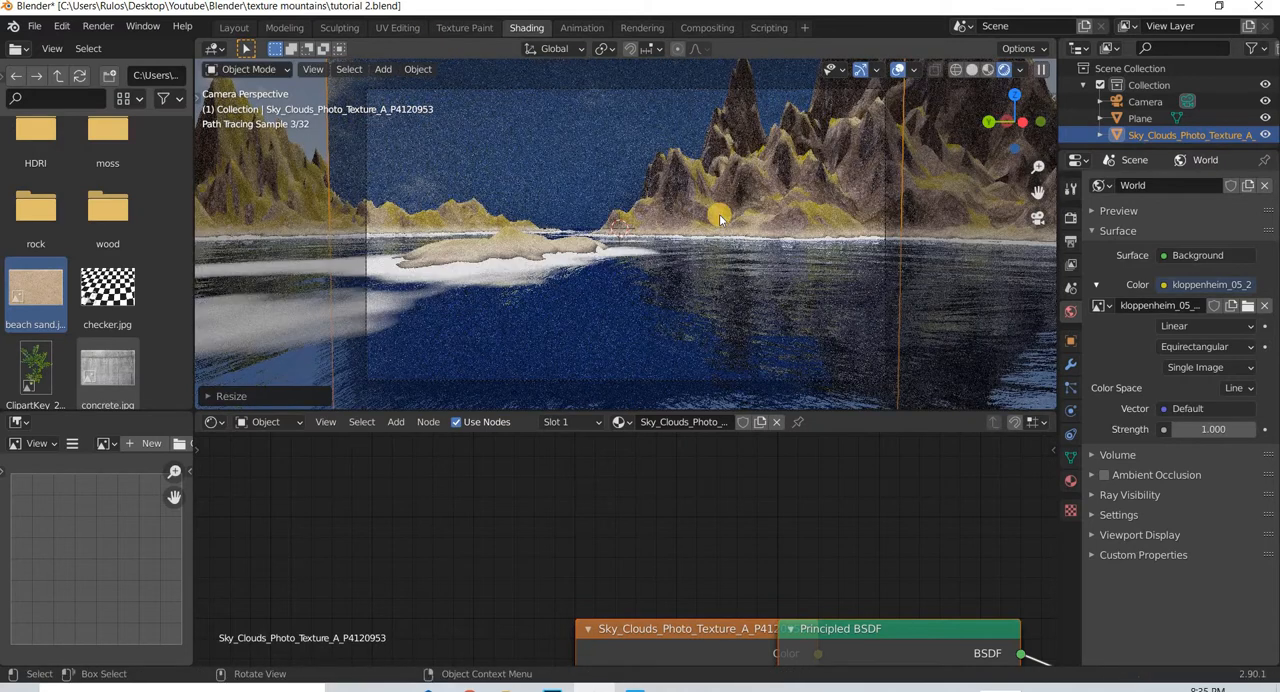
middle_click_drag(632, 313, 586, 325)
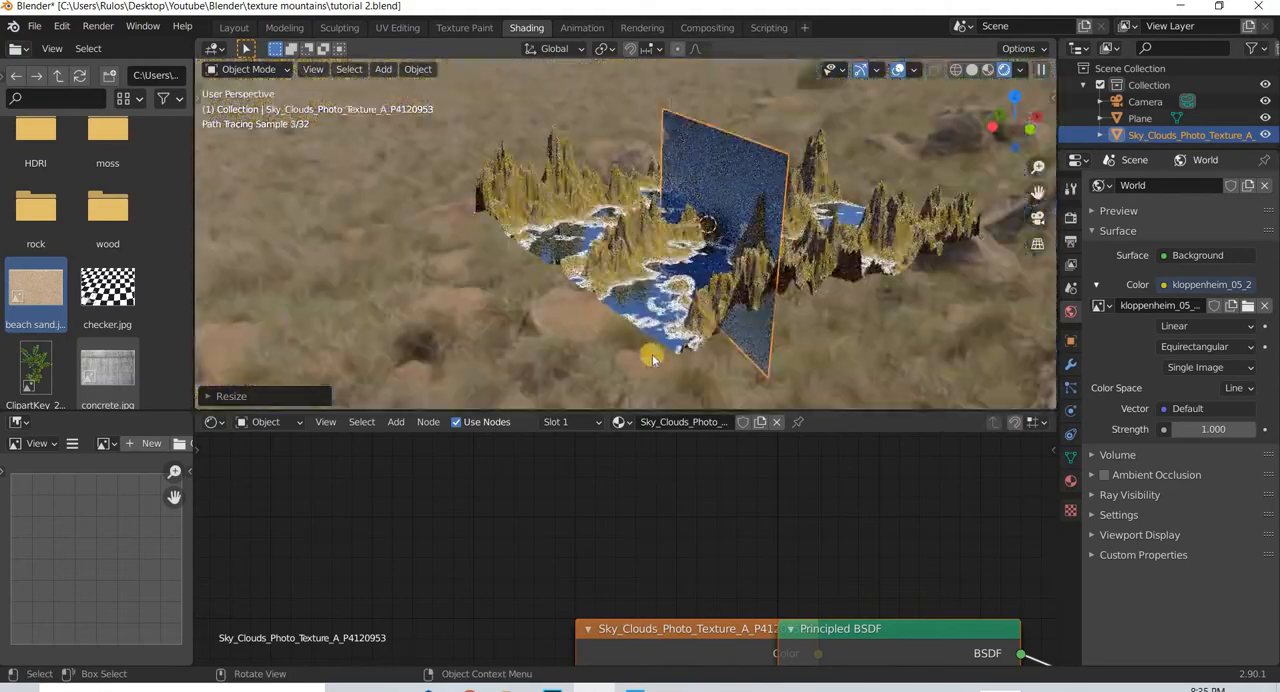
scroll(685, 368, "down", 2)
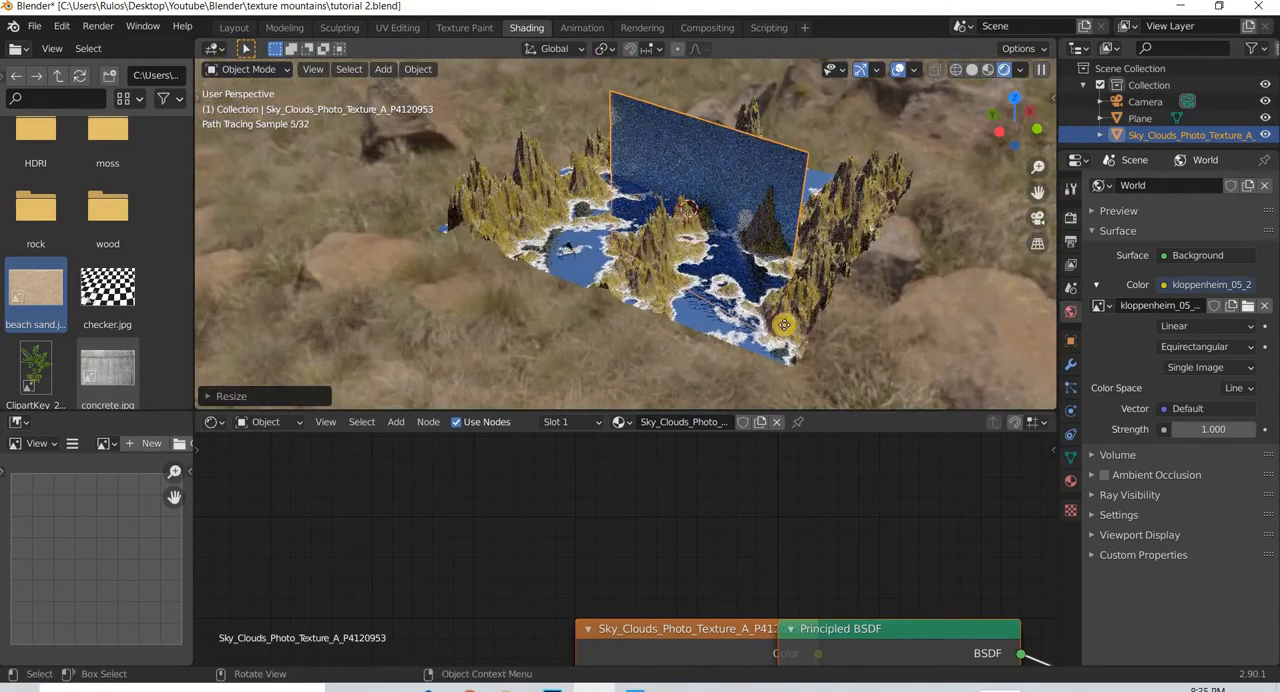
key("g")
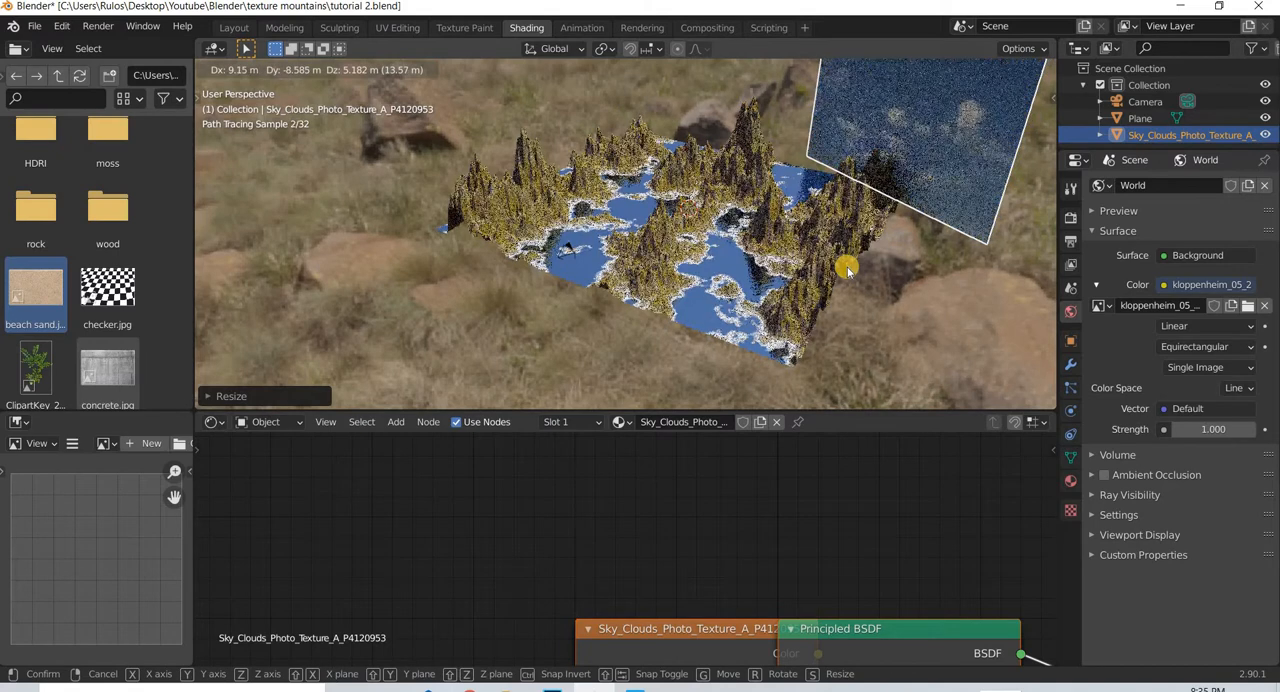
left_click(846, 267)
- Shift the sky plane horizontally toward the camera frame, checking its placement through the camera view
key("KP_0")
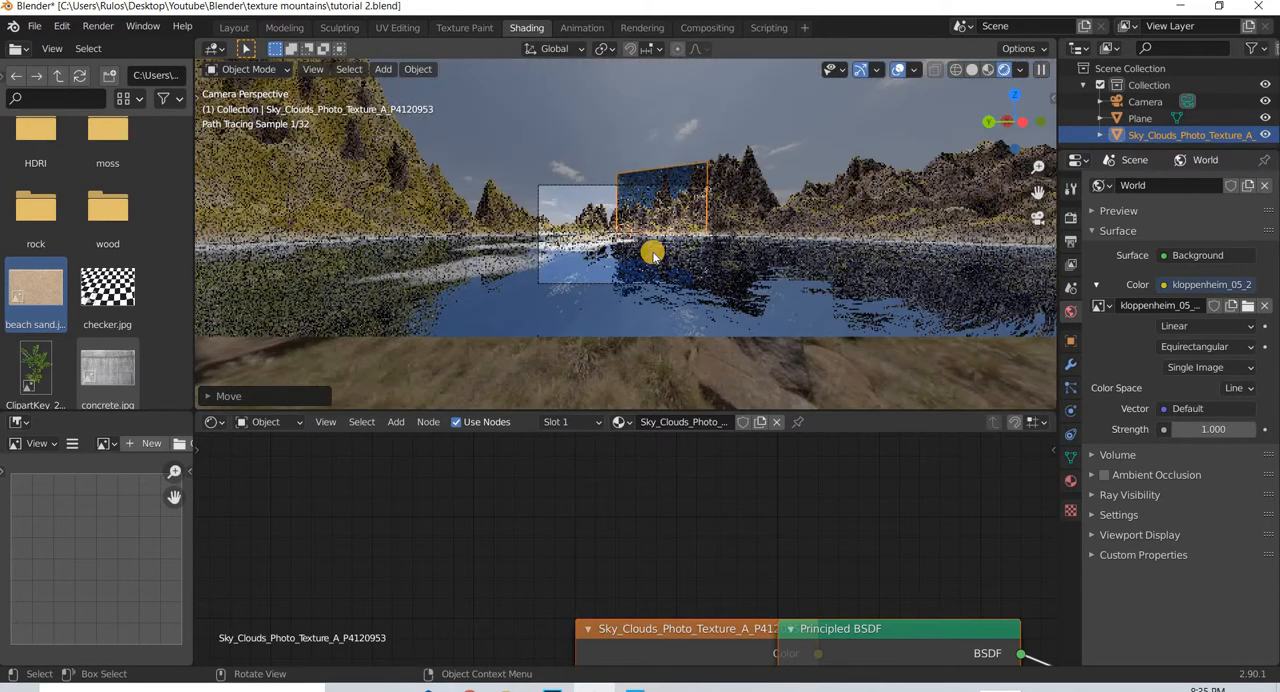
scroll(651, 253, "up", 2)
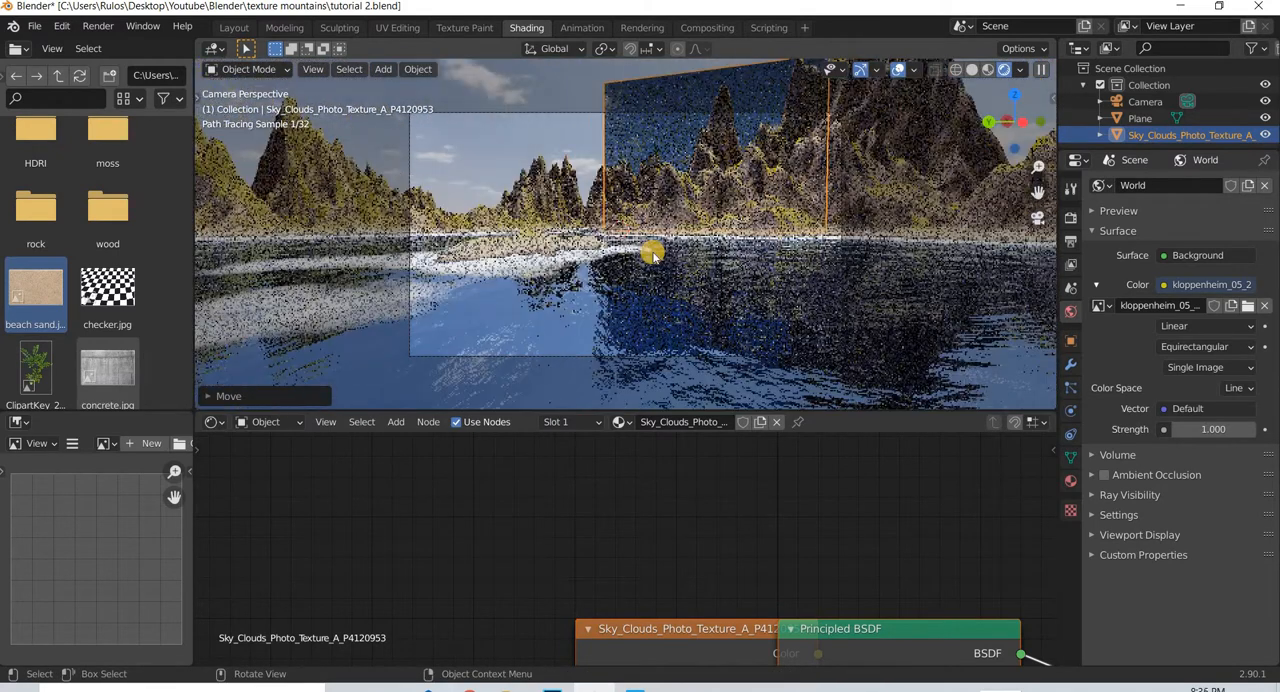
key("g")
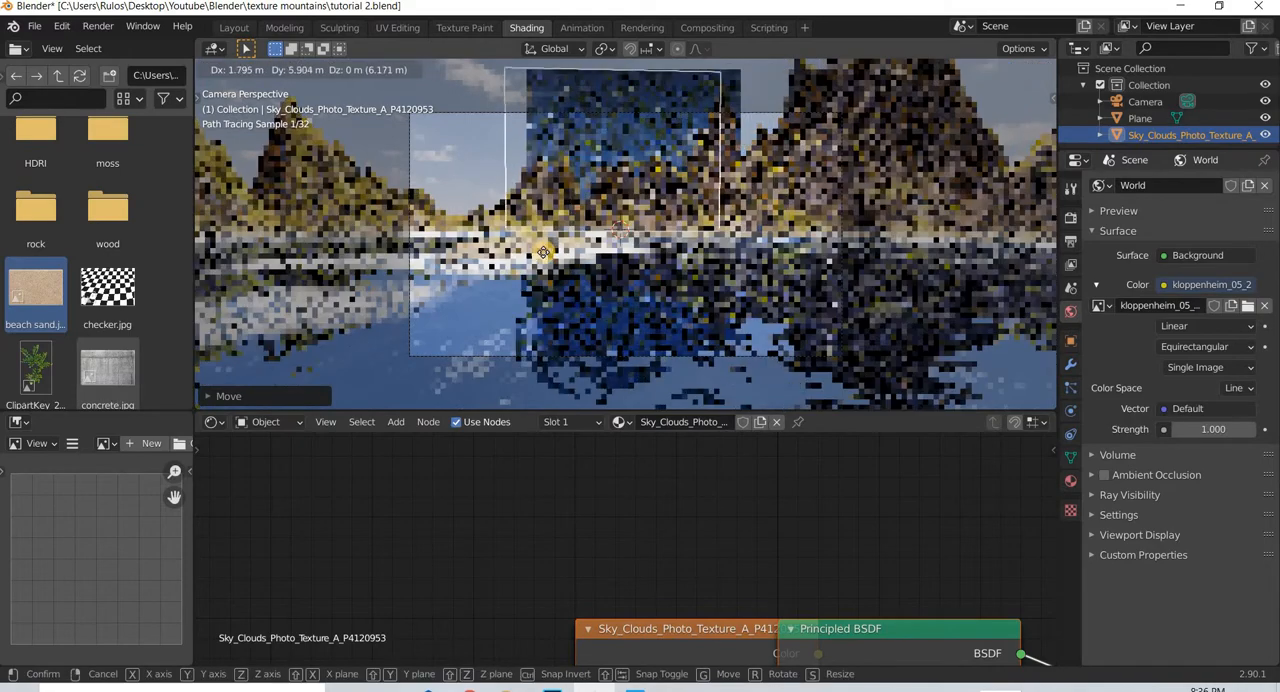
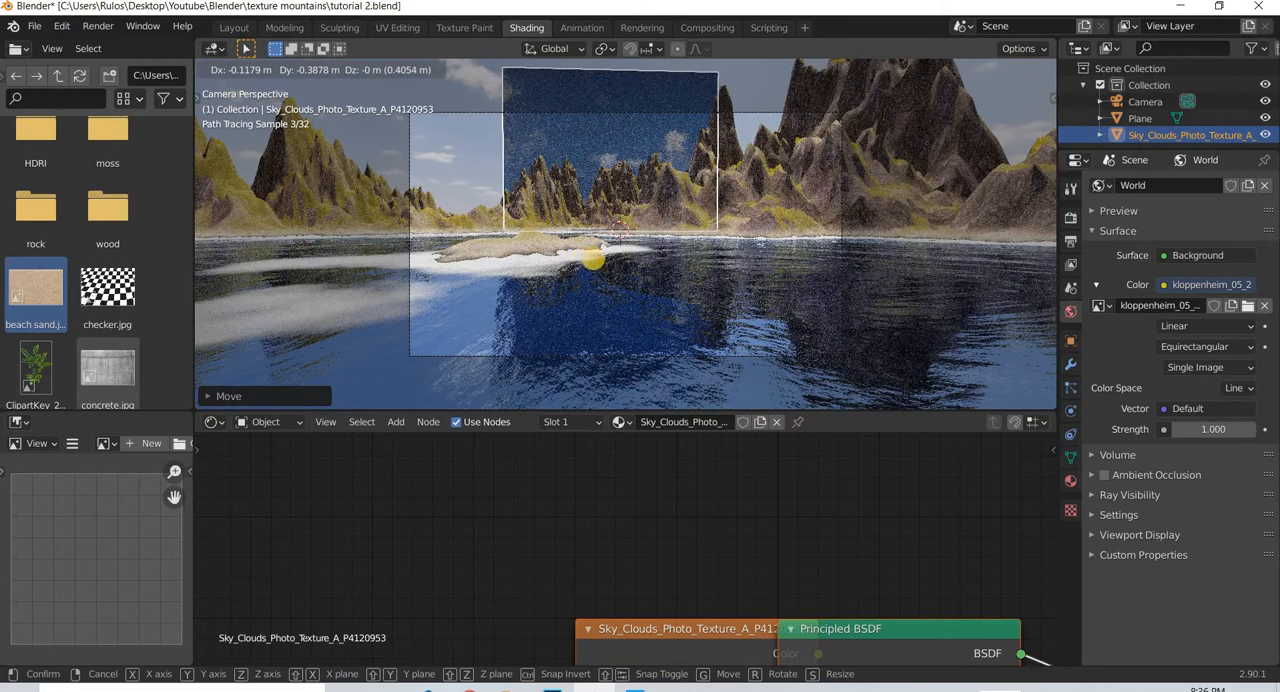
- Scale the sky plane up about 1.84 times and raise it behind the mountains in the camera view
key("s")
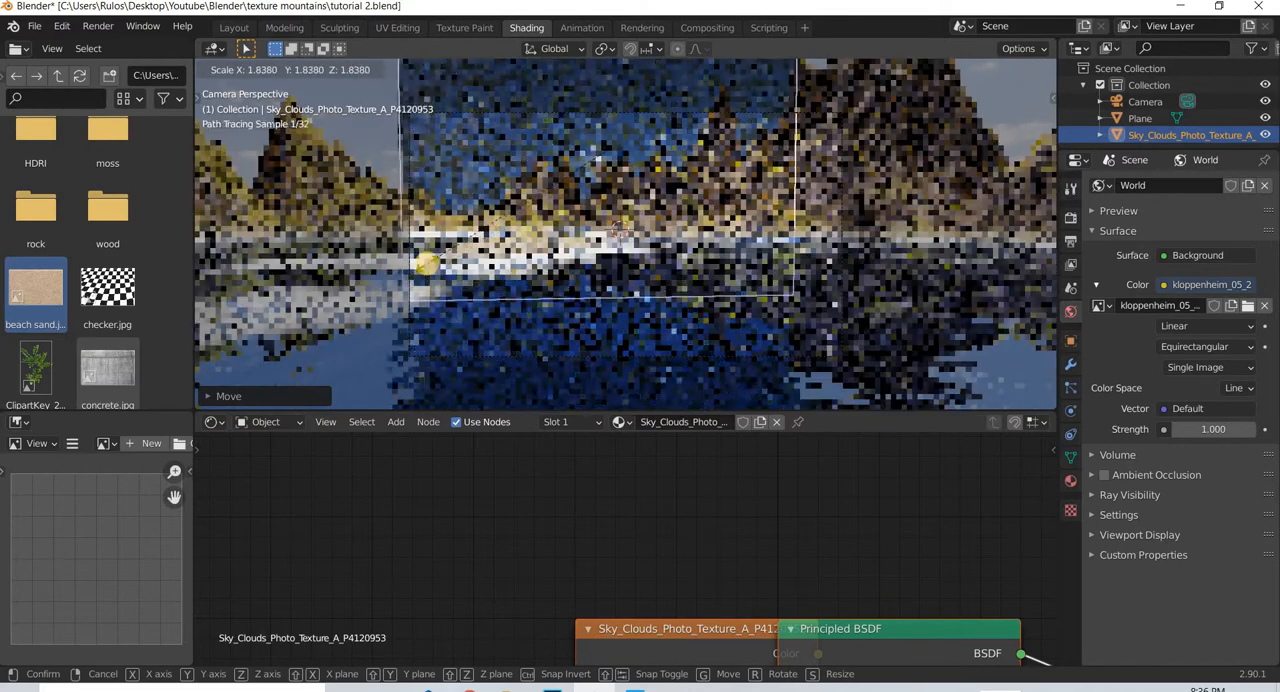
left_click(438, 255)
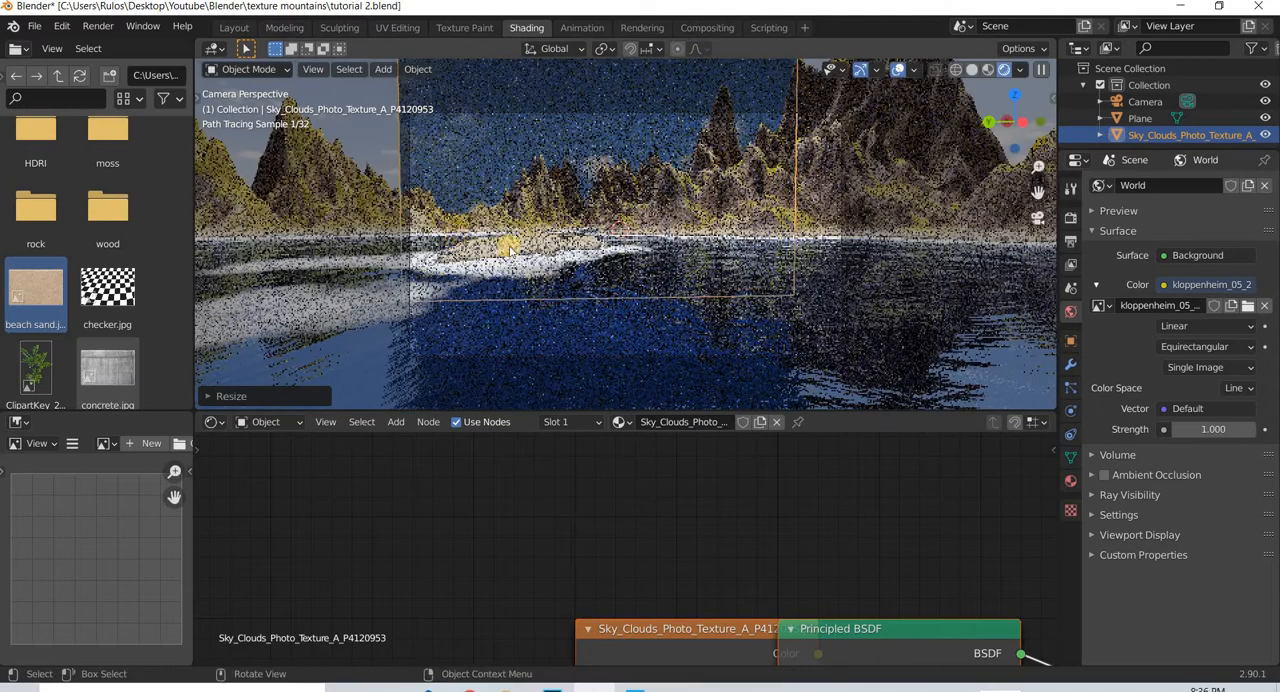
key("g")
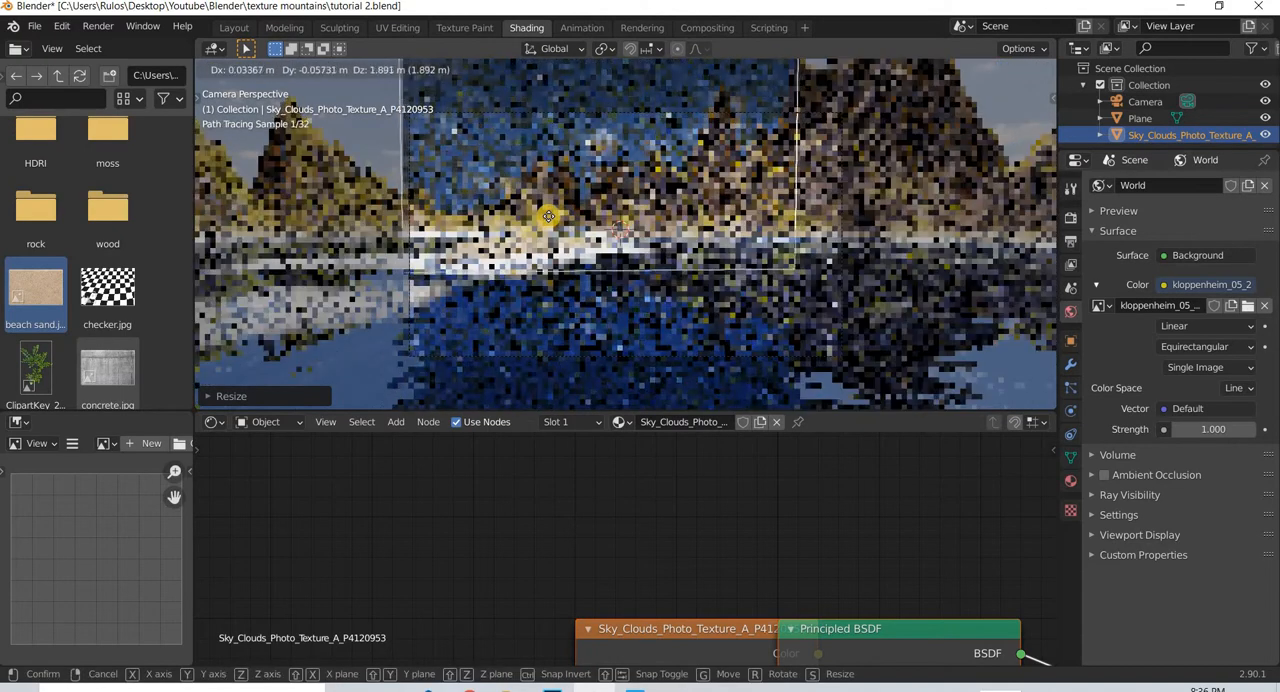
left_click(658, 140)
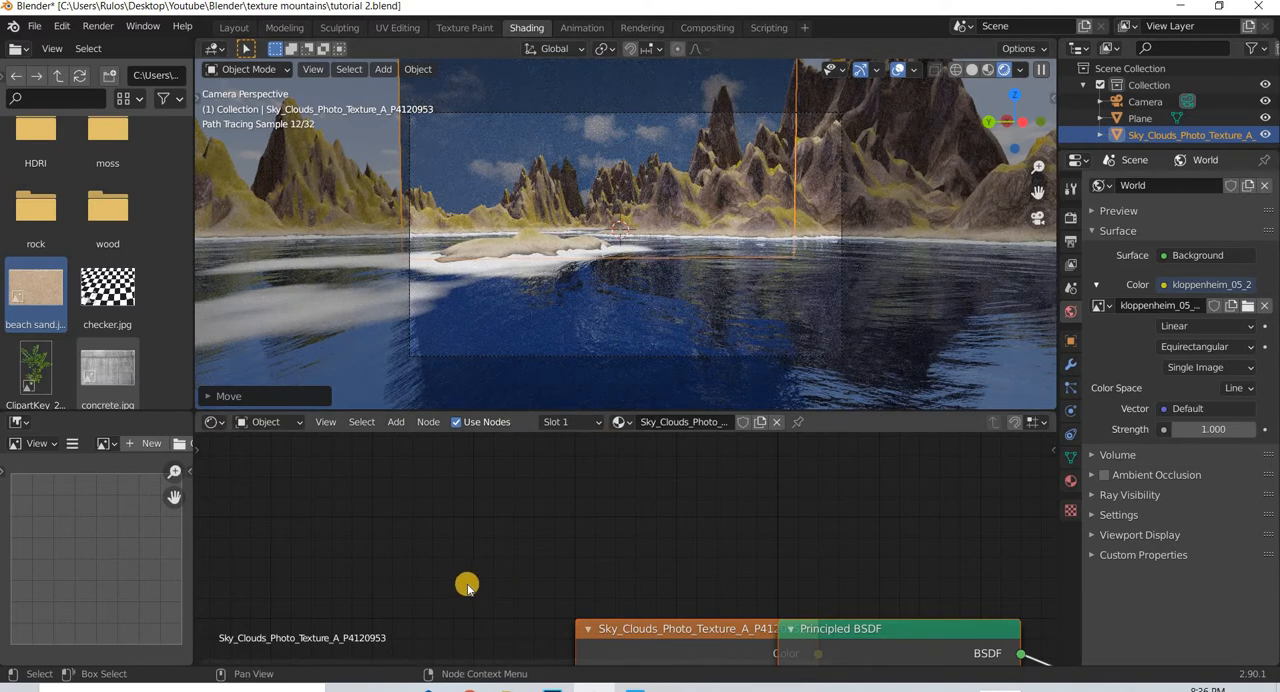
- Spread out the sky material's nodes so the image texture node sits clear of the Principled BSDF
scroll(475, 585, "down", 6)
middle_click_drag(790, 660, 702, 620)
scroll(504, 546, "up", 2)
scroll(718, 508, "up", 5)
middle_click_drag(740, 507, 787, 490)
left_click_drag(522, 490, 335, 495)
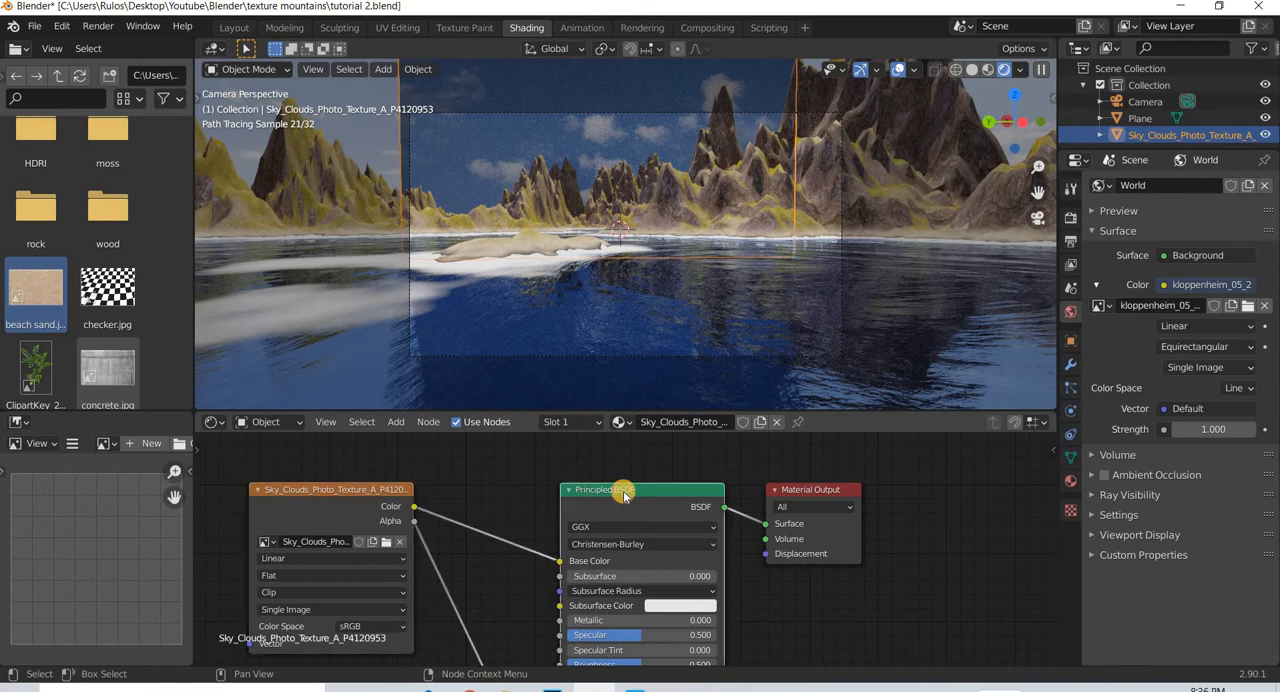
- Replace the sky material's Principled BSDF with an Emission shader linked between the image's Color and the Material Output's Surface
key("Delete")
left_click(396, 421)
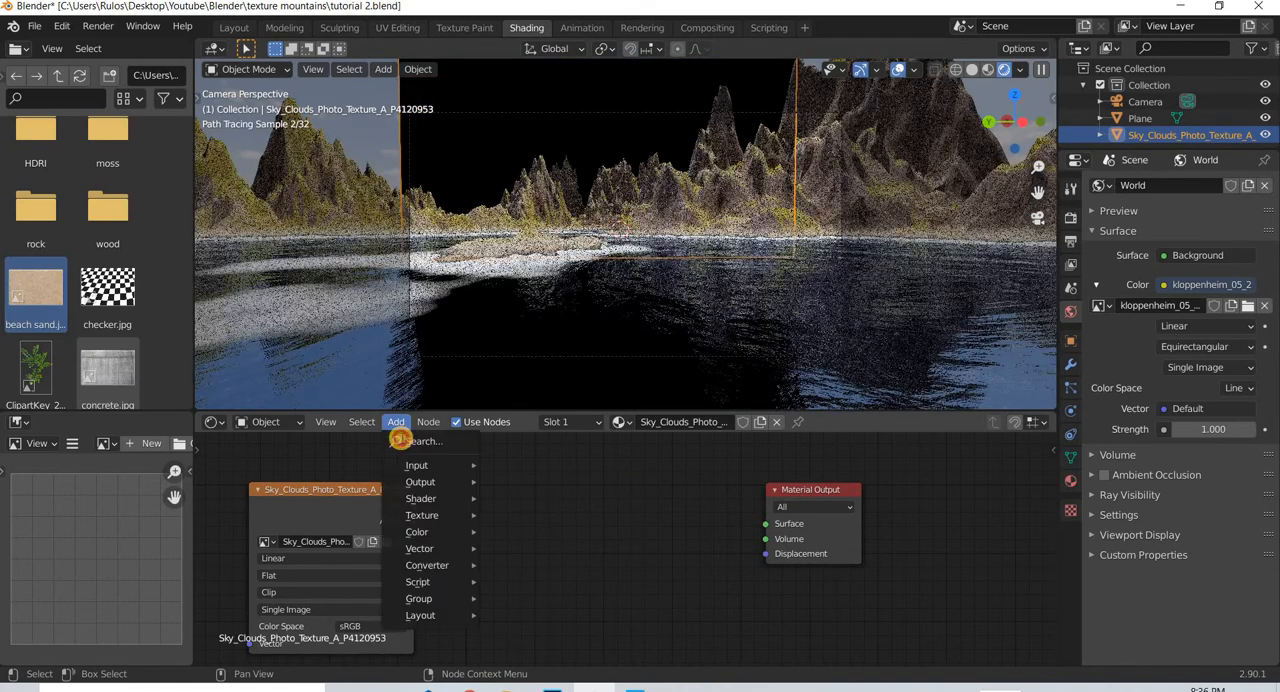
left_click(399, 440)
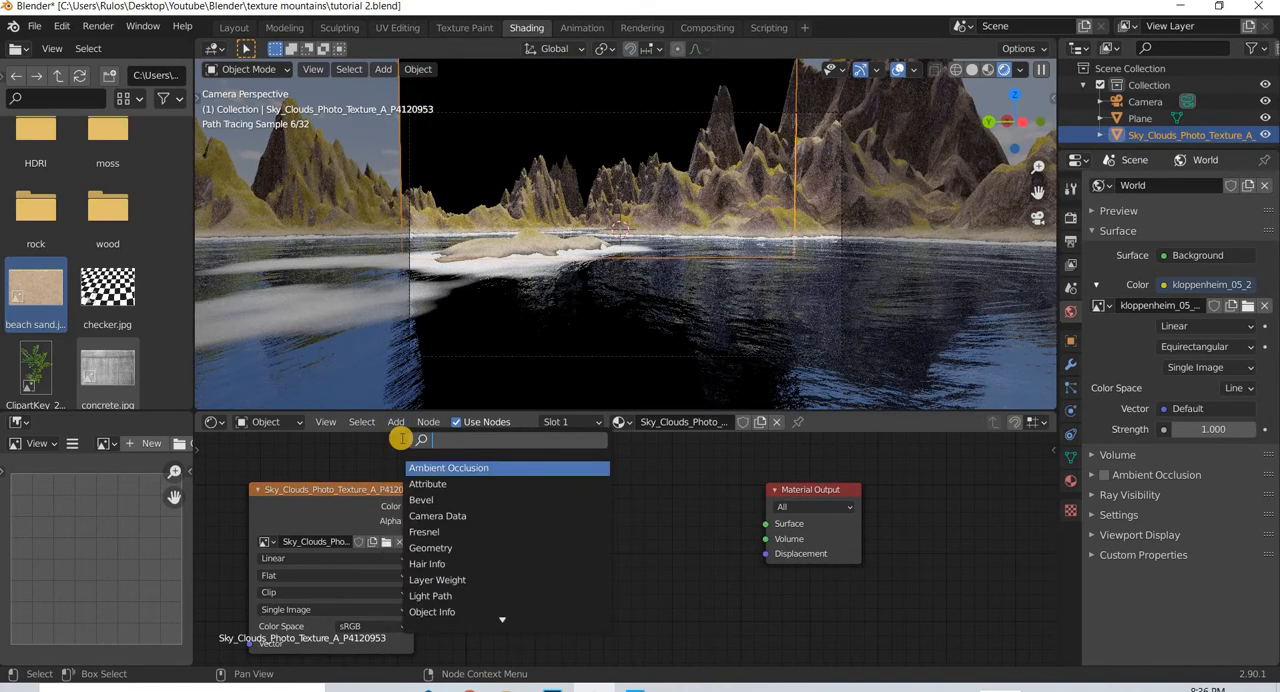
key("Return")
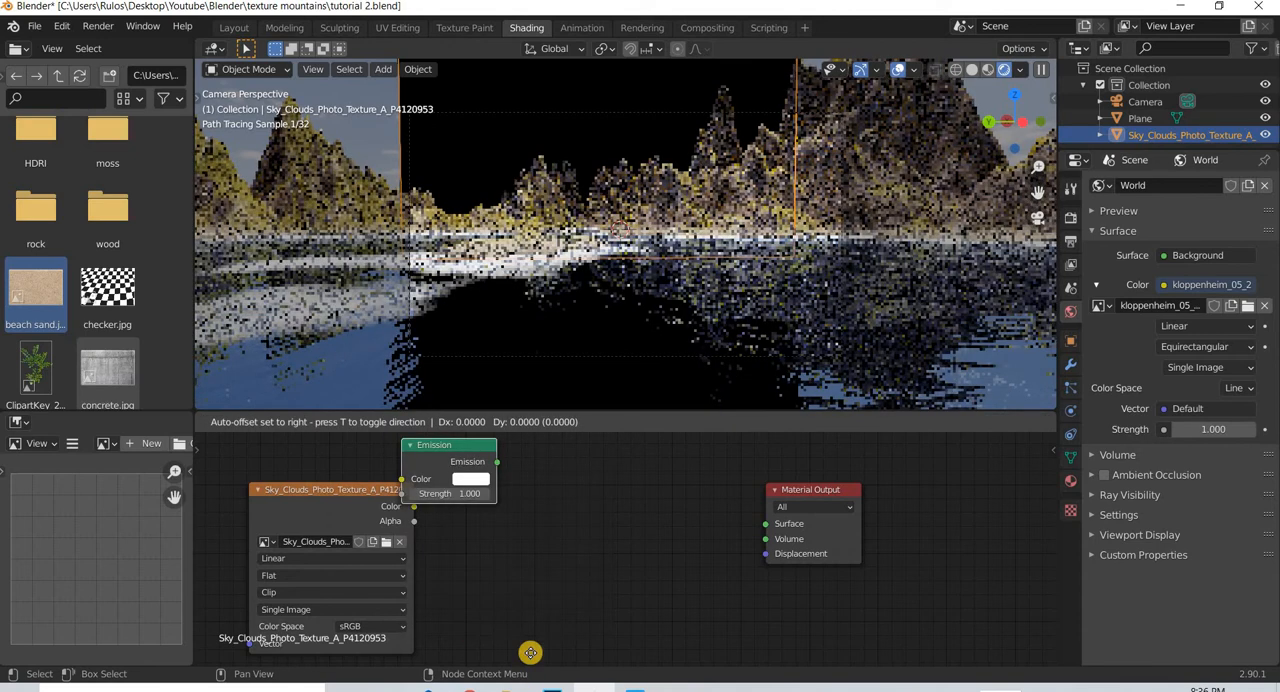
left_click(567, 483)
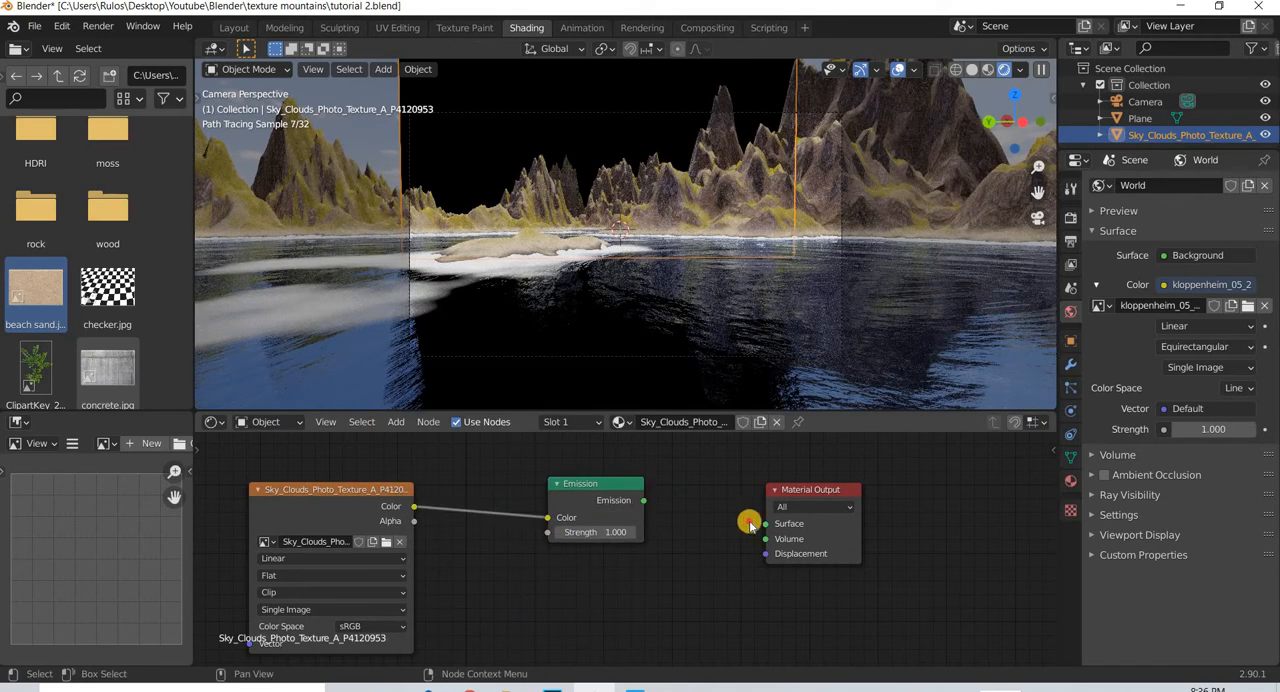
- Import yacht.png from the 3D Assets folder on the Desktop as an image plane
left_click(634, 266)
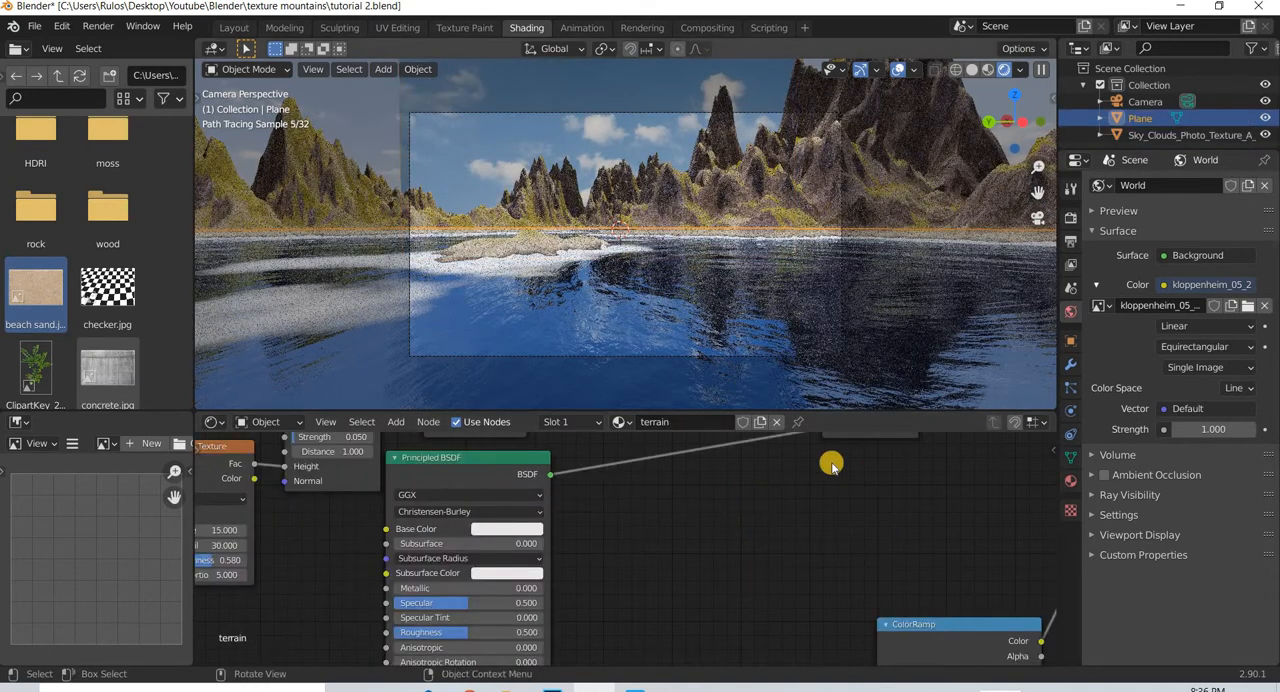
left_click(830, 354)
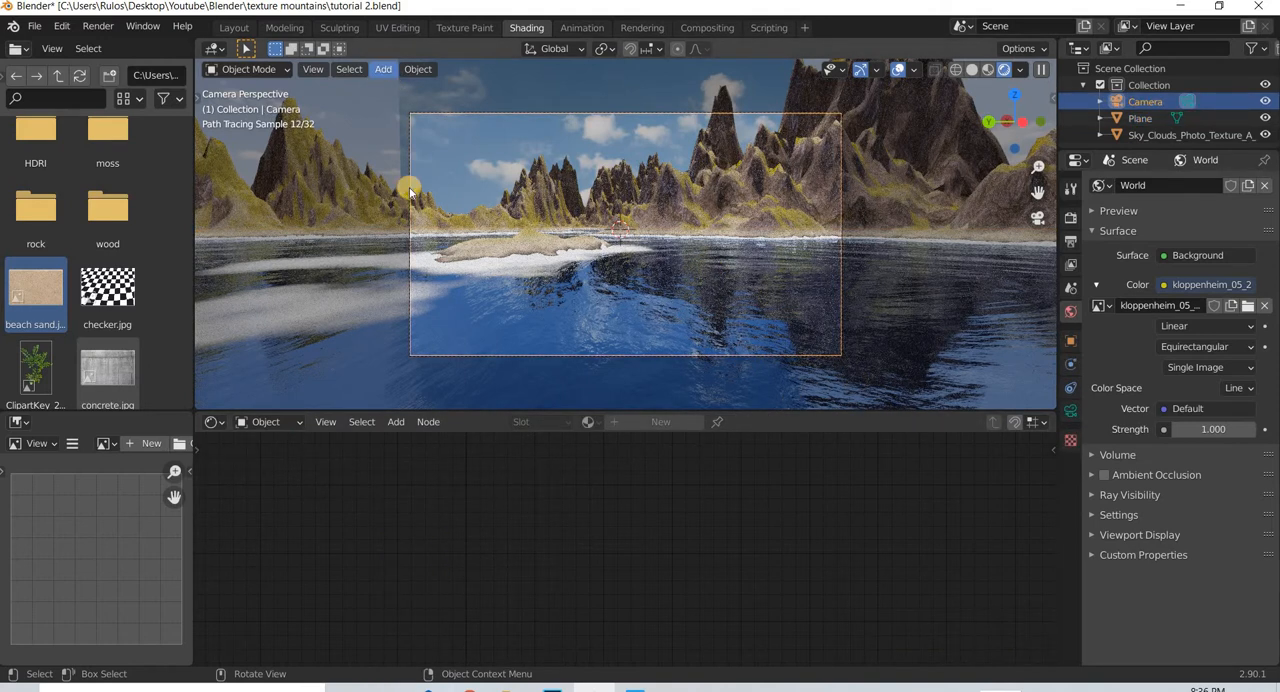
left_click(384, 70)
mouse_move(414, 272)
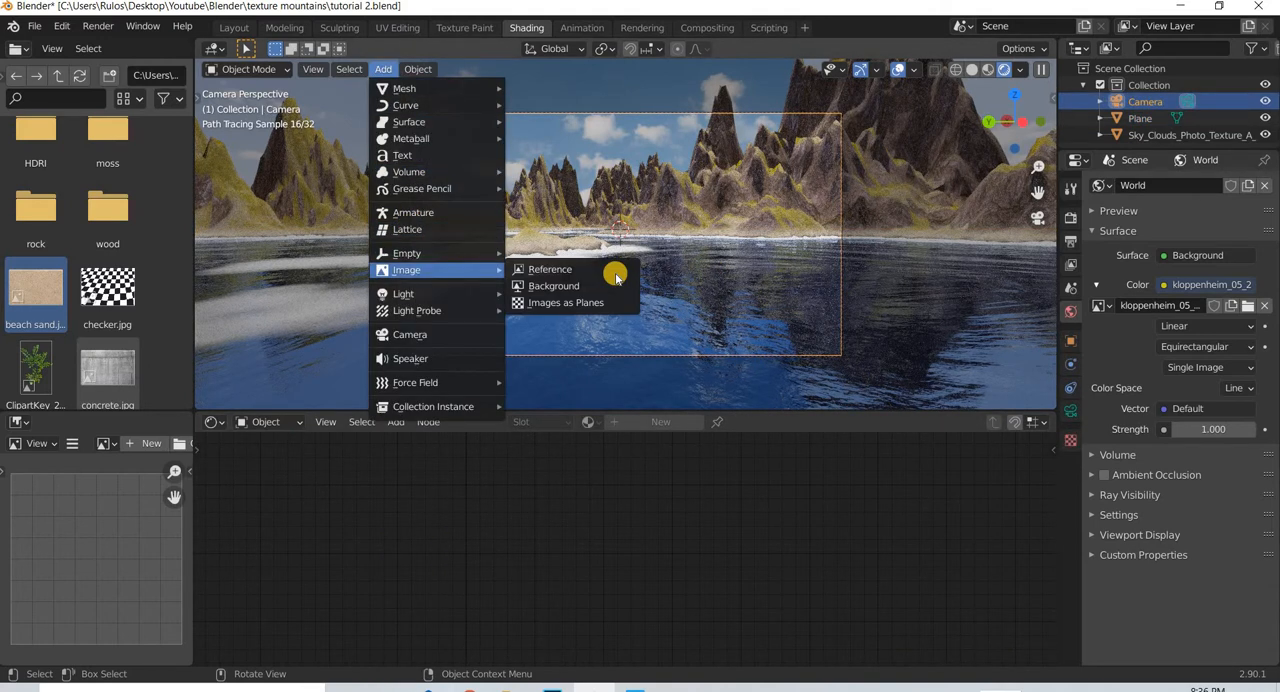
left_click(566, 302)
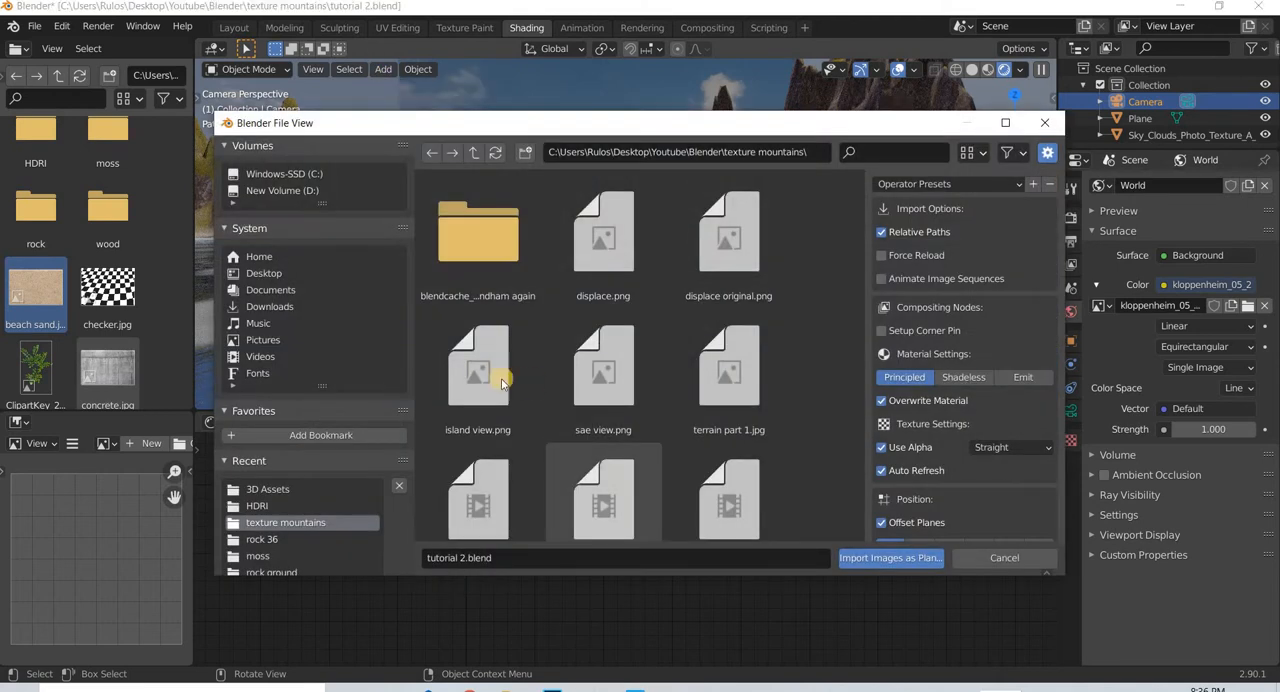
left_click(264, 273)
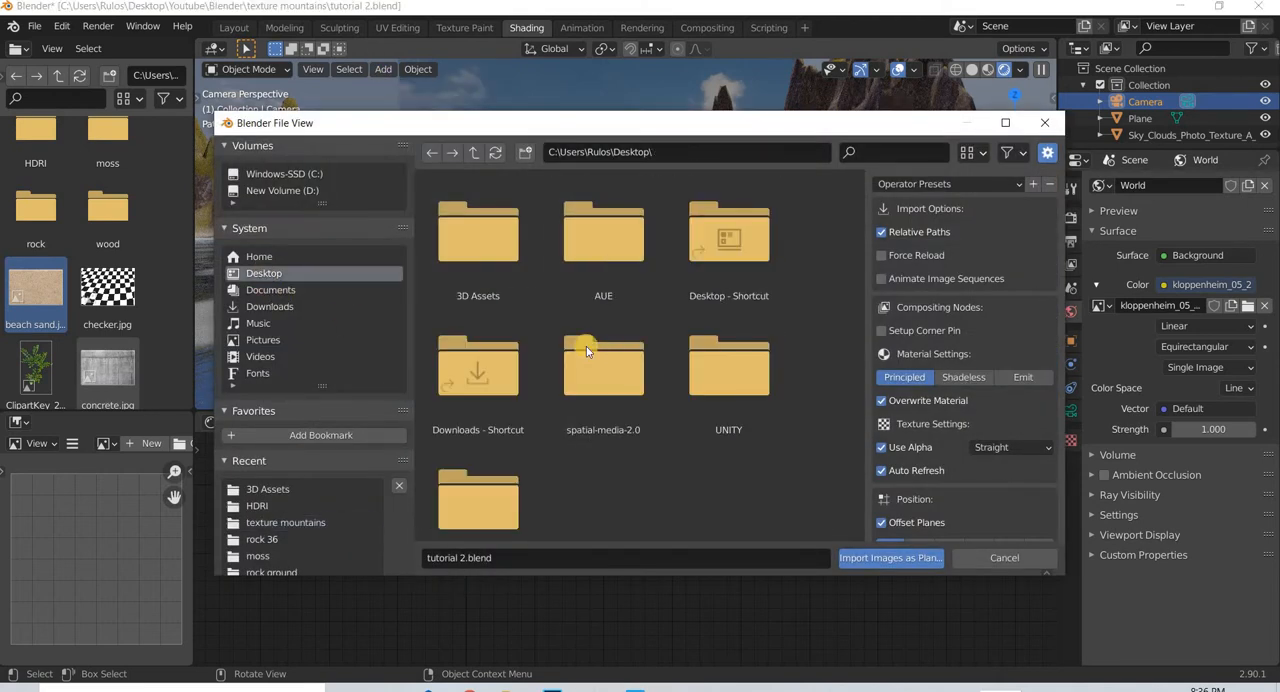
double_click(507, 252)
scroll(660, 408, "down", 10)
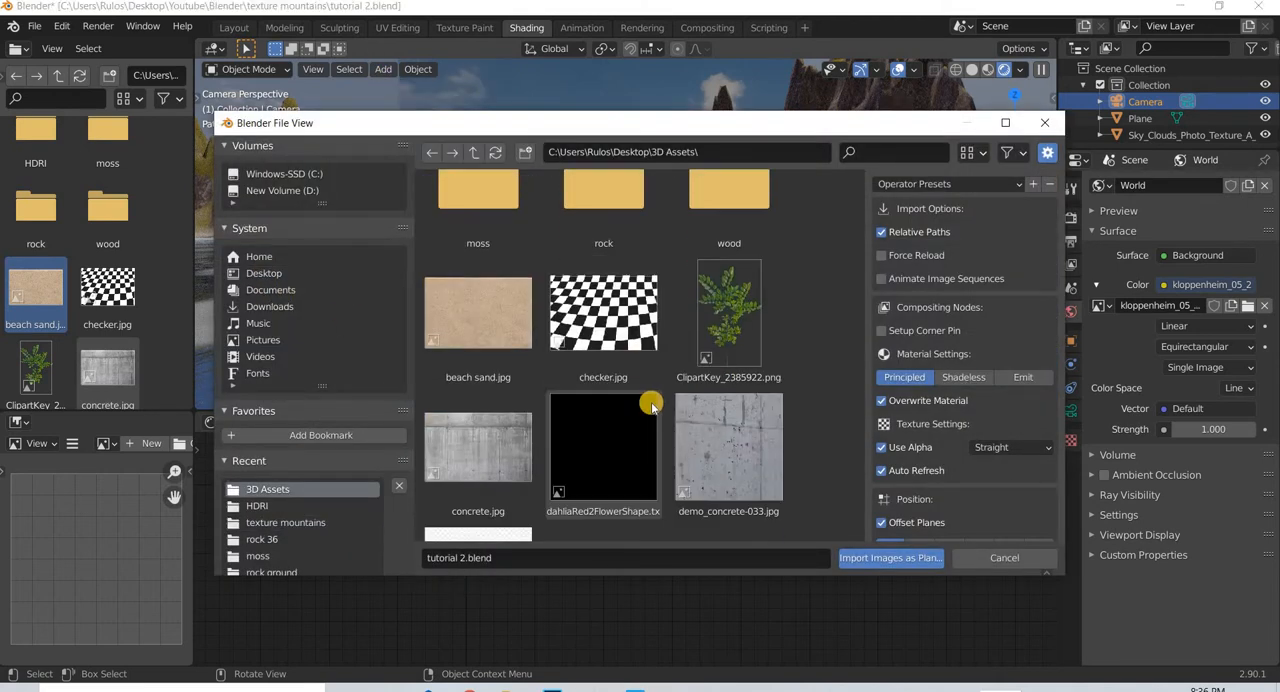
scroll(650, 404, "down", 4)
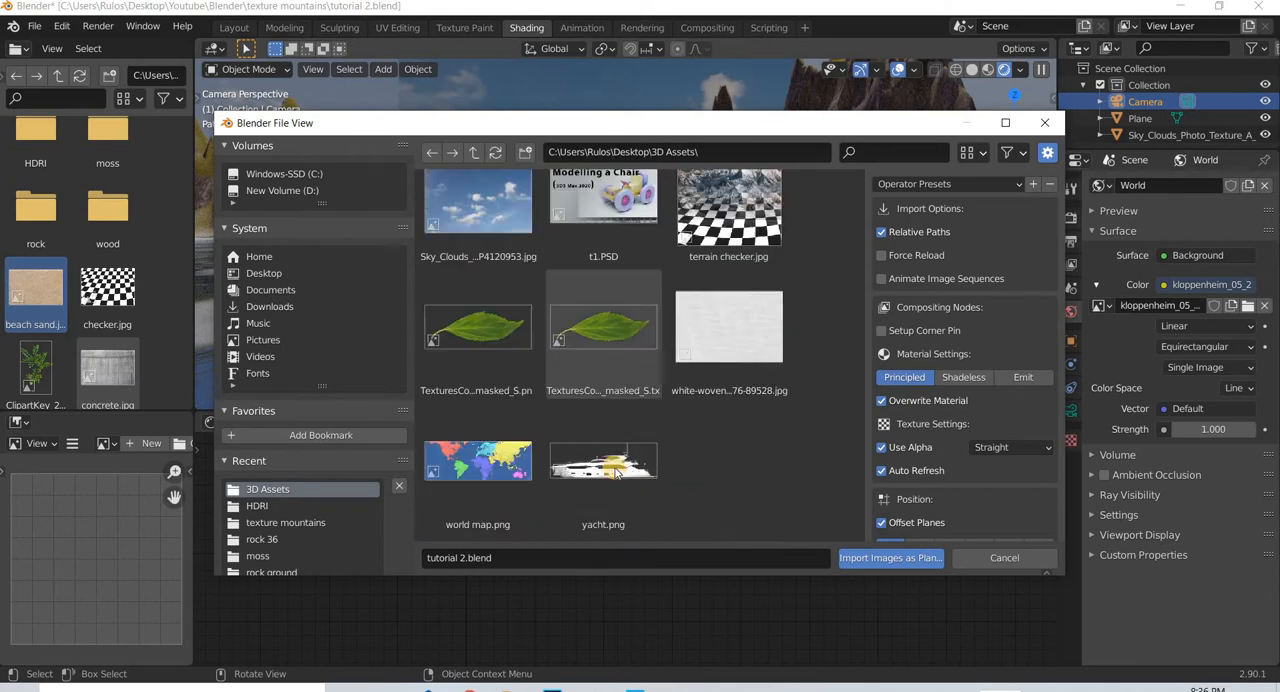
left_click(603, 468)
key("Return")
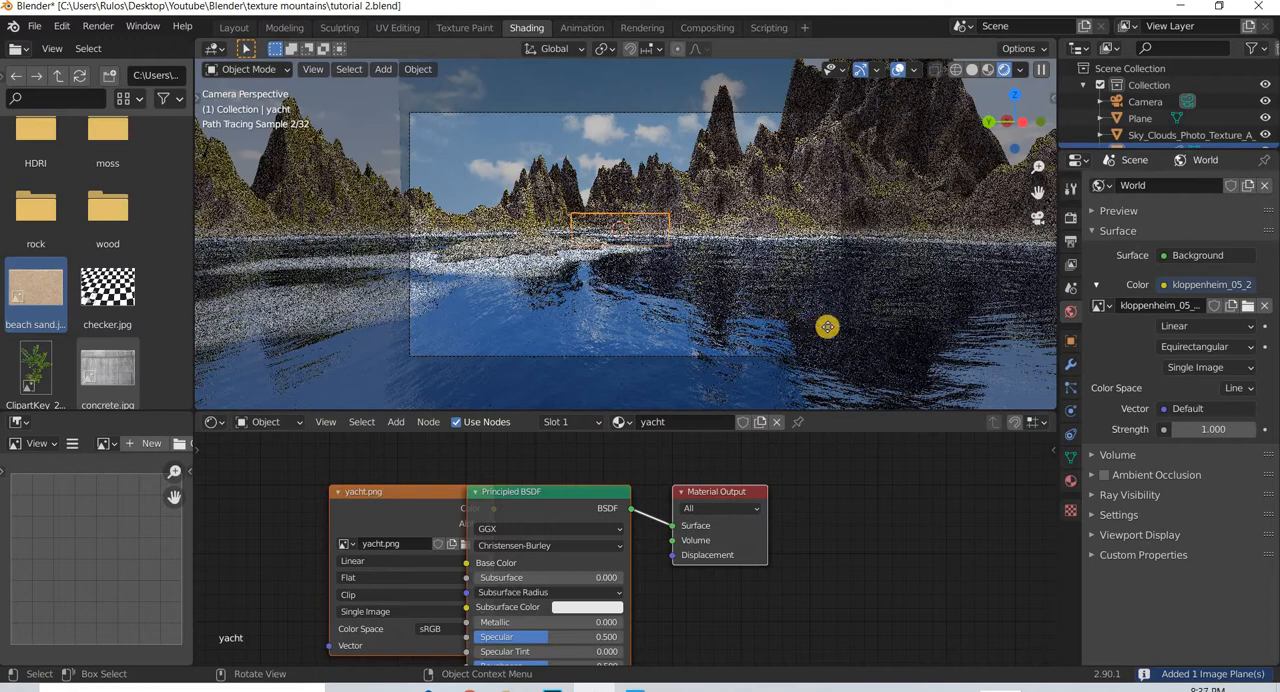
- Move the yacht plane across the water in the camera view, and raise it to the waterline from the front
key("g")
left_click(845, 328)
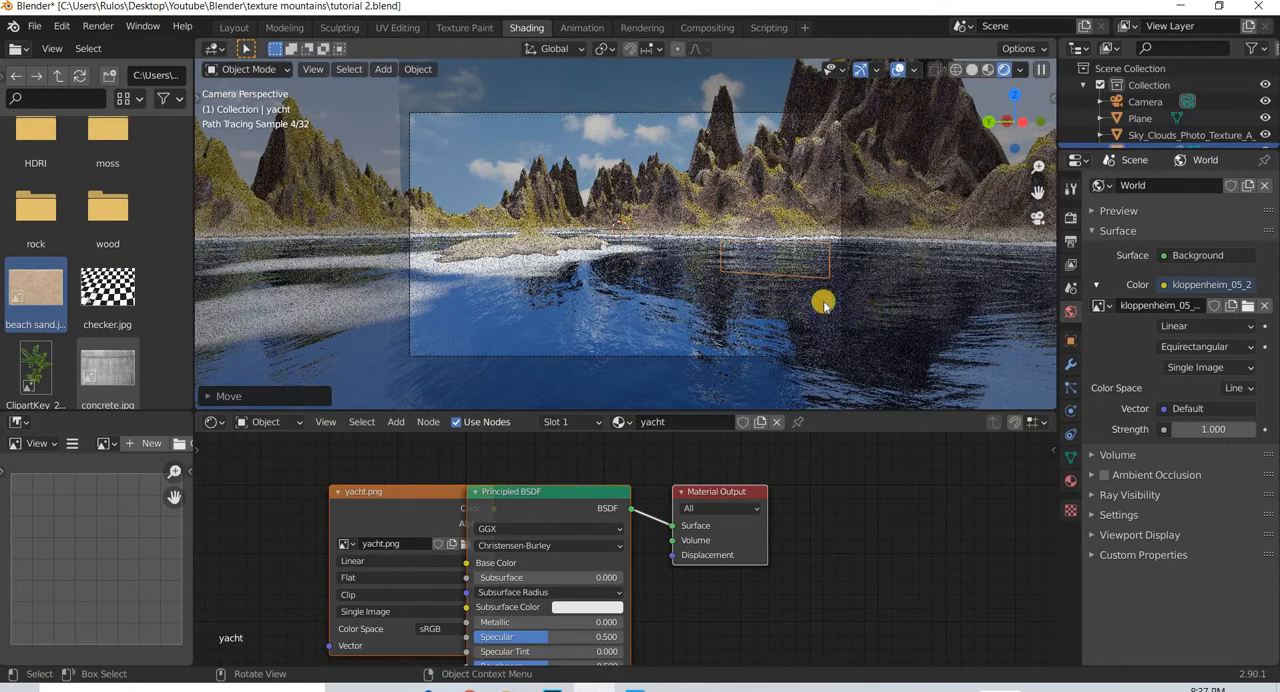
key("KP_1")
scroll(814, 316, "up", 8)
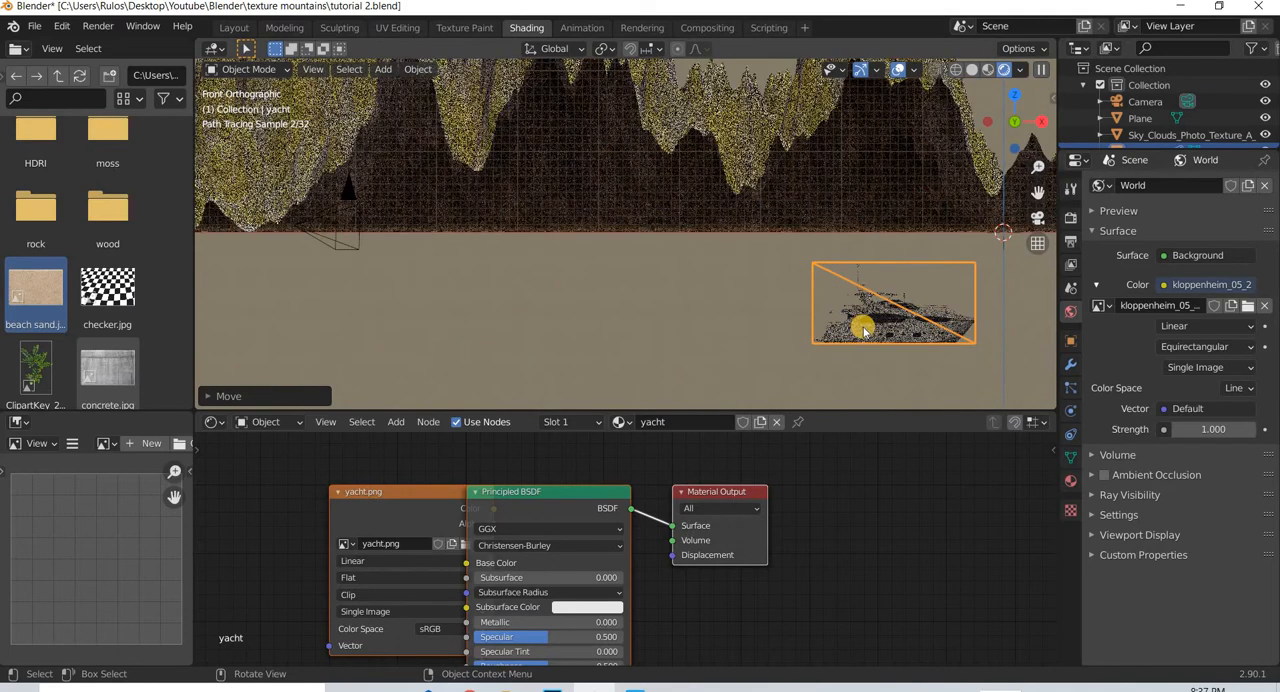
key("g")
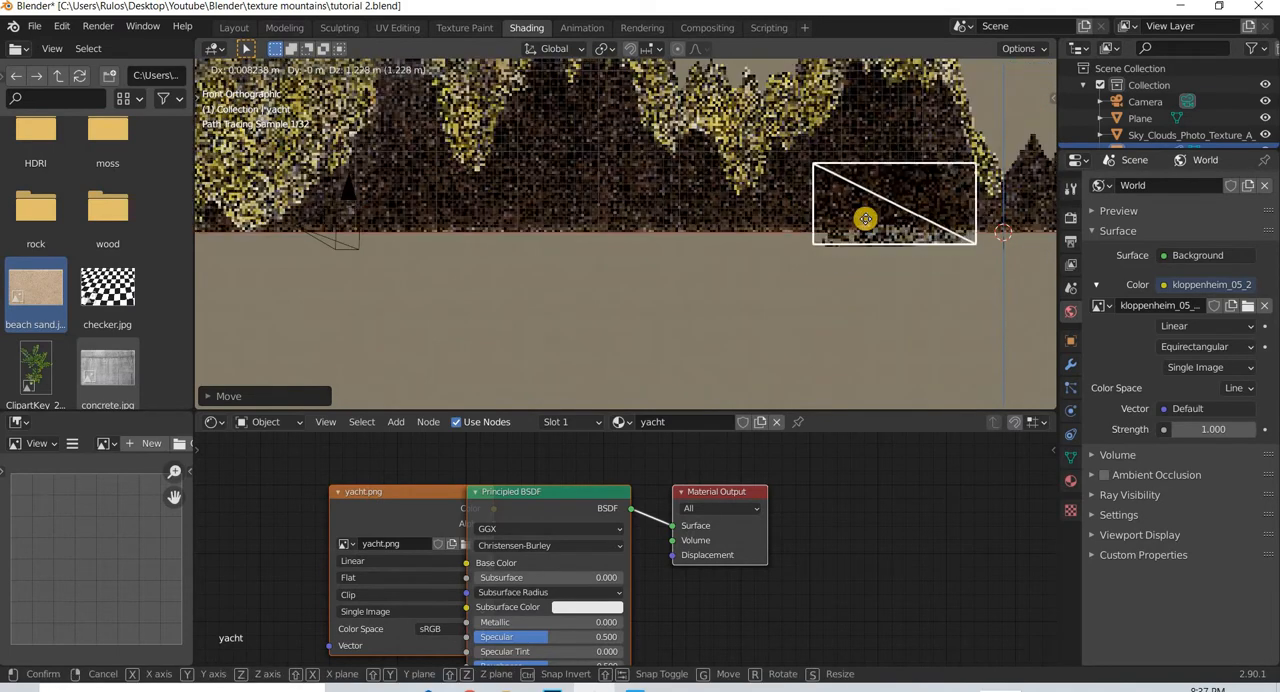
left_click(868, 232)
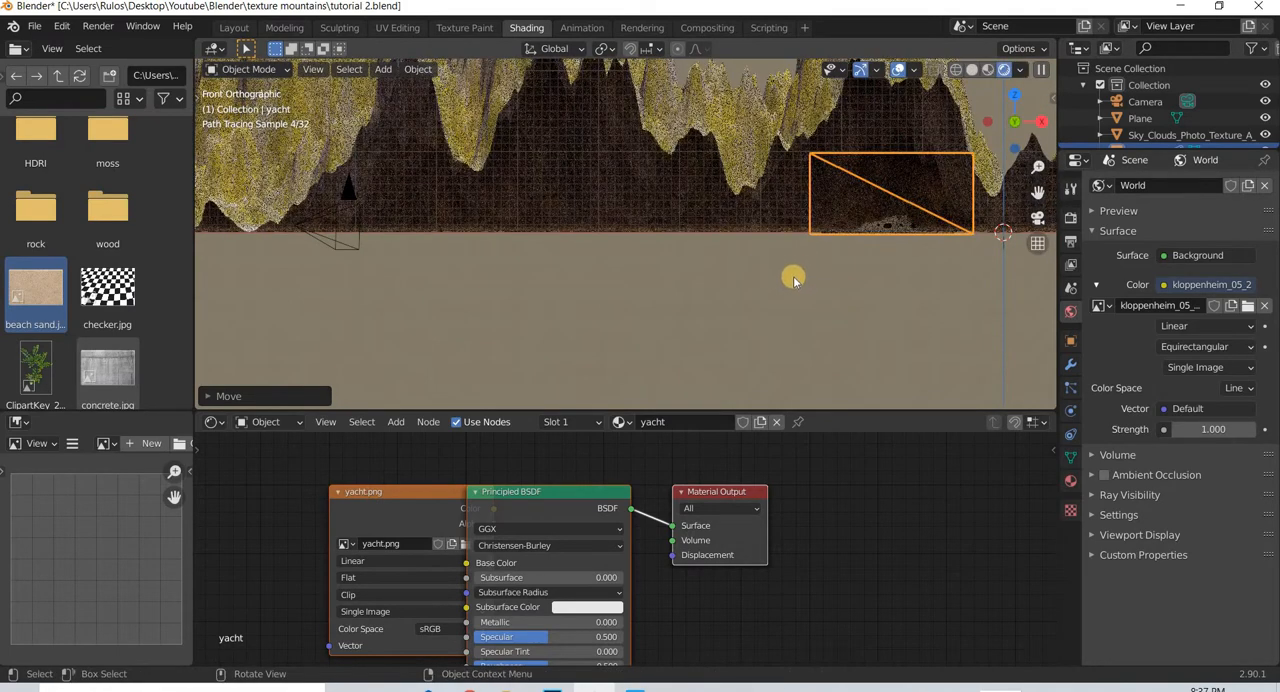
key("KP_0")
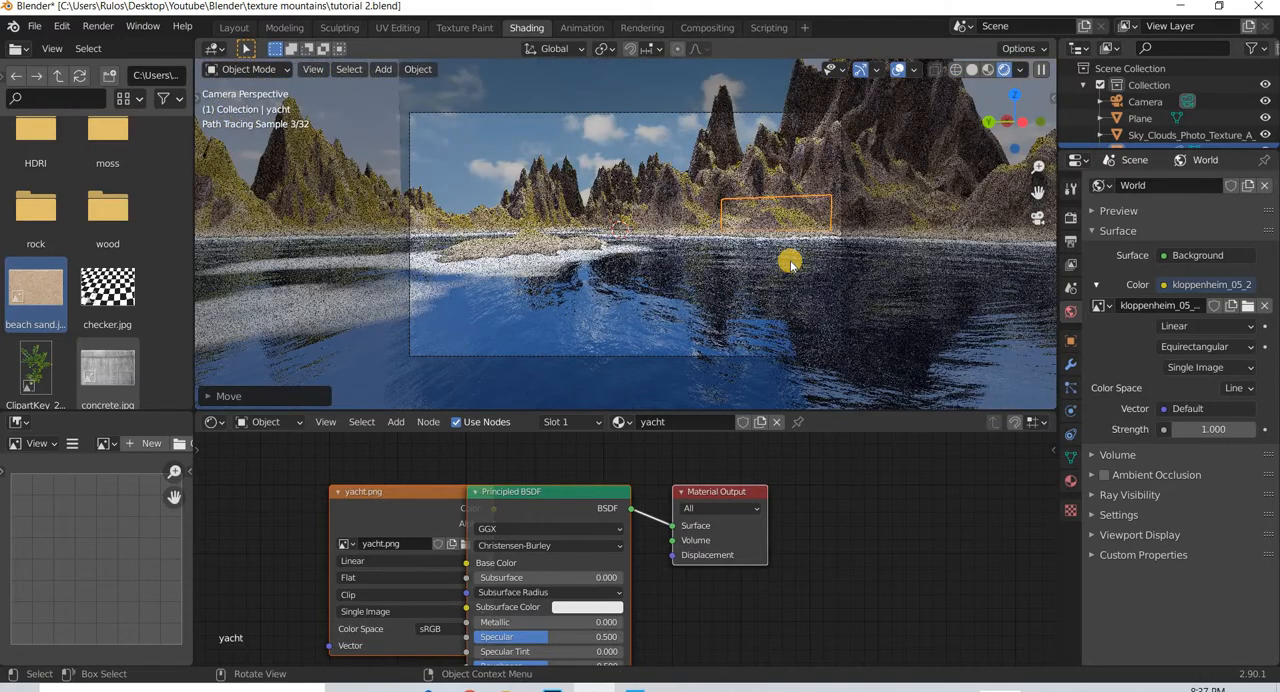
- Shift the yacht plane toward the camera from above, and enlarge the Outliner to show every scene object
key("KP_7")
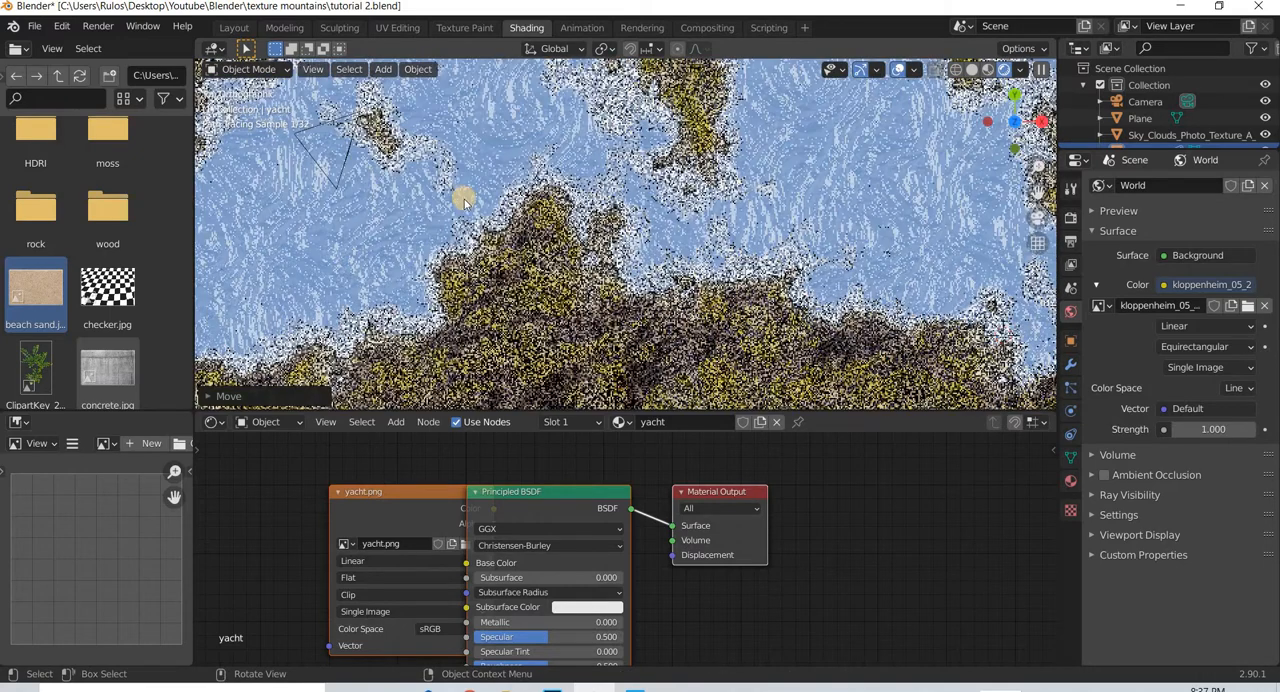
scroll(463, 205, "down", 2)
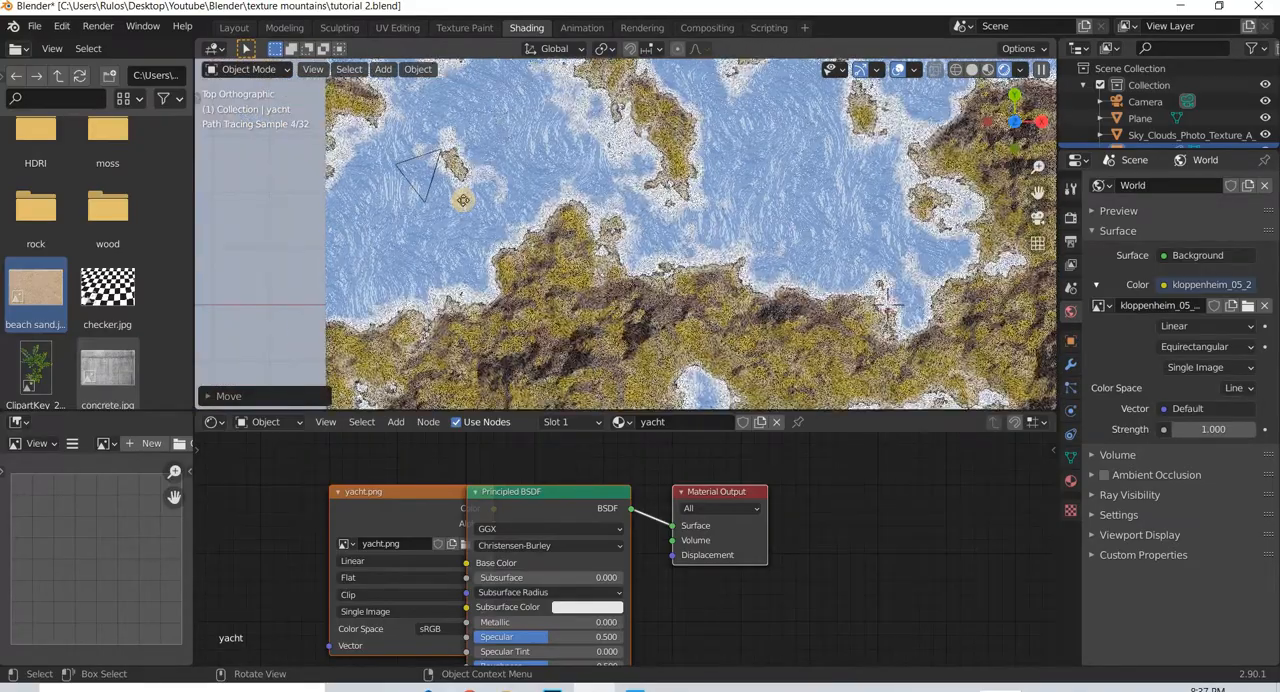
scroll(460, 200, "up", 2)
key("g")
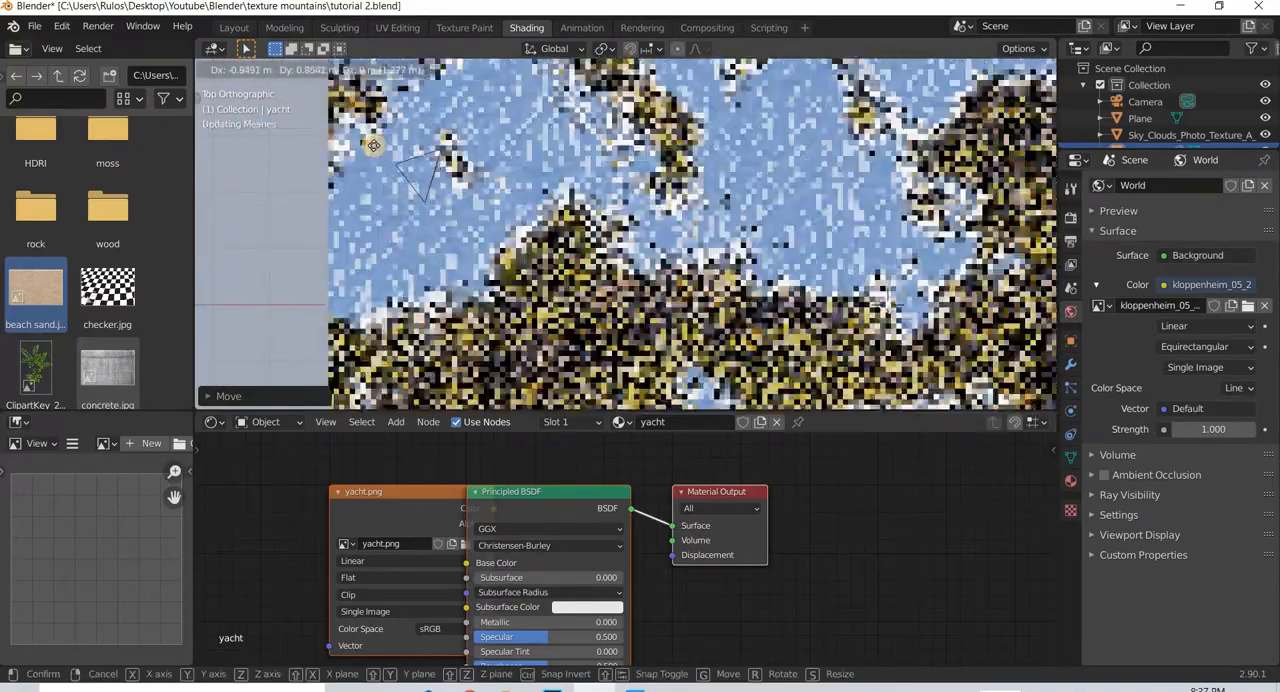
left_click(1153, 146)
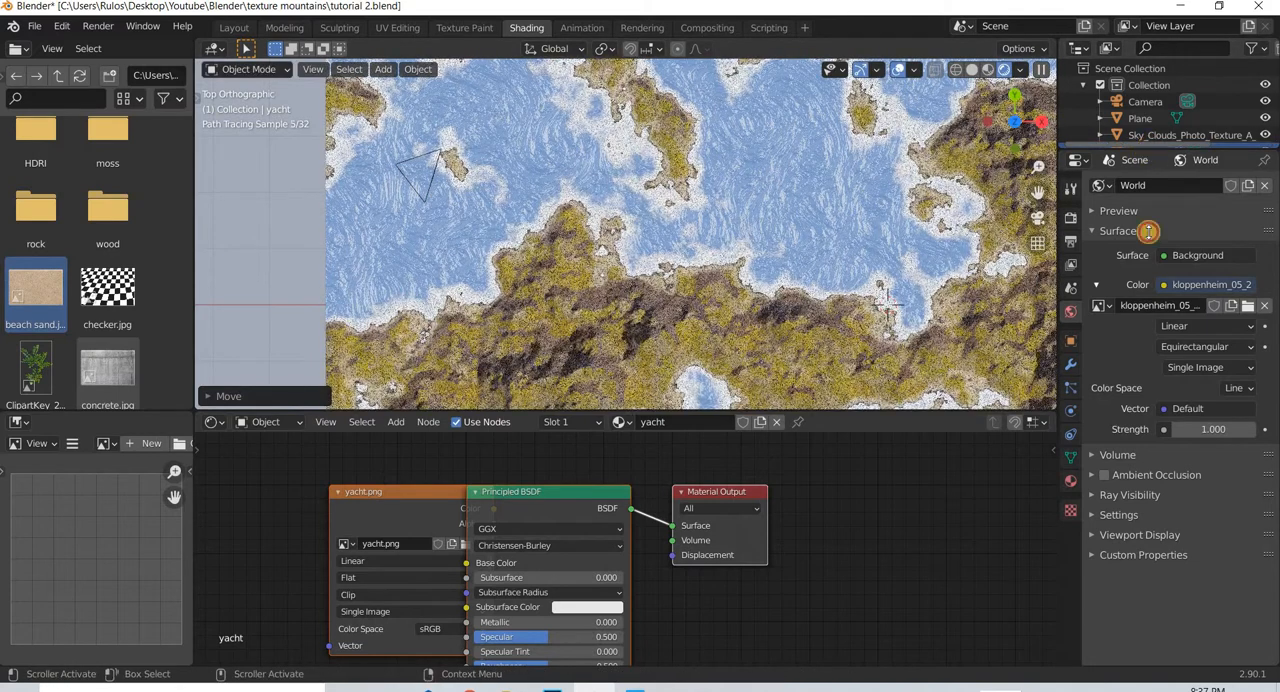
left_click_drag(1147, 147, 1147, 300)
left_click(1086, 163)
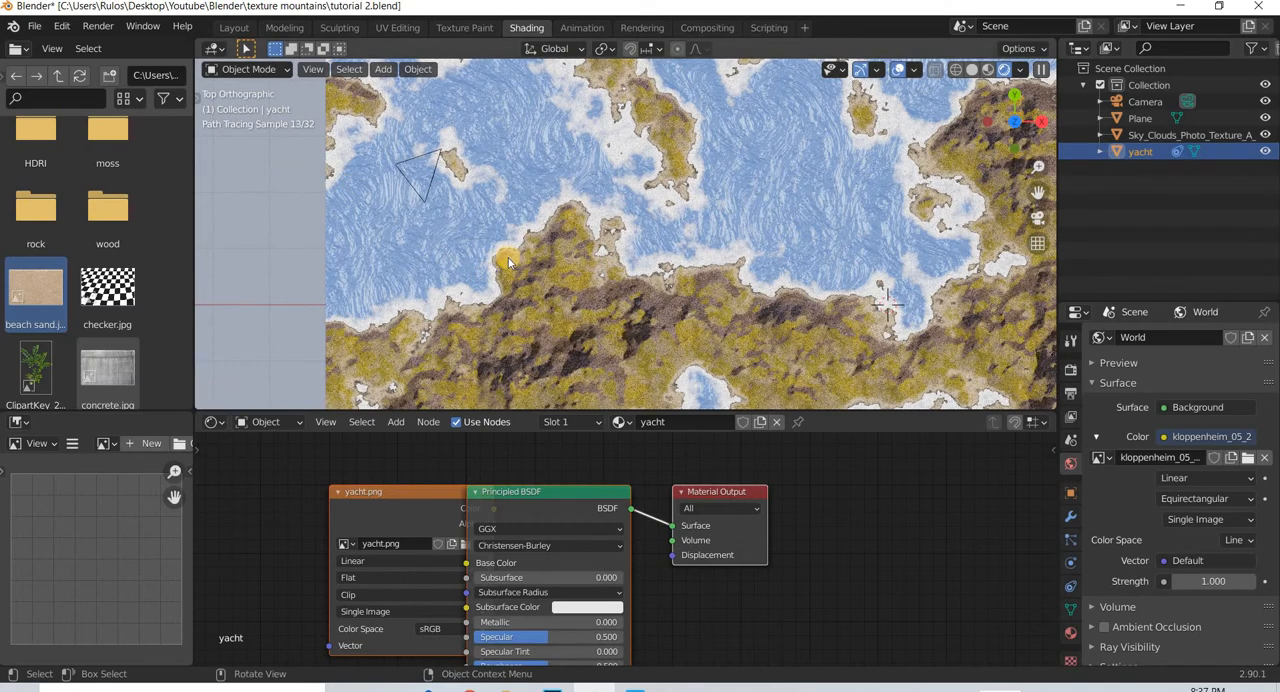
- Move the yacht plane in the top view by about X -5.6 m and Y 6.4 m, just in front of the camera
scroll(508, 262, "down", 6)
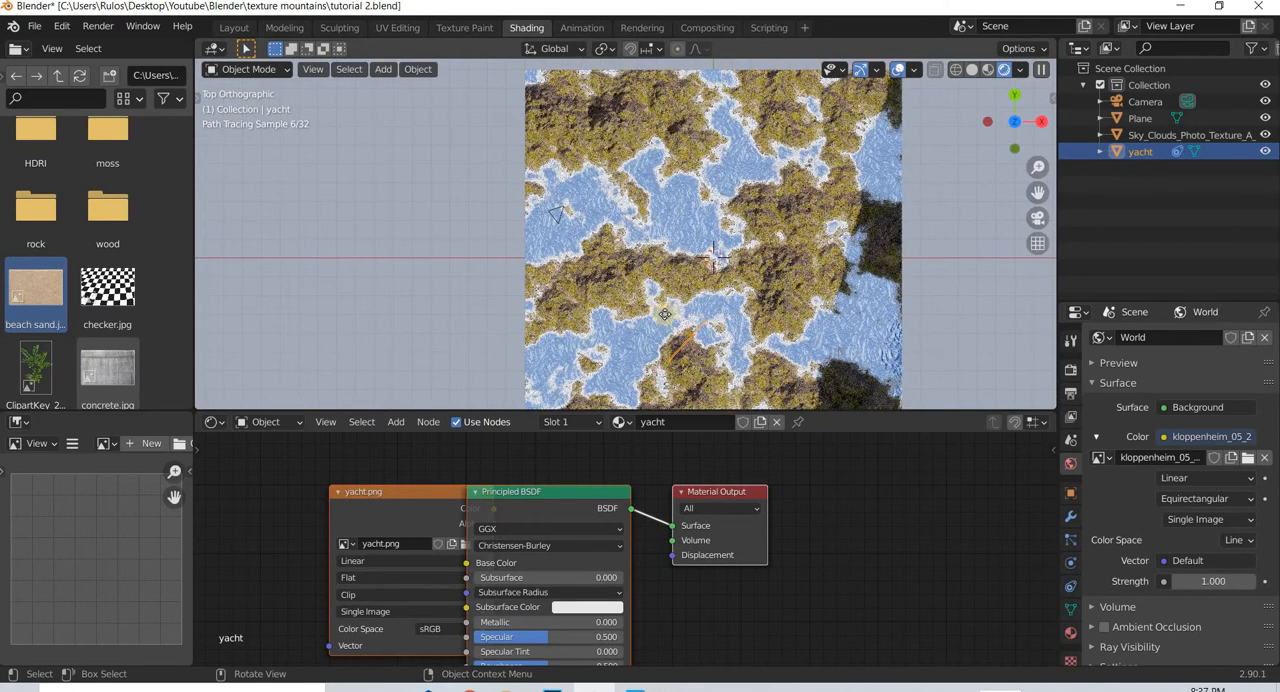
key("g")
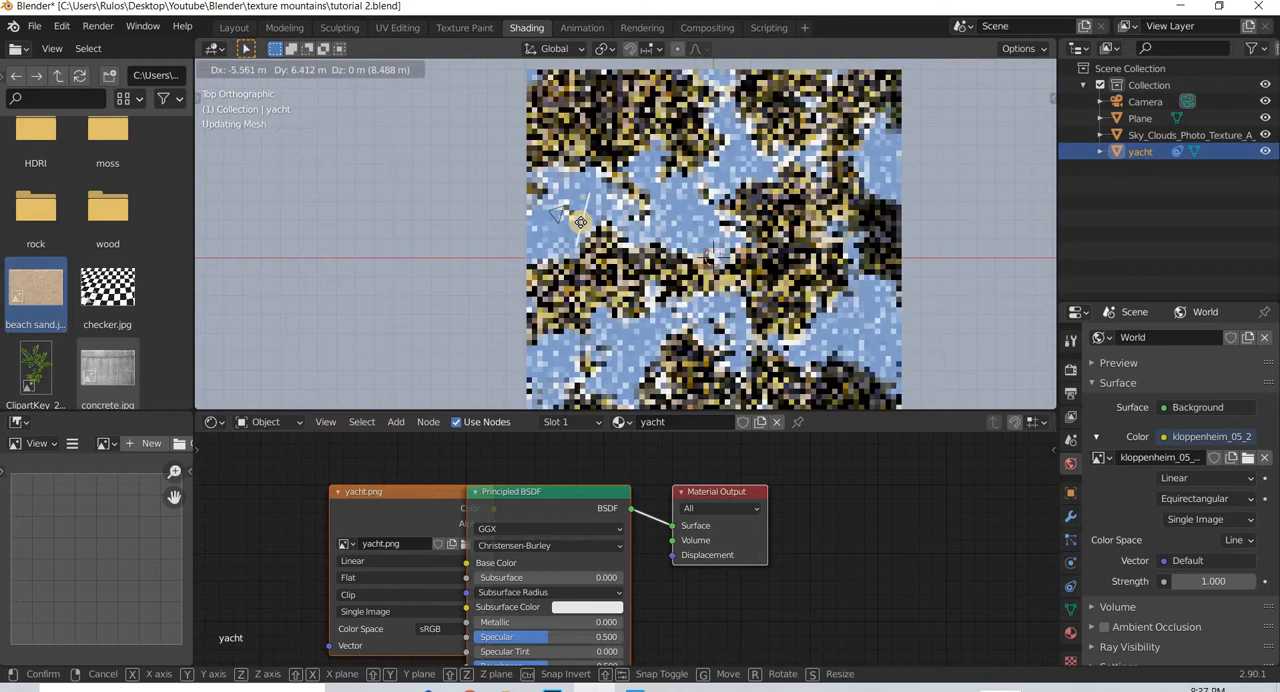
left_click(578, 220)
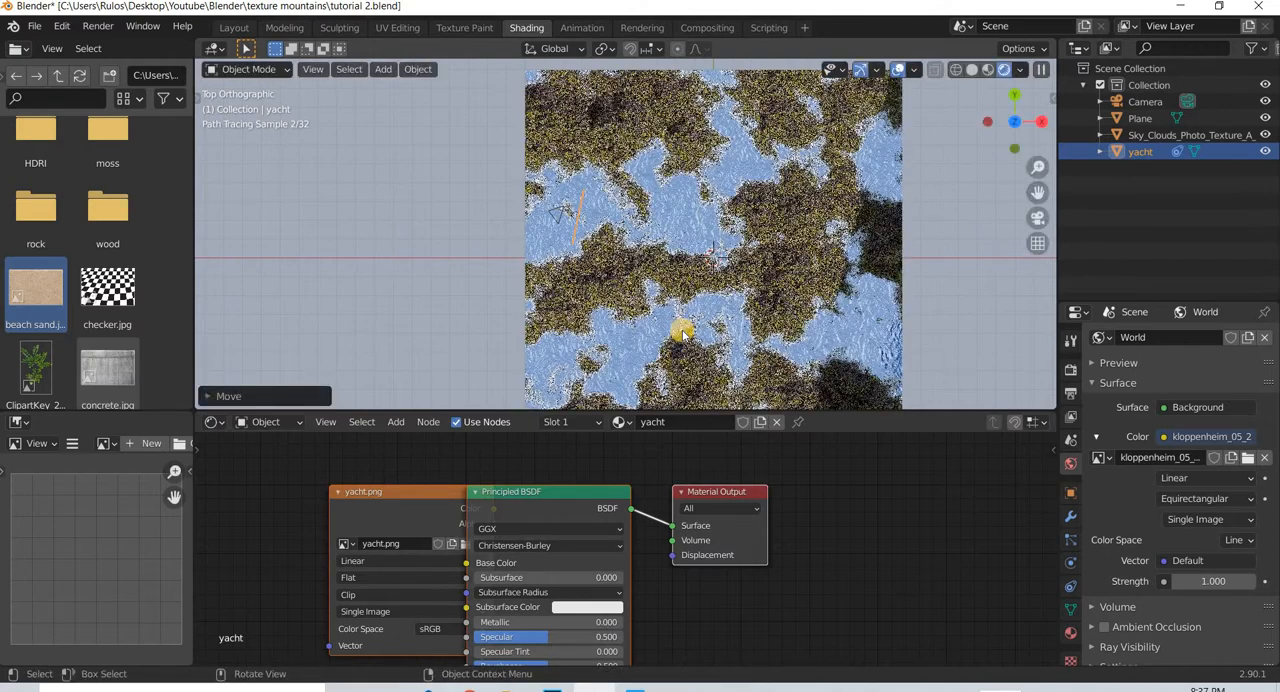
- Scale the yacht plane to 0.2 on both X and Y
key("KP_1")
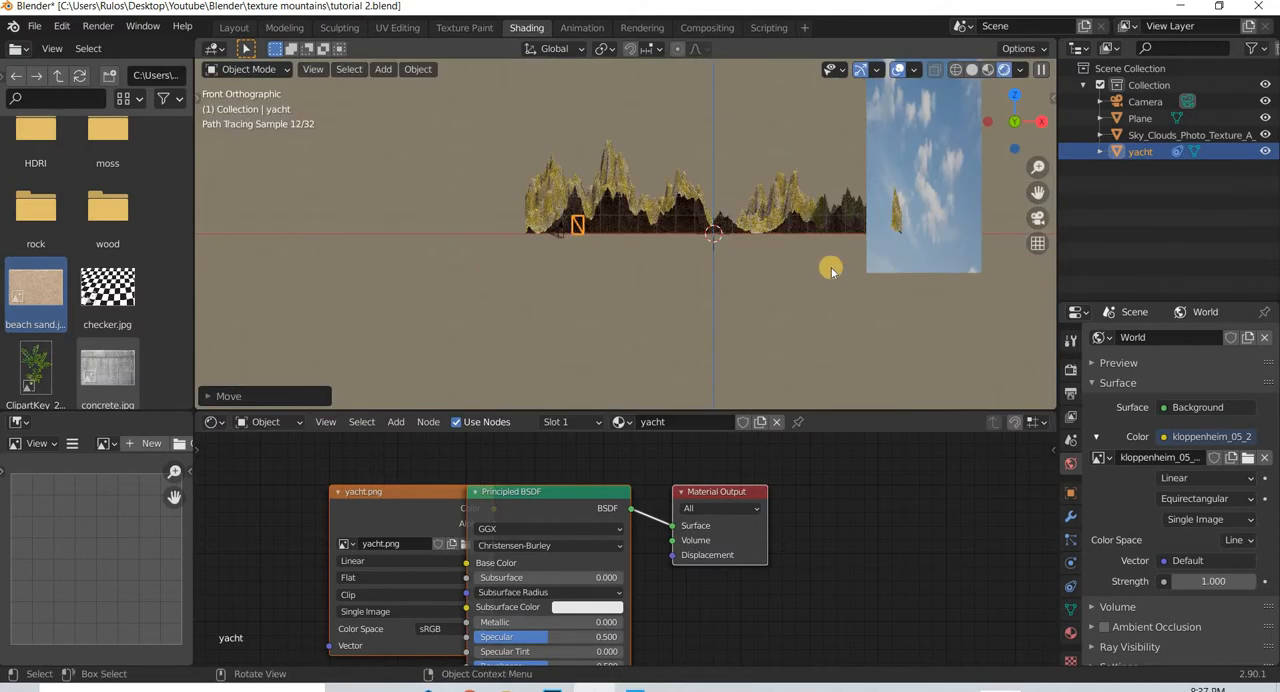
scroll(629, 257, "down", 2)
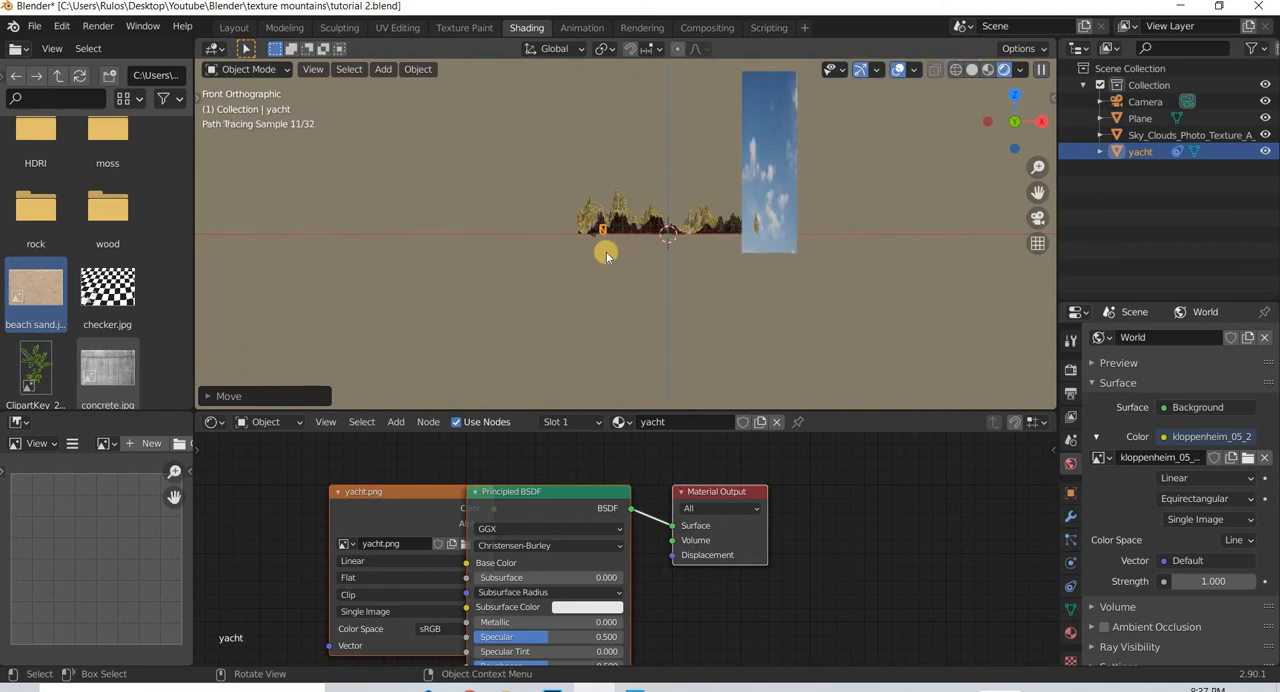
scroll(560, 237, "up", 4)
scroll(408, 235, "up", 5)
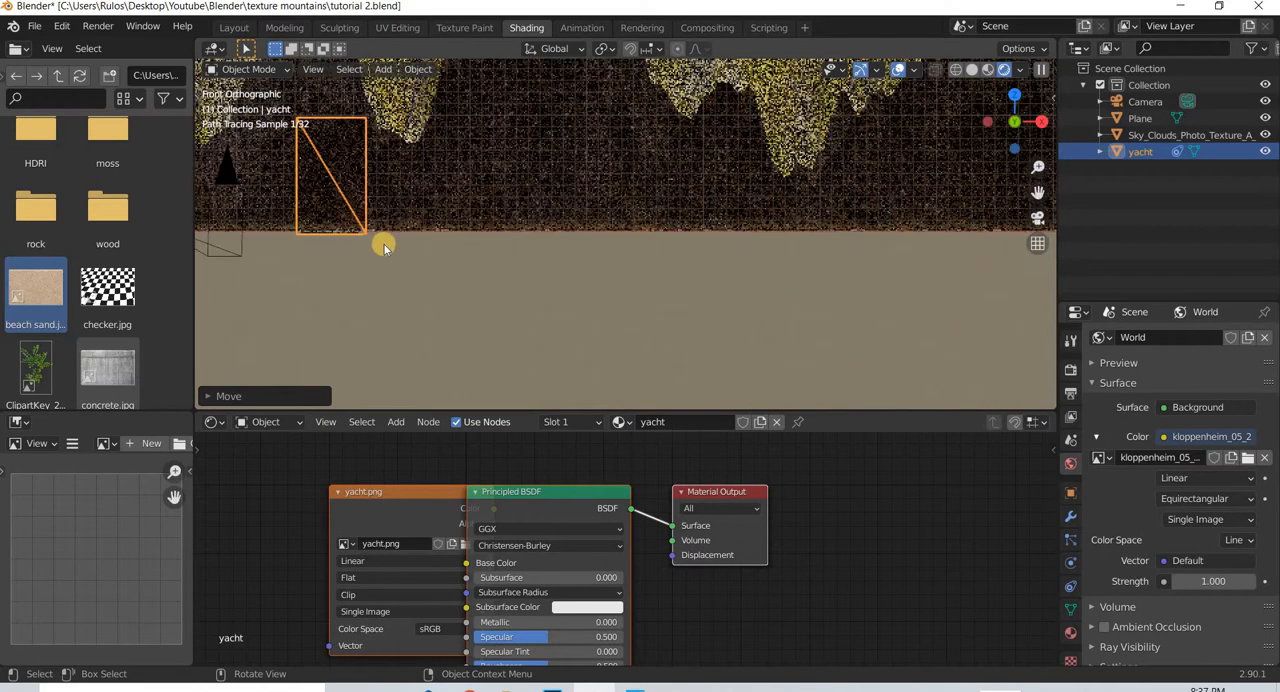
middle_click_drag(571, 294, 600, 297, "shift")
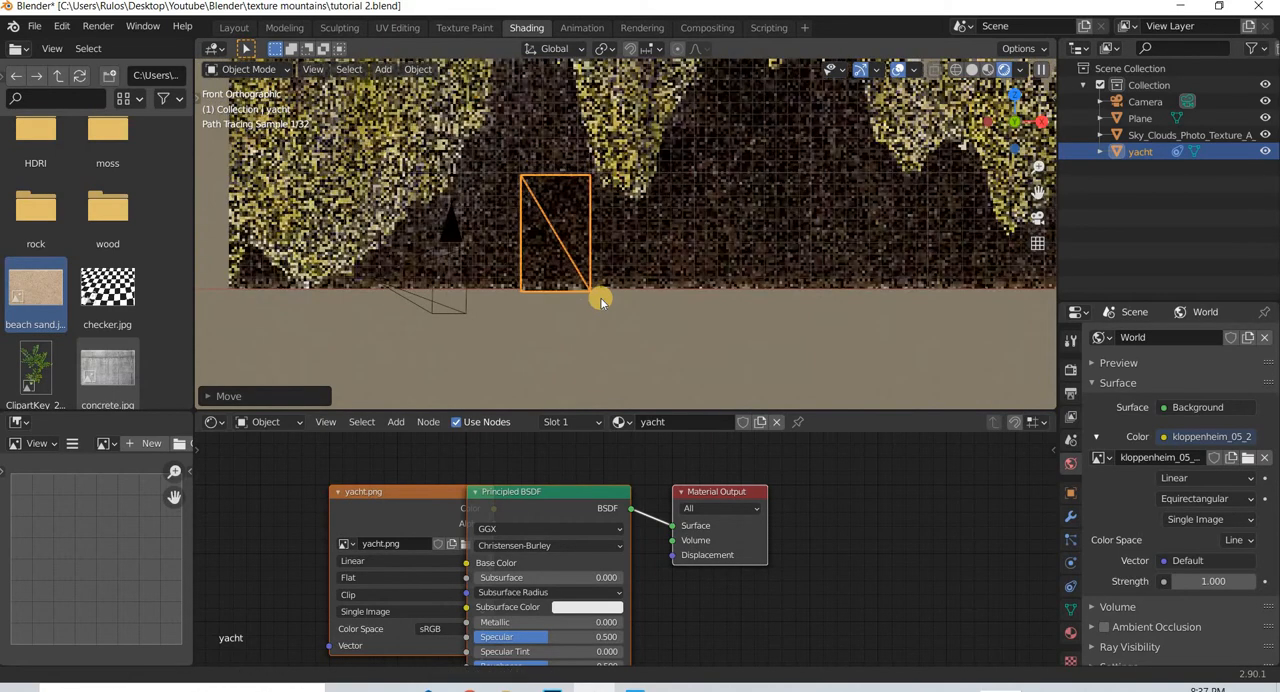
scroll(600, 297, "up", 2)
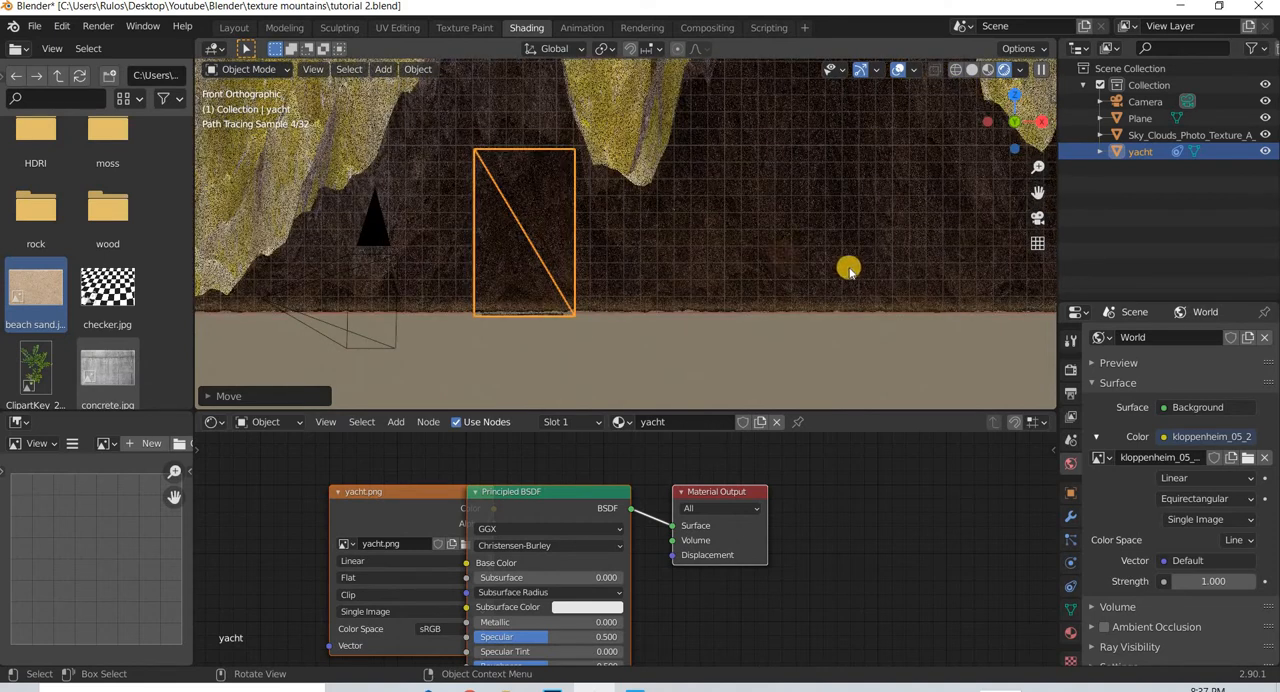
key("n")
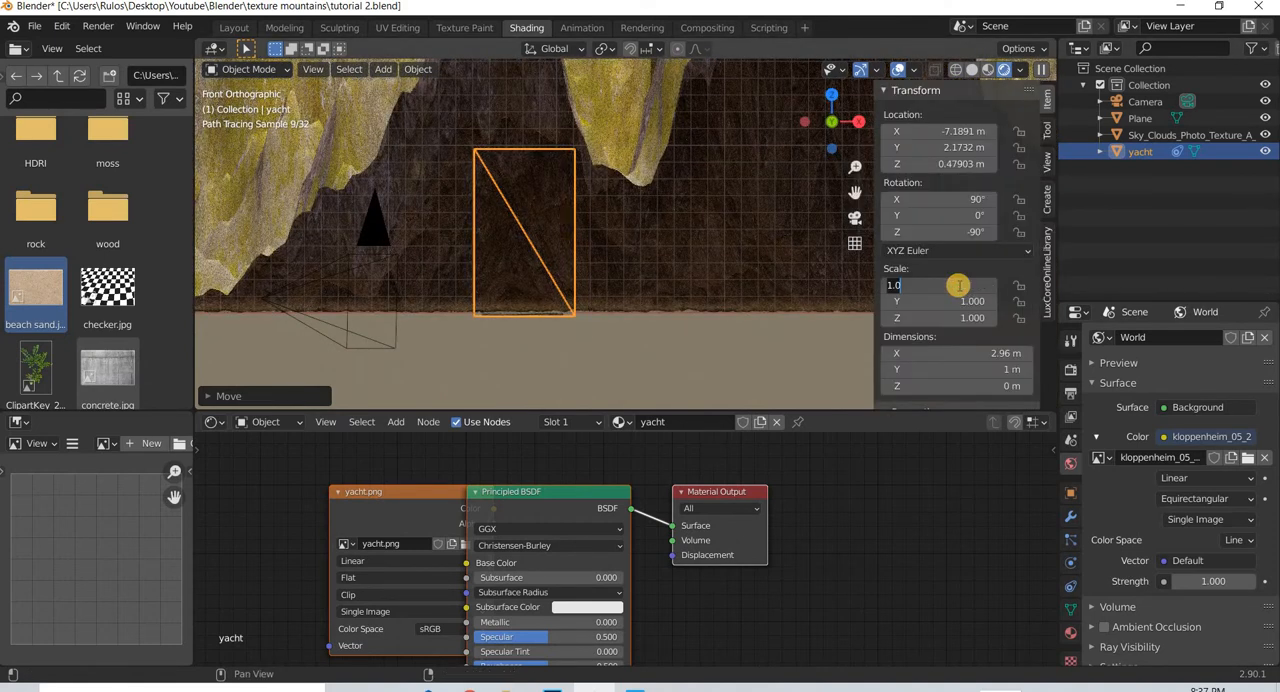
type("0.2")
key("Return")
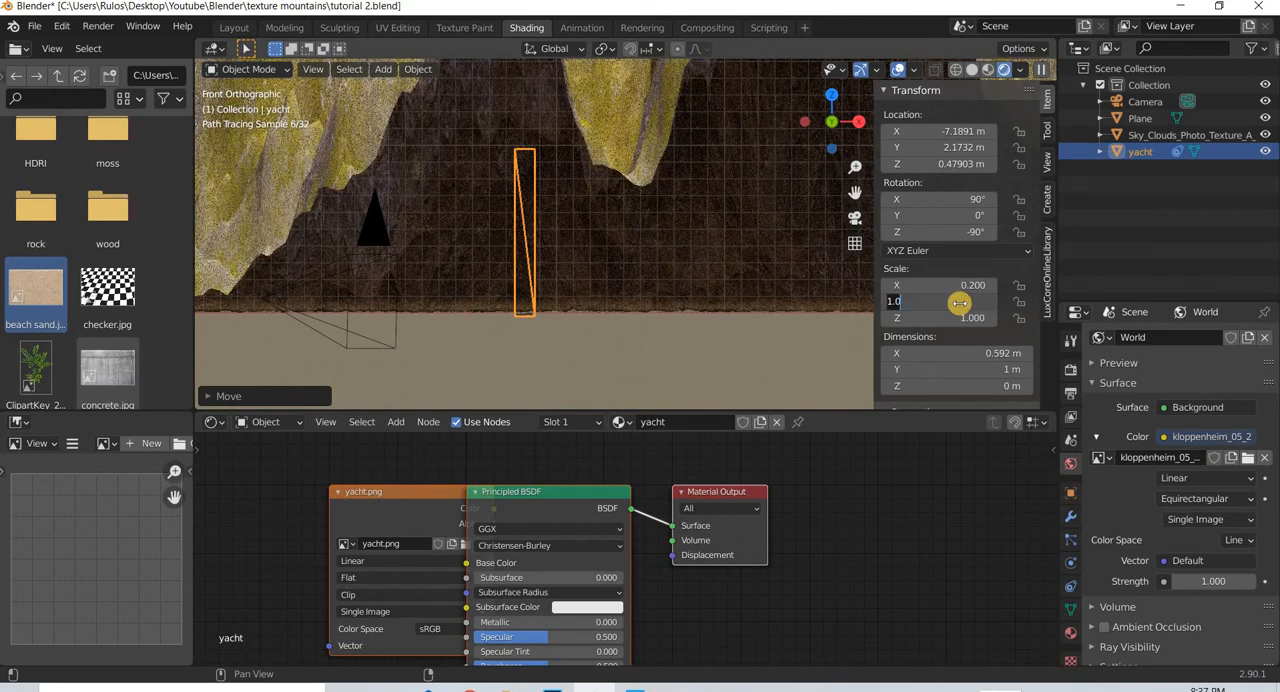
type("0.2")
key("Return")
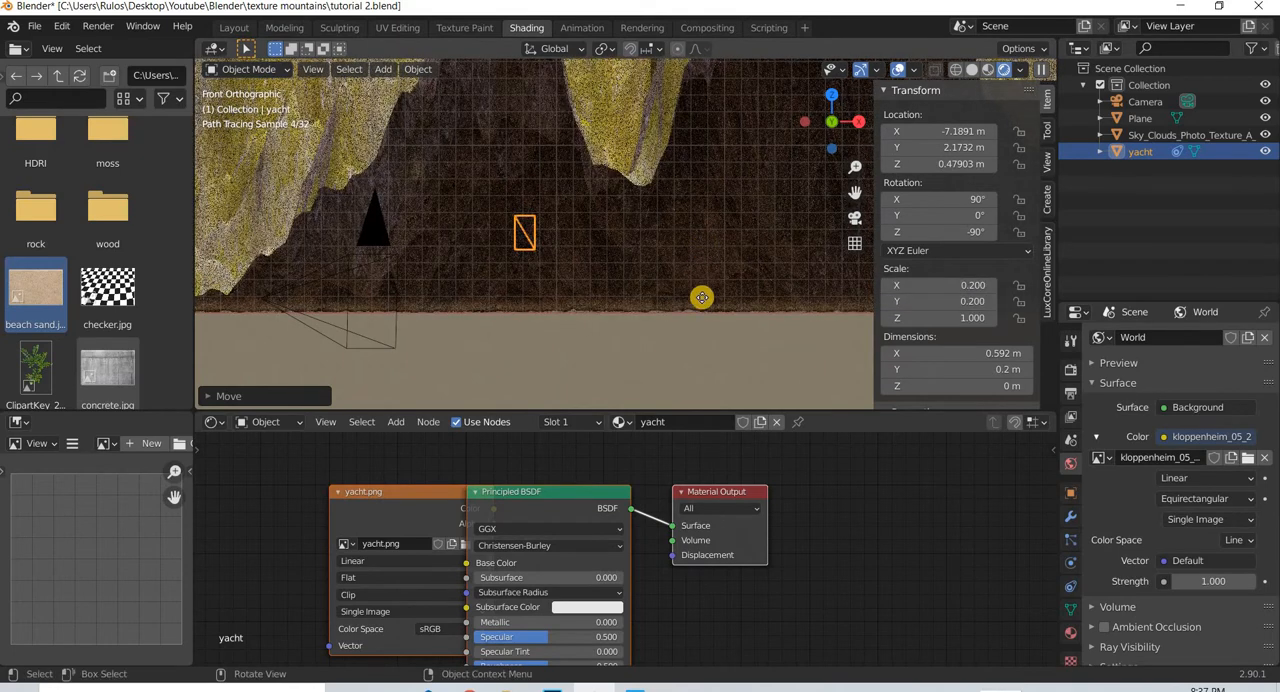
- Lower the yacht plane to the waterline from the front, and shift it in the camera view to about X -7.39 m, Y 1.49 m
key("g")
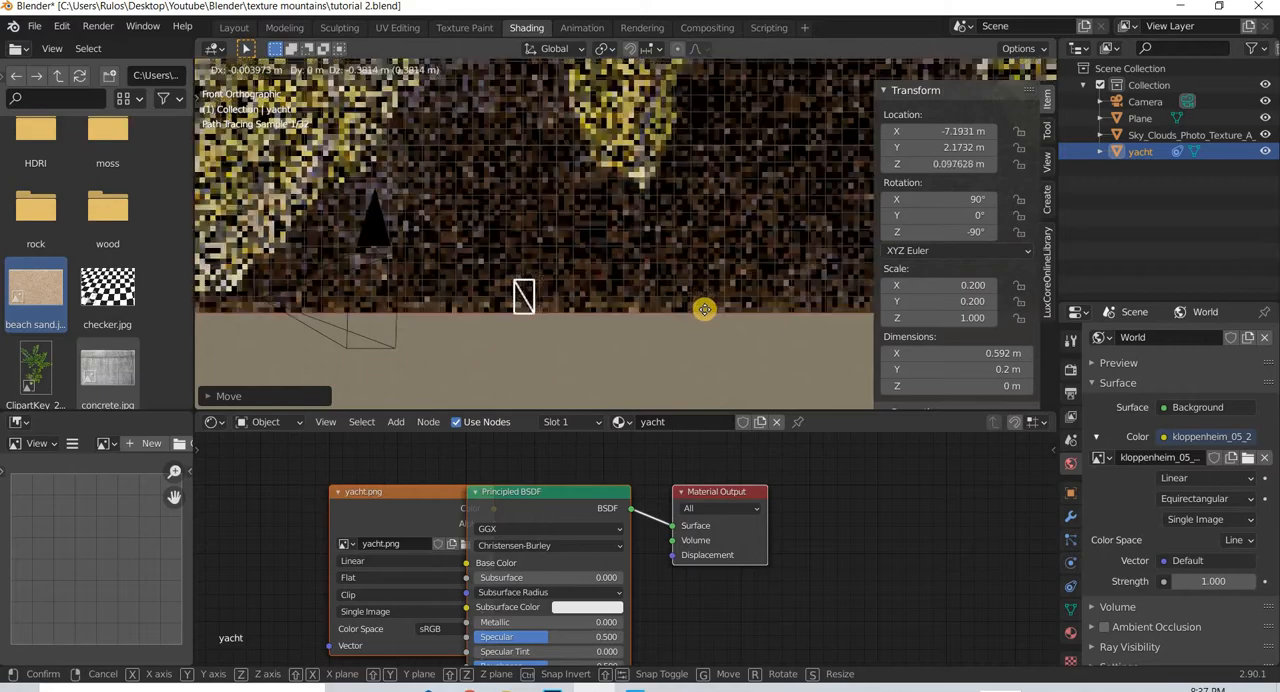
left_click(705, 313)
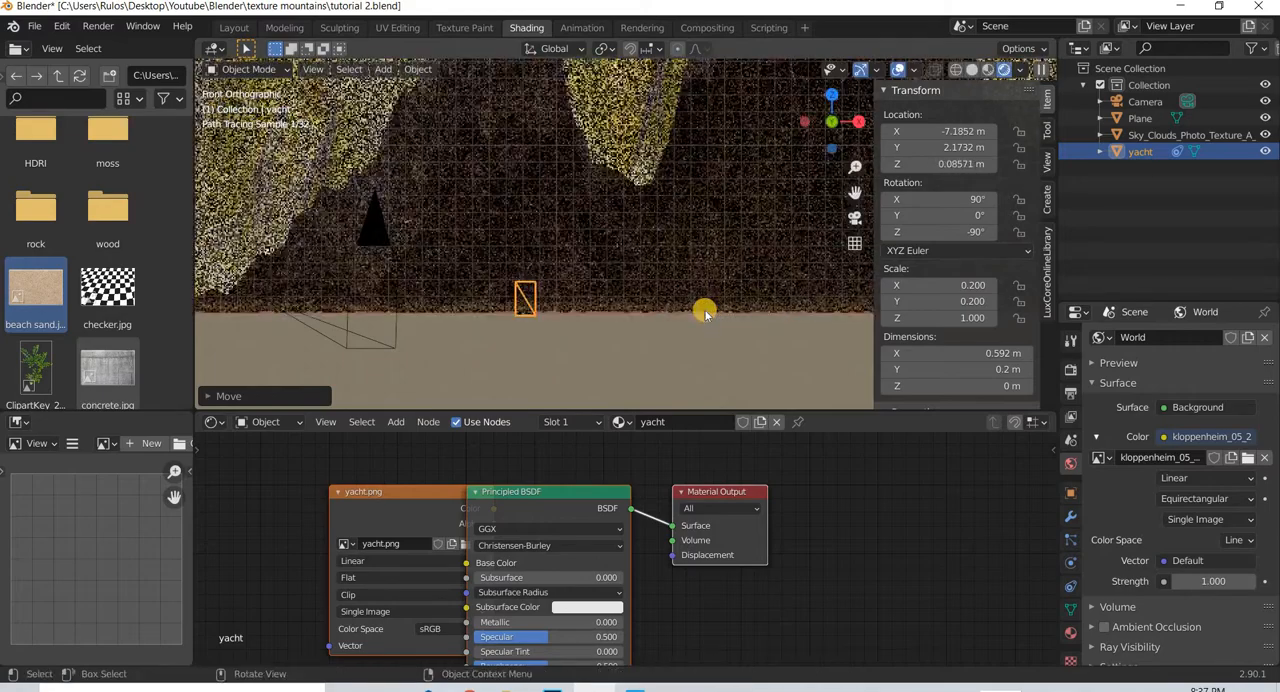
key("KP_0")
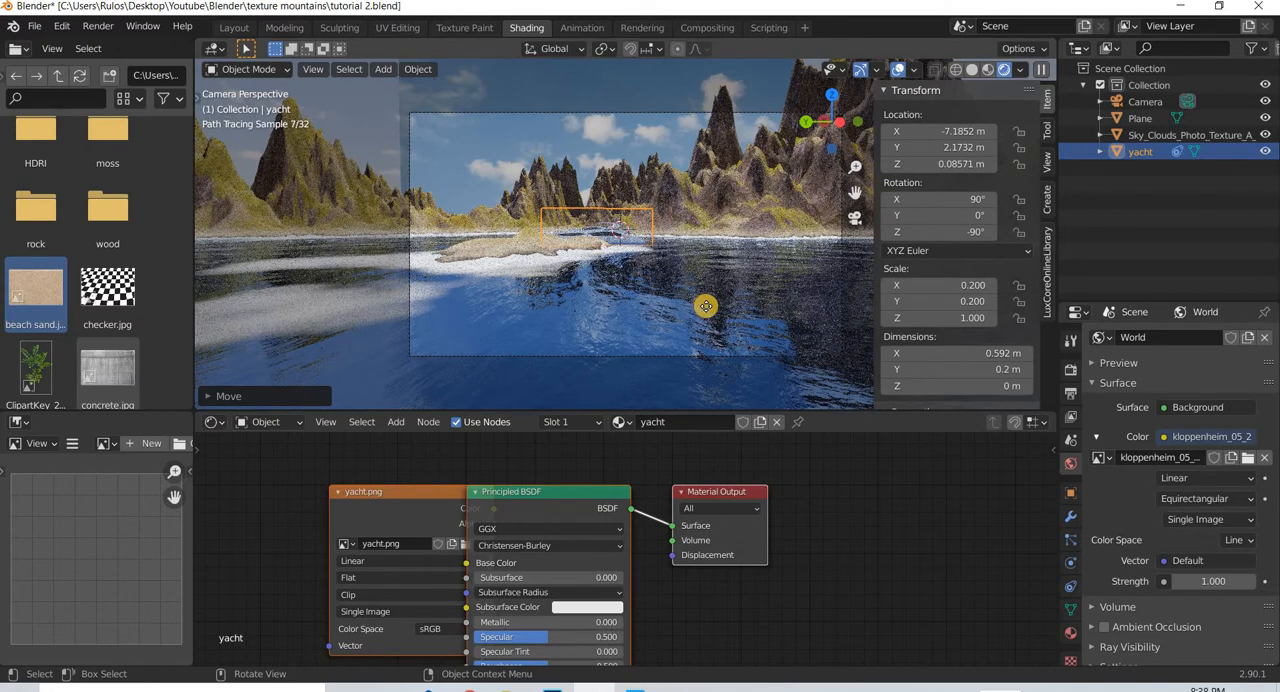
key("g")
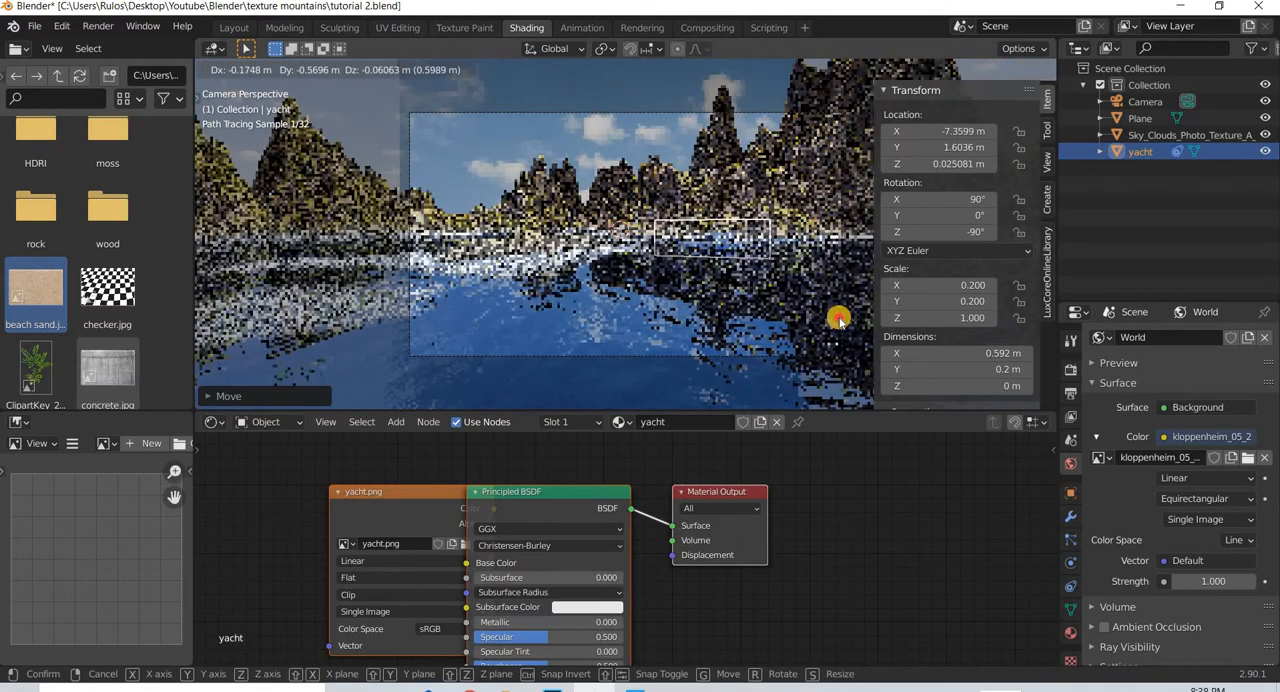
left_click(838, 318)
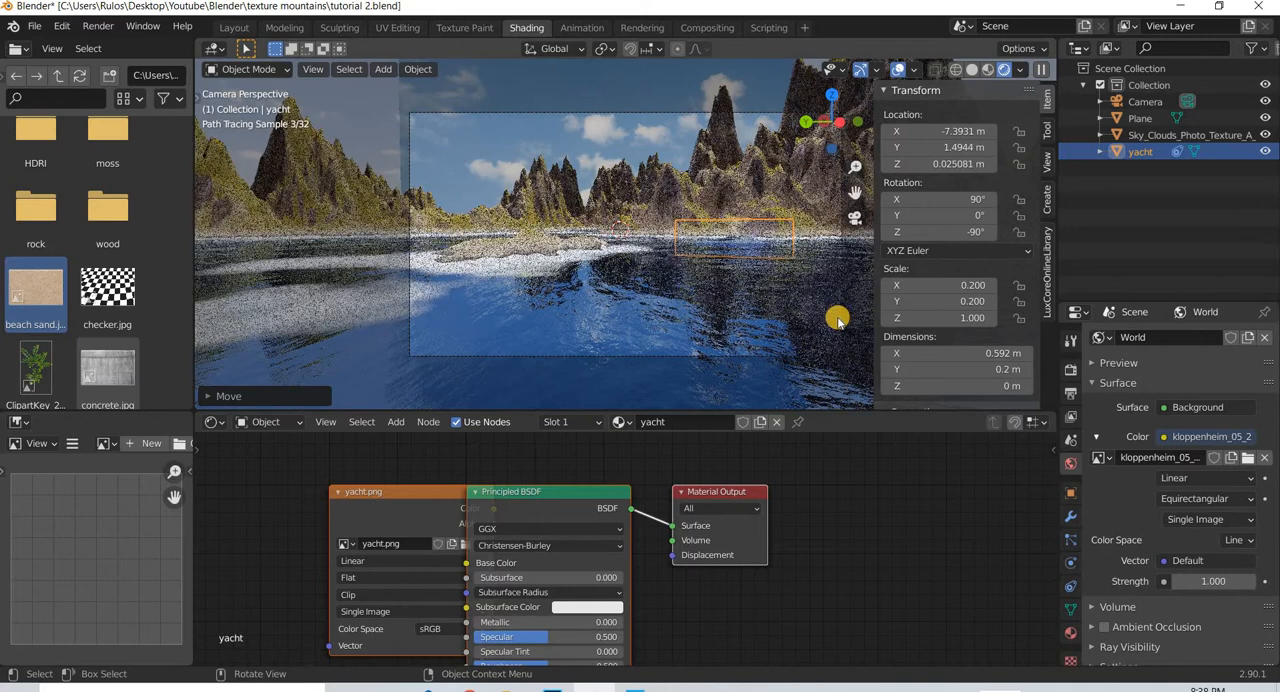
- Raise the yacht plane in the front view to about Z 0.10 m so its lower edge meets the waterline
key("KP_1")
scroll(494, 340, "up", 5)
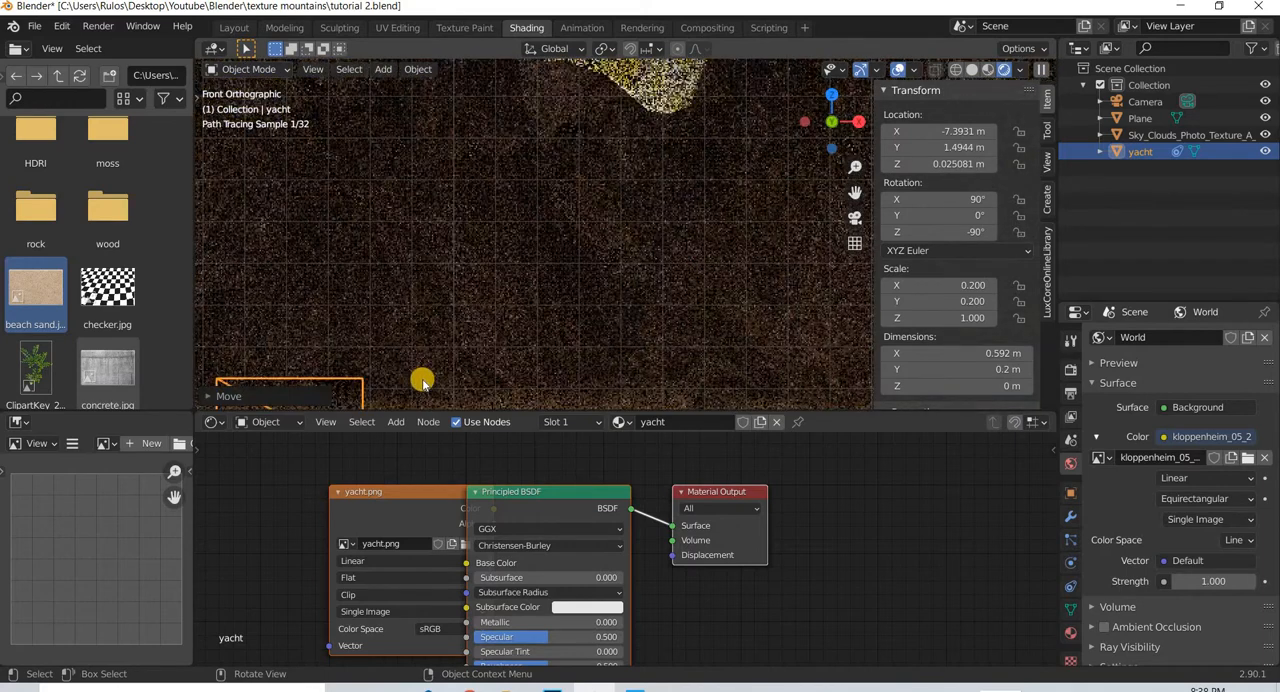
scroll(422, 382, "down", 2)
key("g")
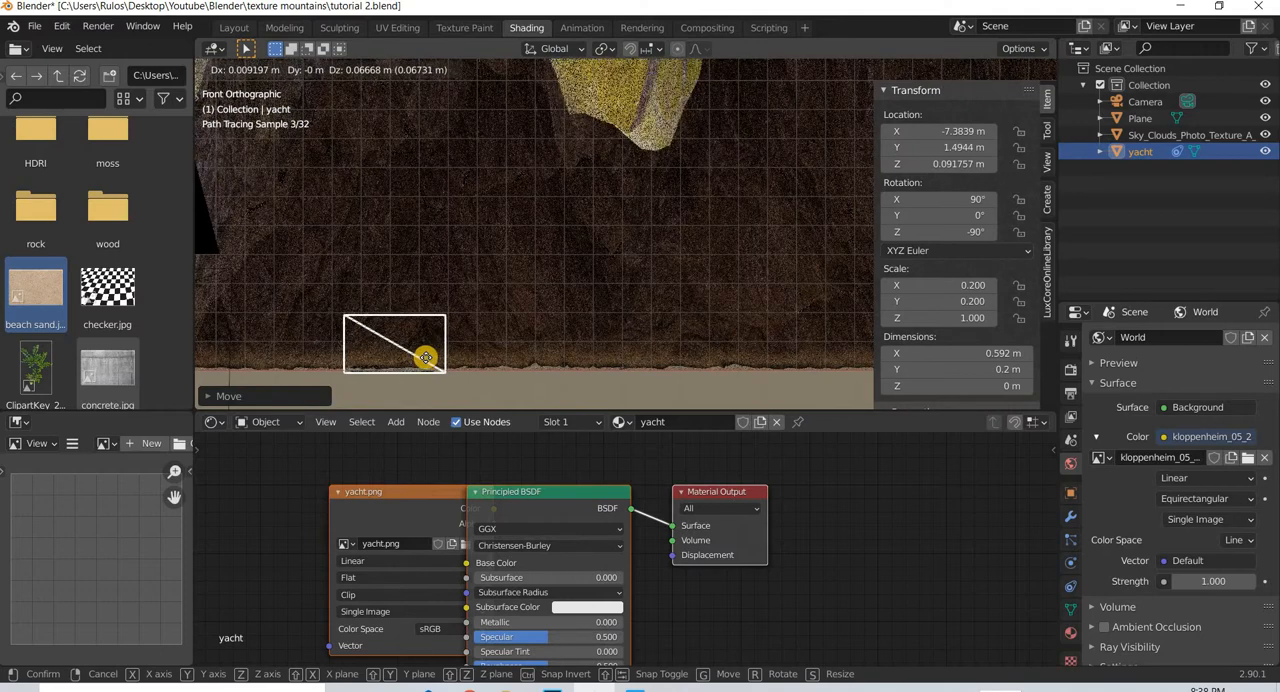
left_click(675, 309)
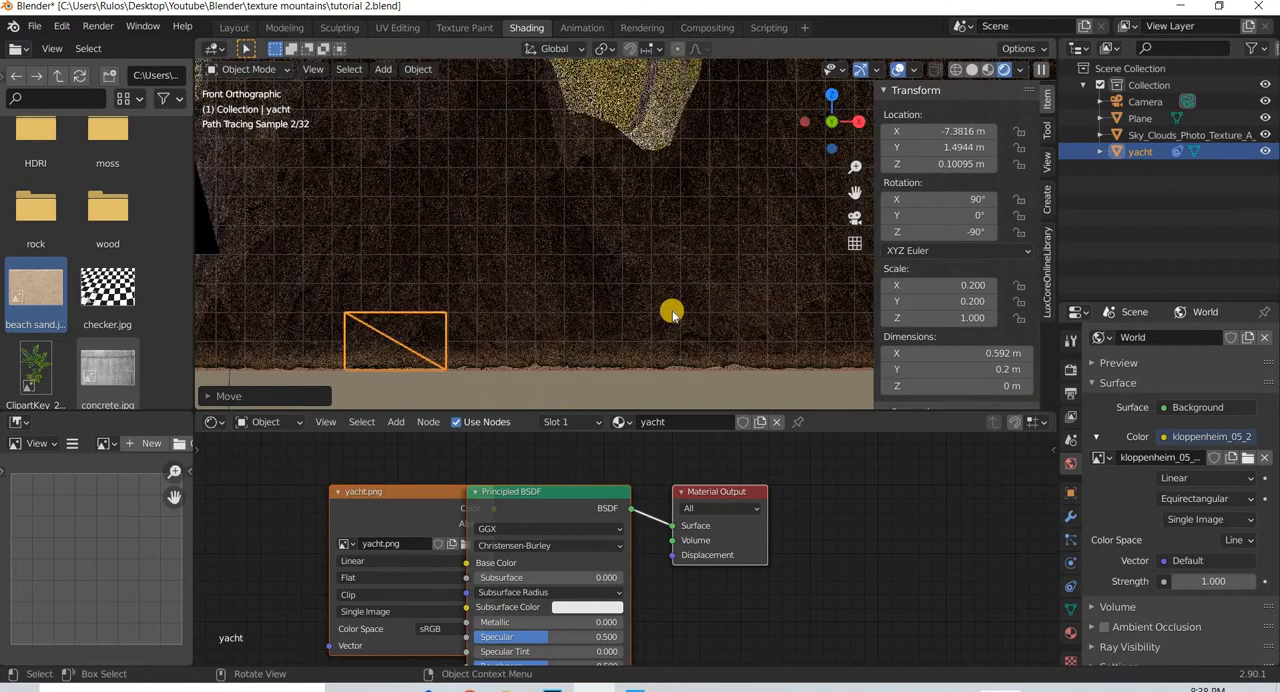
- Check the yacht plane from the camera and from above, and reduce its X and Y scale to 0.1
key("KP_0")
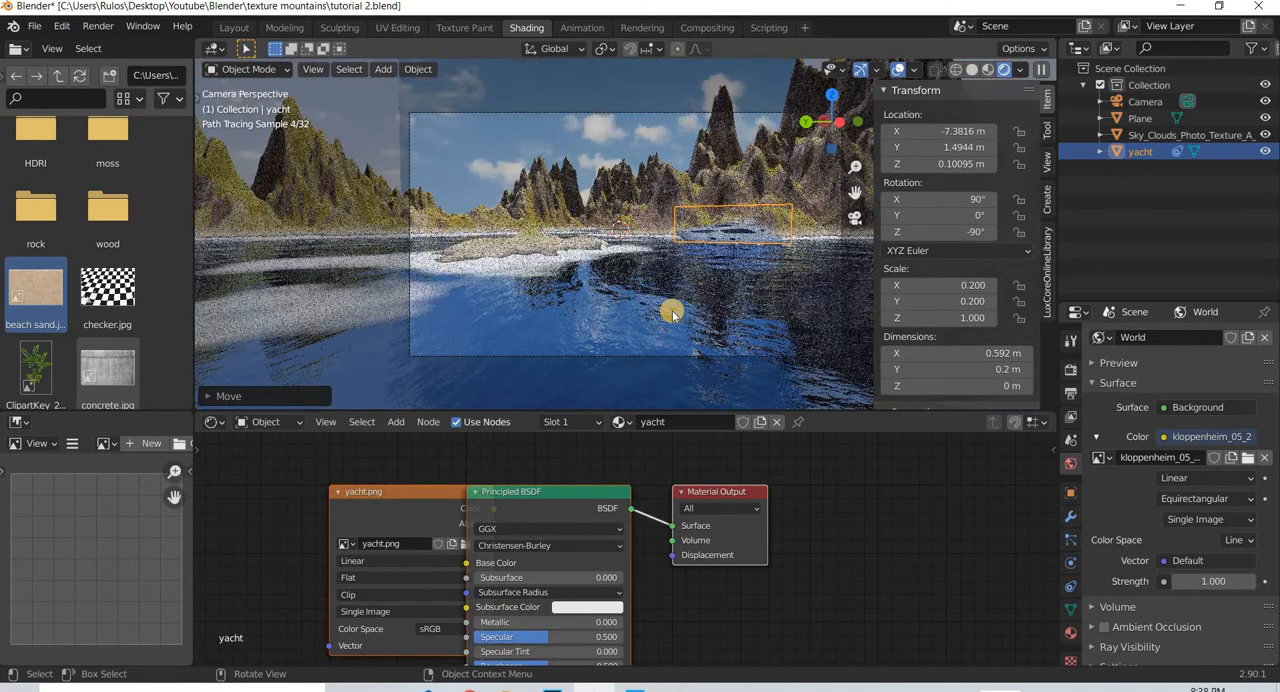
middle_click_drag(672, 341, 639, 348)
scroll(639, 348, "down", 3)
scroll(639, 348, "up", 5)
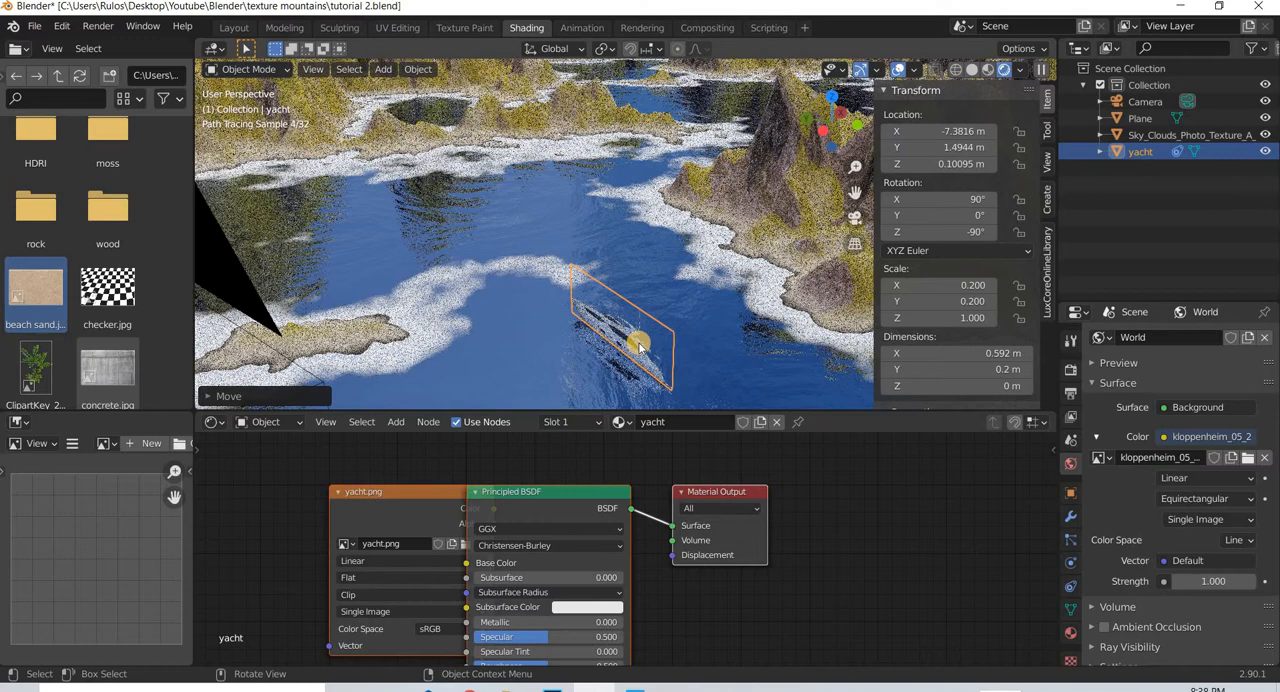
scroll(639, 345, "down", 3)
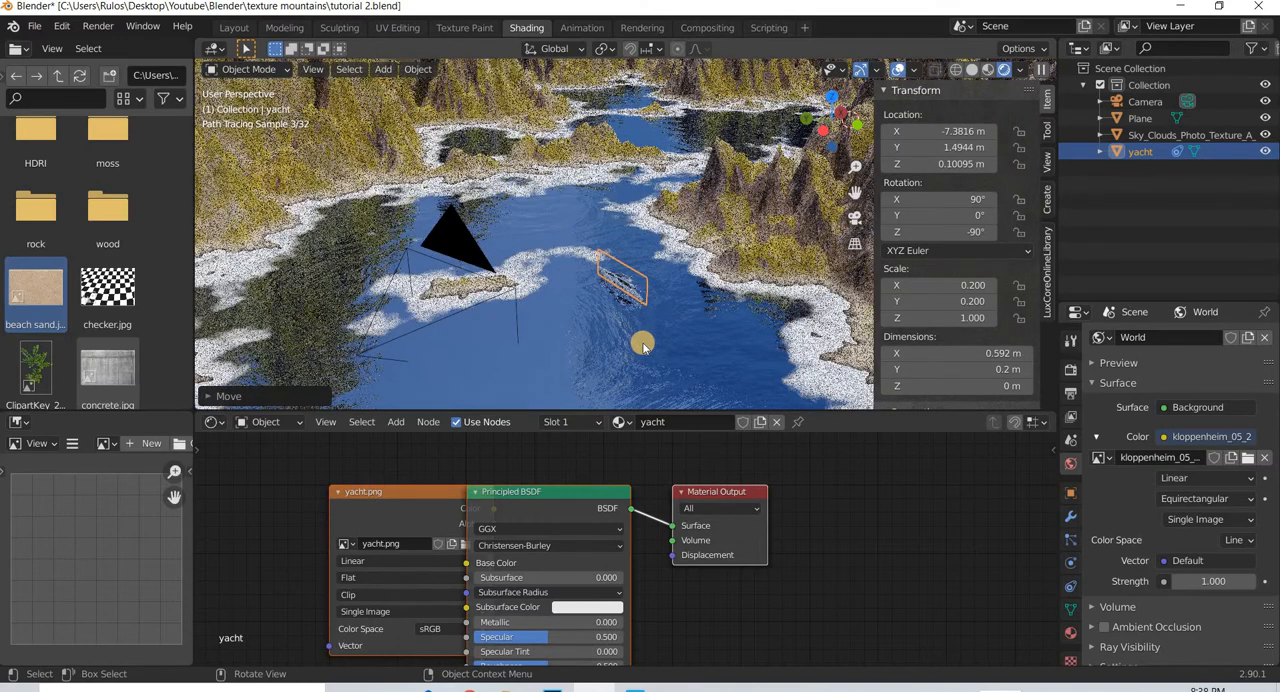
key("KP_0")
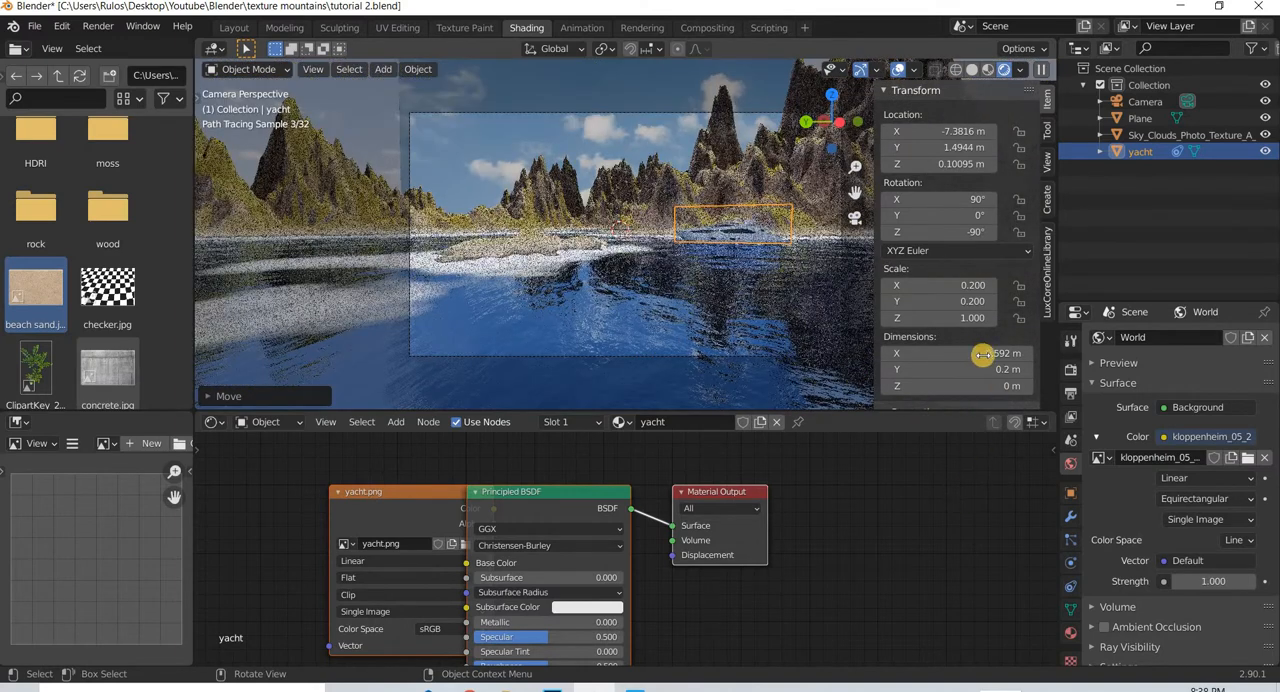
left_click(970, 285)
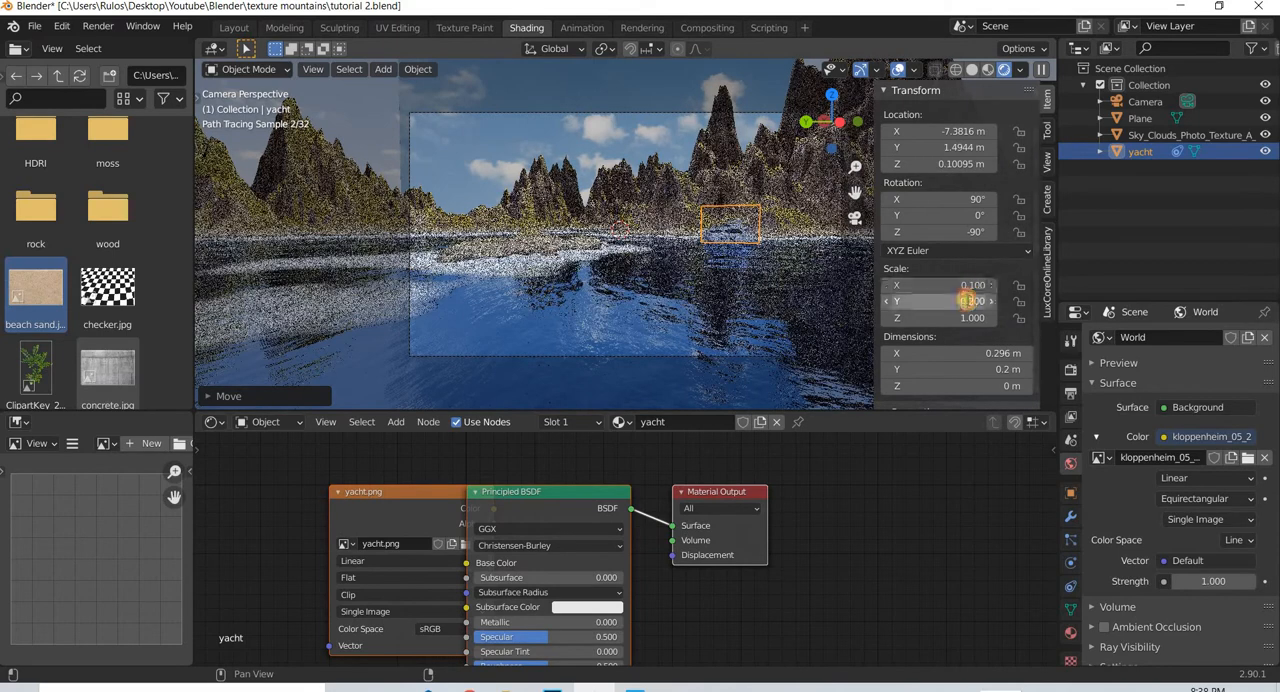
left_click(966, 300)
type(".1")
key("Return")
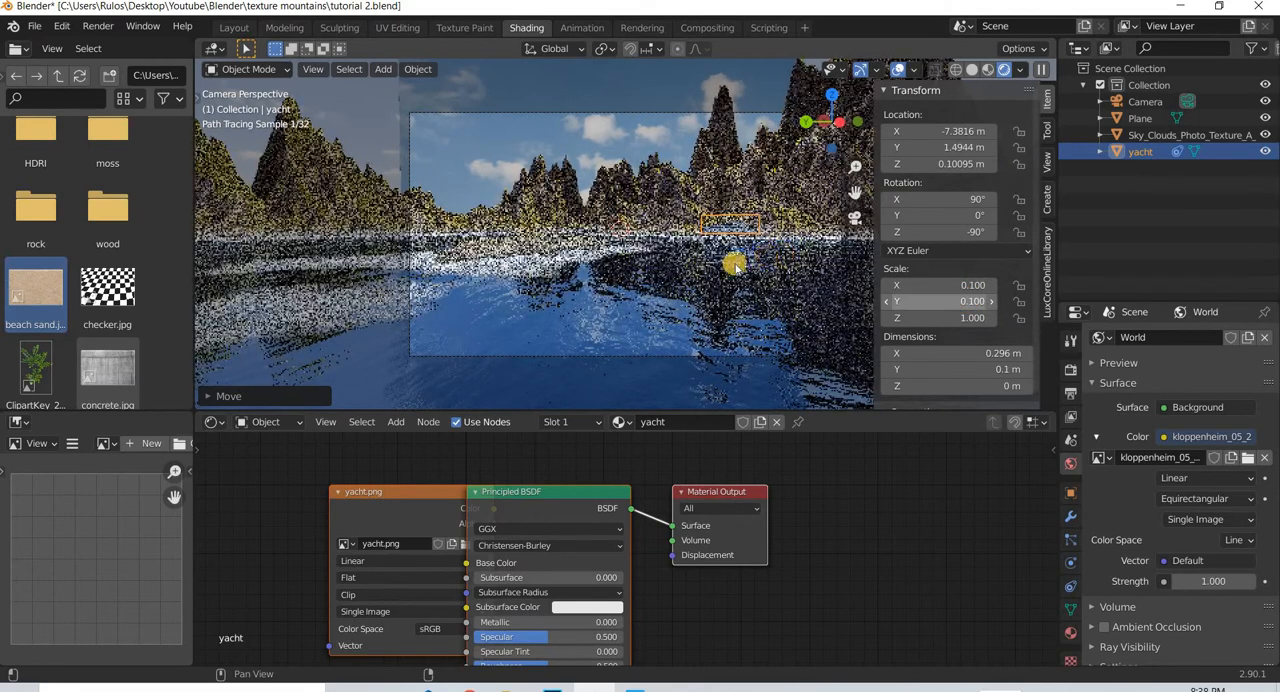
- Reselect the yacht plane and lower it in the front view to about Z 0.046 m at the waterline
left_click(734, 264)
key("KP_1")
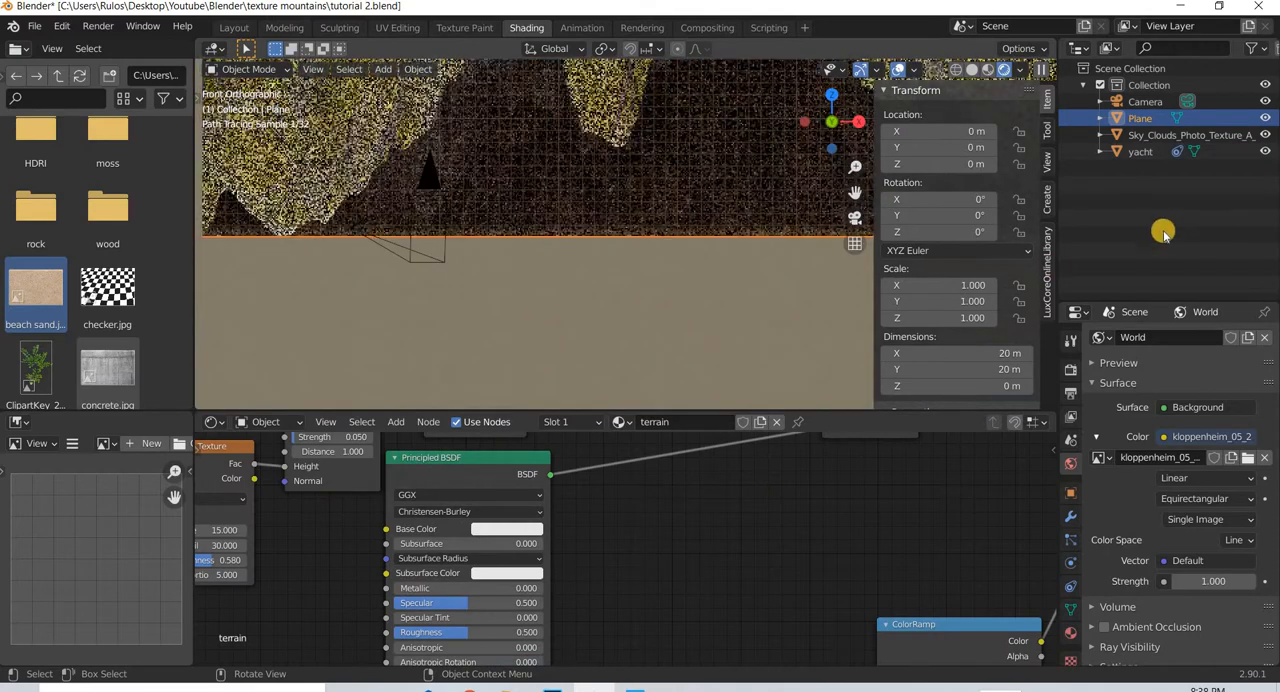
left_click(509, 234)
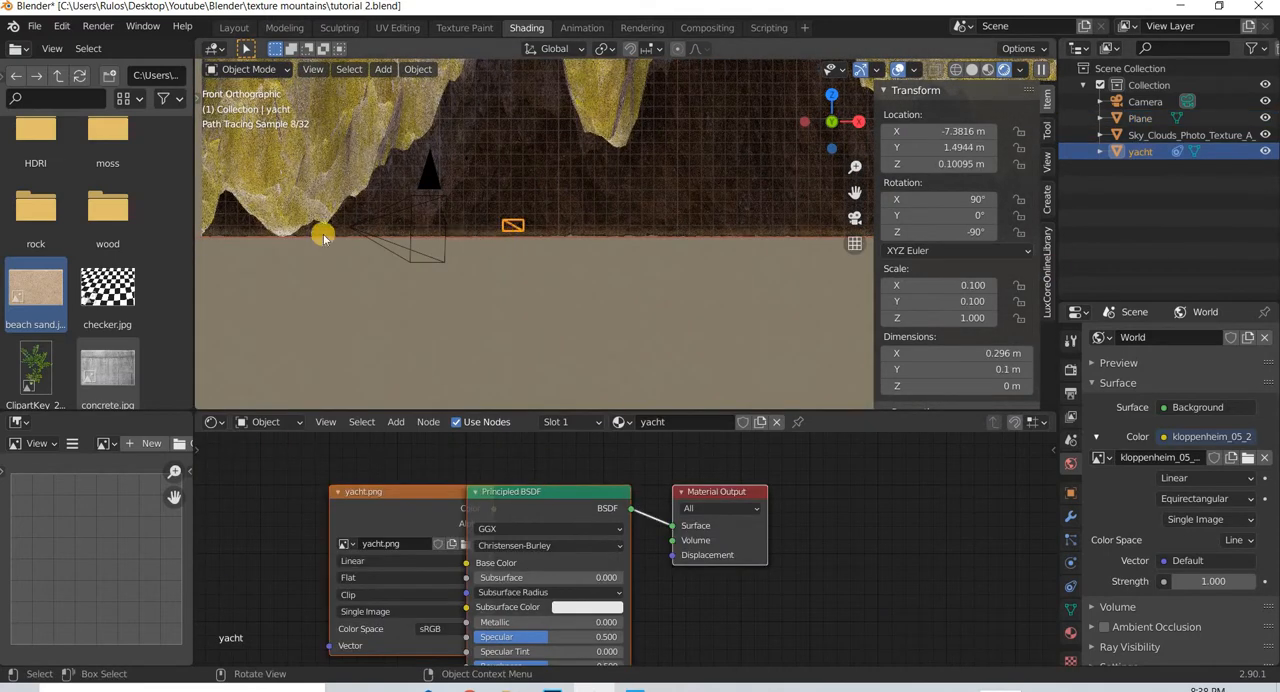
scroll(325, 238, "up", 4)
middle_click_drag(232, 252, 558, 285, "shift")
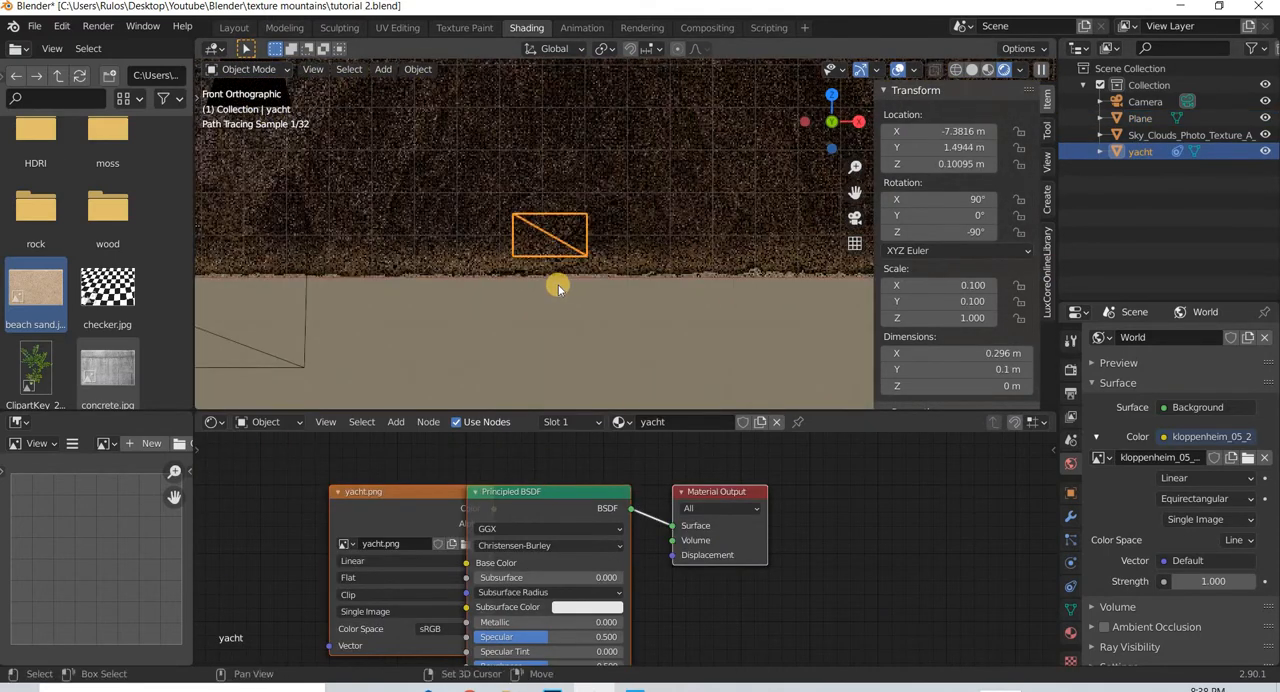
scroll(558, 285, "up", 5)
key("alt+a")
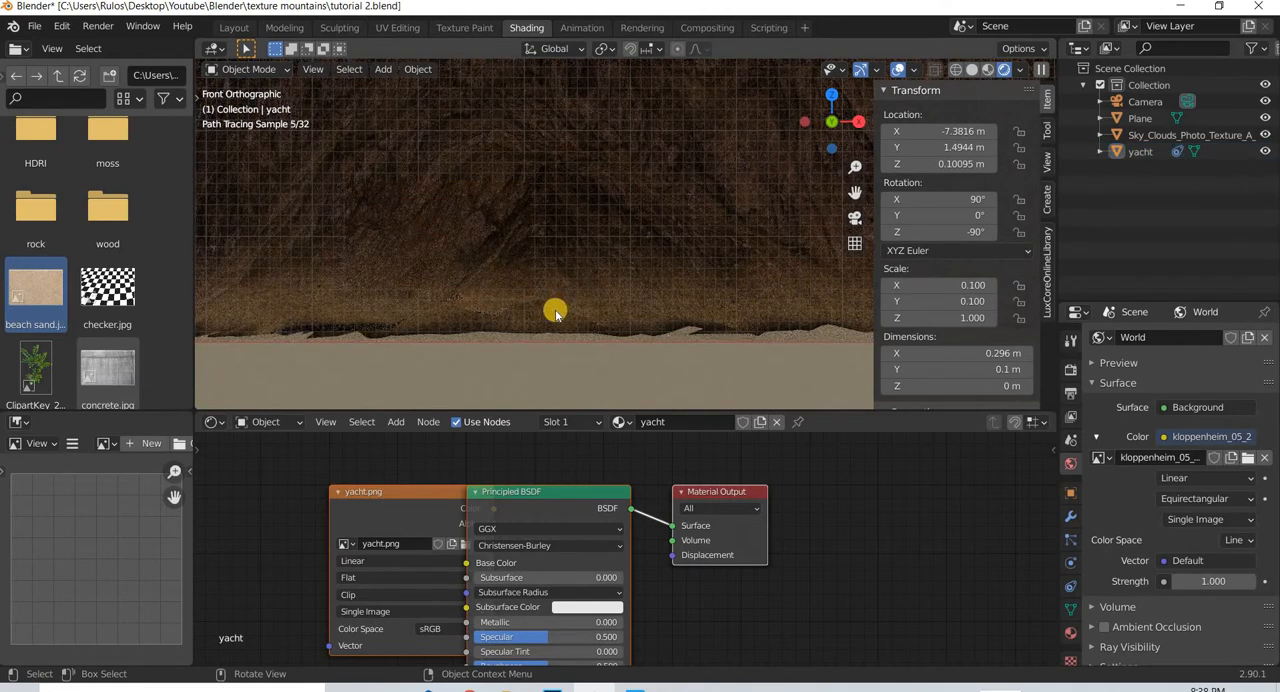
left_click(1141, 152)
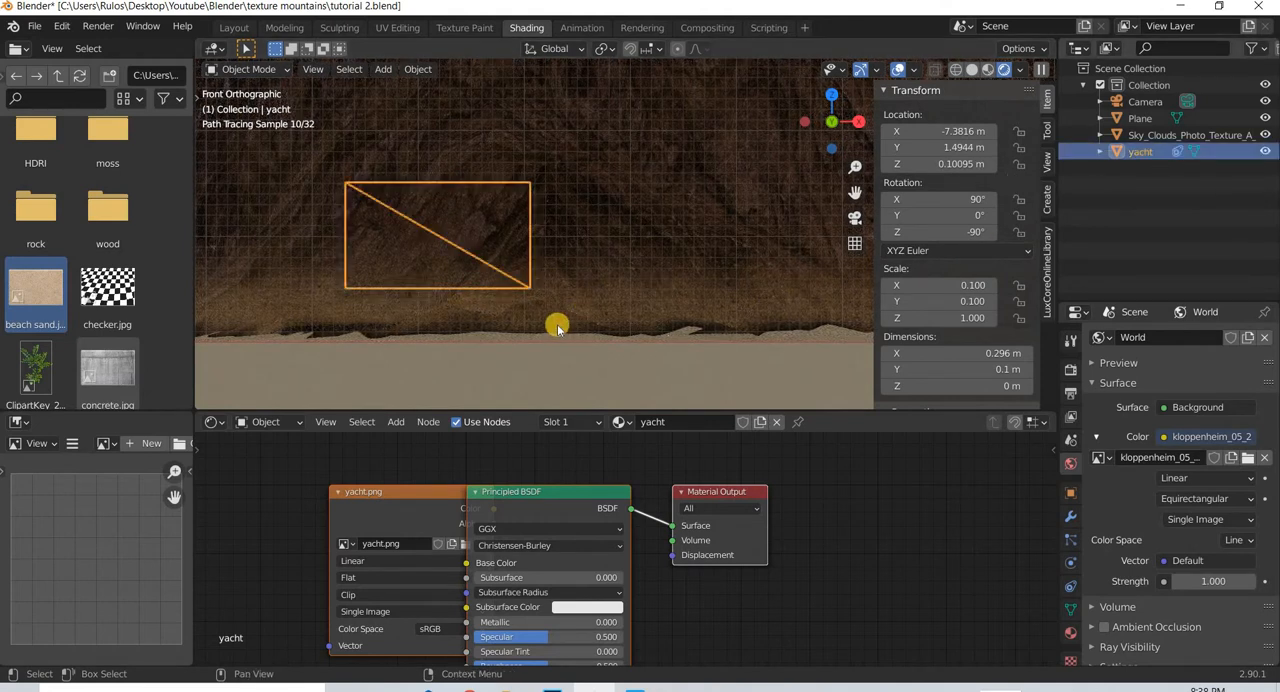
key("g")
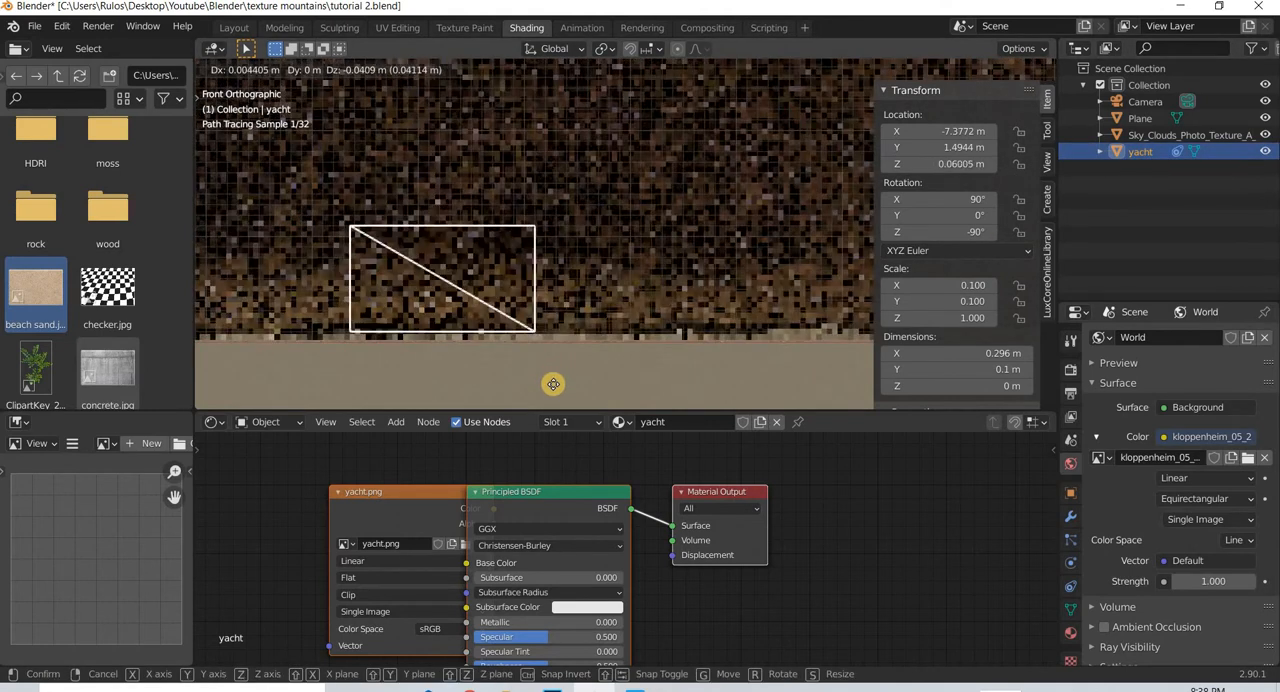
left_click(556, 377)
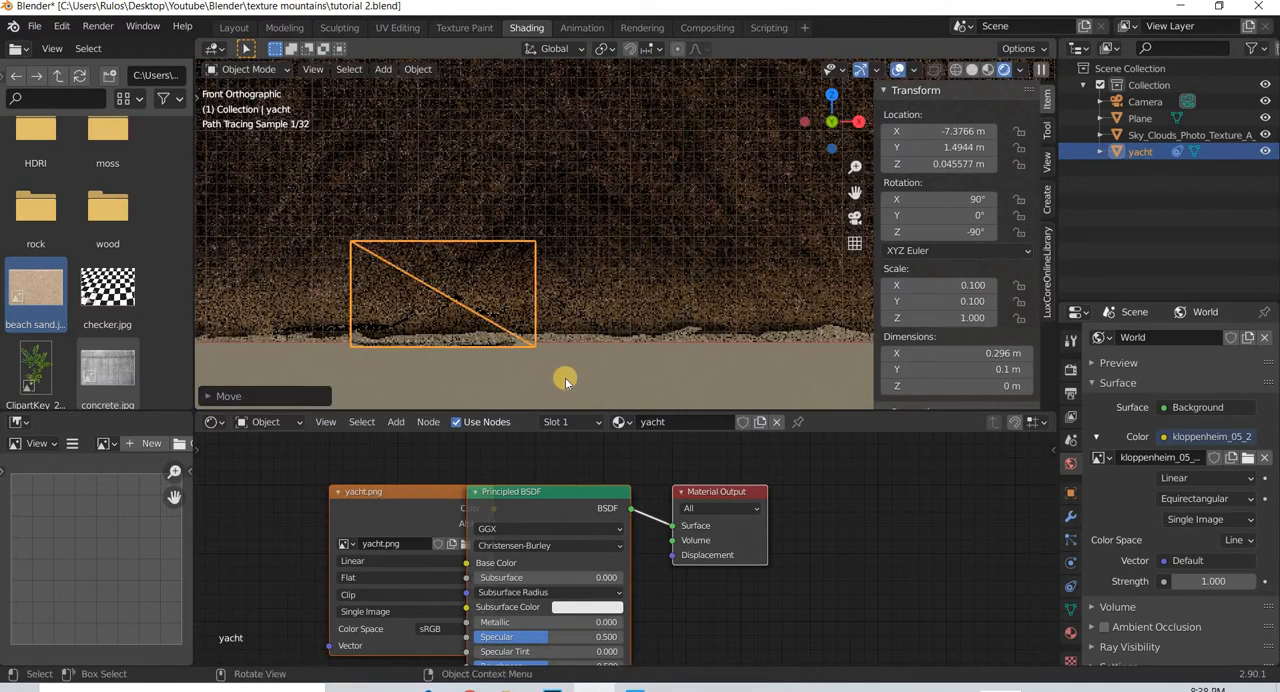
key("g")
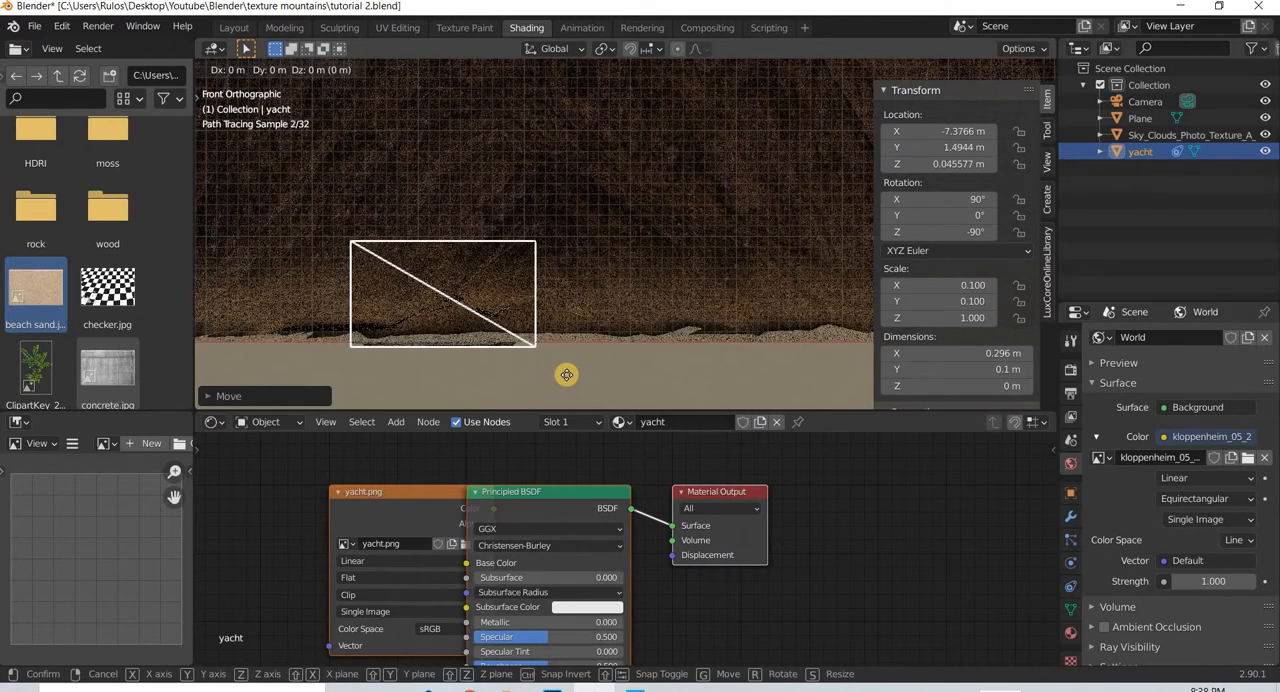
left_click(566, 375)
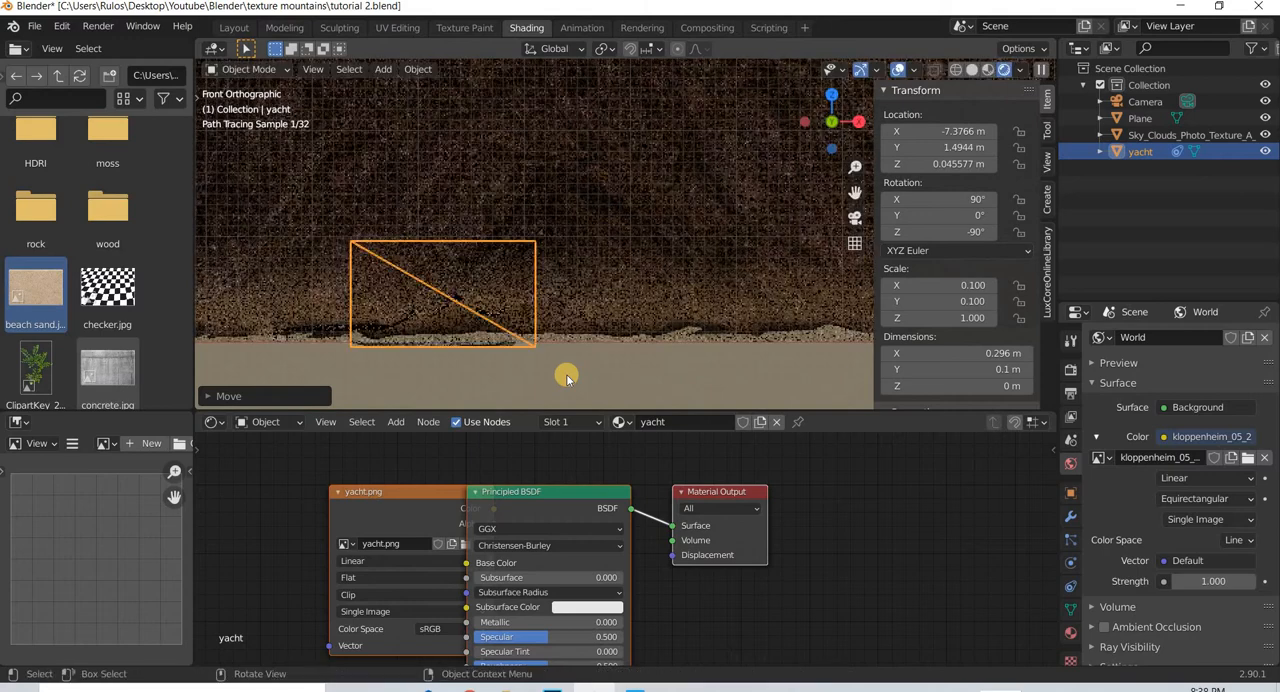
- Move the yacht plane closer to the camera to about X -8.21 m and Y 1.87 m, and select the terrain plane
key("KP_0")
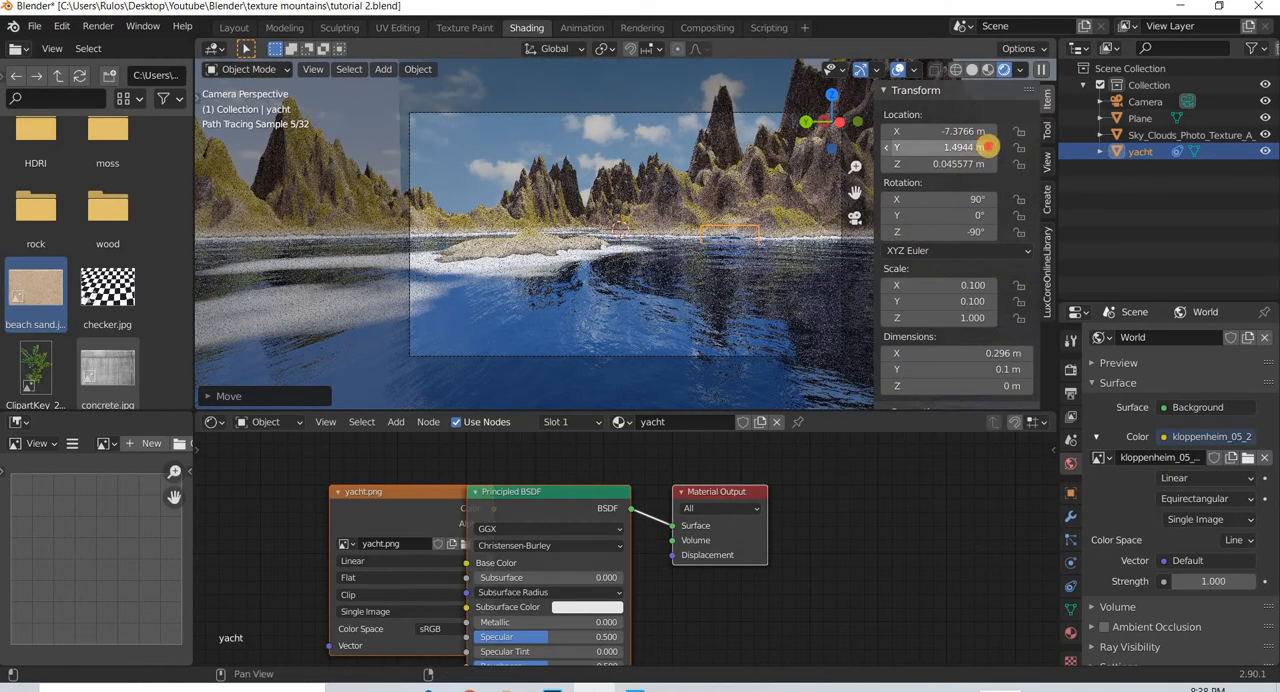
left_click_drag(988, 147, 955, 150)
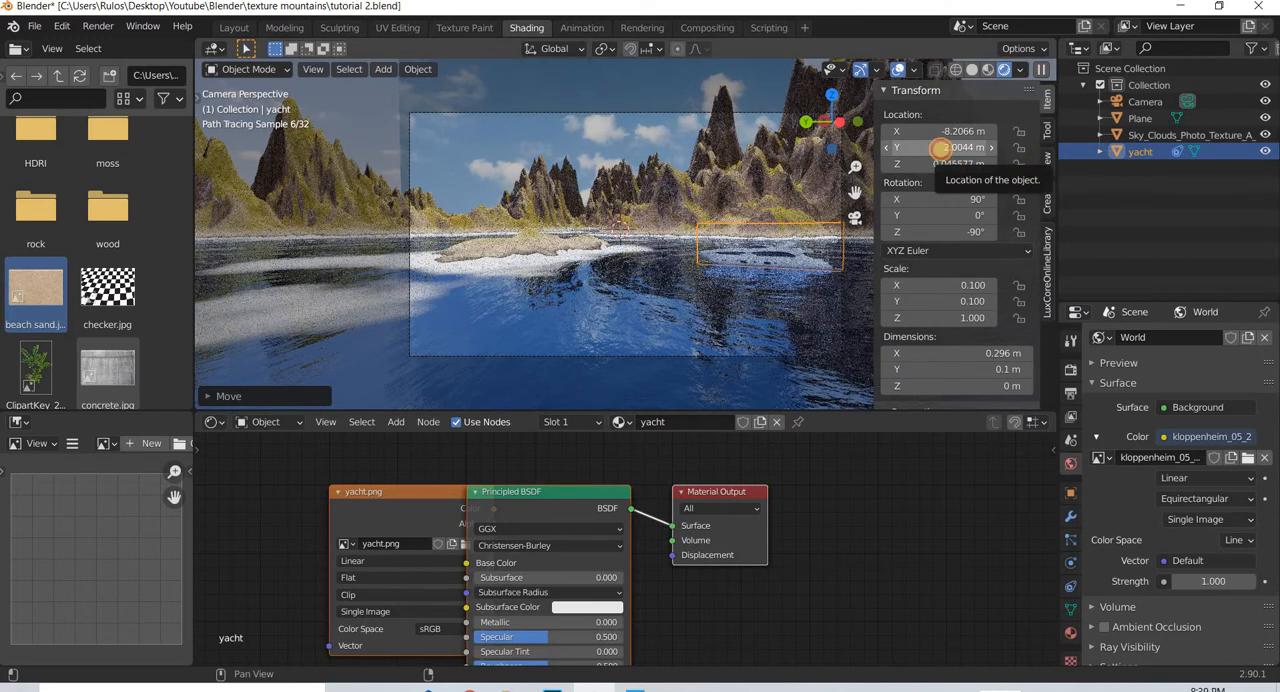
left_click_drag(940, 147, 894, 331)
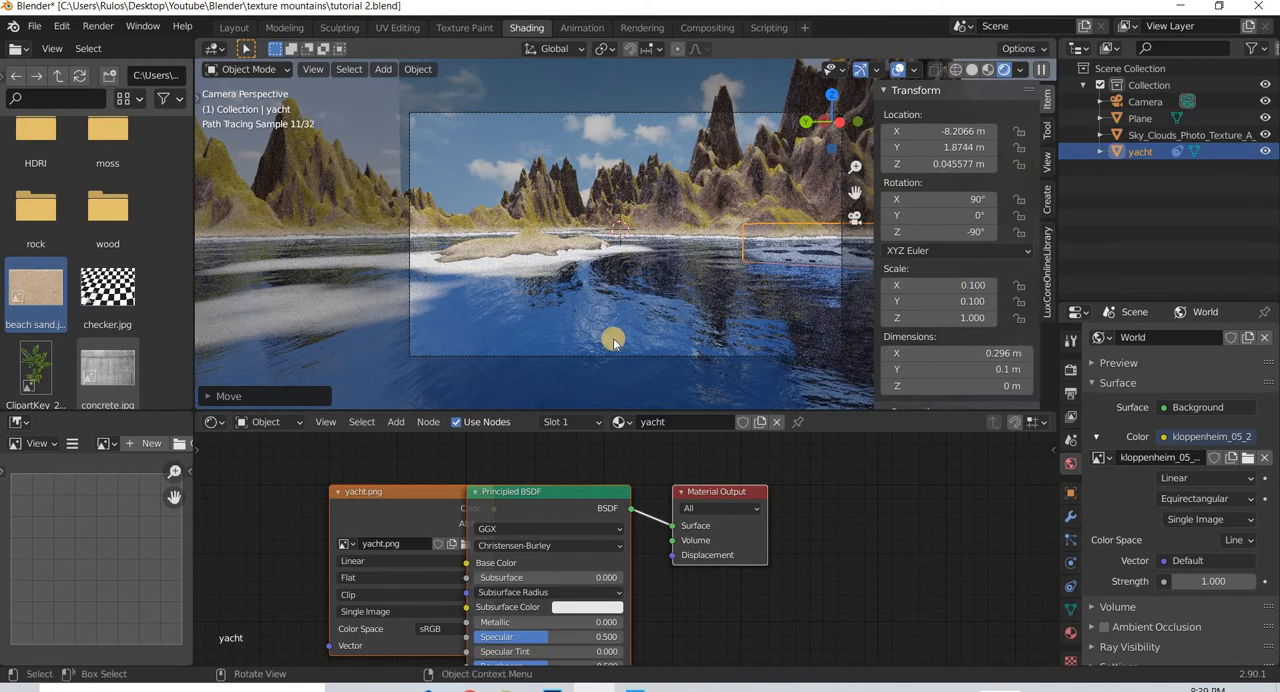
left_click(551, 354)
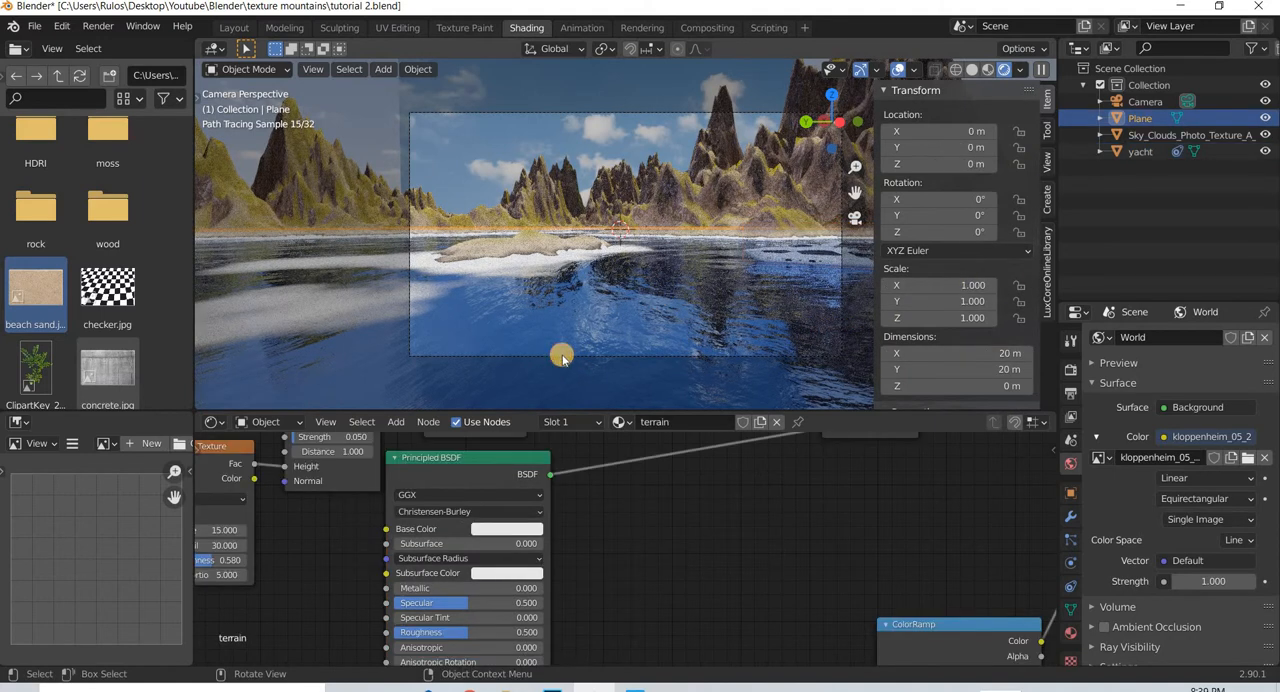
- Select the camera in the scene and enable depth of field in its settings
middle_click_drag(680, 336, 1035, 430)
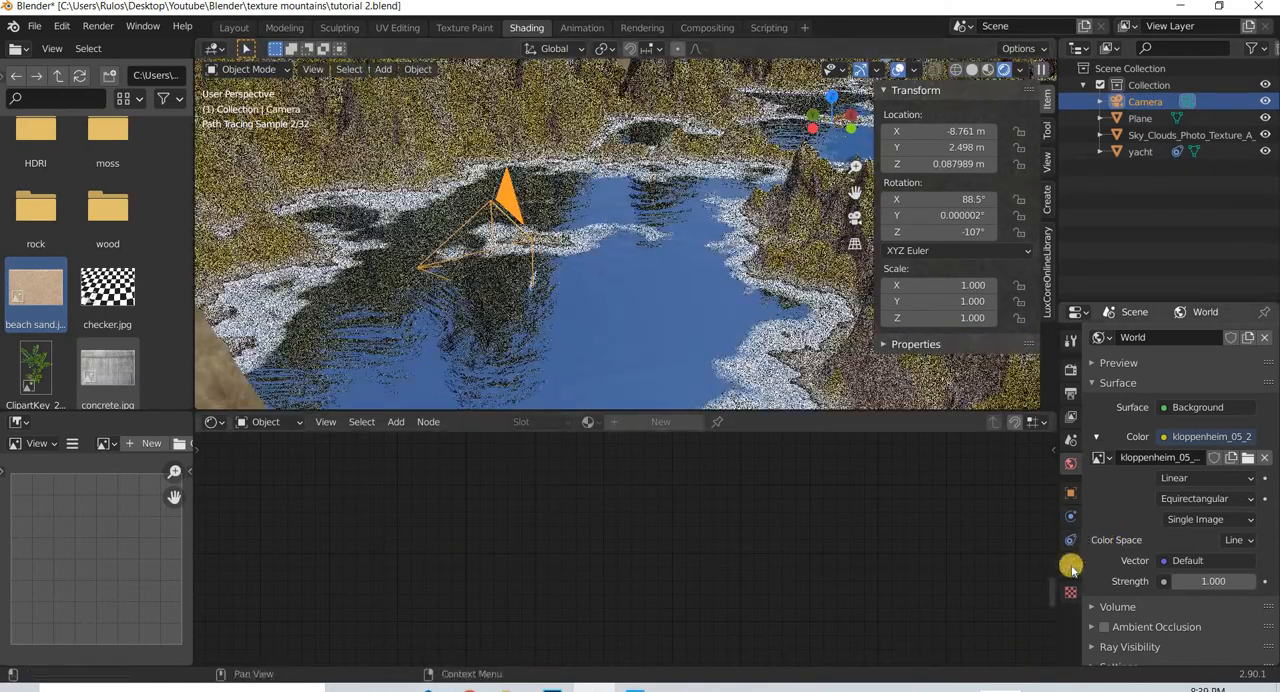
left_click(1070, 563)
scroll(1112, 490, "down", 2)
left_click(1112, 484)
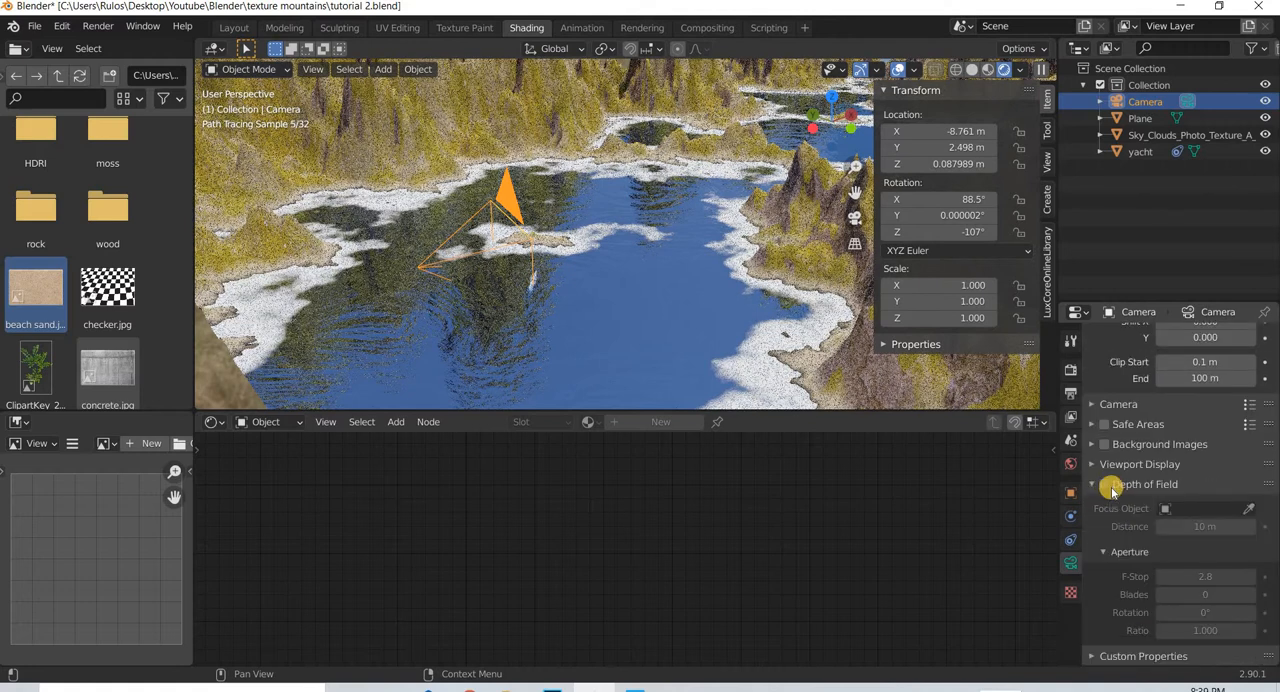
left_click(1104, 484)
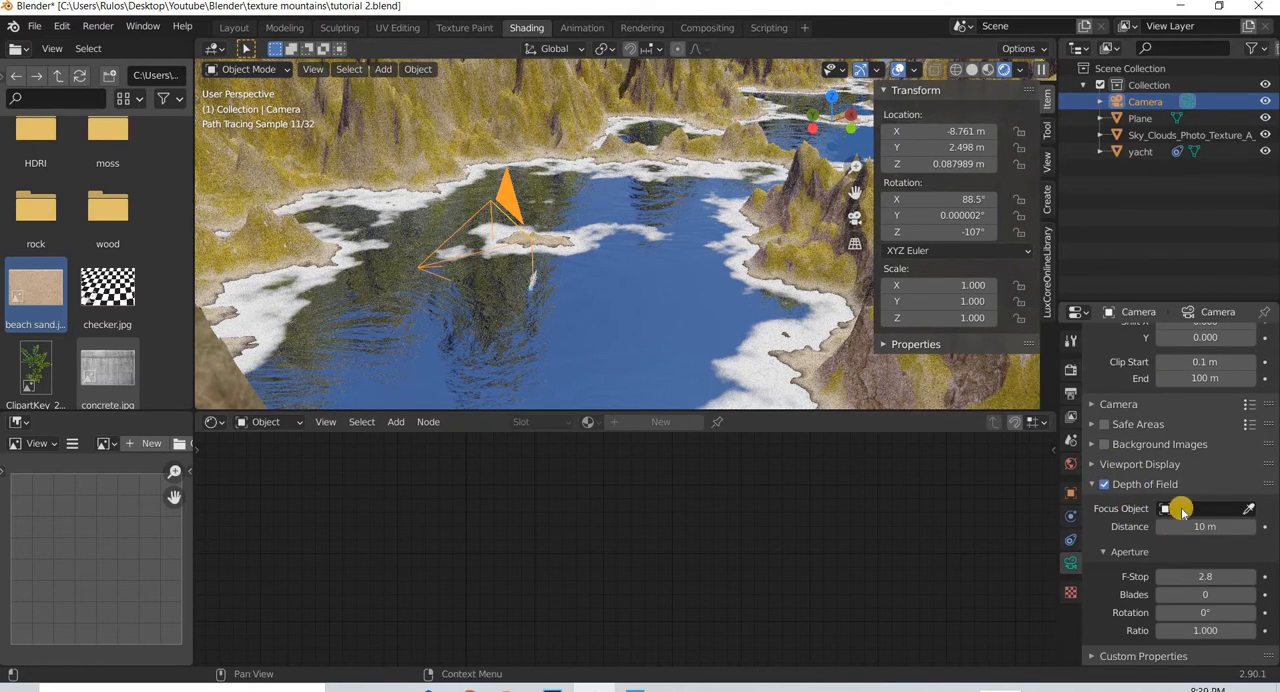
- Show the camera's limits in the viewport, set its focus distance to 3.3 m, and look through the camera
left_click(1168, 465)
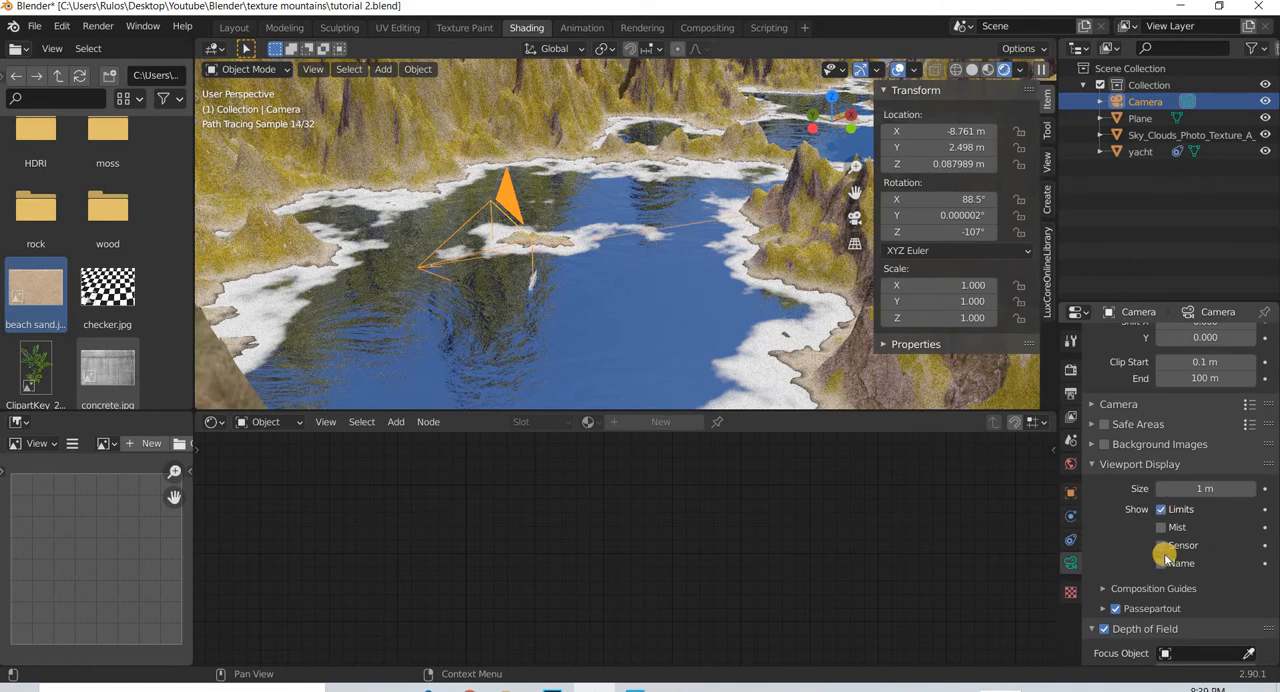
scroll(1217, 536, "down", 3)
left_click_drag(1184, 537, 770, 526)
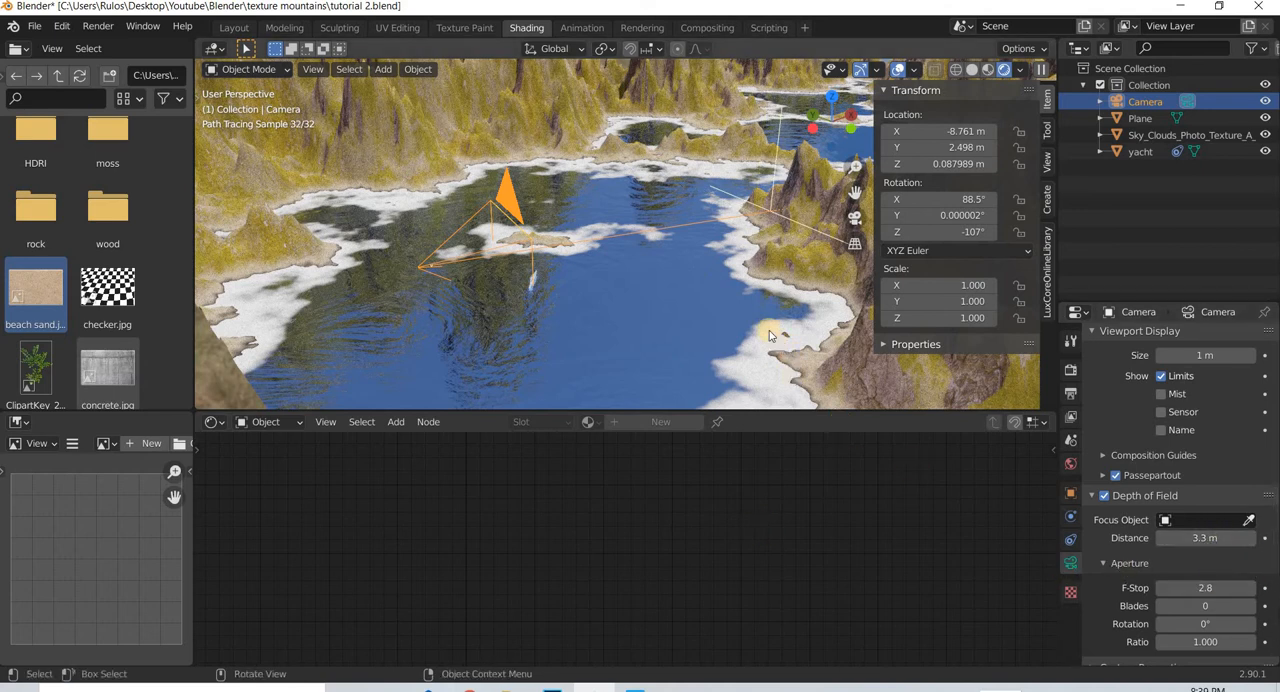
key("KP_0")
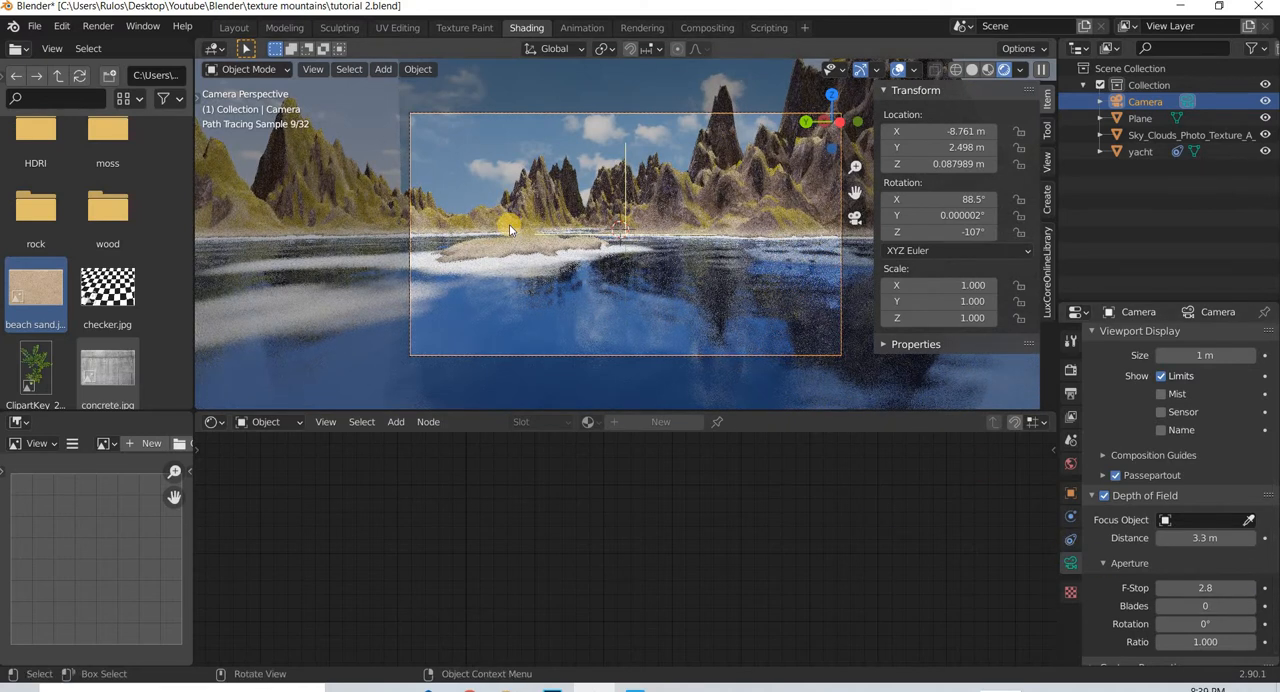
- Set the render output resolution to 1280 px in X and 720 px in Y
left_click(1068, 396)
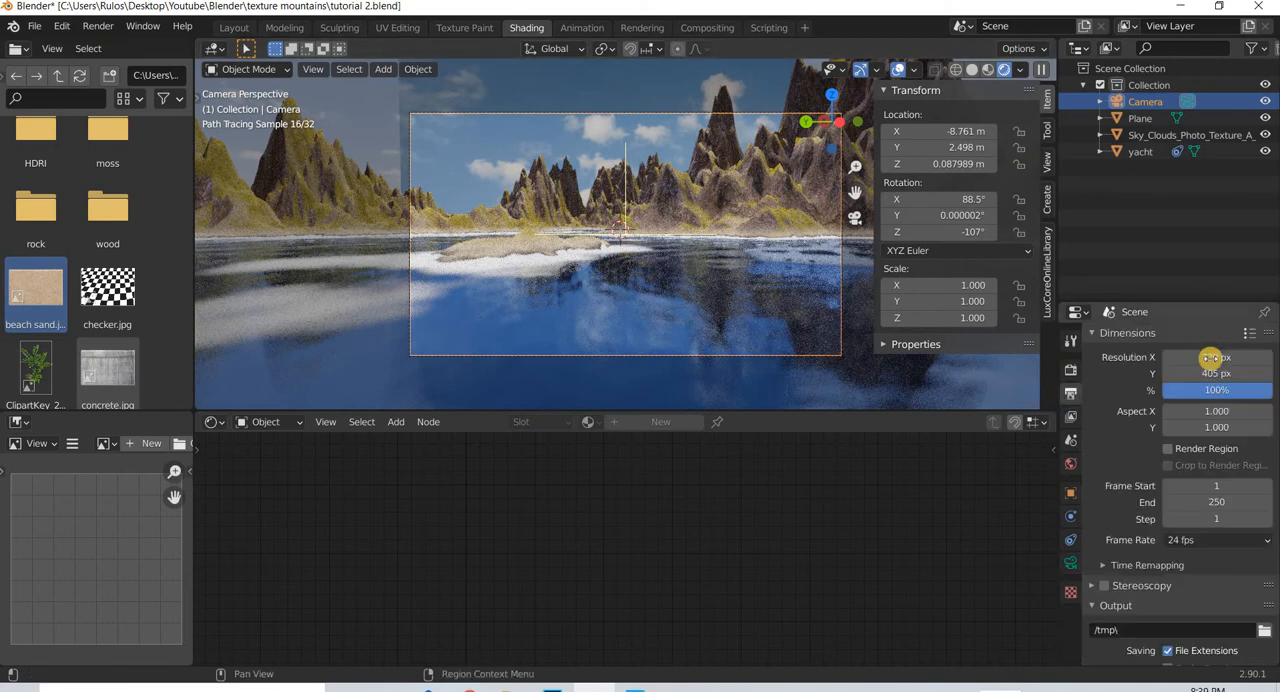
double_click(1205, 358)
type("12")
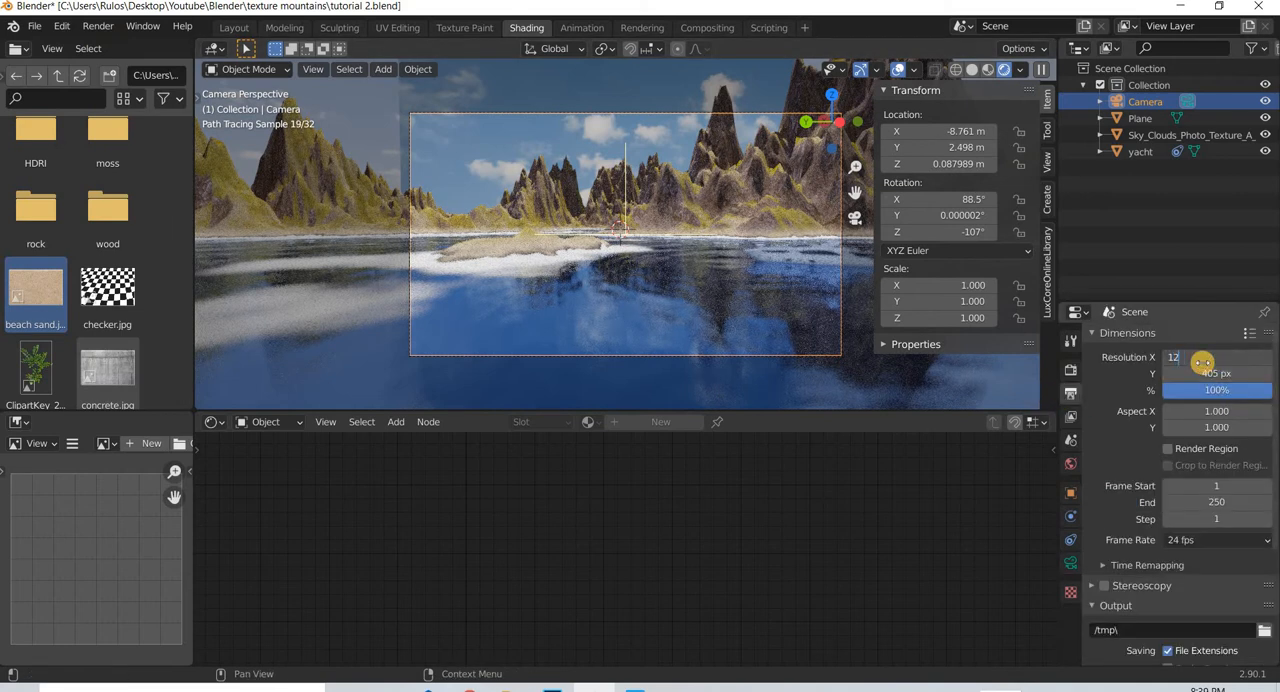
type("80")
key("Return")
double_click(1212, 373)
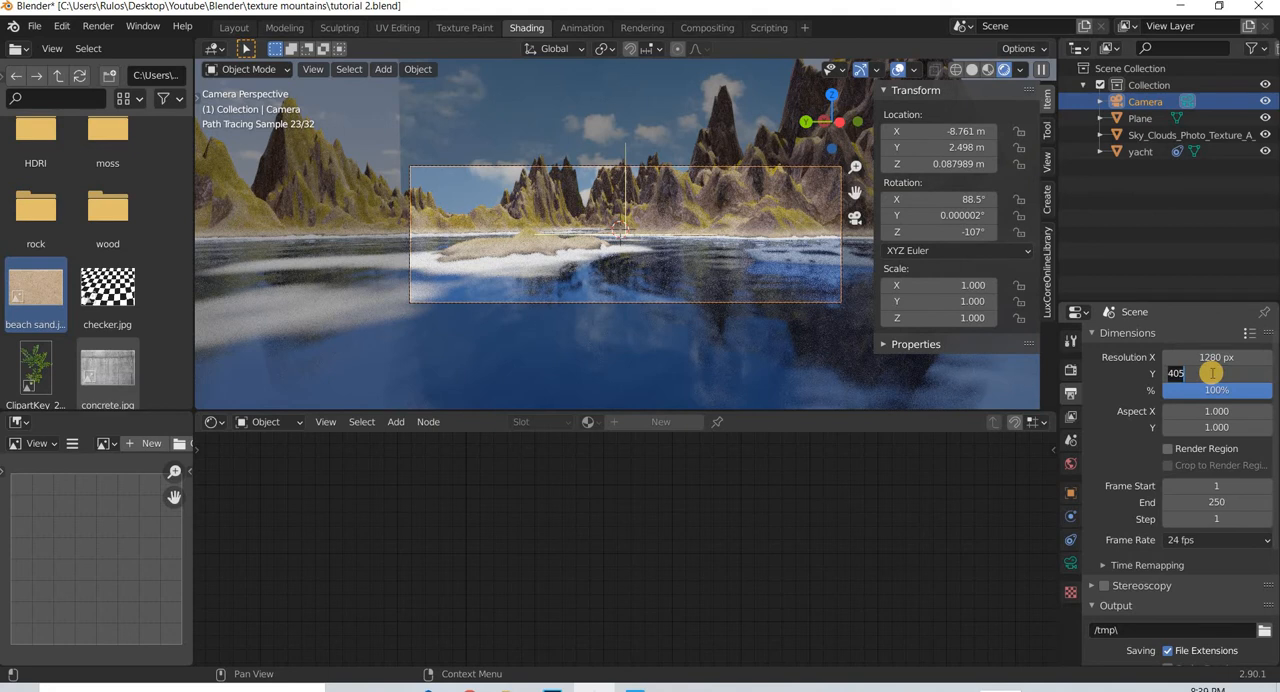
type("720")
key("Return")
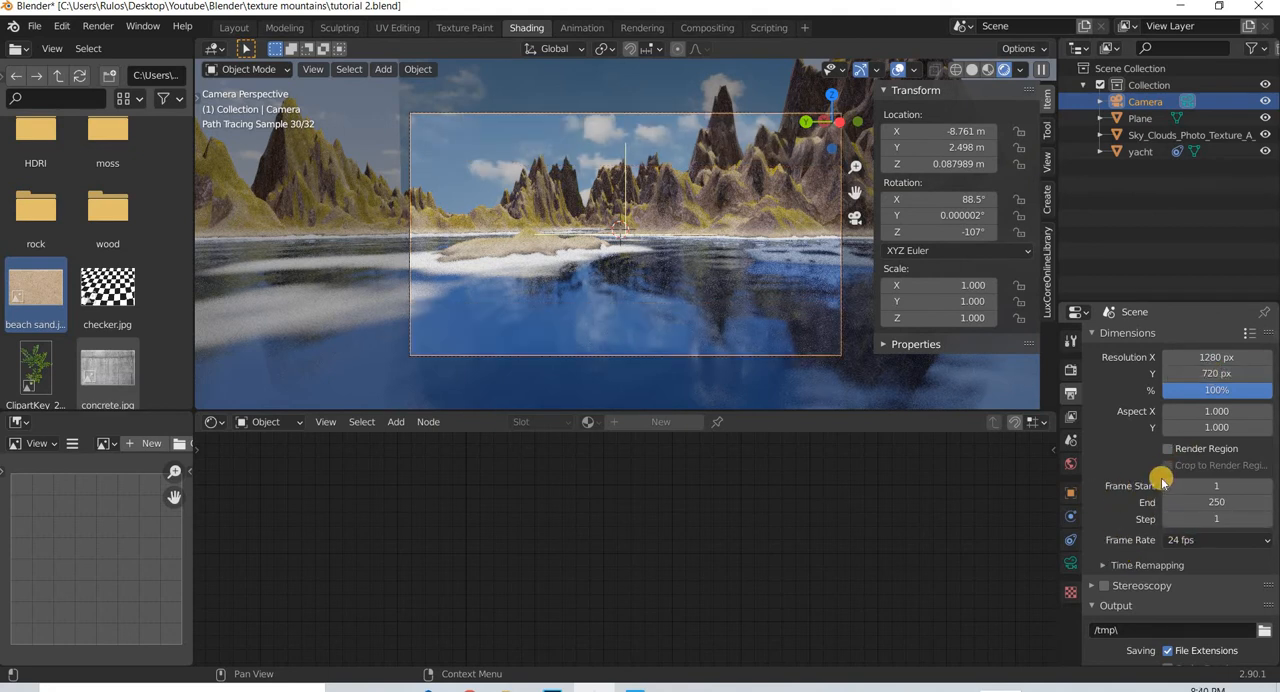
- Check the render denoising settings and start rendering the still image from the camera
left_click(1071, 368)
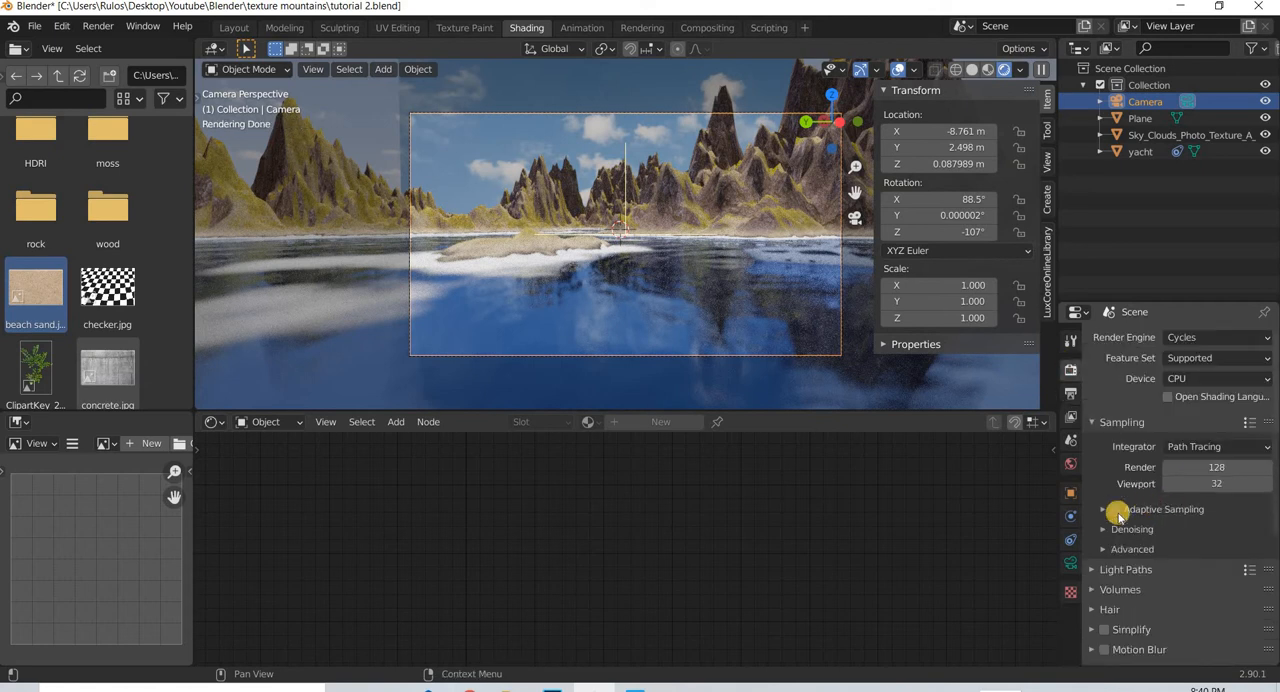
left_click(1103, 535)
right_click(512, 228)
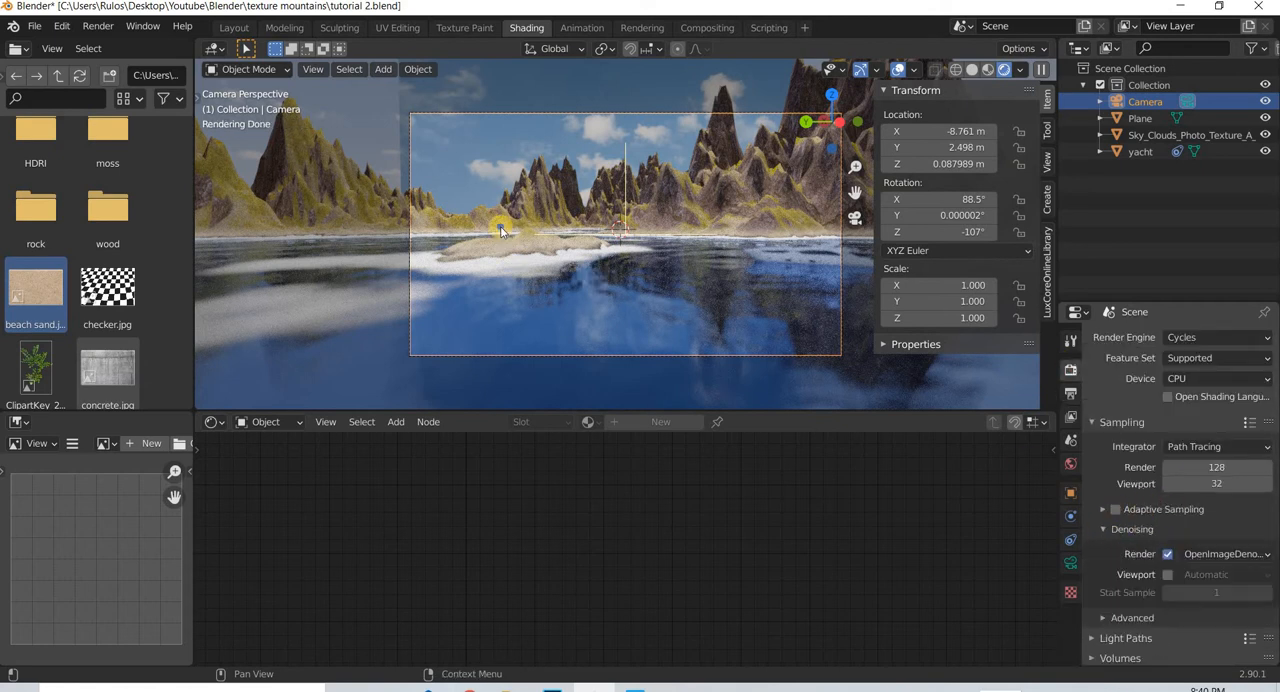
left_click(97, 26)
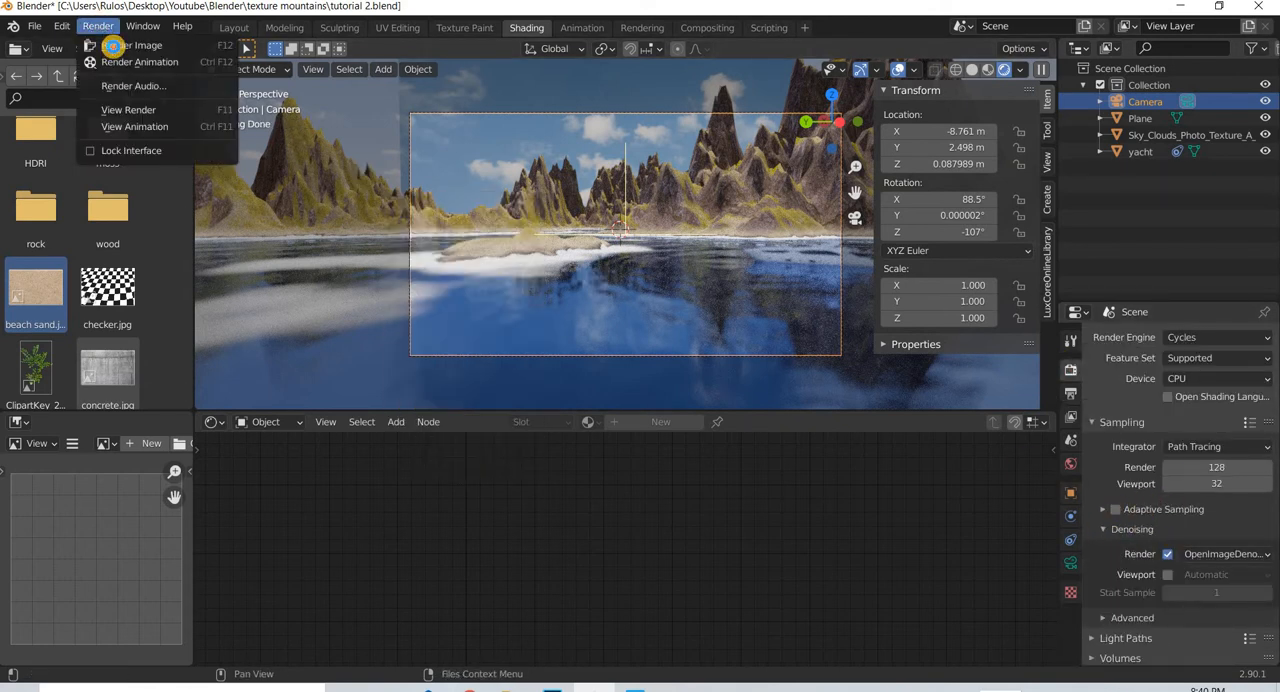
left_click(125, 44)
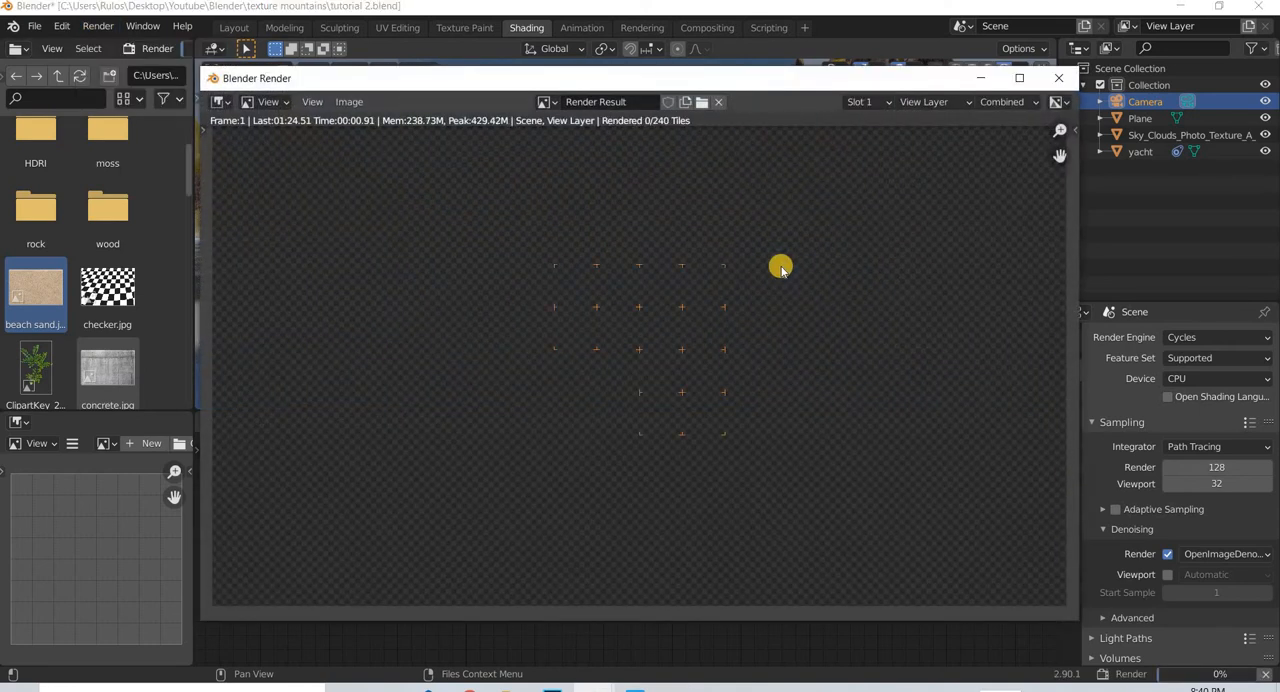